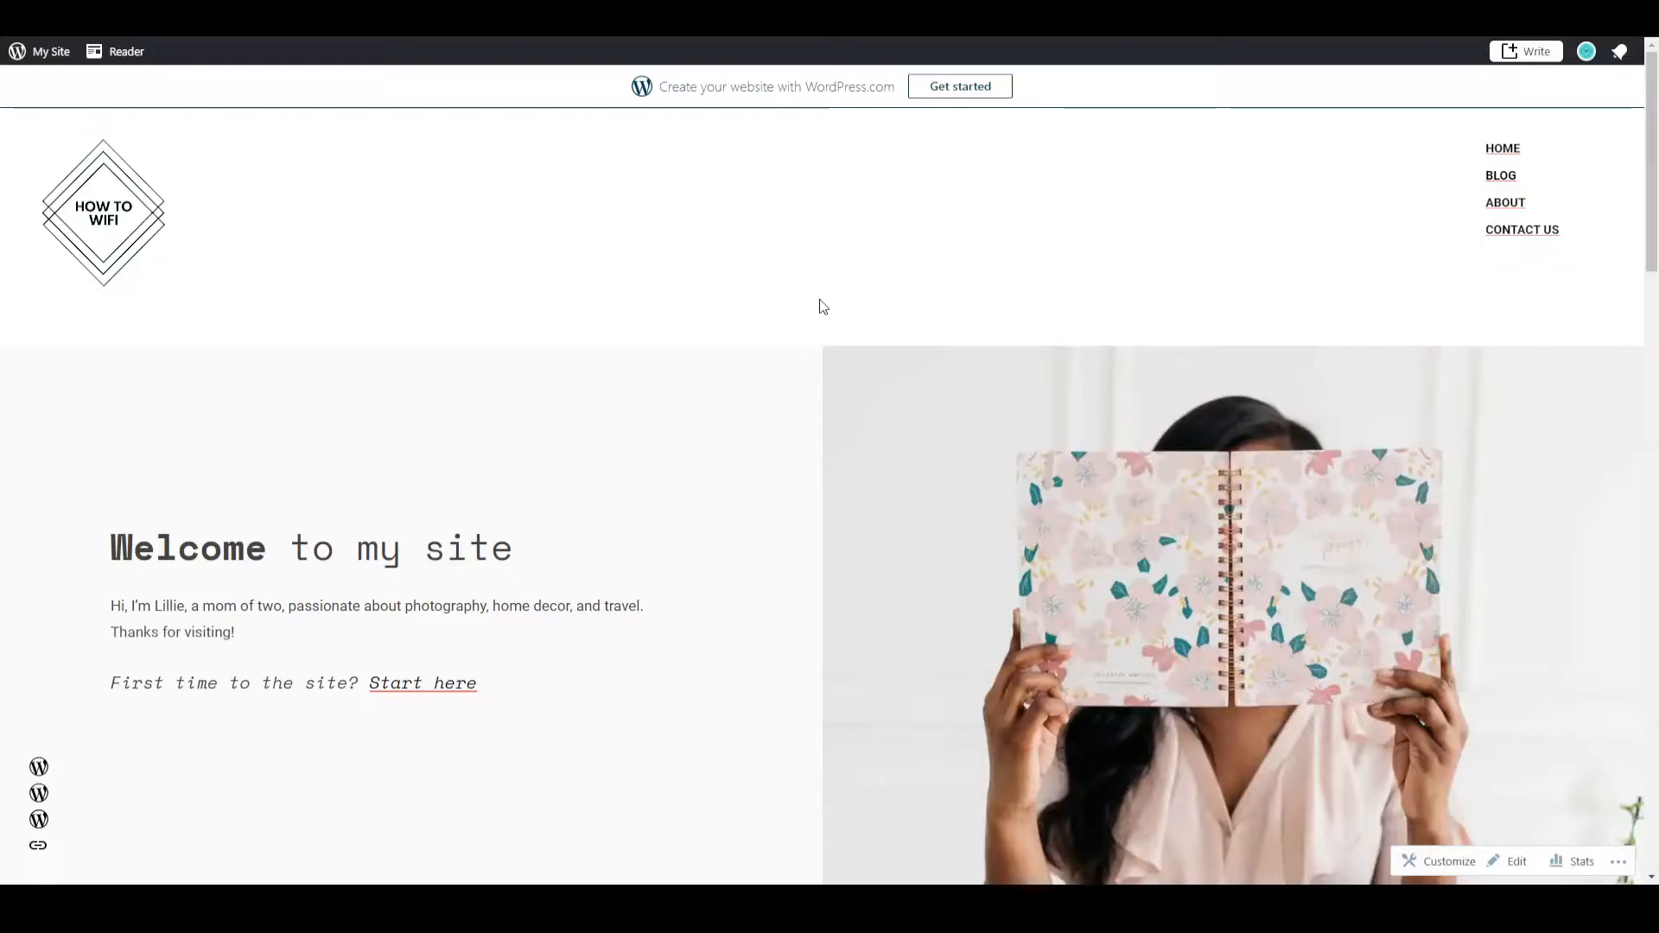
Look through the example site's home page from the welcome section to the footer, plus its blog page.
{"action": "scroll", "coordinate": [789, 458], "scroll_direction": "down", "scroll_amount": 4}
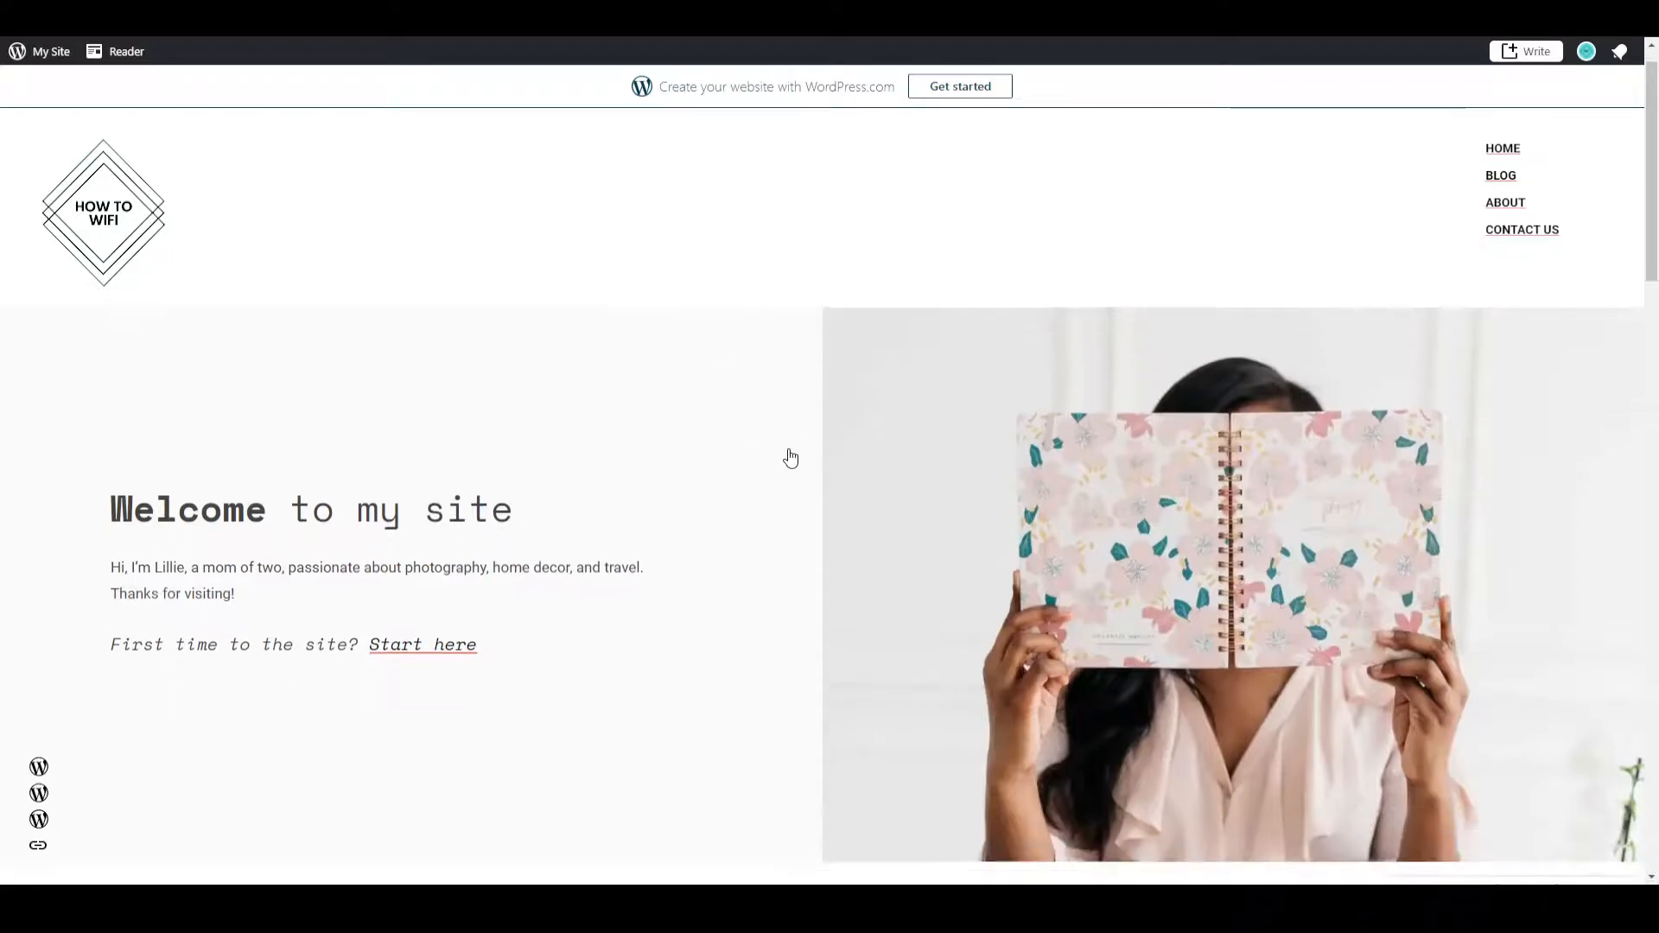
{"action": "scroll", "coordinate": [790, 456], "scroll_direction": "down", "scroll_amount": 8}
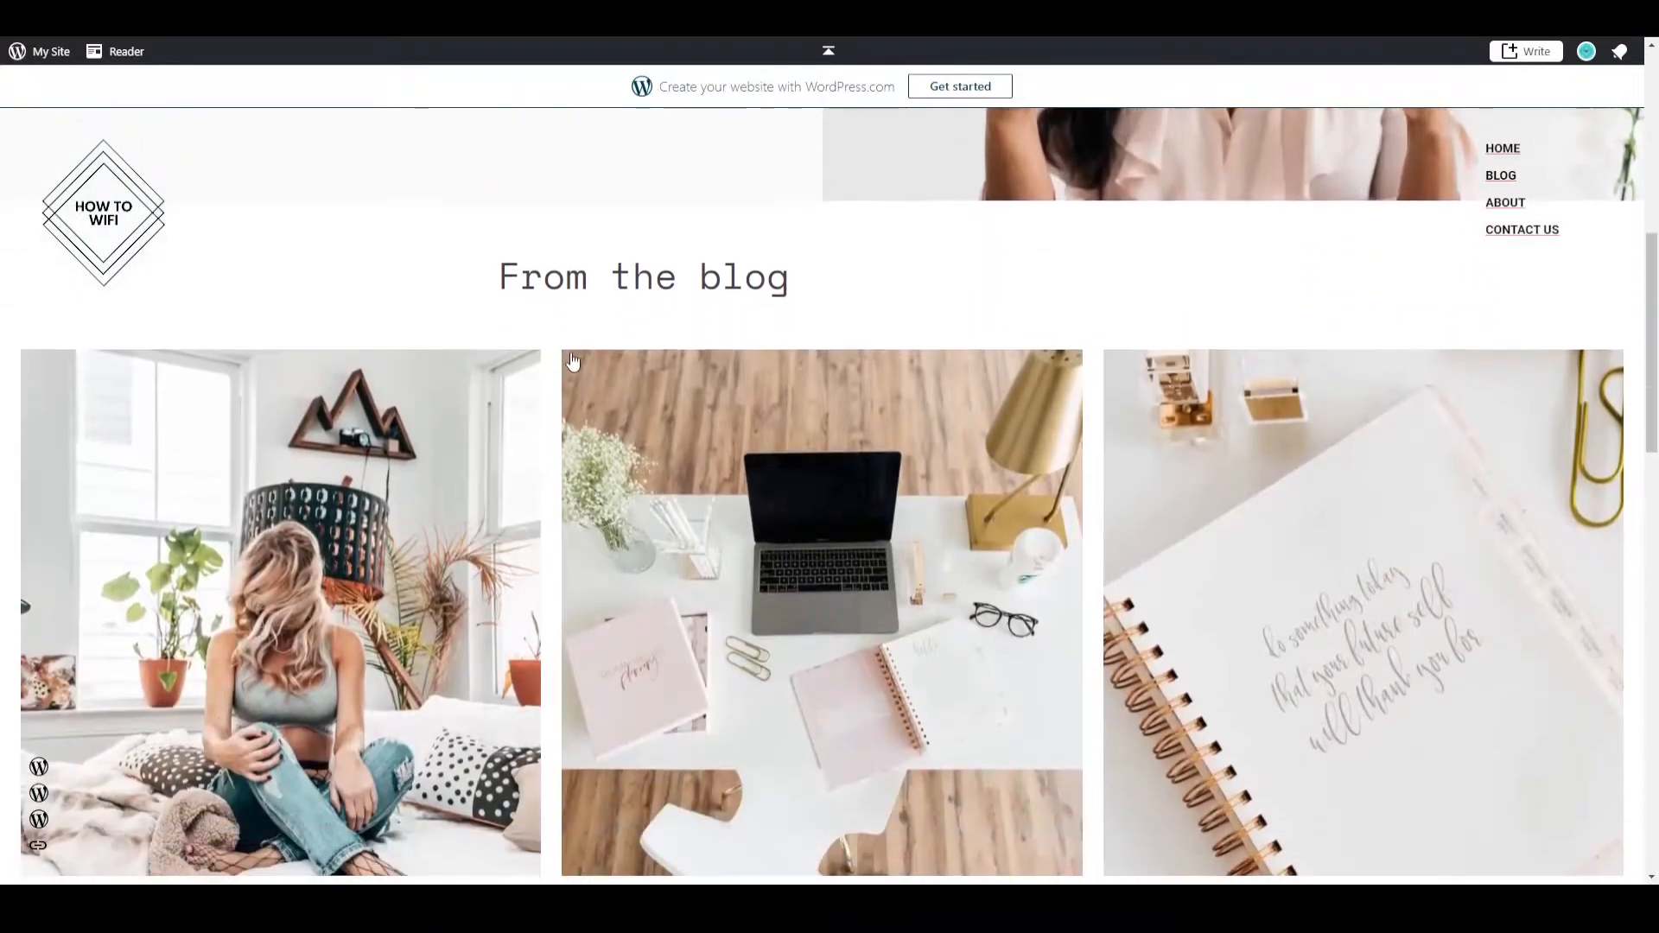
{"action": "scroll", "coordinate": [572, 362], "scroll_direction": "up", "scroll_amount": 4}
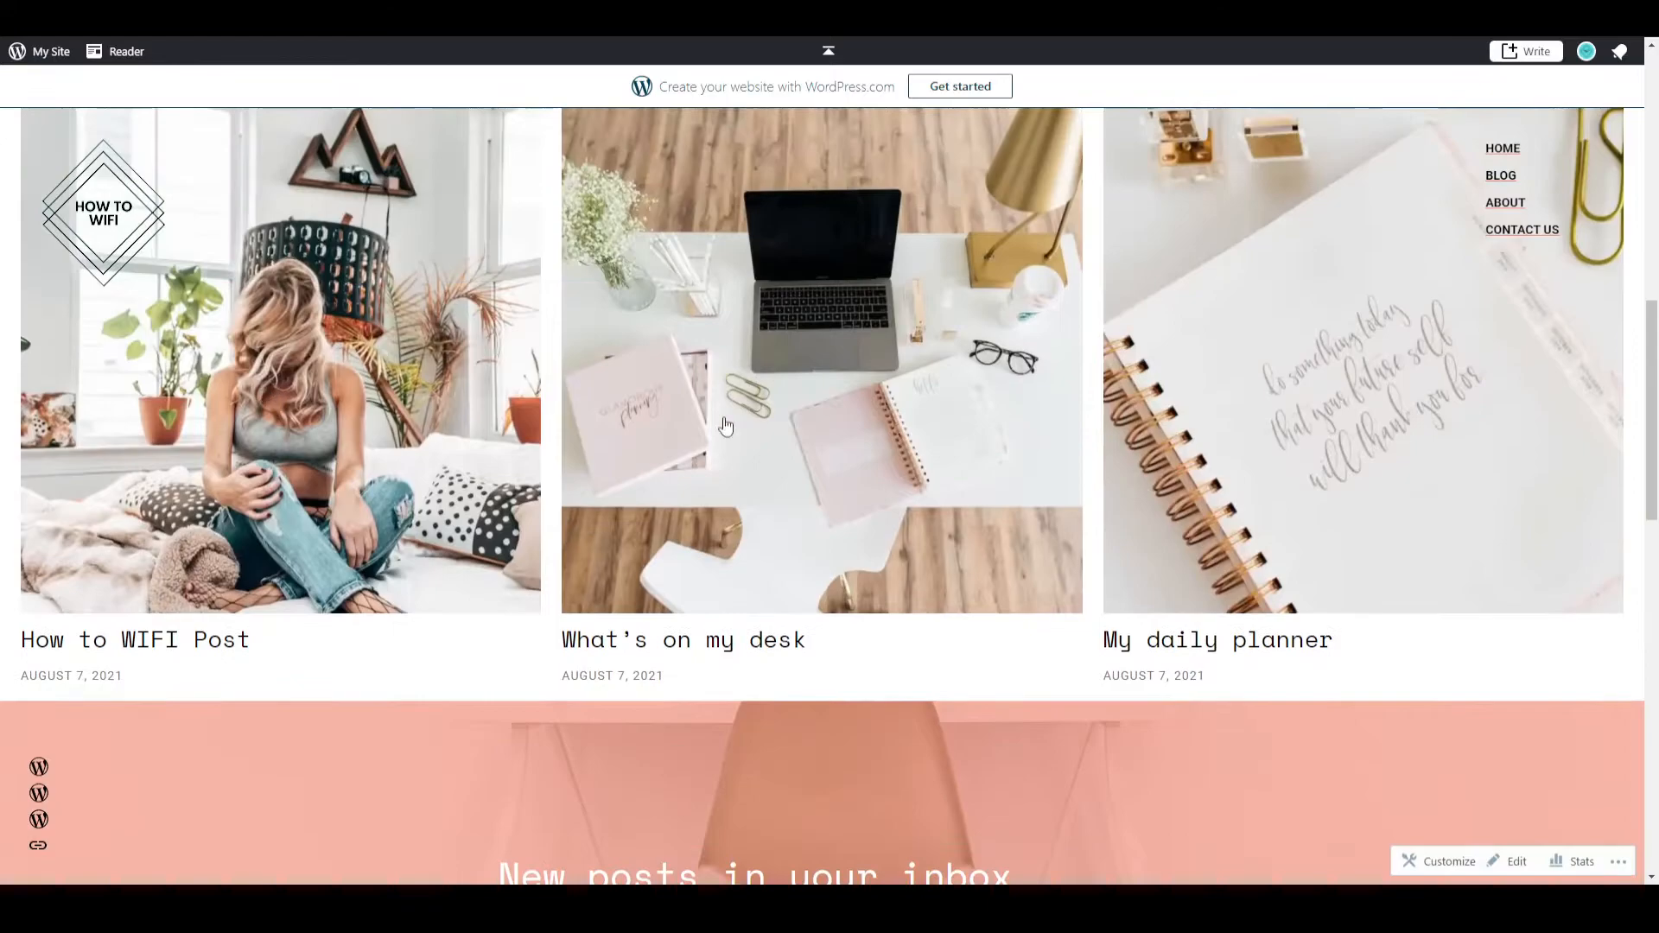
{"action": "scroll", "coordinate": [786, 463], "scroll_direction": "down", "scroll_amount": 16}
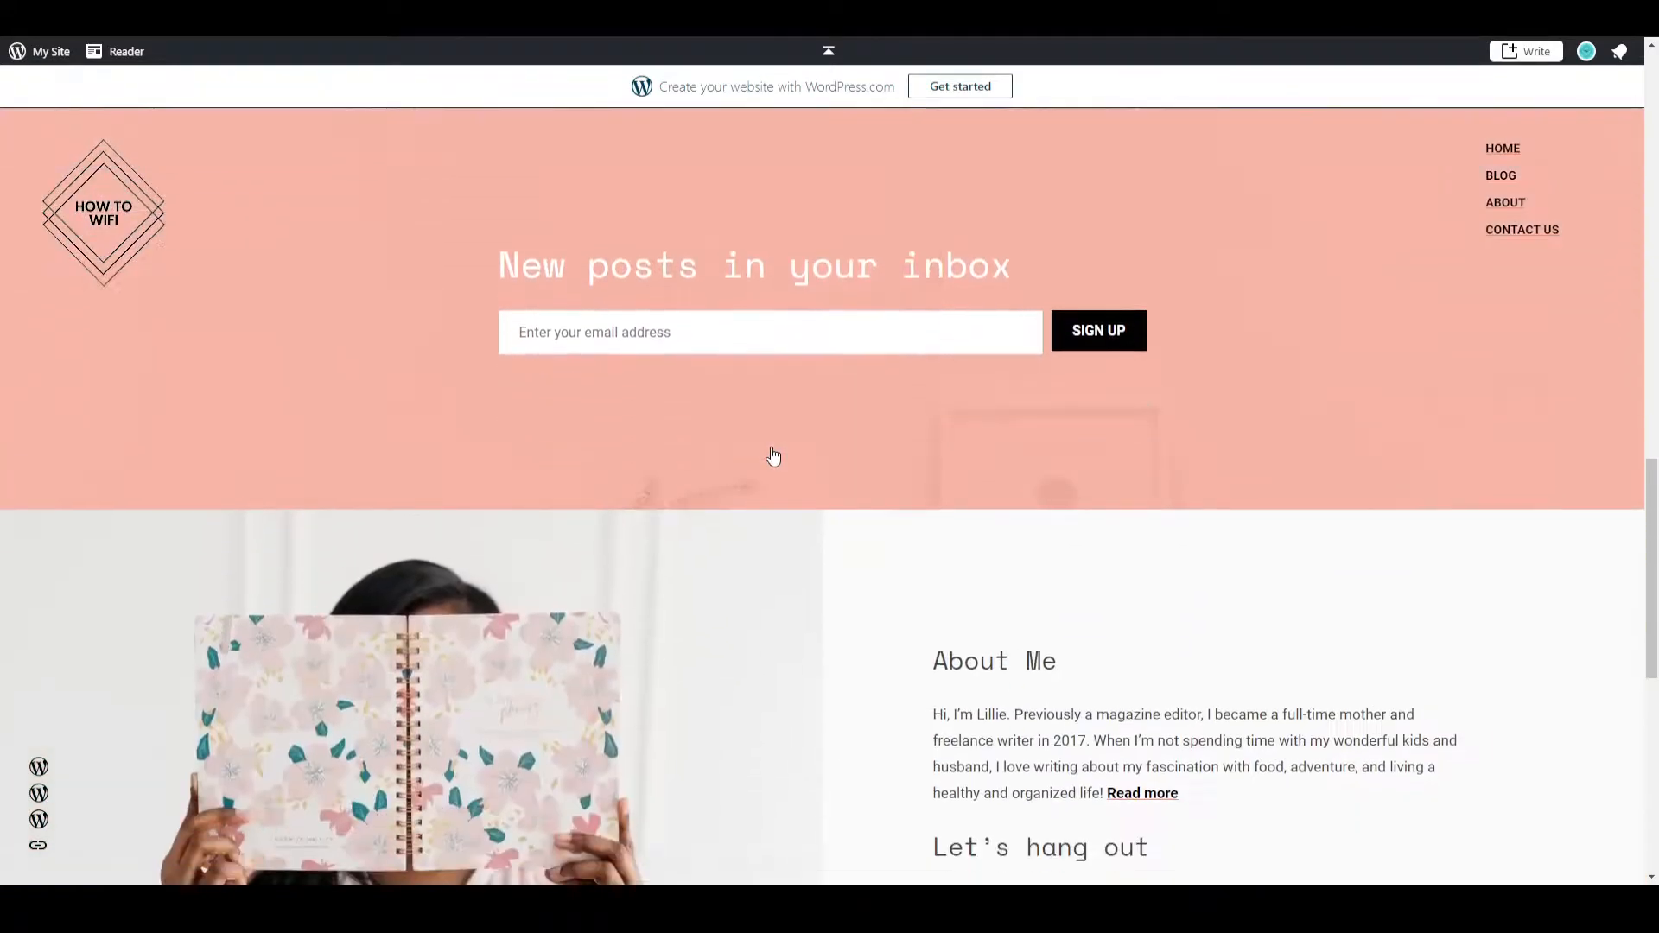
{"action": "scroll", "coordinate": [773, 457], "scroll_direction": "down", "scroll_amount": 2}
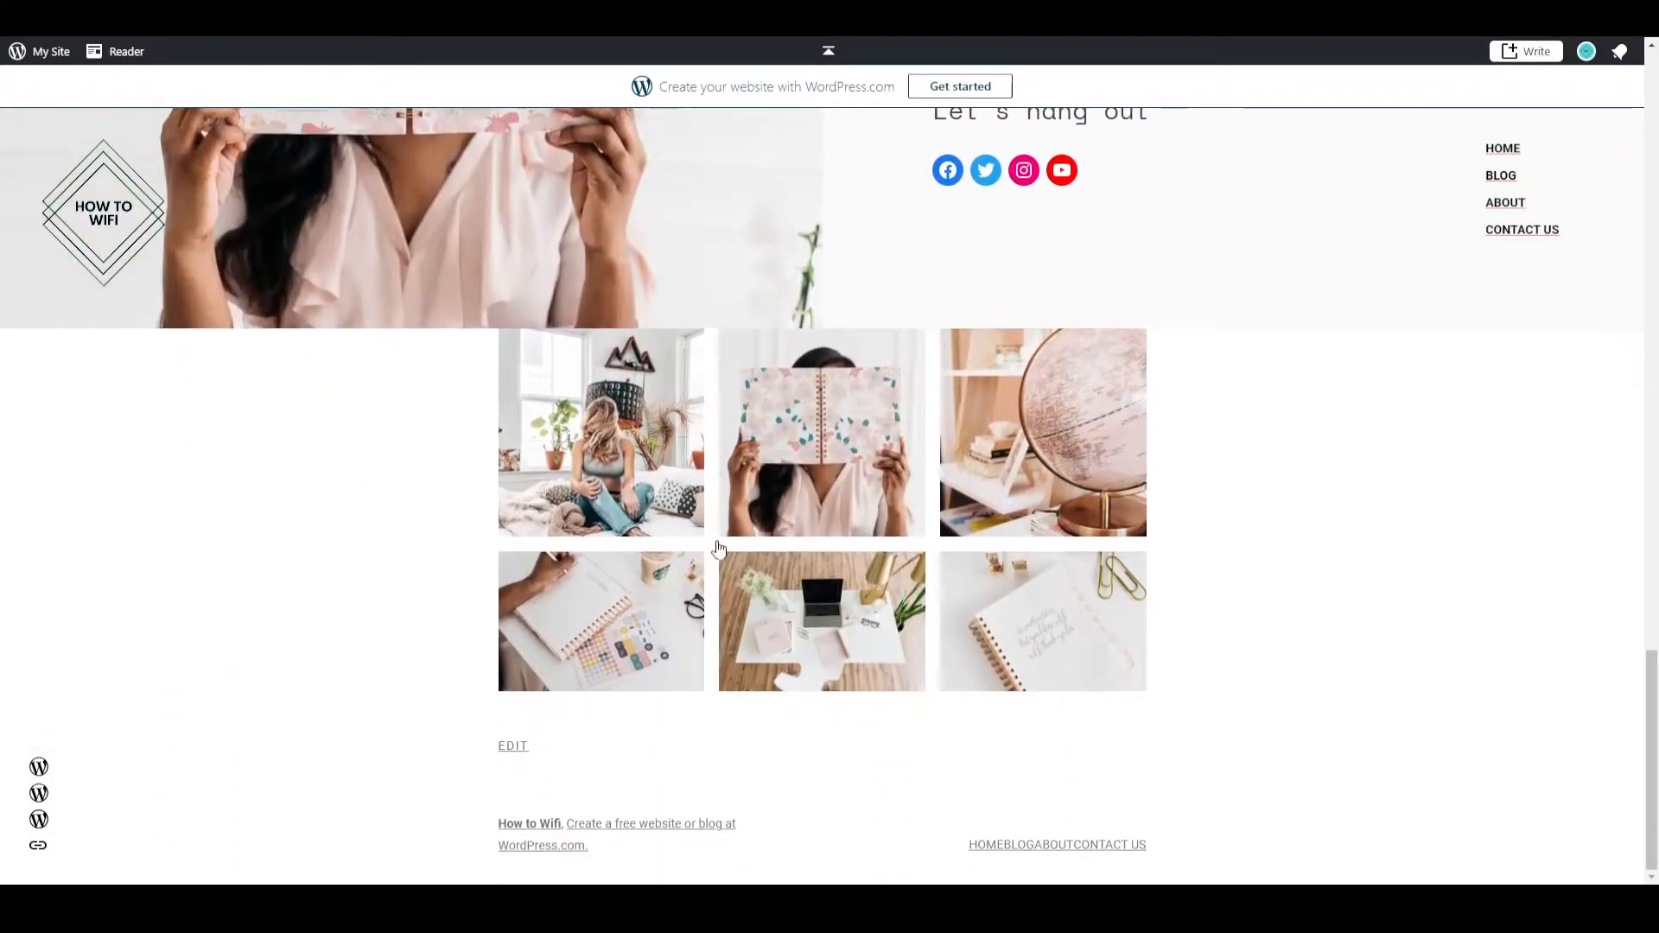
{"action": "scroll", "coordinate": [741, 519], "scroll_direction": "up", "scroll_amount": 15}
{"action": "scroll", "coordinate": [740, 517], "scroll_direction": "up", "scroll_amount": 7}
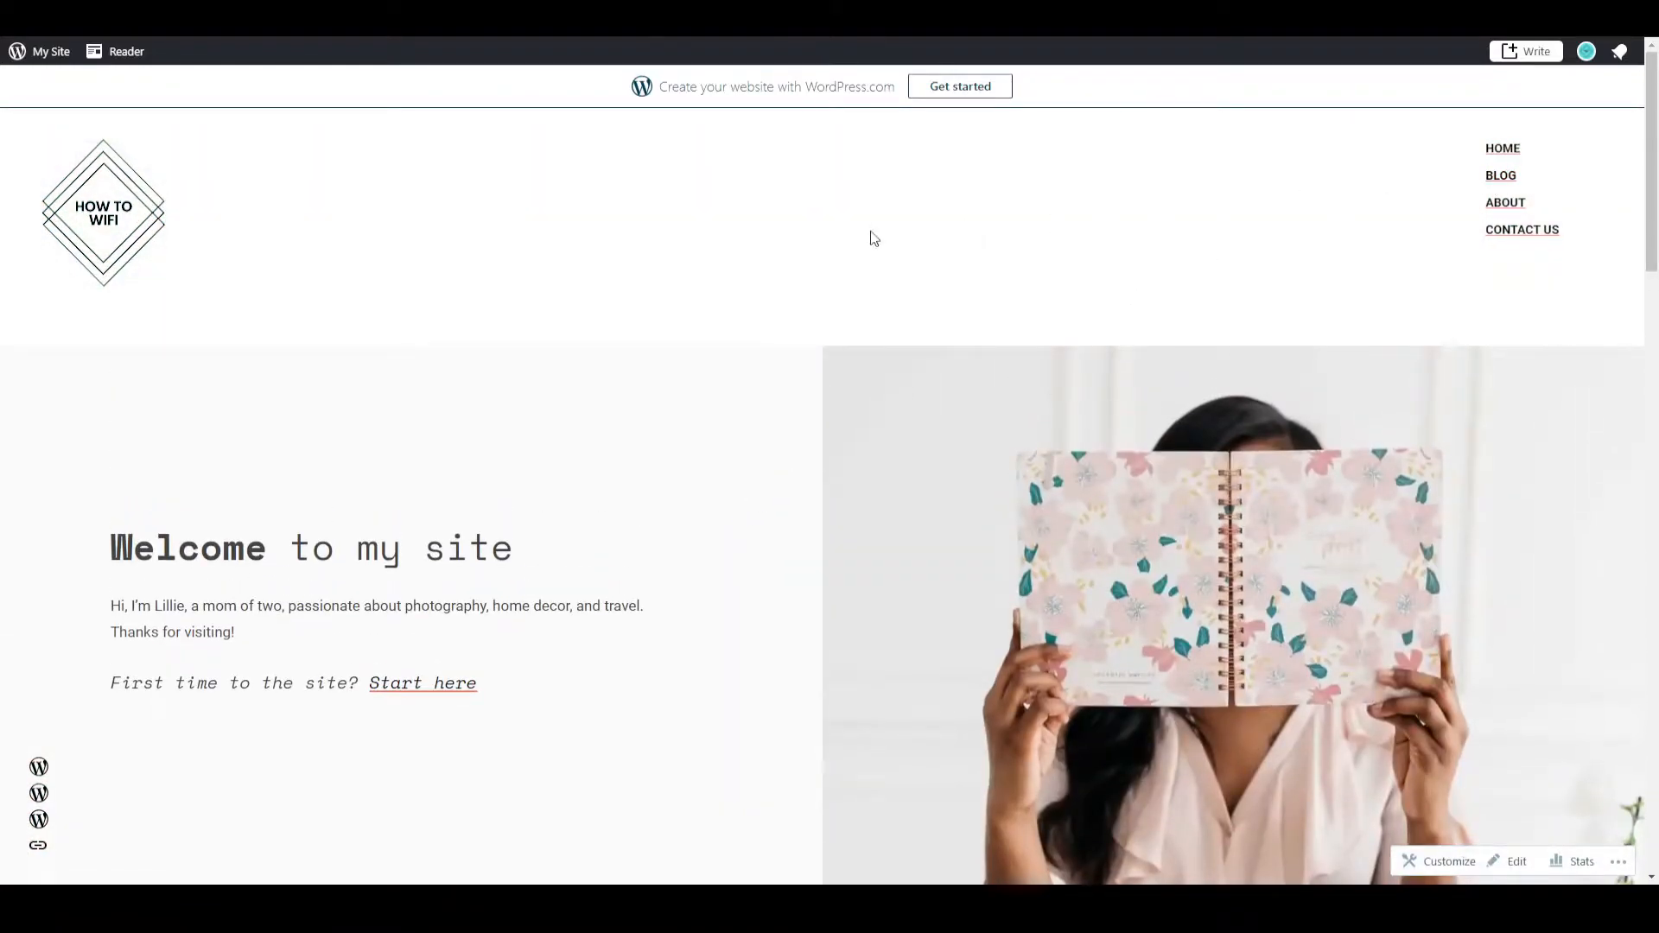
{"action": "scroll", "coordinate": [872, 235], "scroll_direction": "down", "scroll_amount": 7}
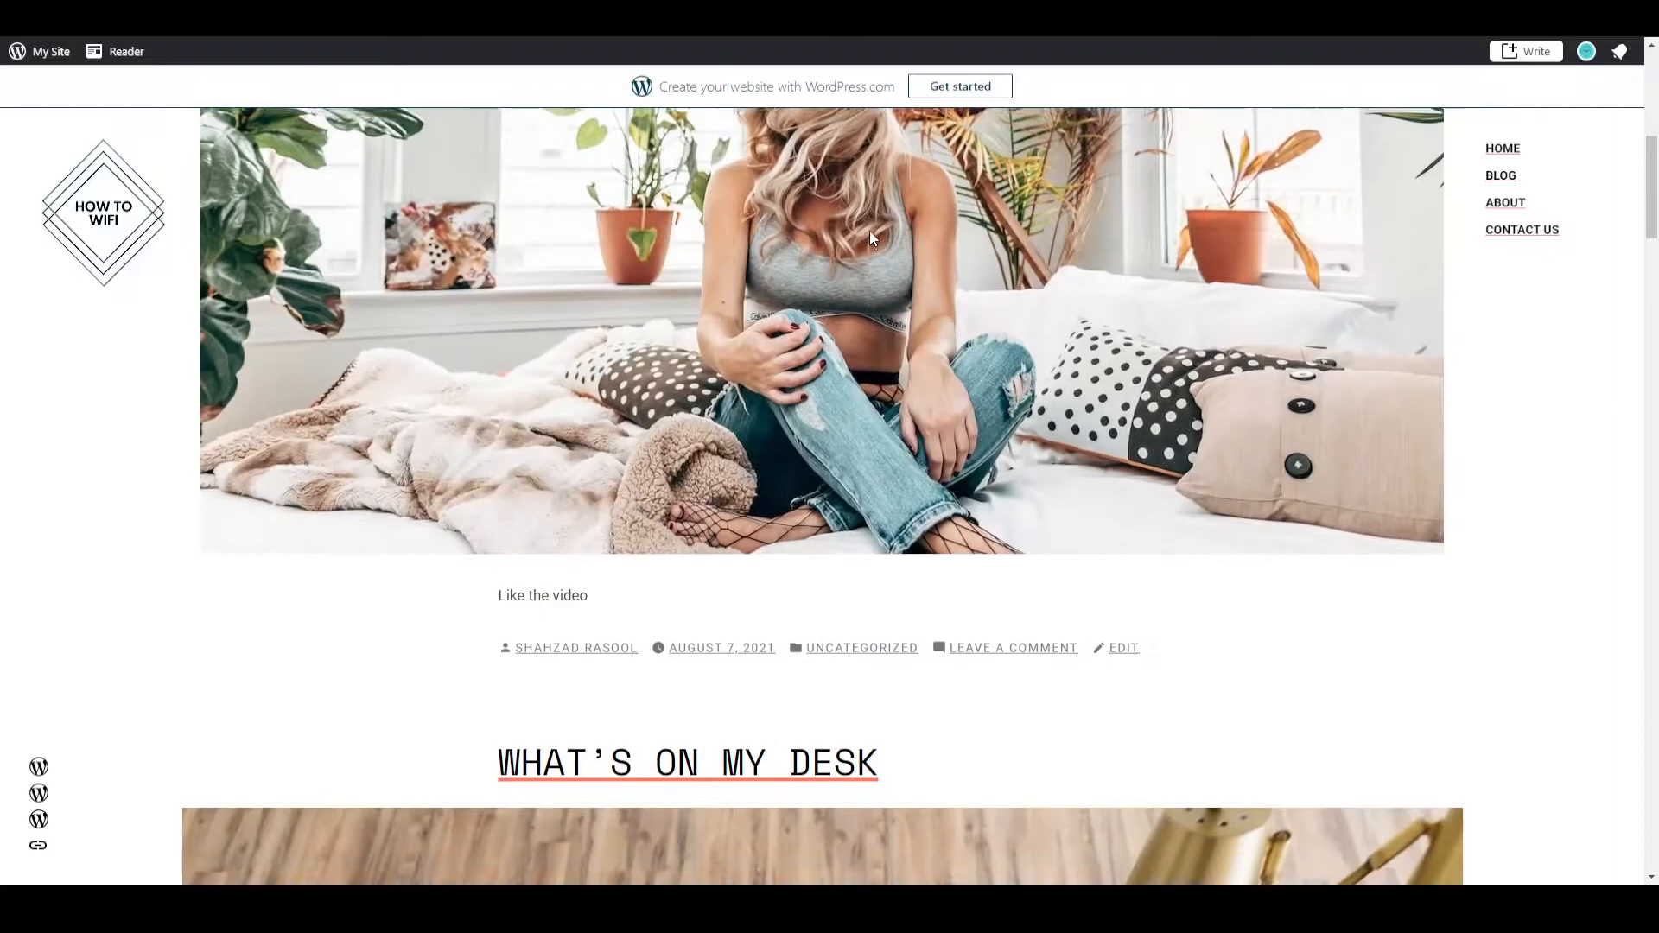
{"action": "scroll", "coordinate": [869, 237], "scroll_direction": "up", "scroll_amount": 7}
{"action": "left_click", "coordinate": [1503, 147]}
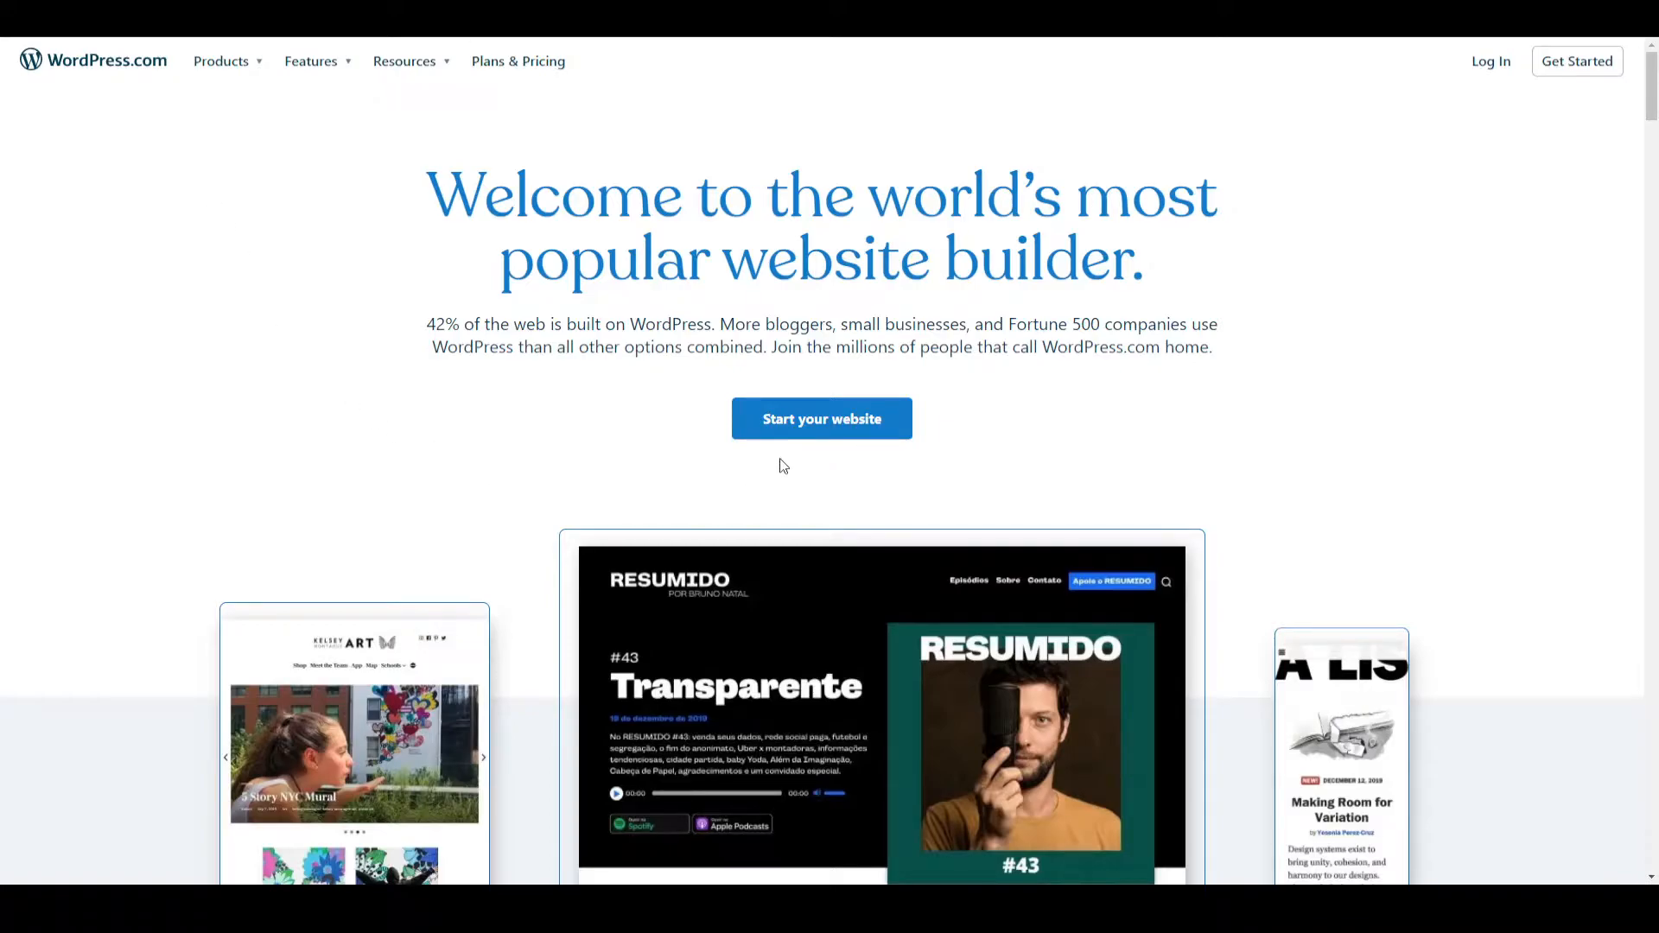
Start a new website called How to Wifi with the free address howtowifi466615968.wordpress.com.
{"action": "left_click", "coordinate": [854, 427]}
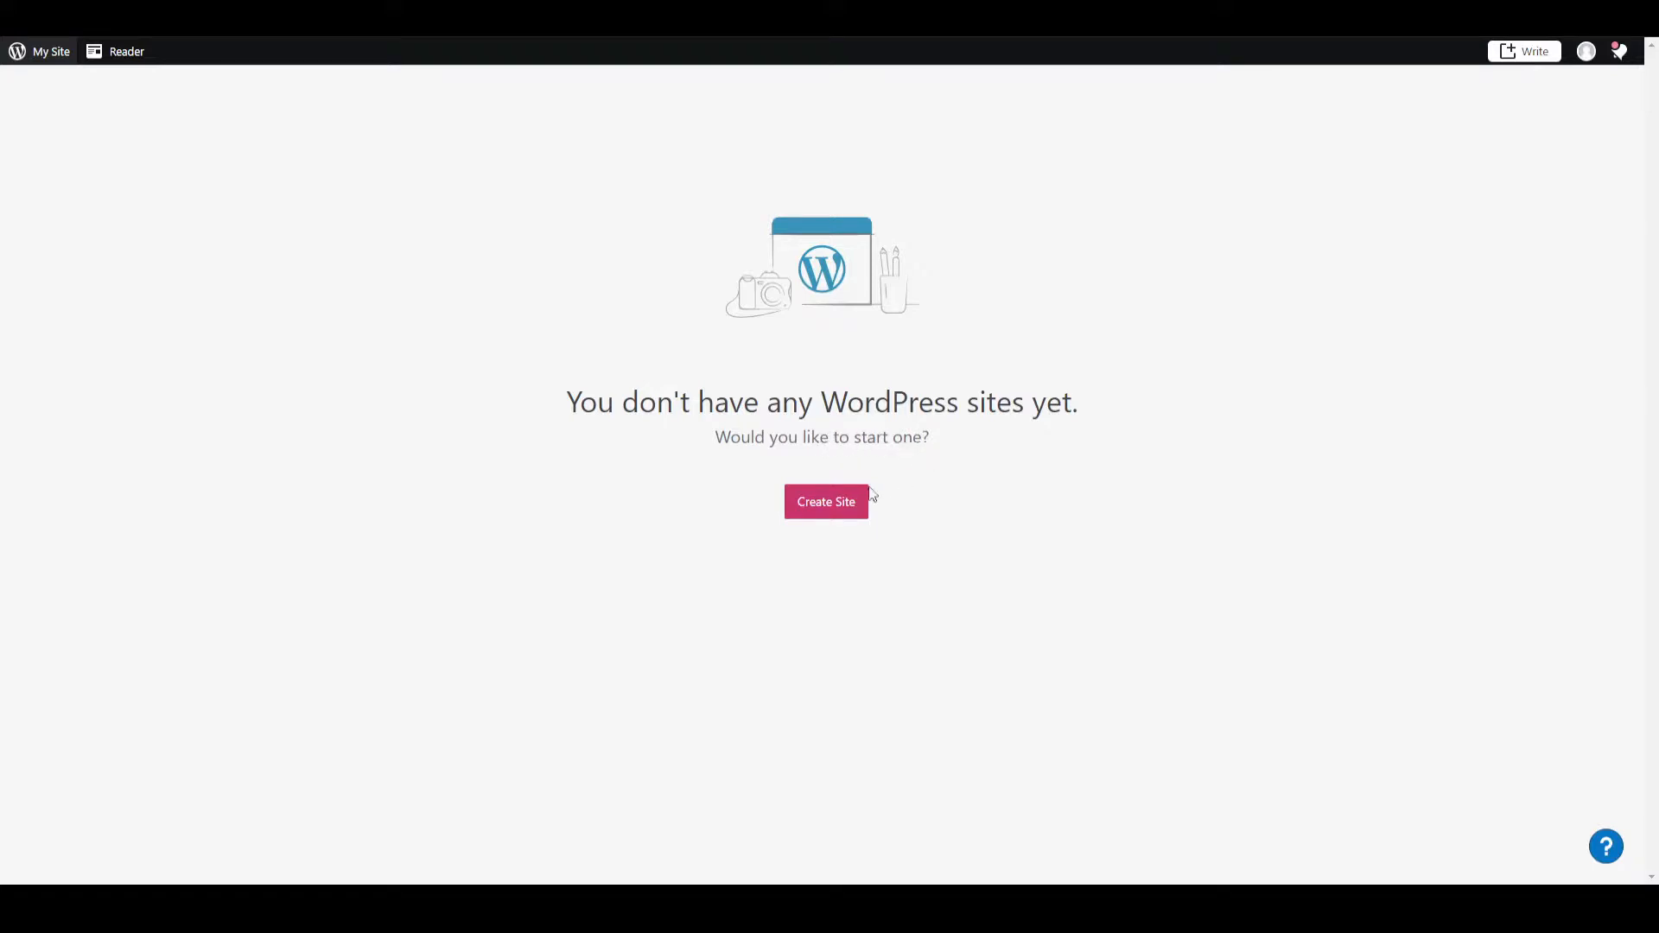
{"action": "left_click", "coordinate": [820, 514]}
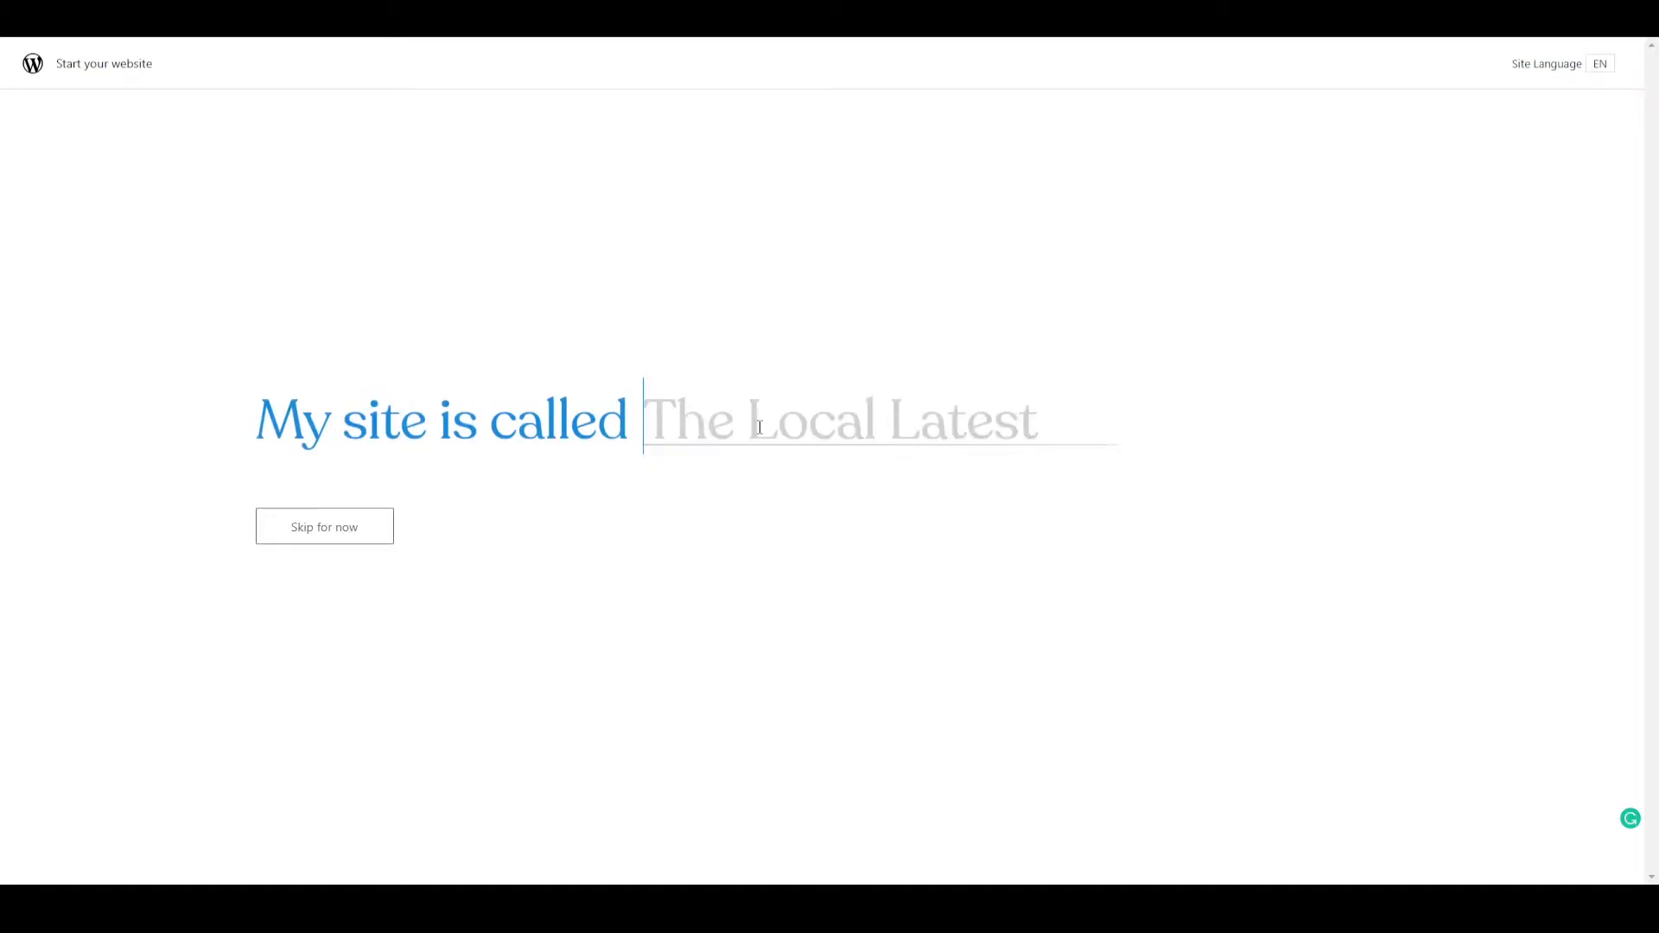
{"action": "type", "text": "How to Wifi"}
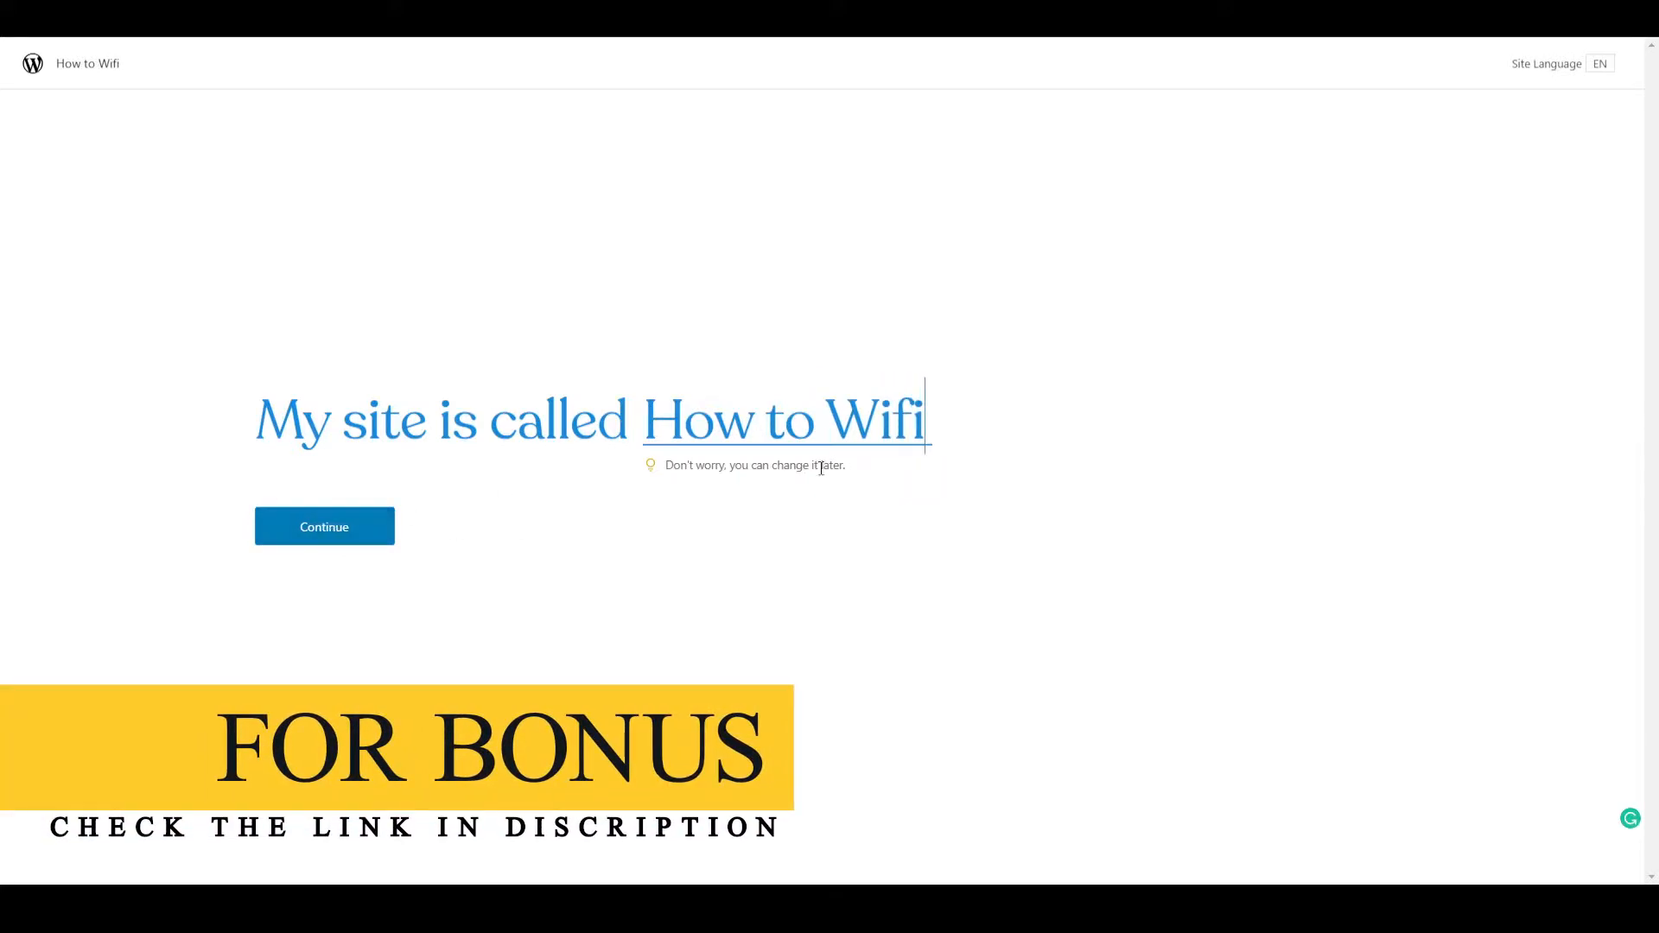
{"action": "left_click", "coordinate": [308, 532]}
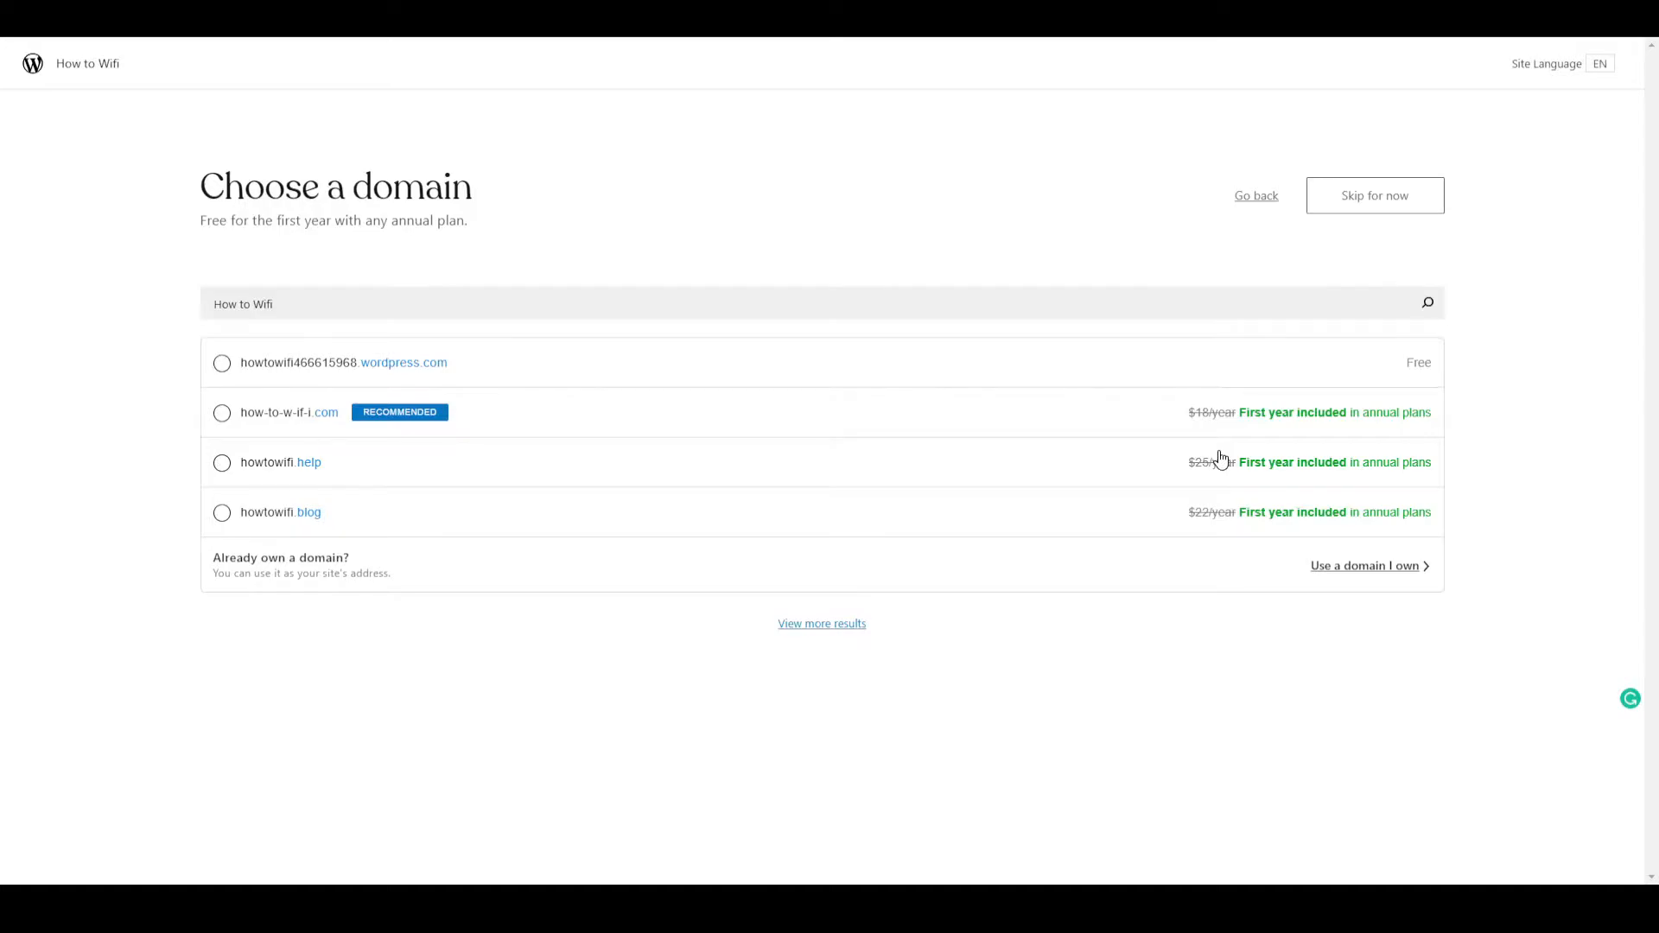
{"action": "left_click", "coordinate": [219, 365]}
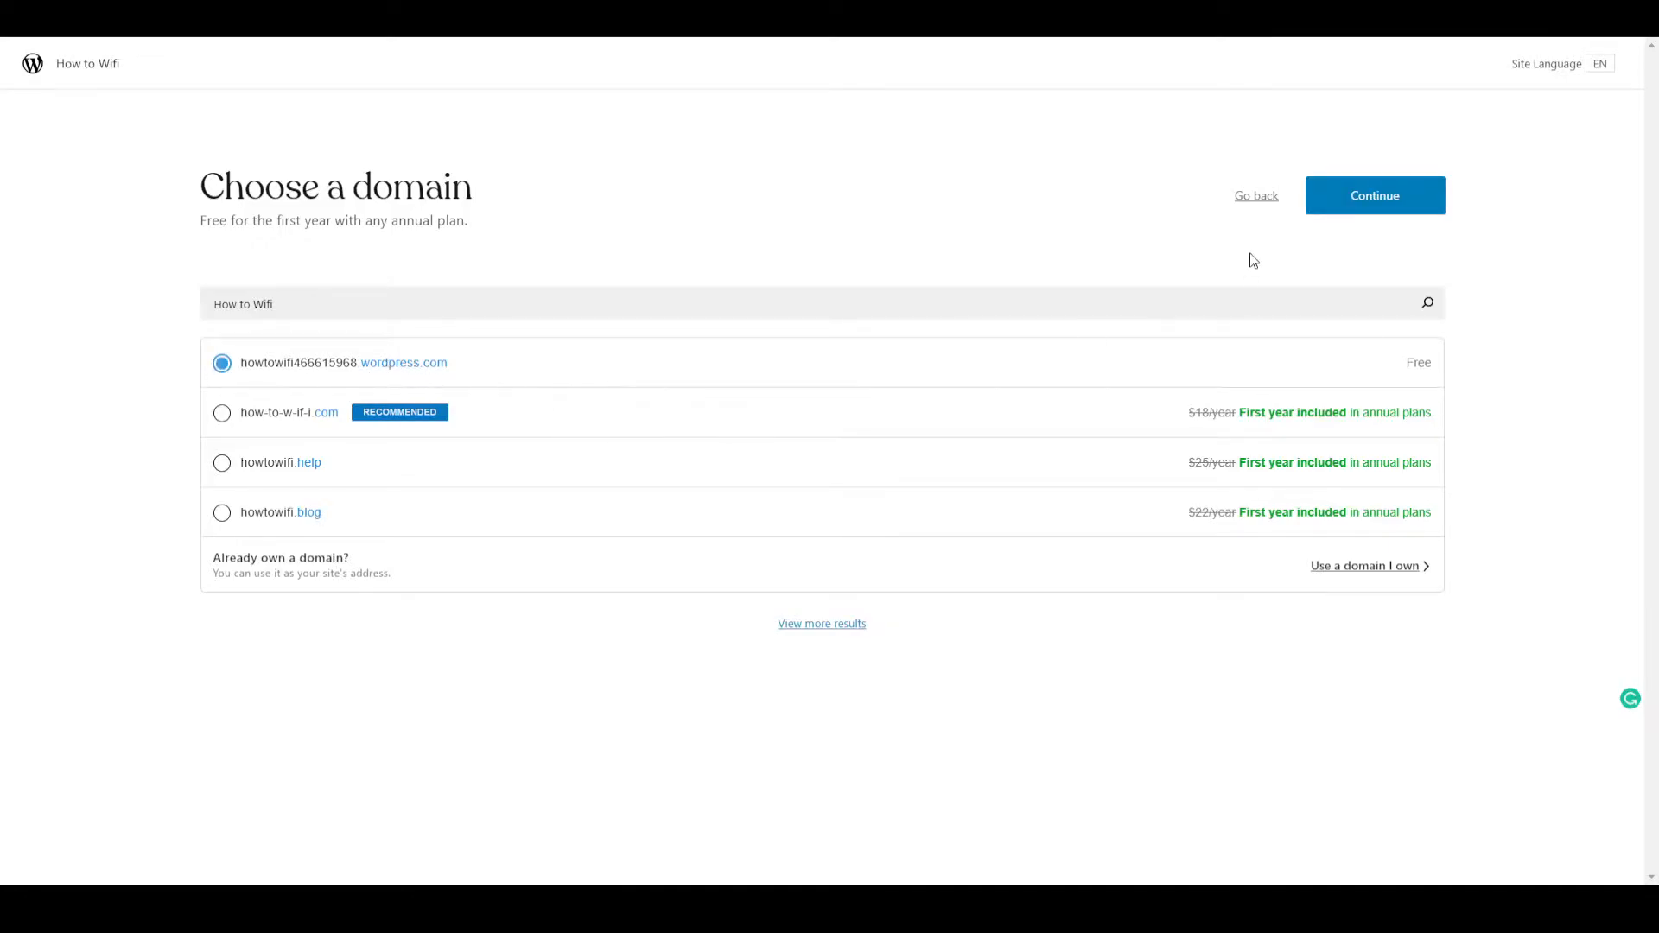
{"action": "left_click", "coordinate": [1430, 198]}
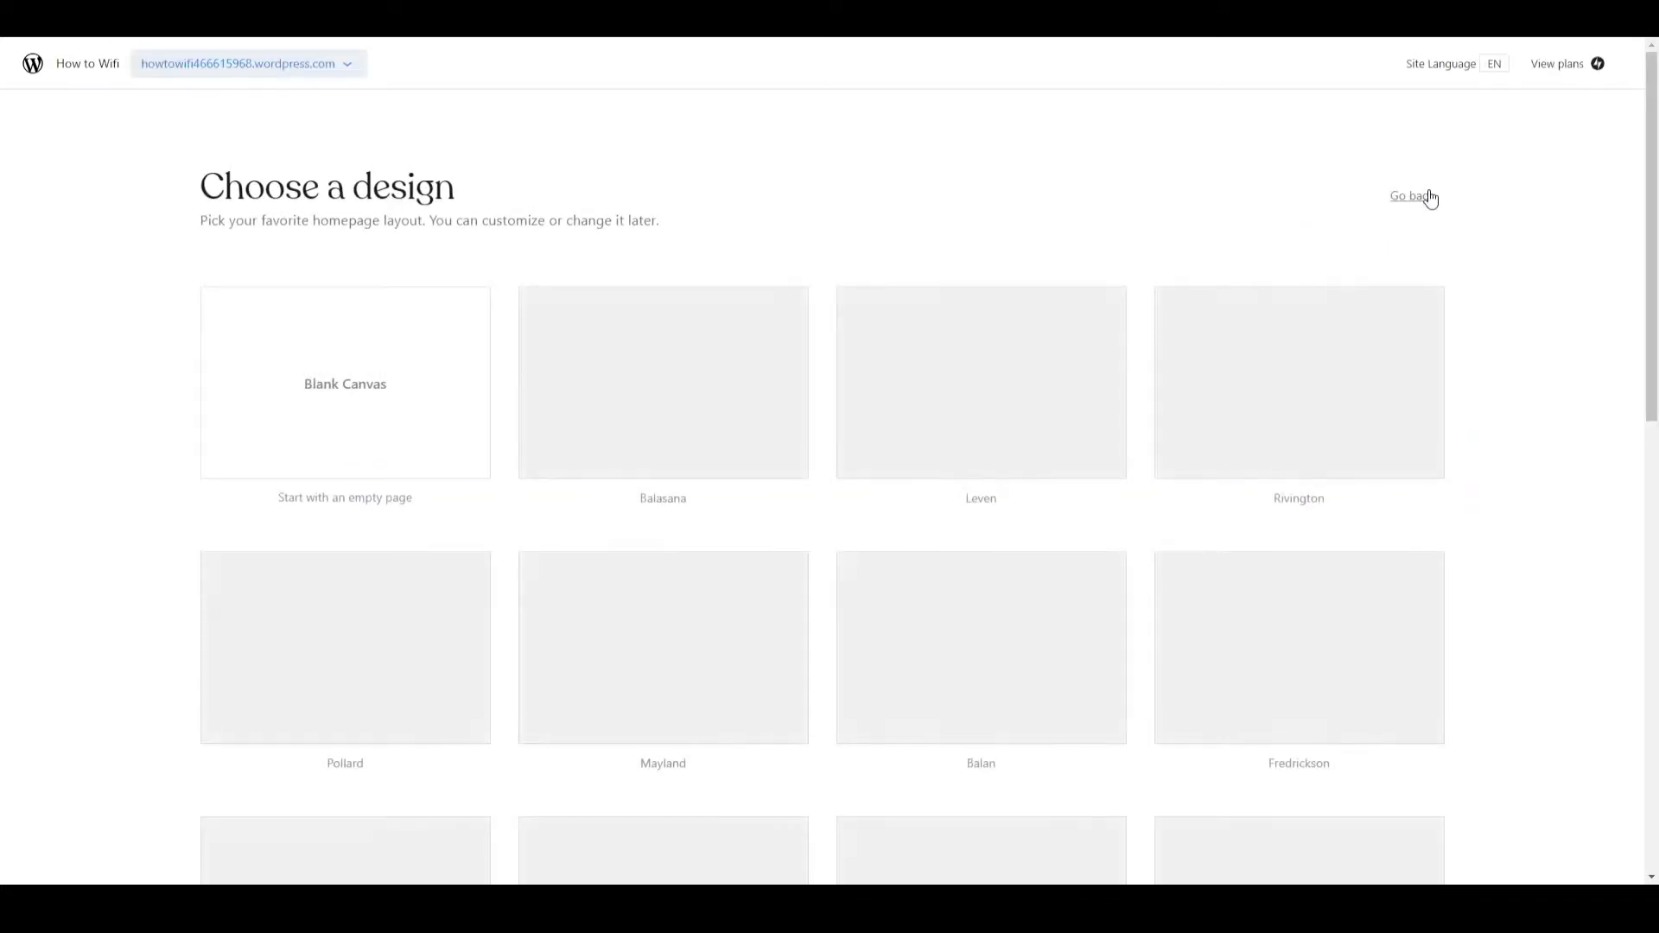
Browse the homepage designs and choose the Bowen layout for the site.
{"action": "left_click_drag", "start_coordinate": [198, 187], "coordinate": [474, 202]}
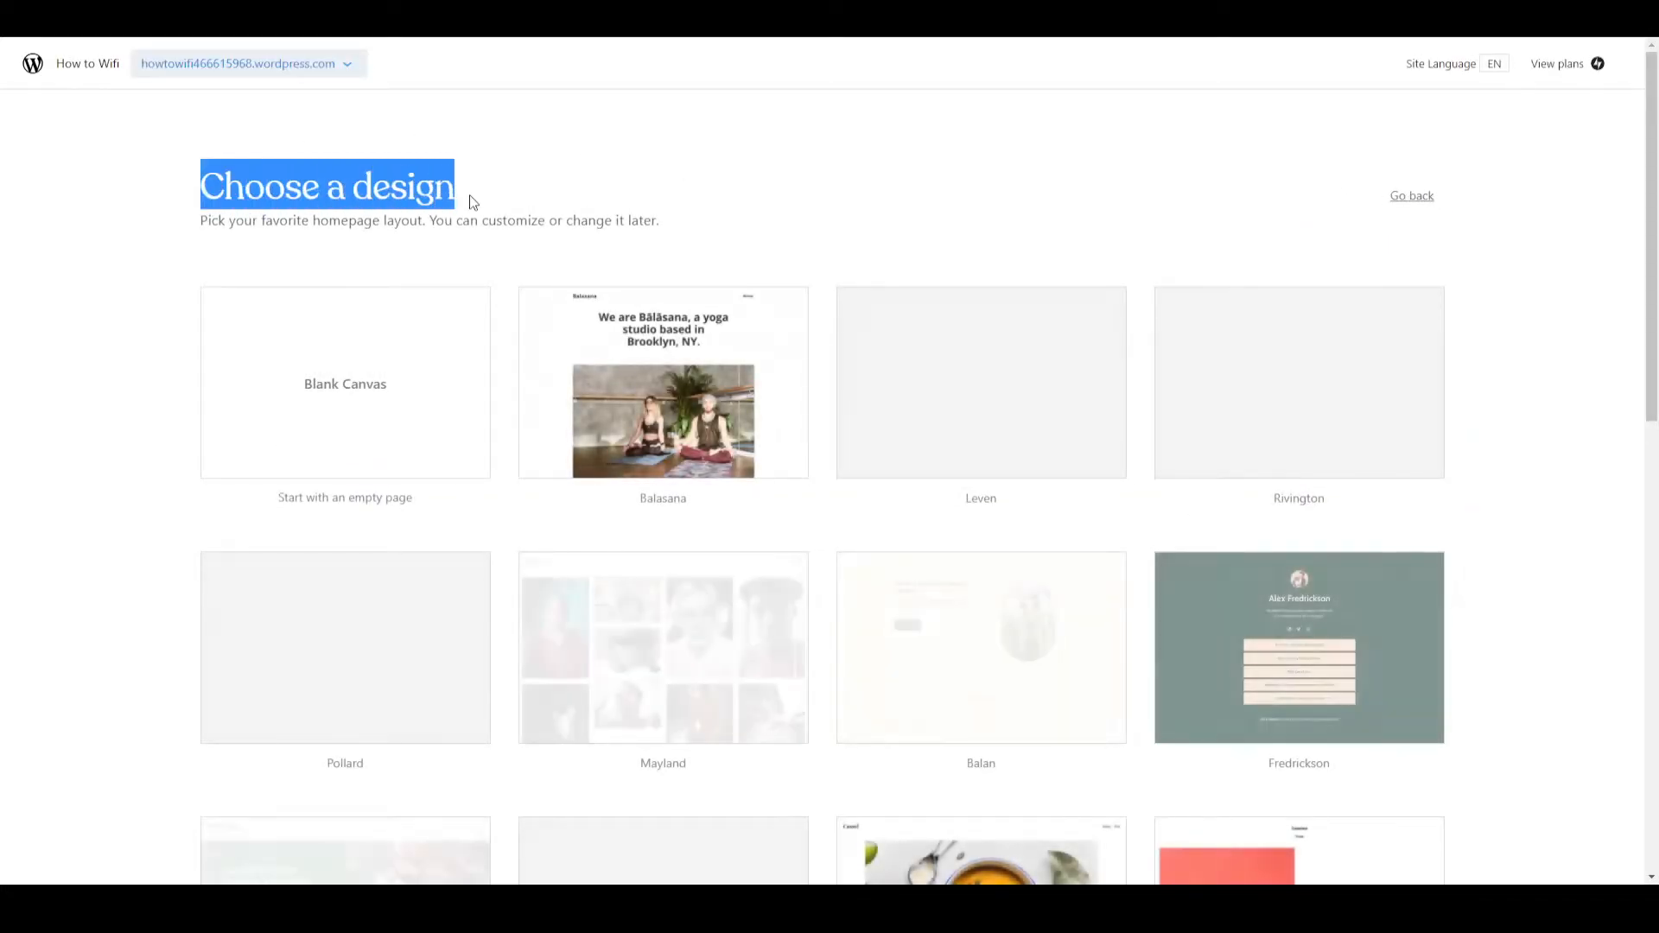
{"action": "left_click", "coordinate": [615, 185]}
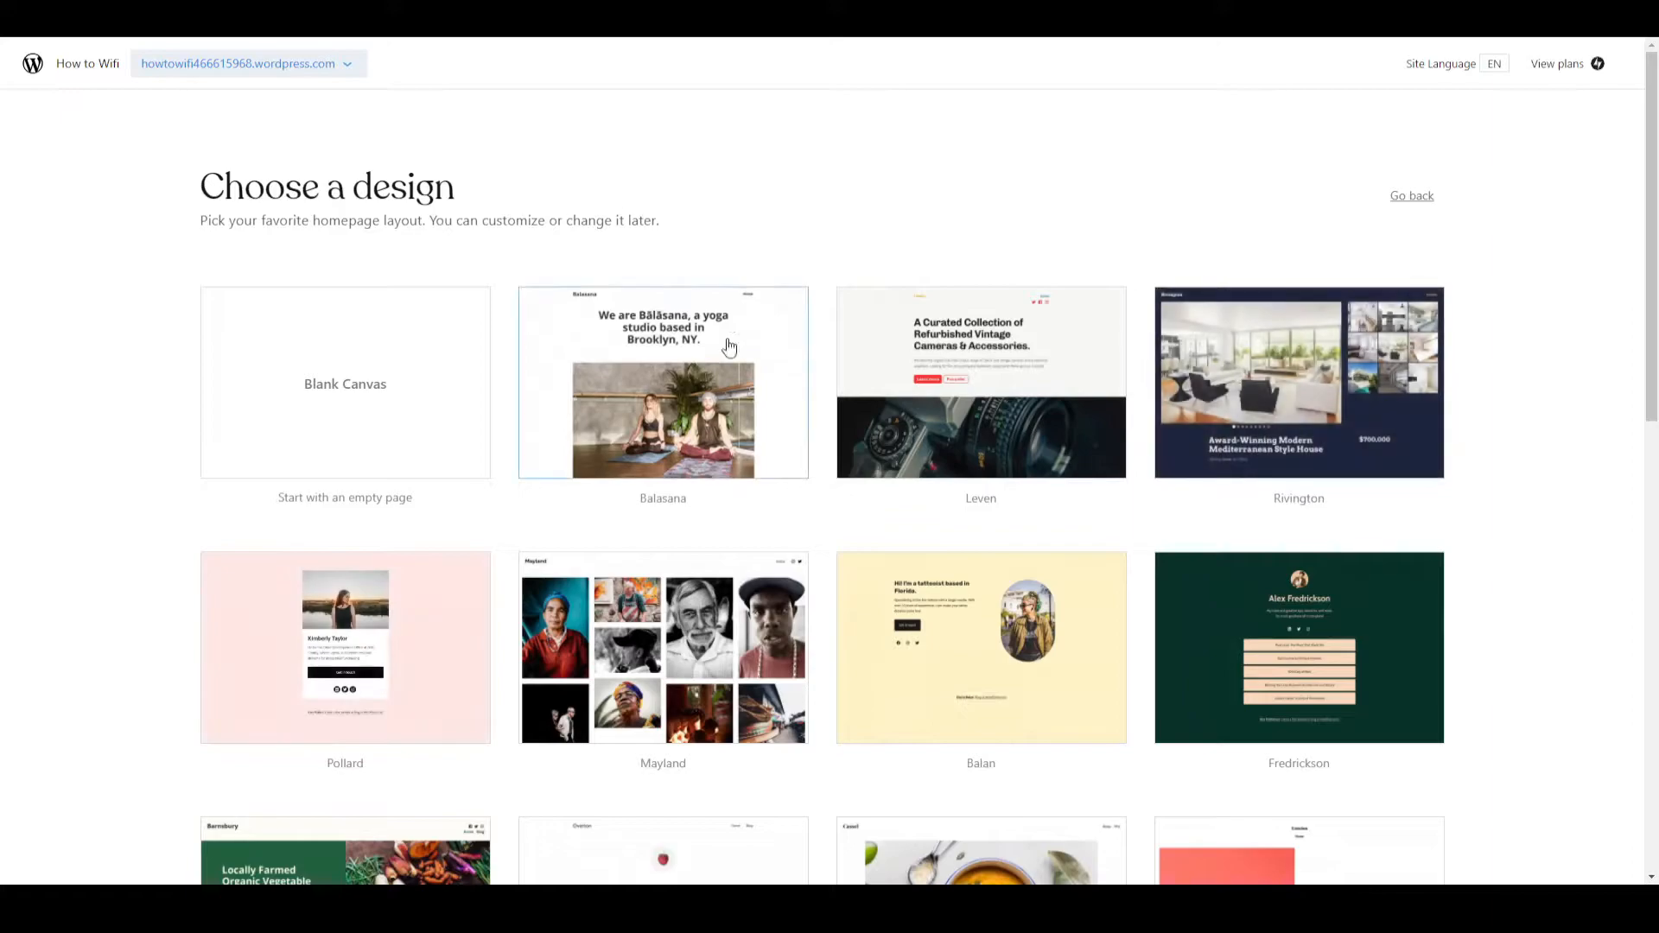
{"action": "scroll", "coordinate": [136, 485], "scroll_direction": "down", "scroll_amount": 4}
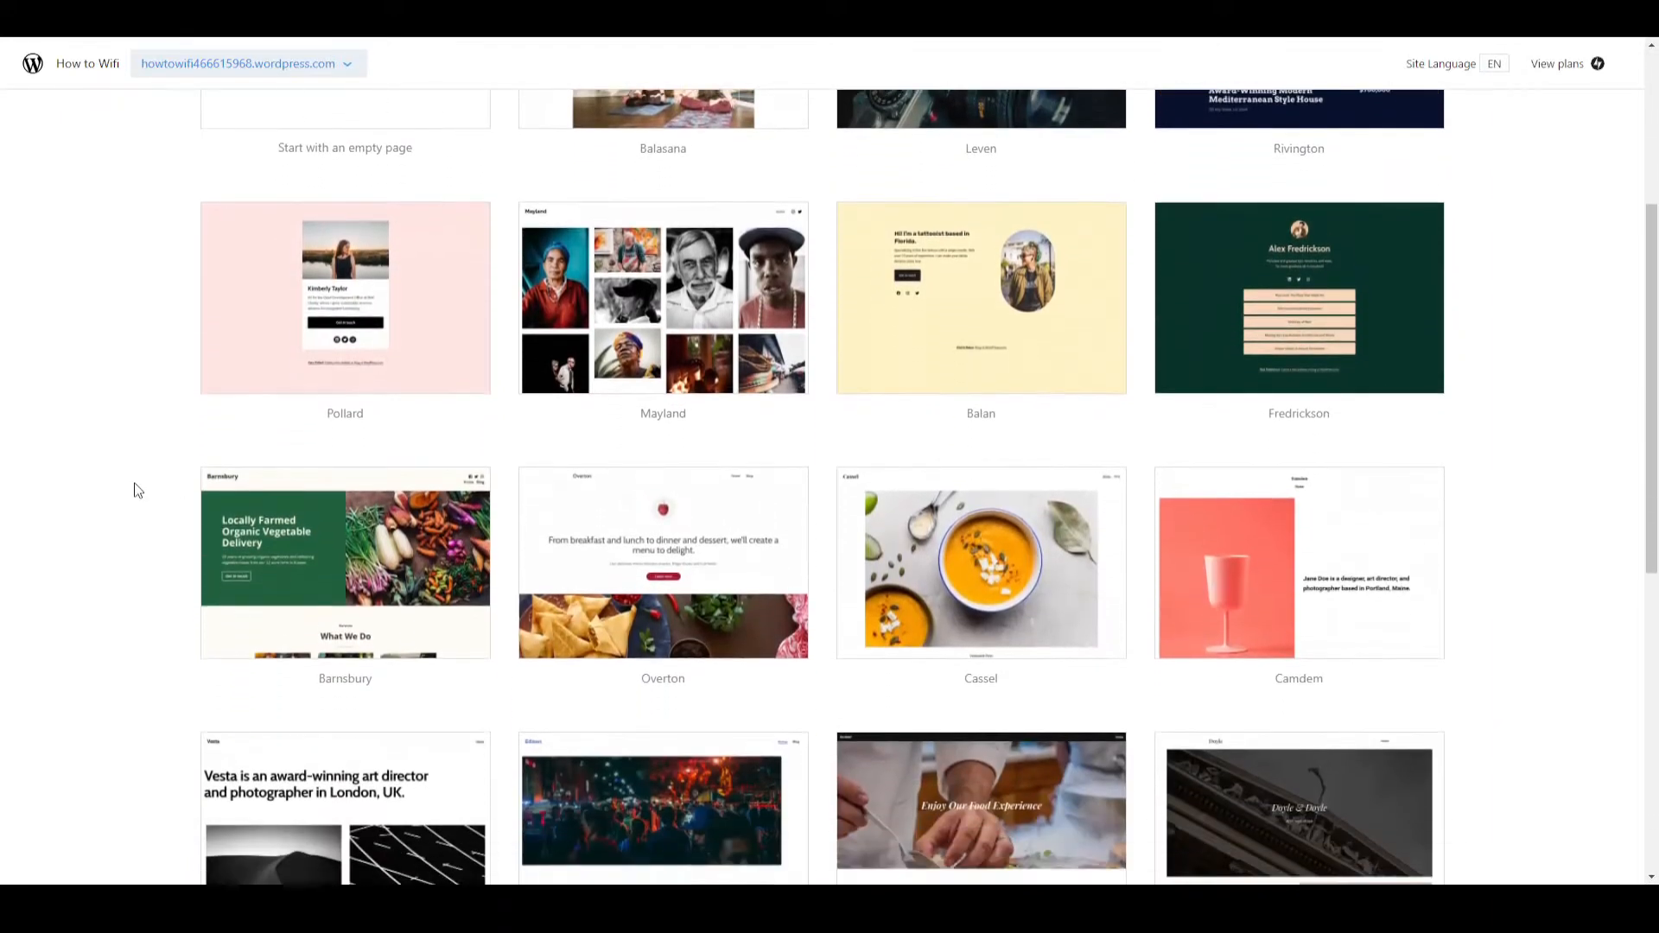
{"action": "scroll", "coordinate": [137, 490], "scroll_direction": "down", "scroll_amount": 1}
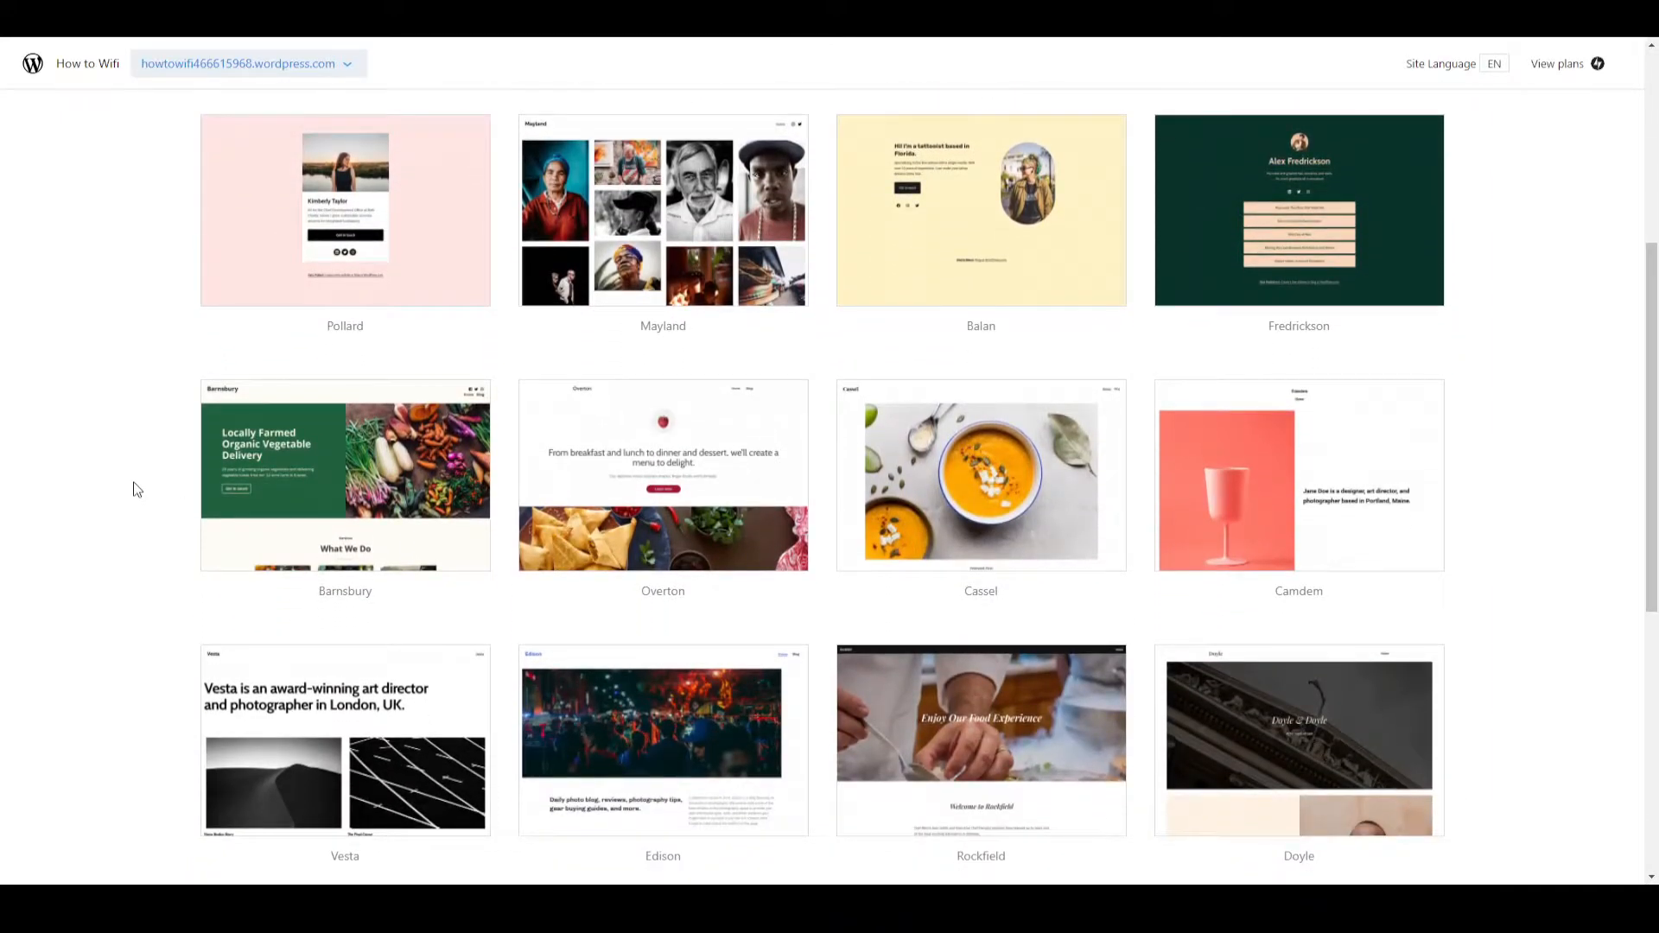
{"action": "scroll", "coordinate": [137, 491], "scroll_direction": "down", "scroll_amount": 3}
{"action": "scroll", "coordinate": [137, 489], "scroll_direction": "down", "scroll_amount": 2}
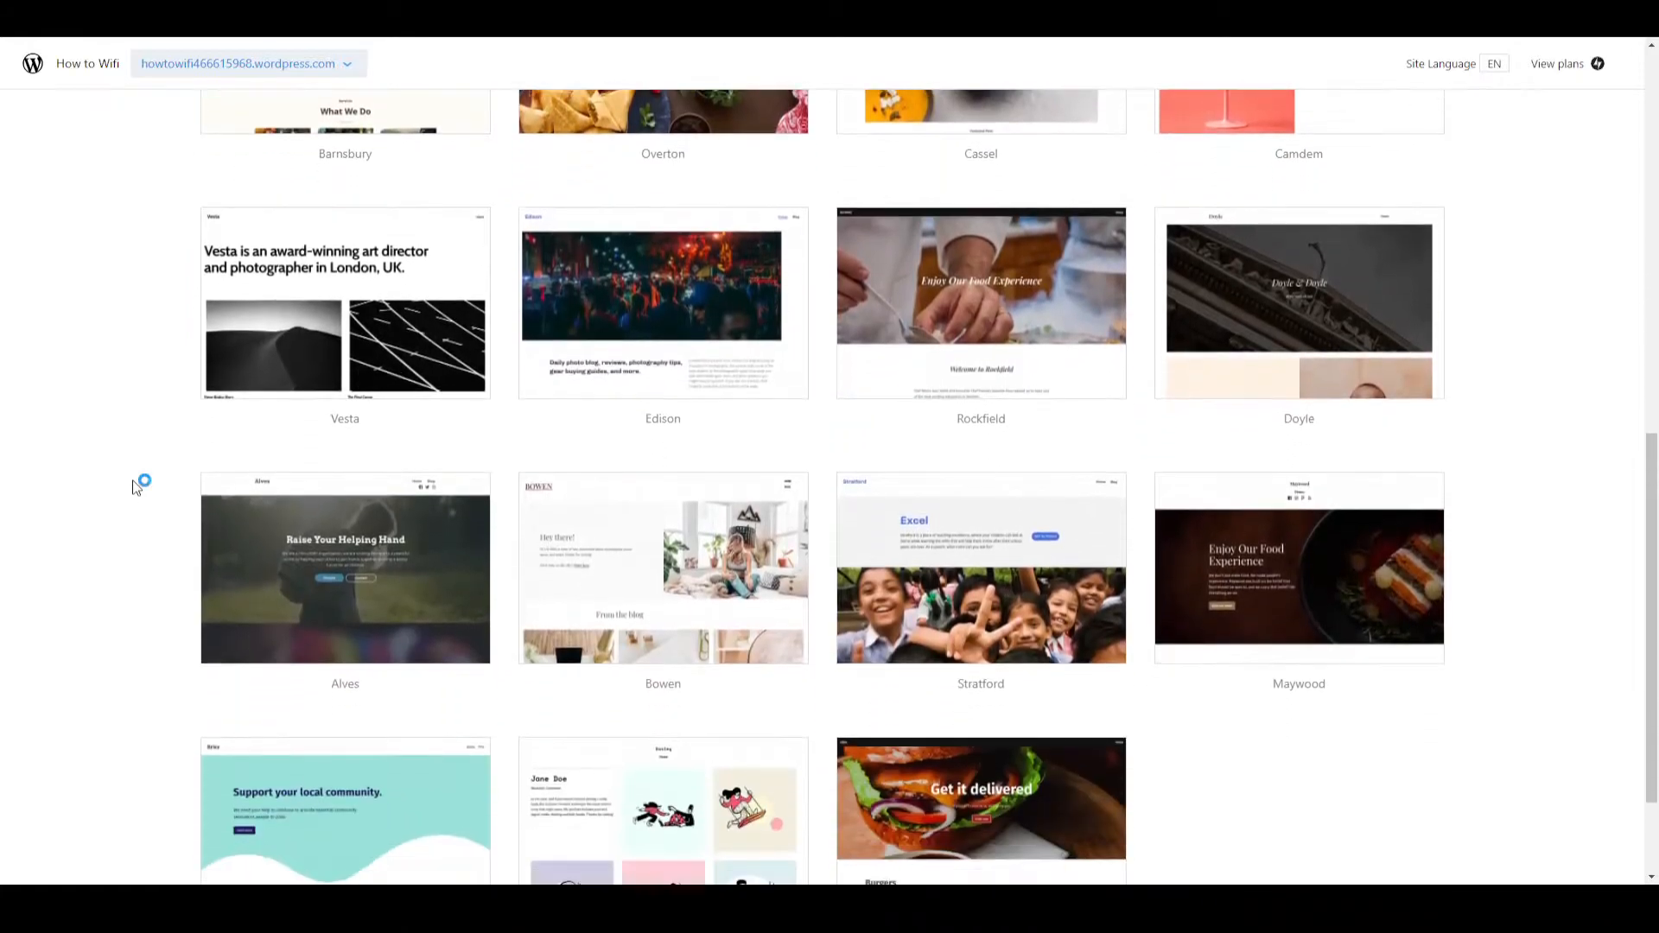
{"action": "scroll", "coordinate": [137, 489], "scroll_direction": "down", "scroll_amount": 2}
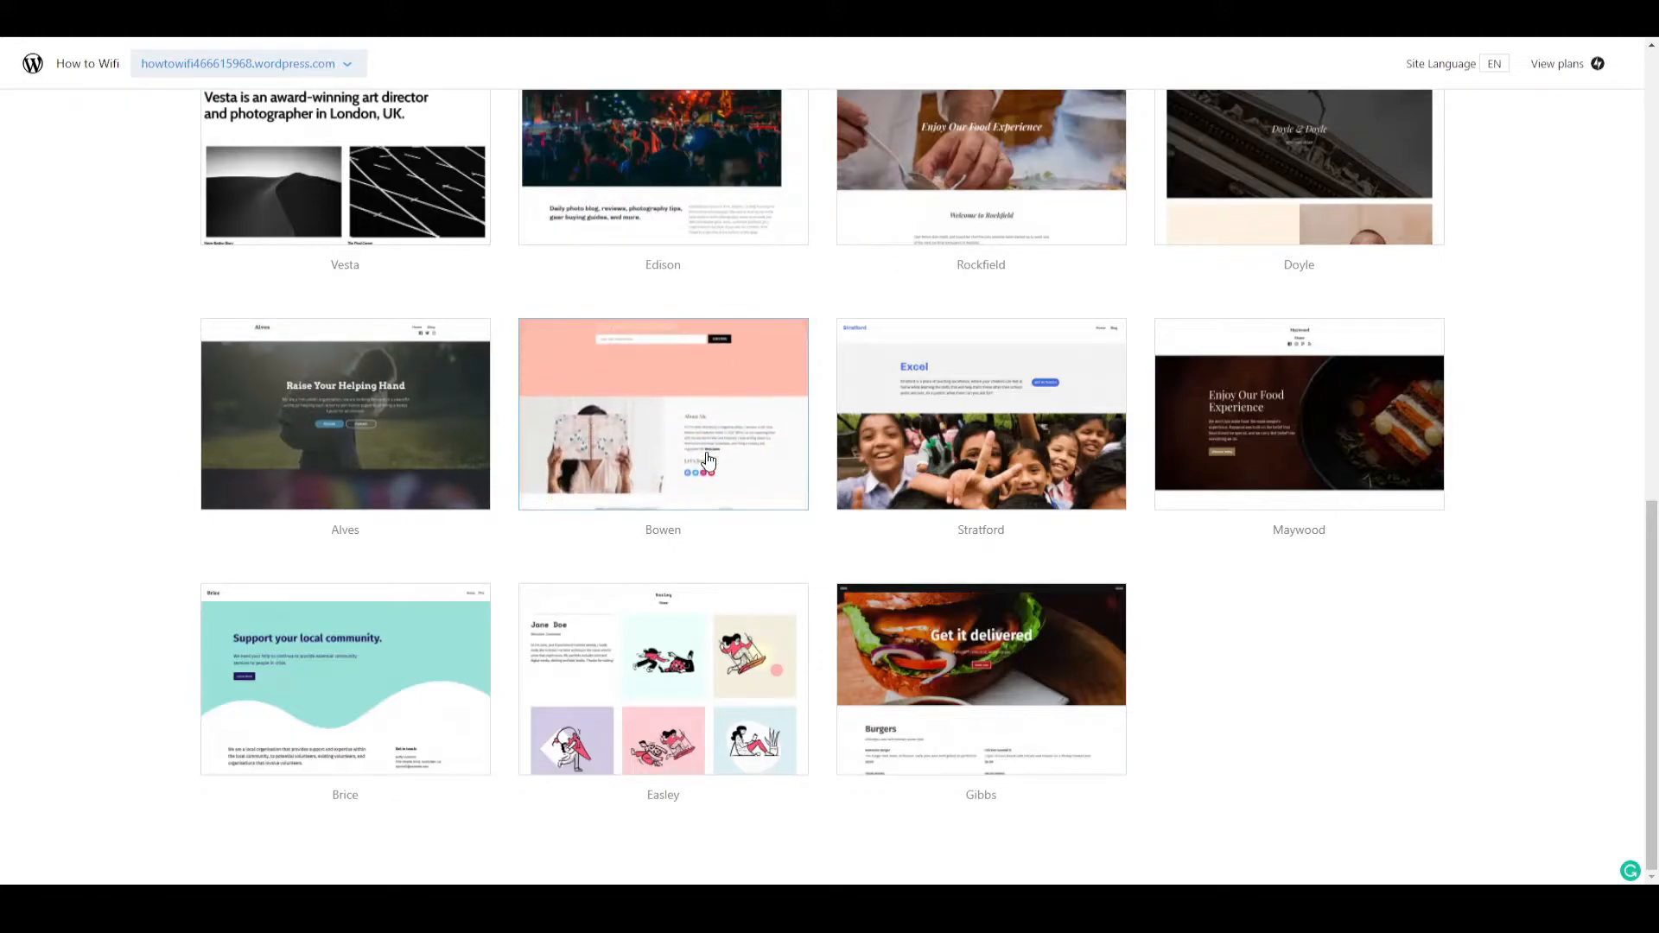
{"action": "scroll", "coordinate": [286, 445], "scroll_direction": "up", "scroll_amount": 5}
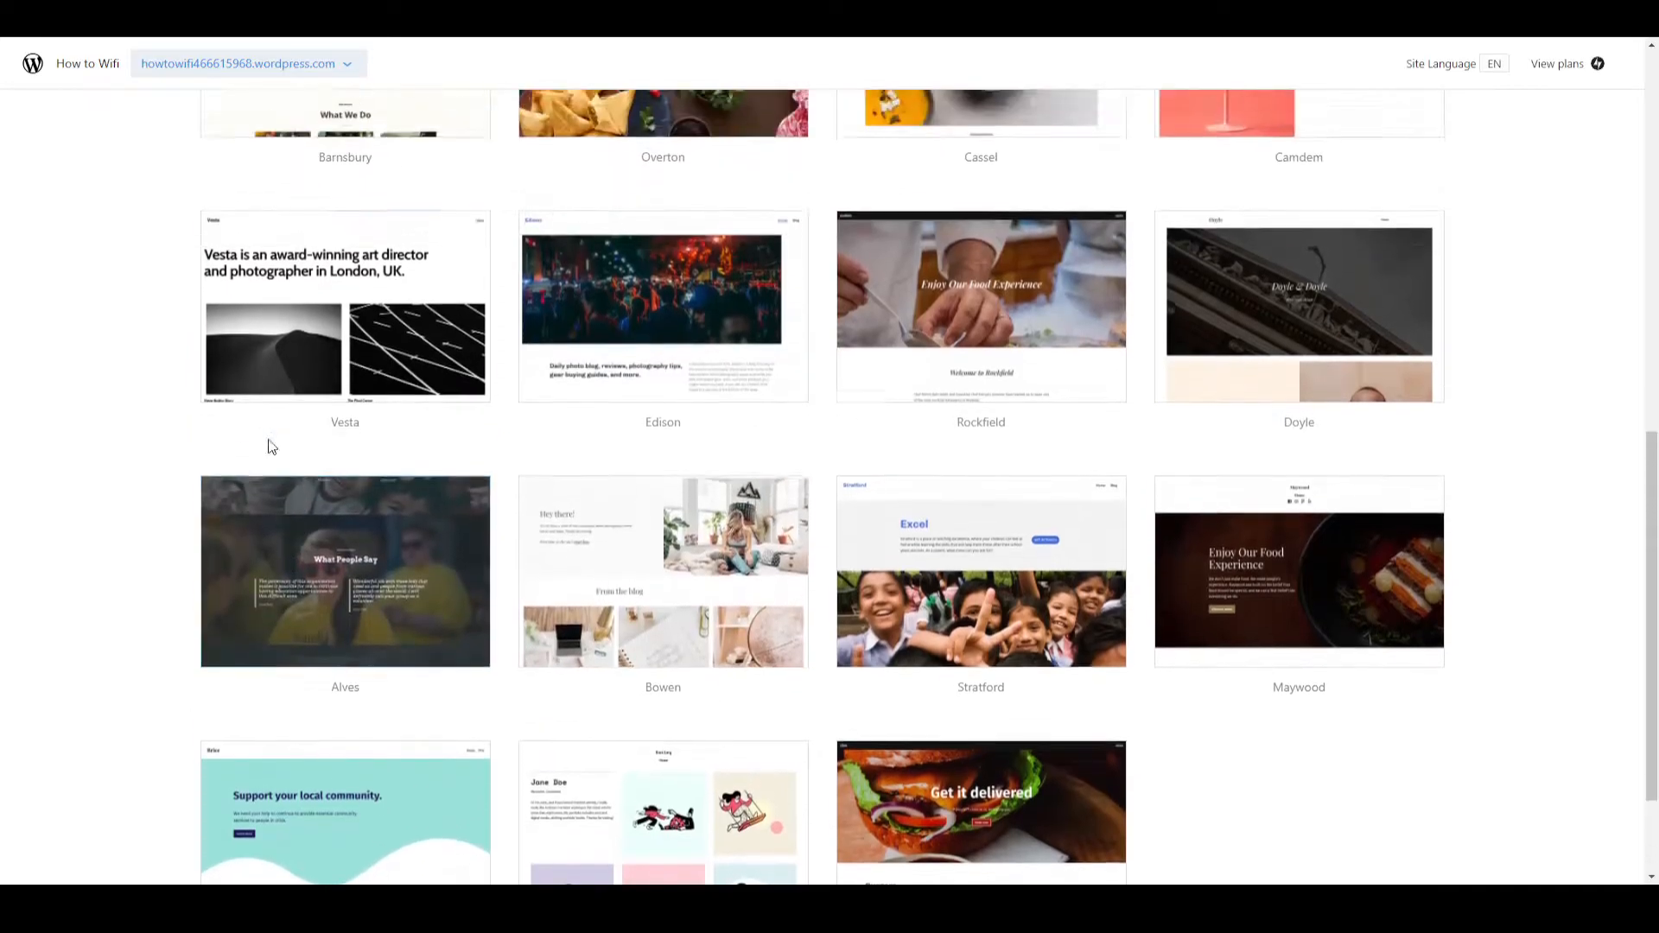
{"action": "scroll", "coordinate": [683, 428], "scroll_direction": "up", "scroll_amount": 1}
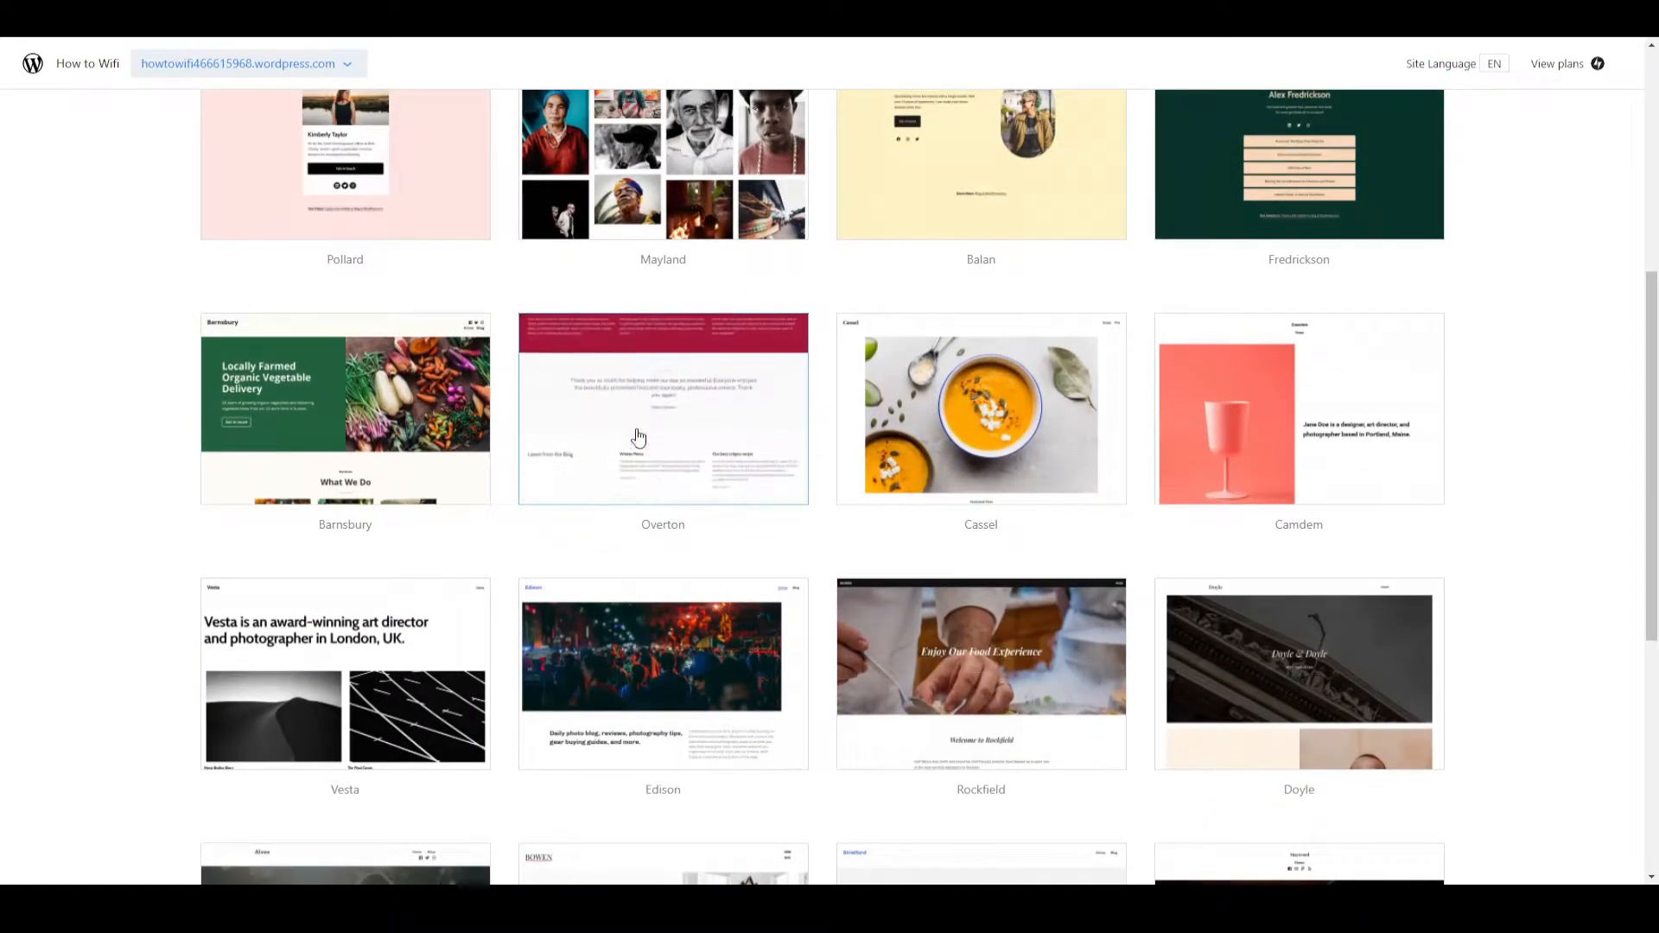
{"action": "scroll", "coordinate": [640, 437], "scroll_direction": "up", "scroll_amount": 2}
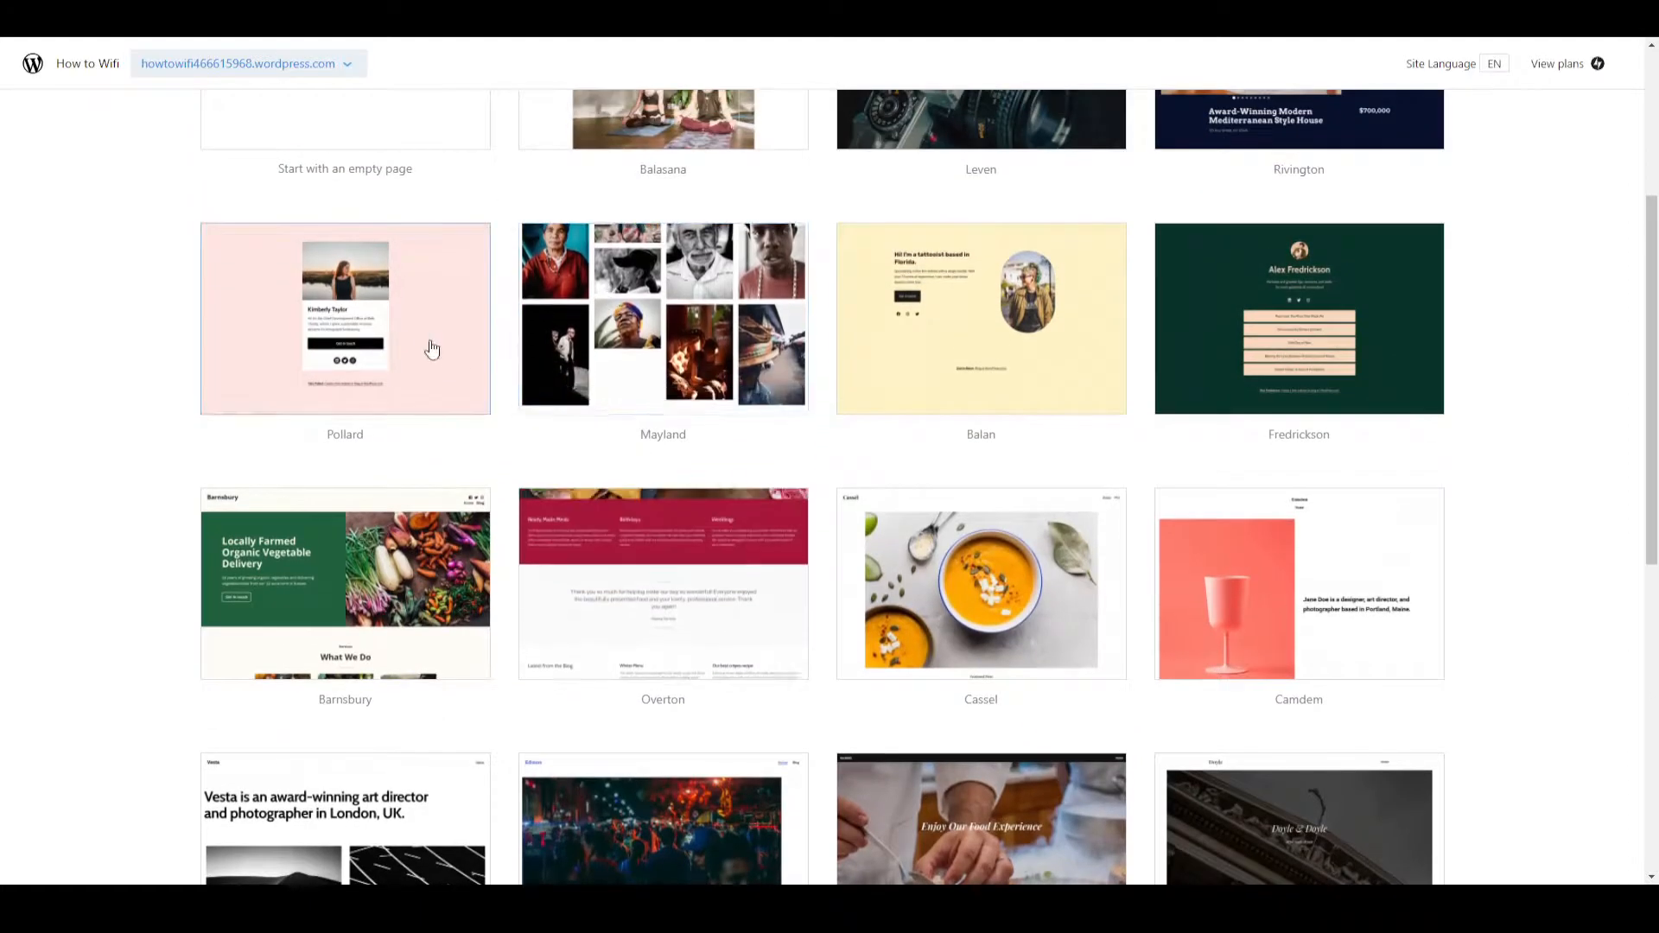
{"action": "scroll", "coordinate": [389, 346], "scroll_direction": "up", "scroll_amount": 4}
{"action": "scroll", "coordinate": [984, 426], "scroll_direction": "down", "scroll_amount": 2}
{"action": "scroll", "coordinate": [737, 493], "scroll_direction": "down", "scroll_amount": 8}
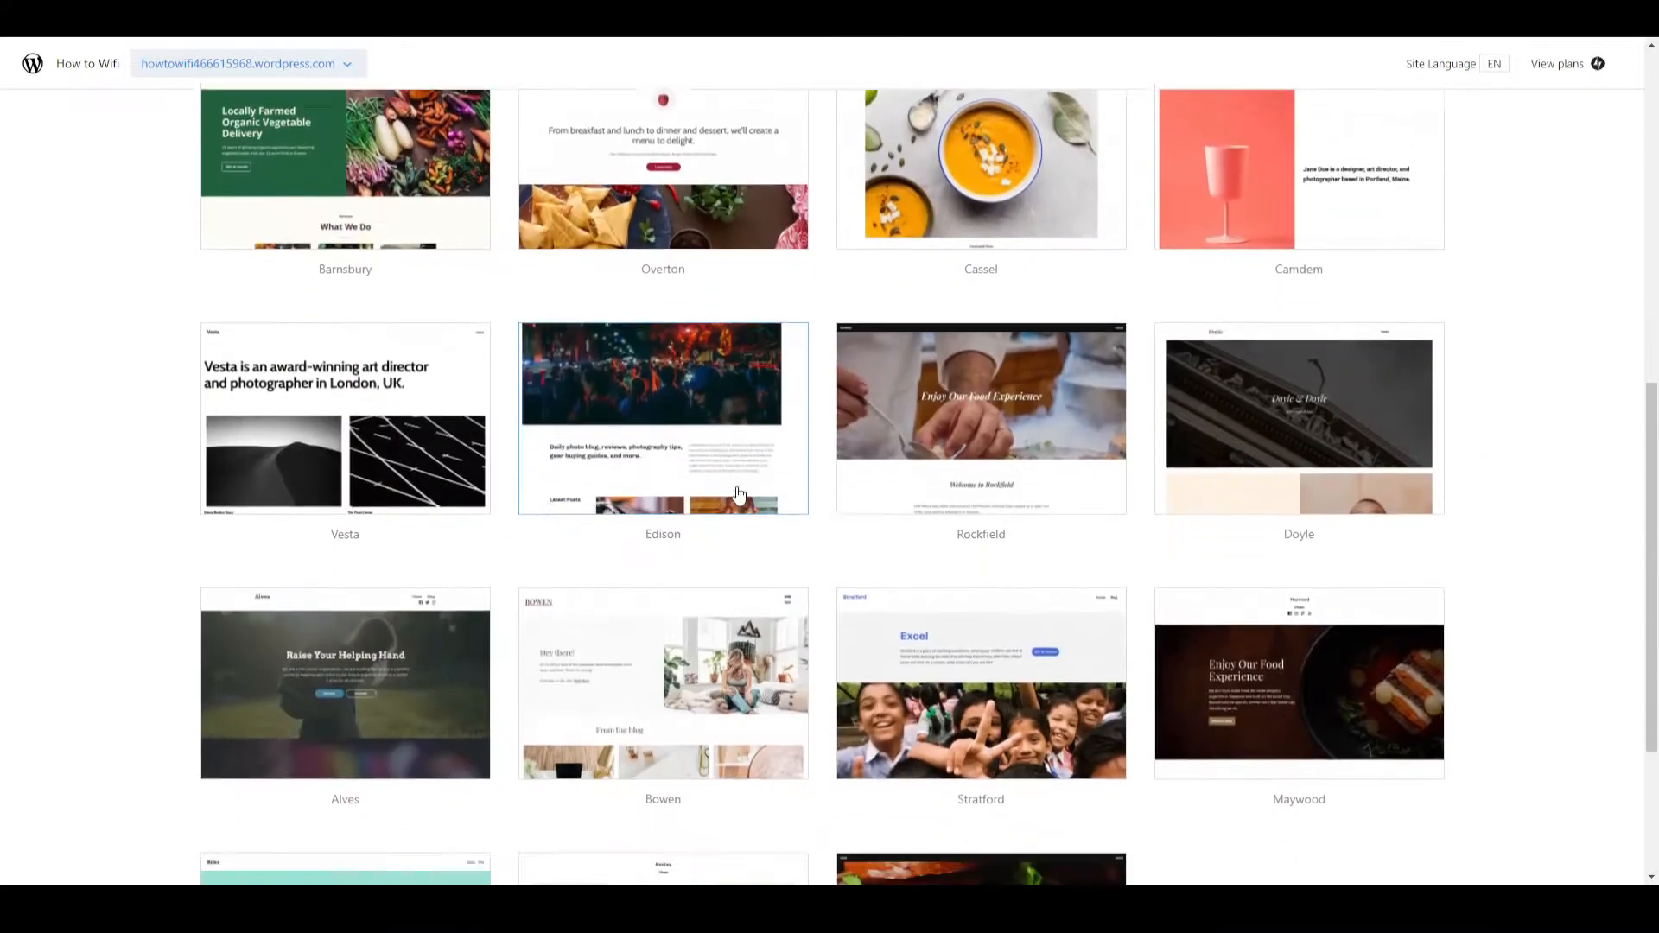
{"action": "left_click", "coordinate": [657, 394]}
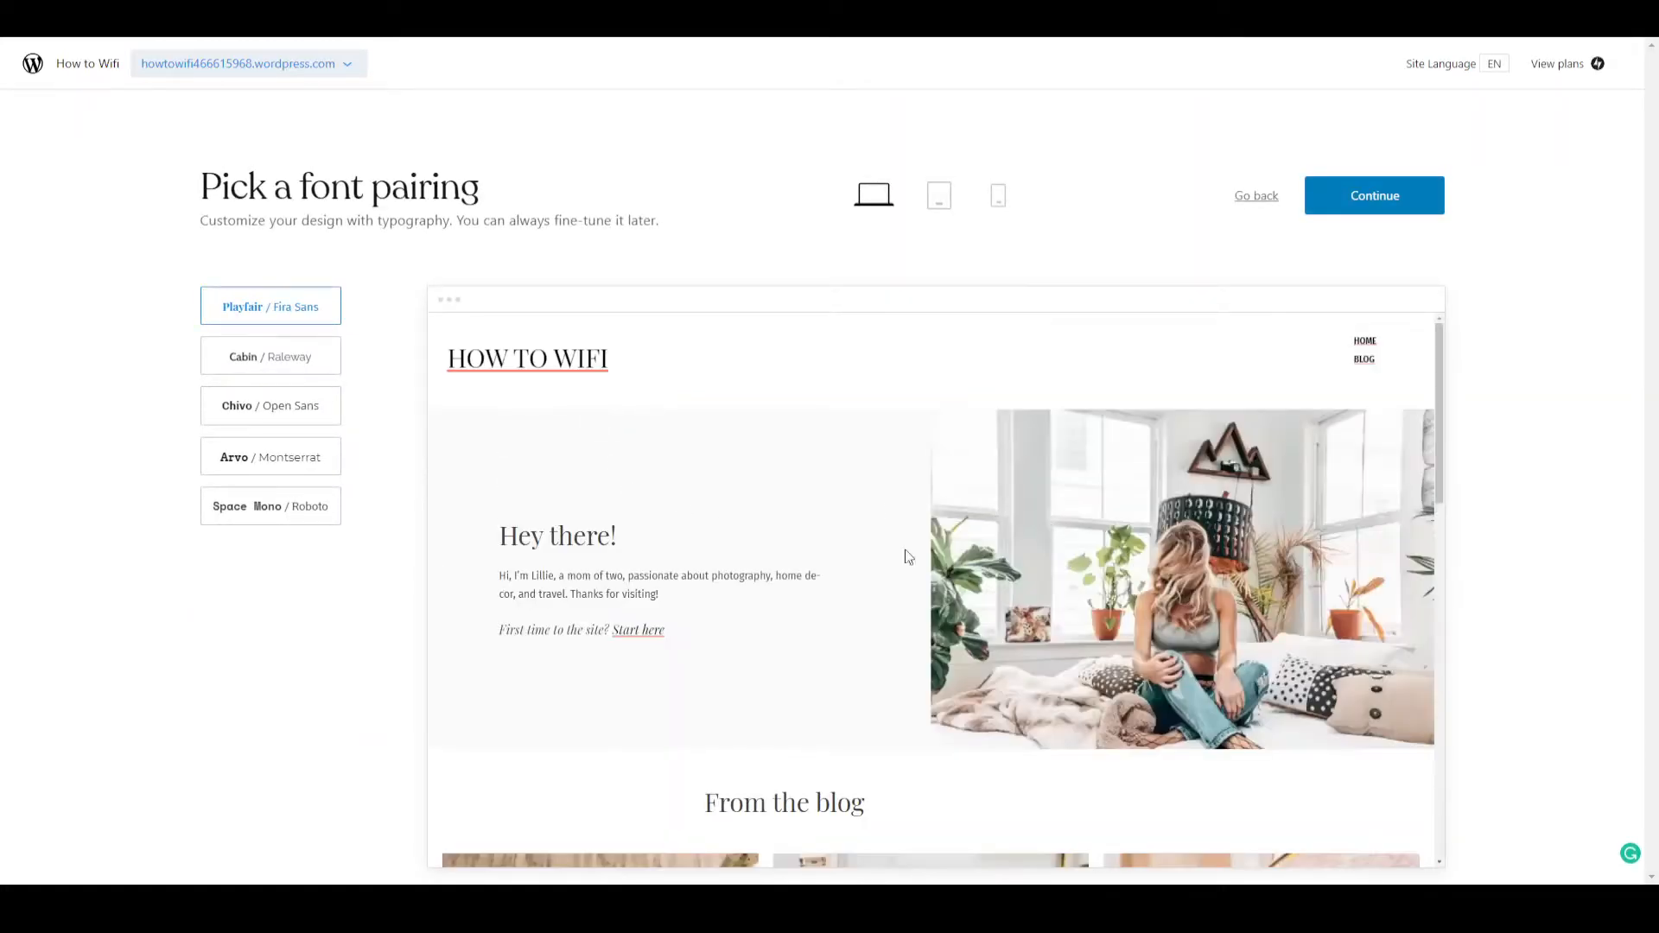
Compare the font pairings in the Bowen design preview and select Space Mono / Roboto.
{"action": "scroll", "coordinate": [774, 562], "scroll_direction": "down", "scroll_amount": 6}
{"action": "scroll", "coordinate": [770, 559], "scroll_direction": "down", "scroll_amount": 5}
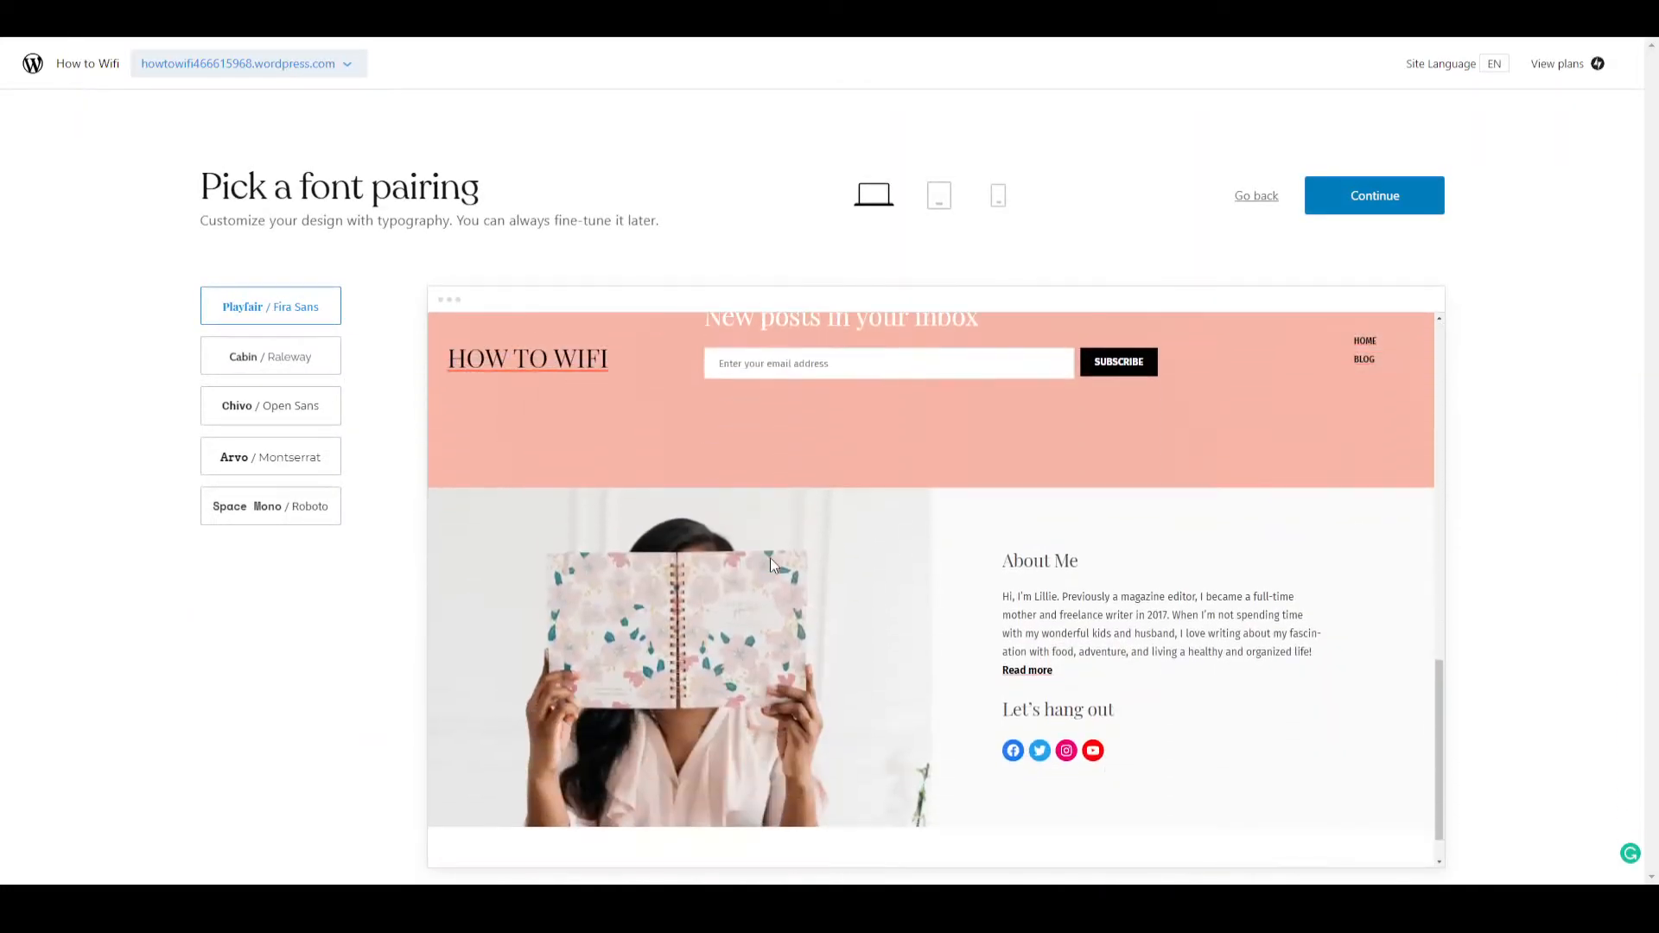
{"action": "scroll", "coordinate": [770, 559], "scroll_direction": "up", "scroll_amount": 12}
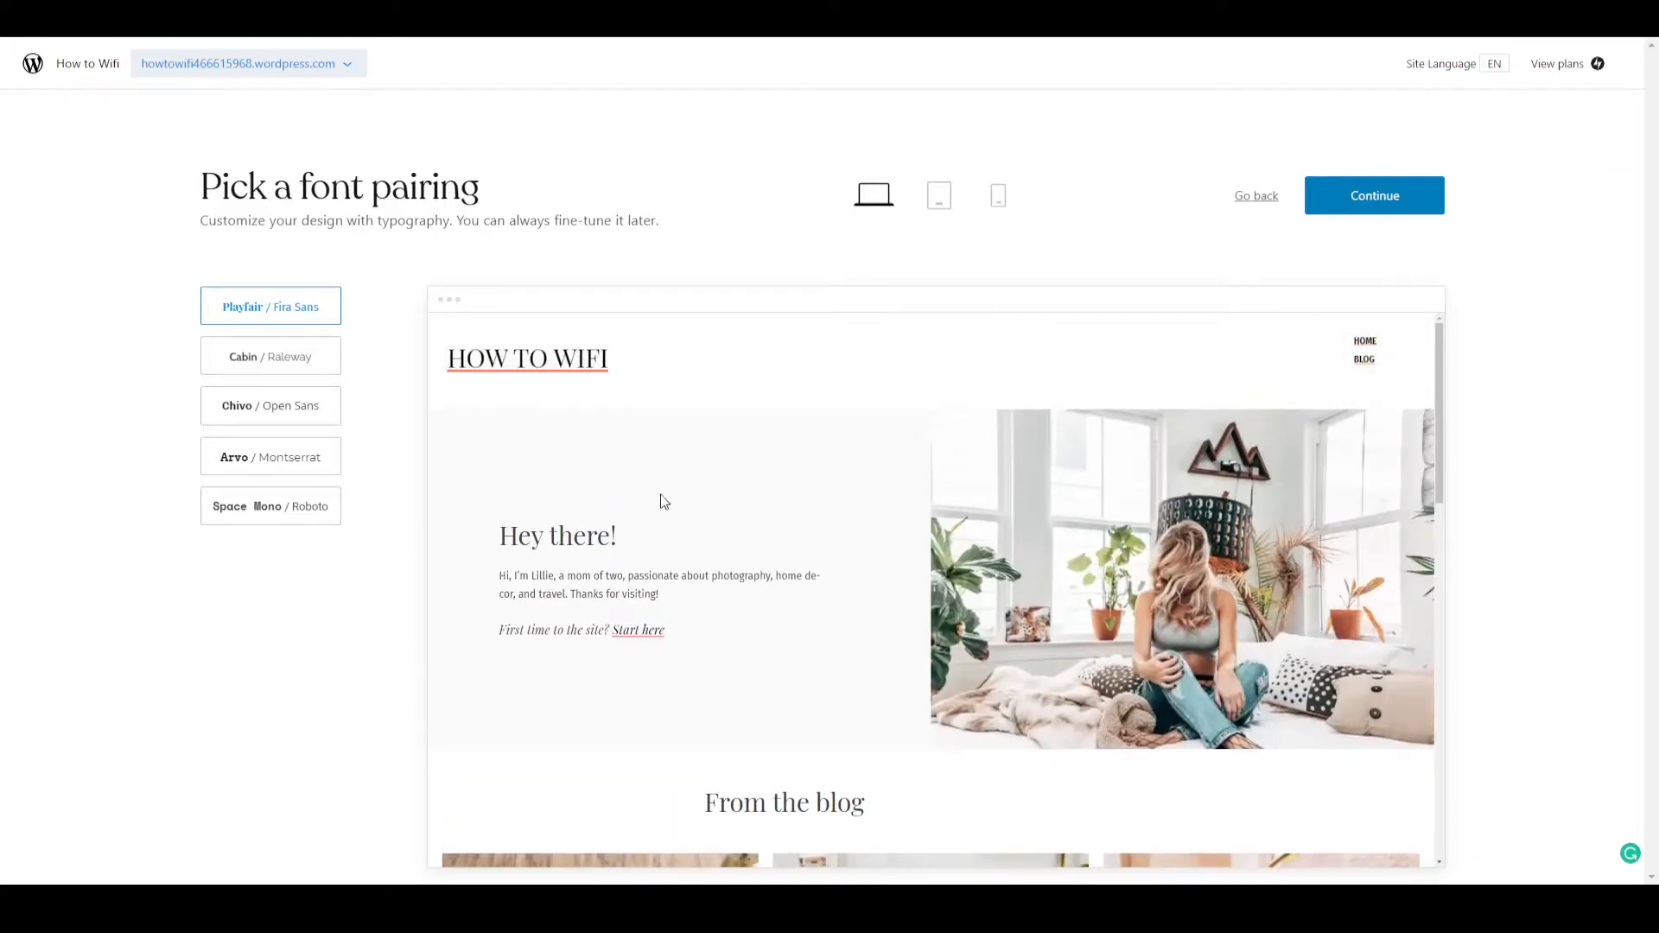
{"action": "left_click", "coordinate": [252, 357]}
{"action": "left_click", "coordinate": [319, 409]}
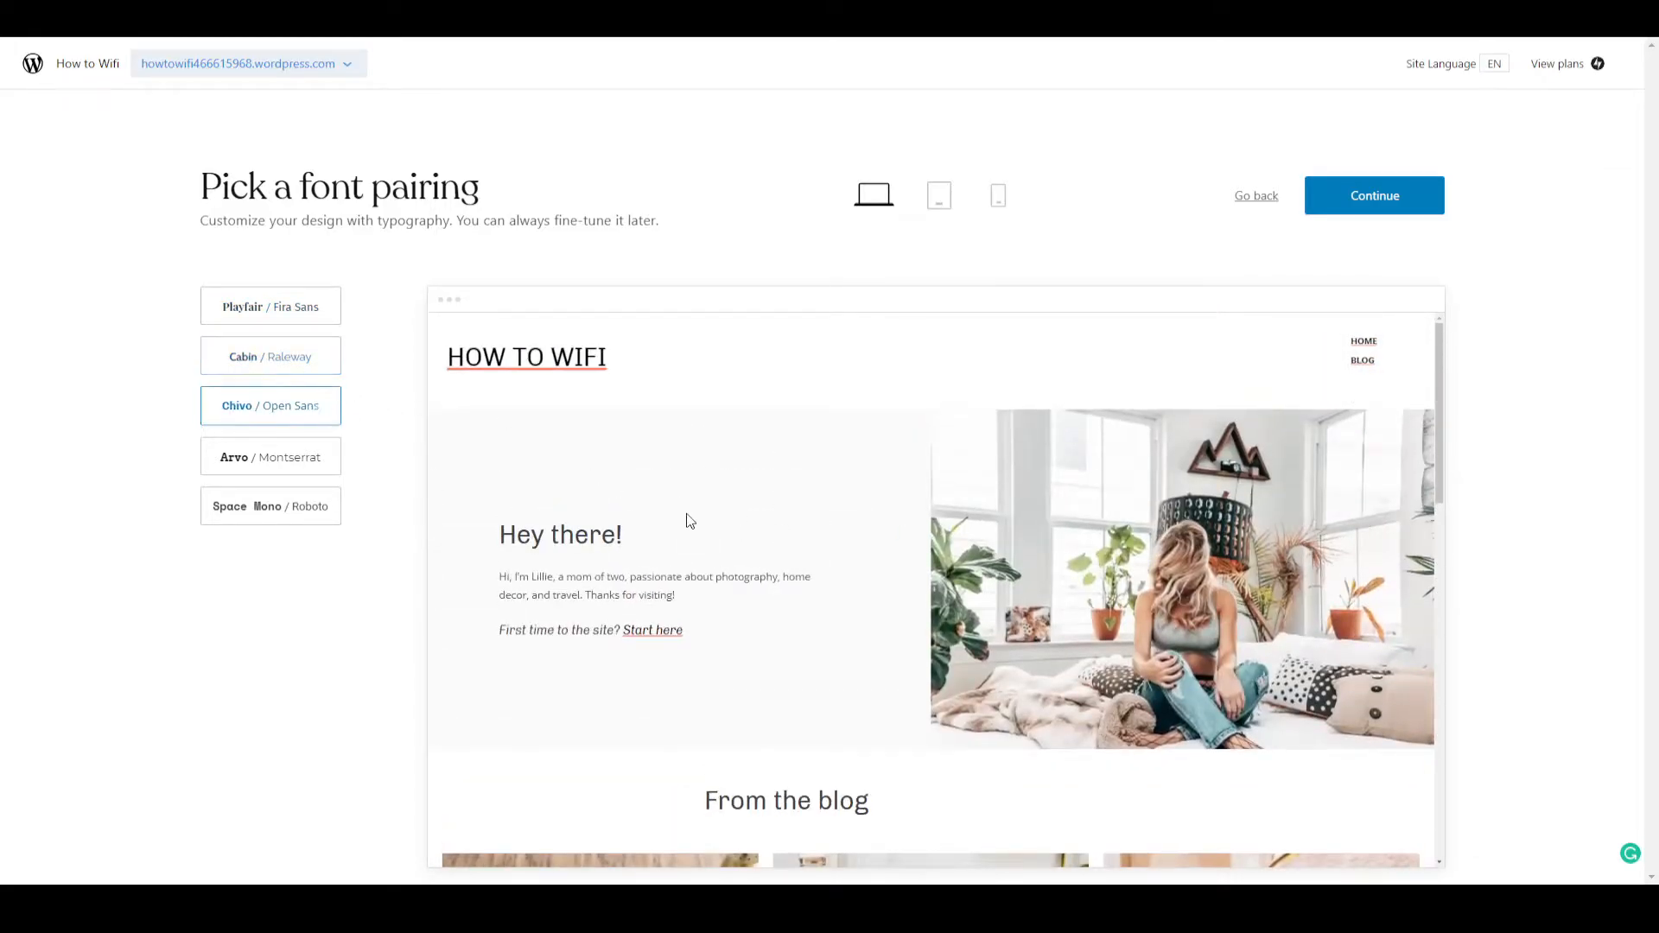
{"action": "left_click", "coordinate": [300, 461]}
{"action": "left_click", "coordinate": [289, 519]}
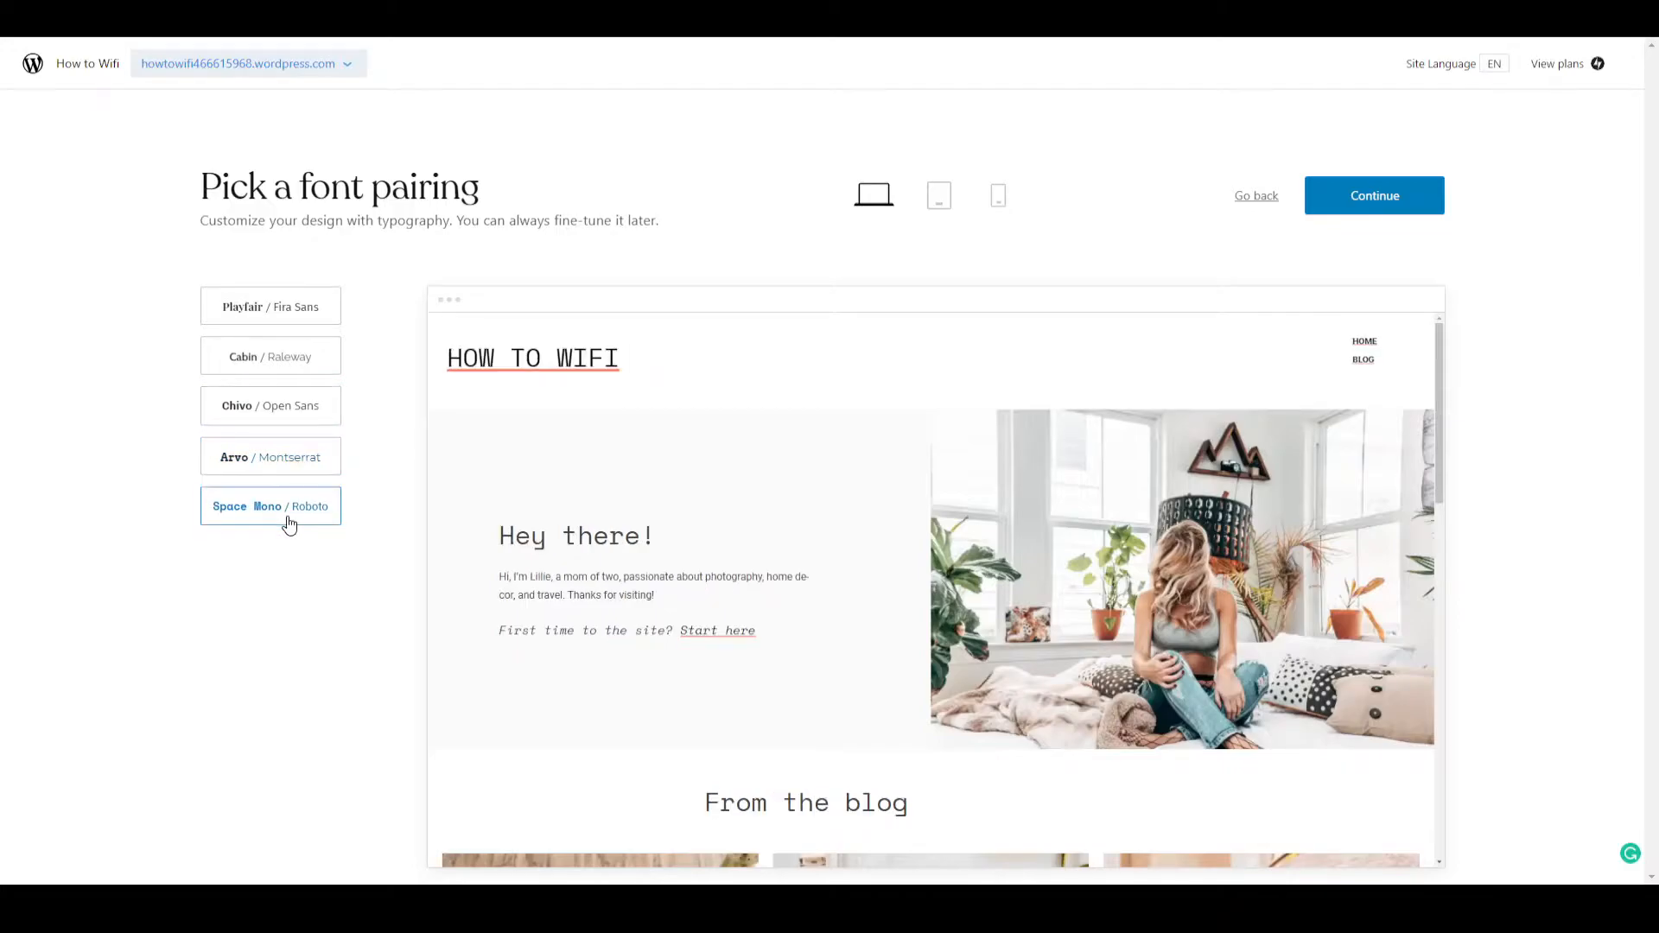
{"action": "scroll", "coordinate": [812, 605], "scroll_direction": "down", "scroll_amount": 10}
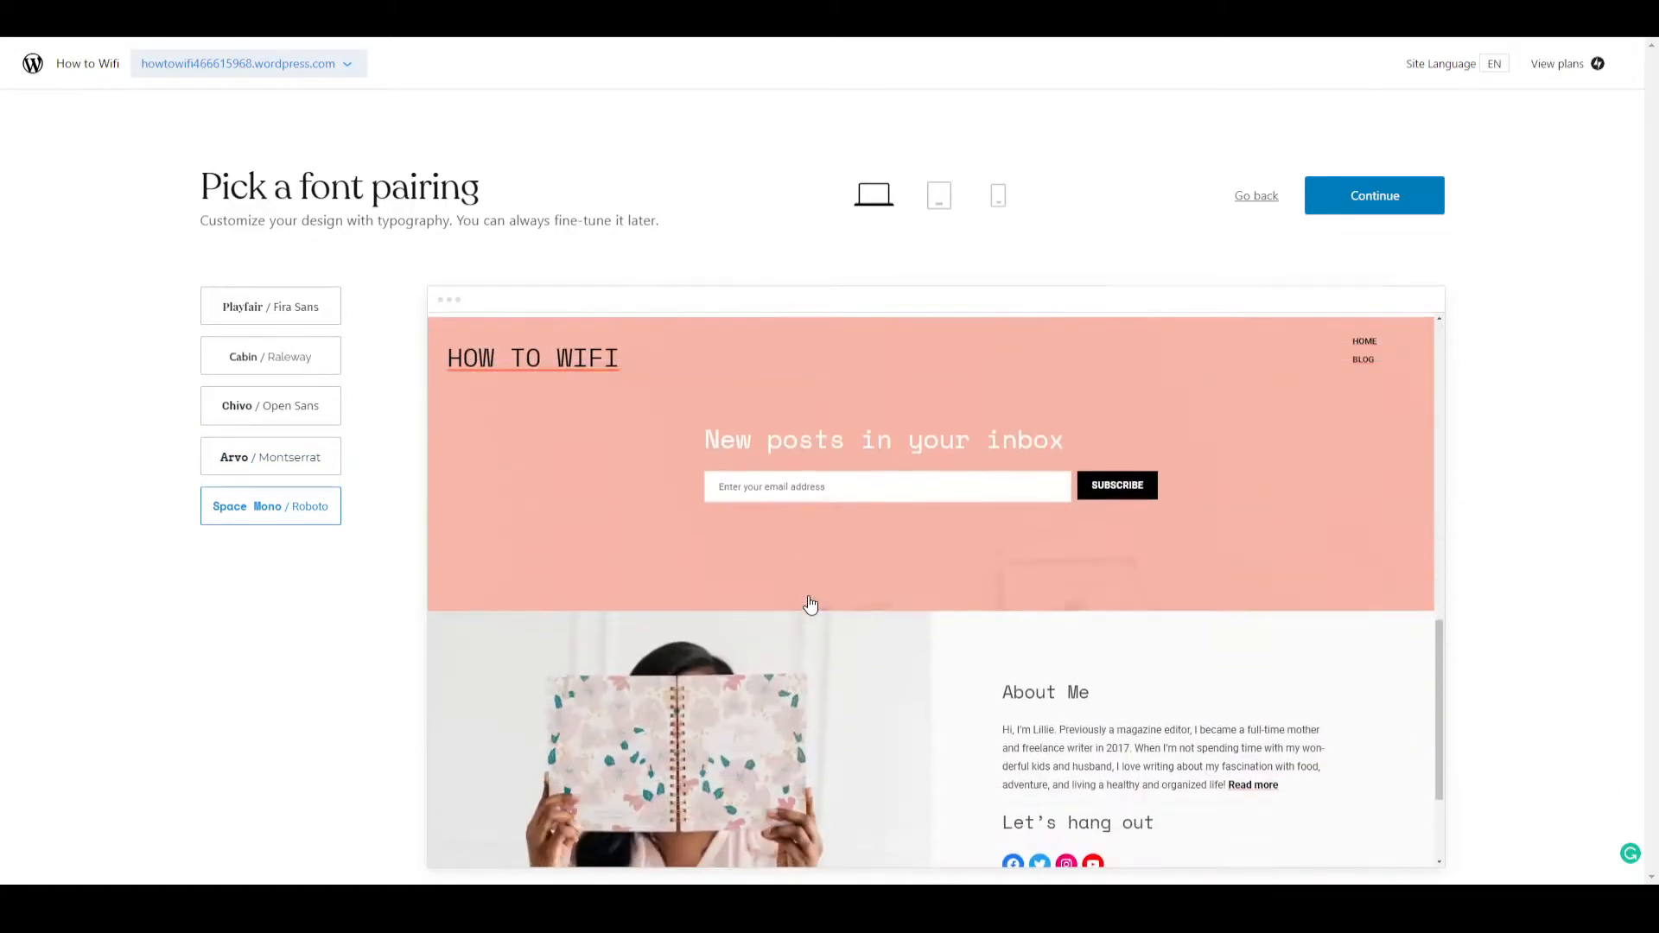
{"action": "scroll", "coordinate": [811, 604], "scroll_direction": "up", "scroll_amount": 5}
{"action": "scroll", "coordinate": [810, 603], "scroll_direction": "up", "scroll_amount": 5}
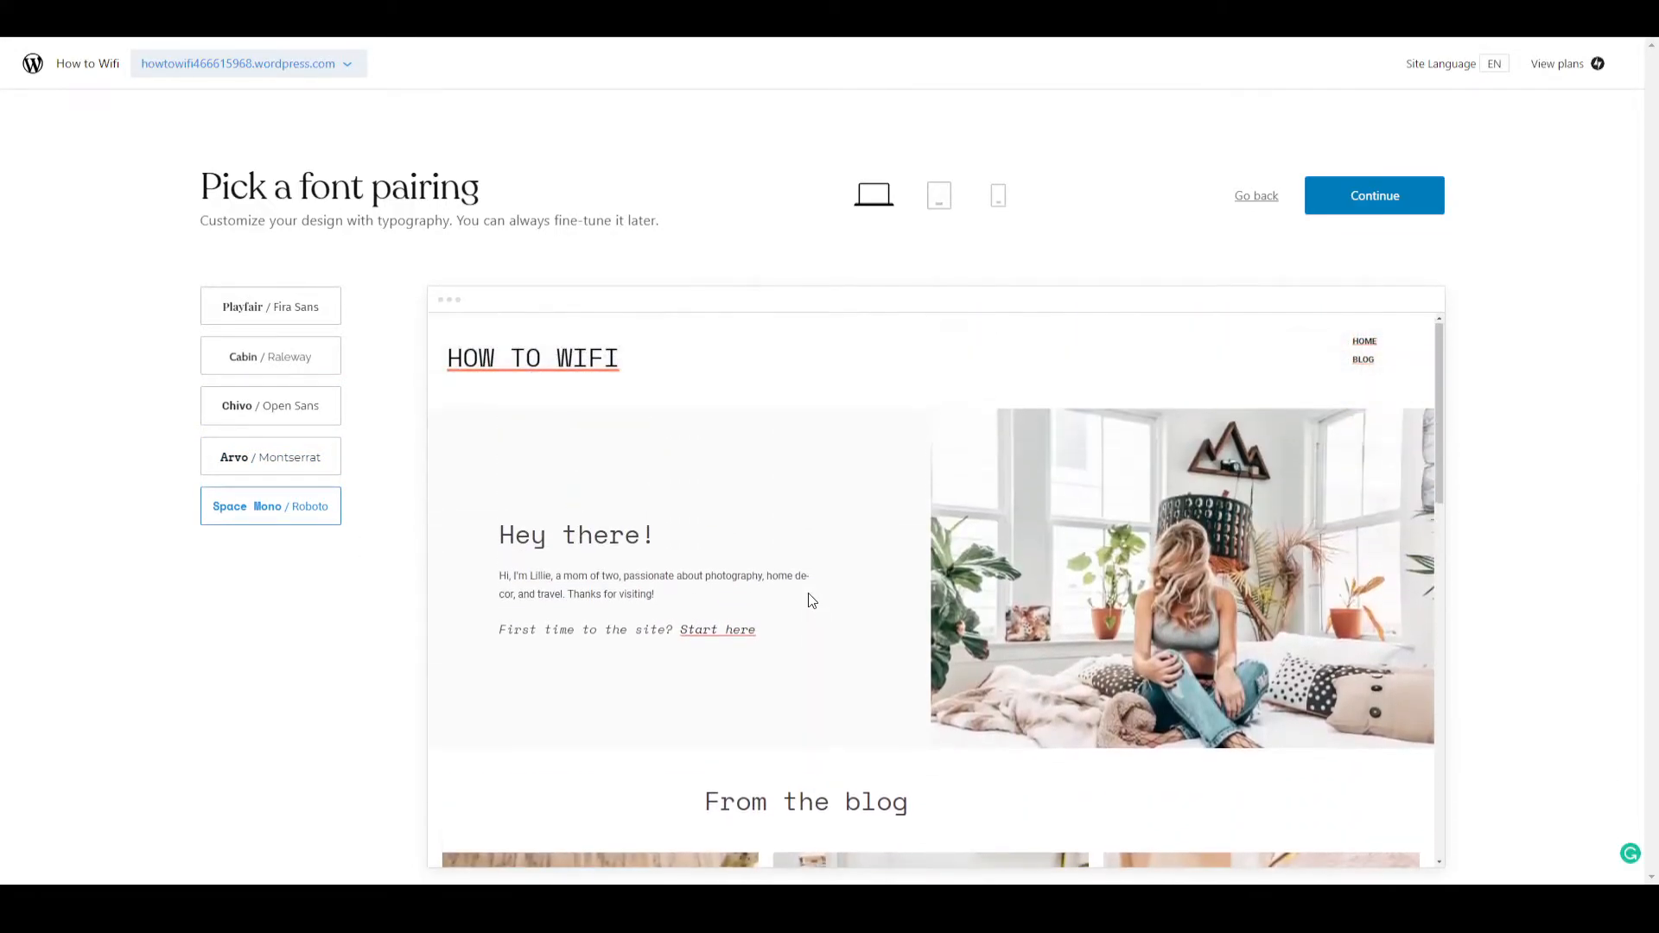
Preview the full page of the design in the tablet and phone layouts.
{"action": "left_click", "coordinate": [940, 199]}
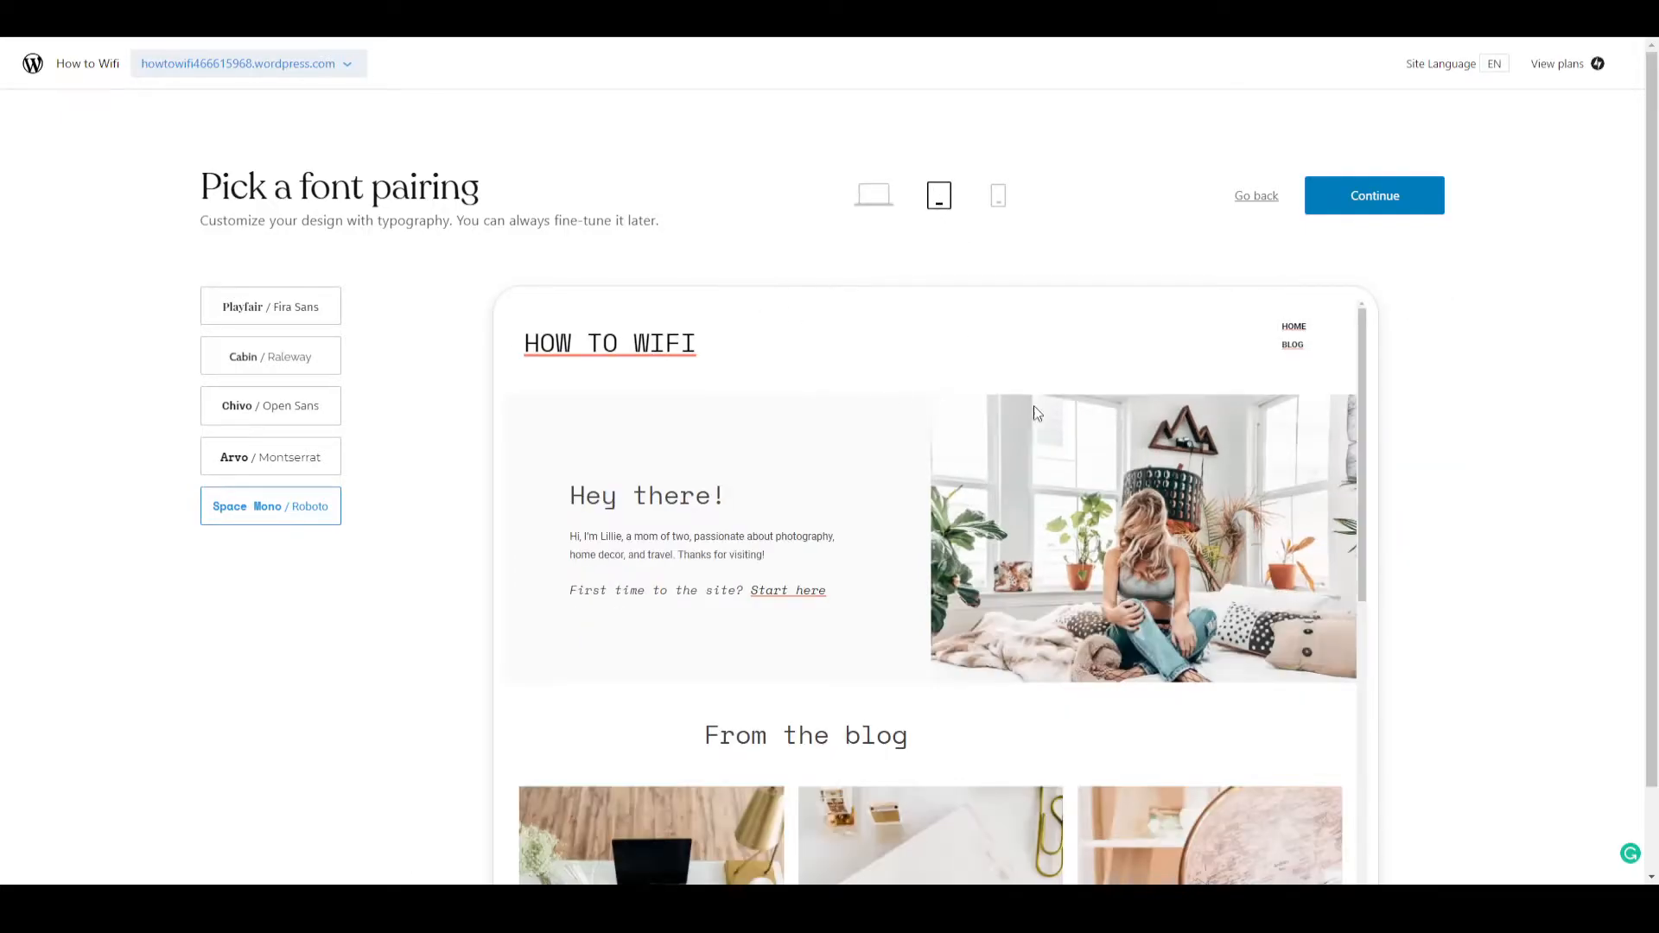
{"action": "scroll", "coordinate": [856, 436], "scroll_direction": "down", "scroll_amount": 10}
{"action": "scroll", "coordinate": [848, 420], "scroll_direction": "up", "scroll_amount": 8}
{"action": "scroll", "coordinate": [848, 419], "scroll_direction": "up", "scroll_amount": 2}
{"action": "left_click", "coordinate": [998, 196]}
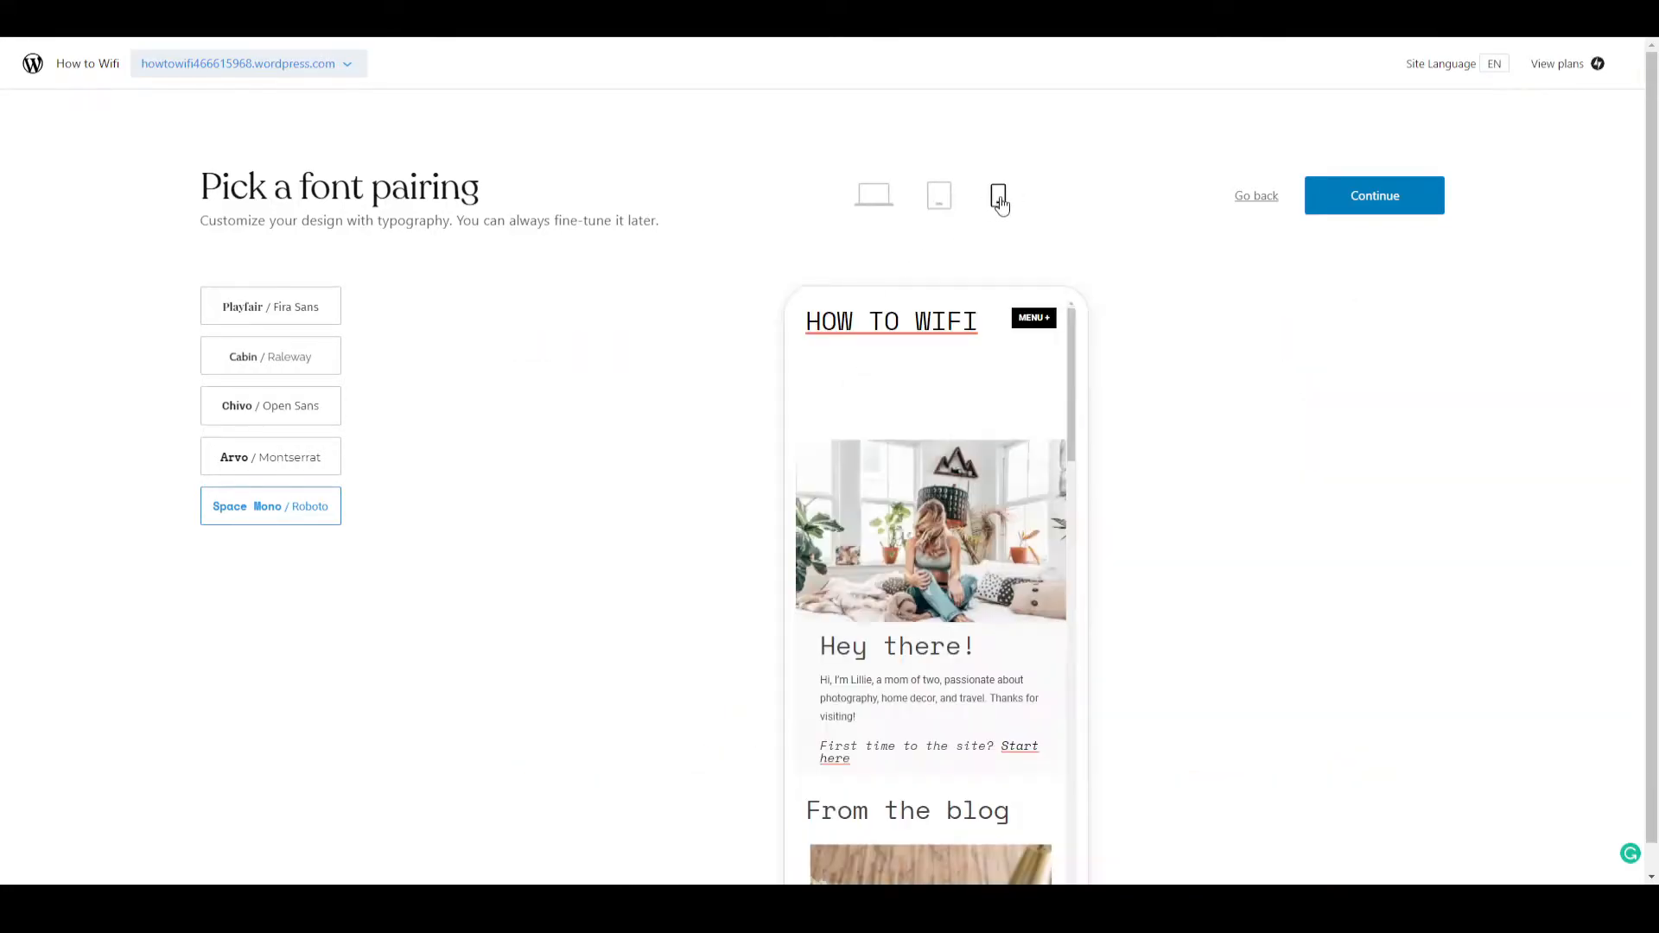
{"action": "scroll", "coordinate": [893, 394], "scroll_direction": "down", "scroll_amount": 3}
{"action": "scroll", "coordinate": [891, 393], "scroll_direction": "down", "scroll_amount": 15}
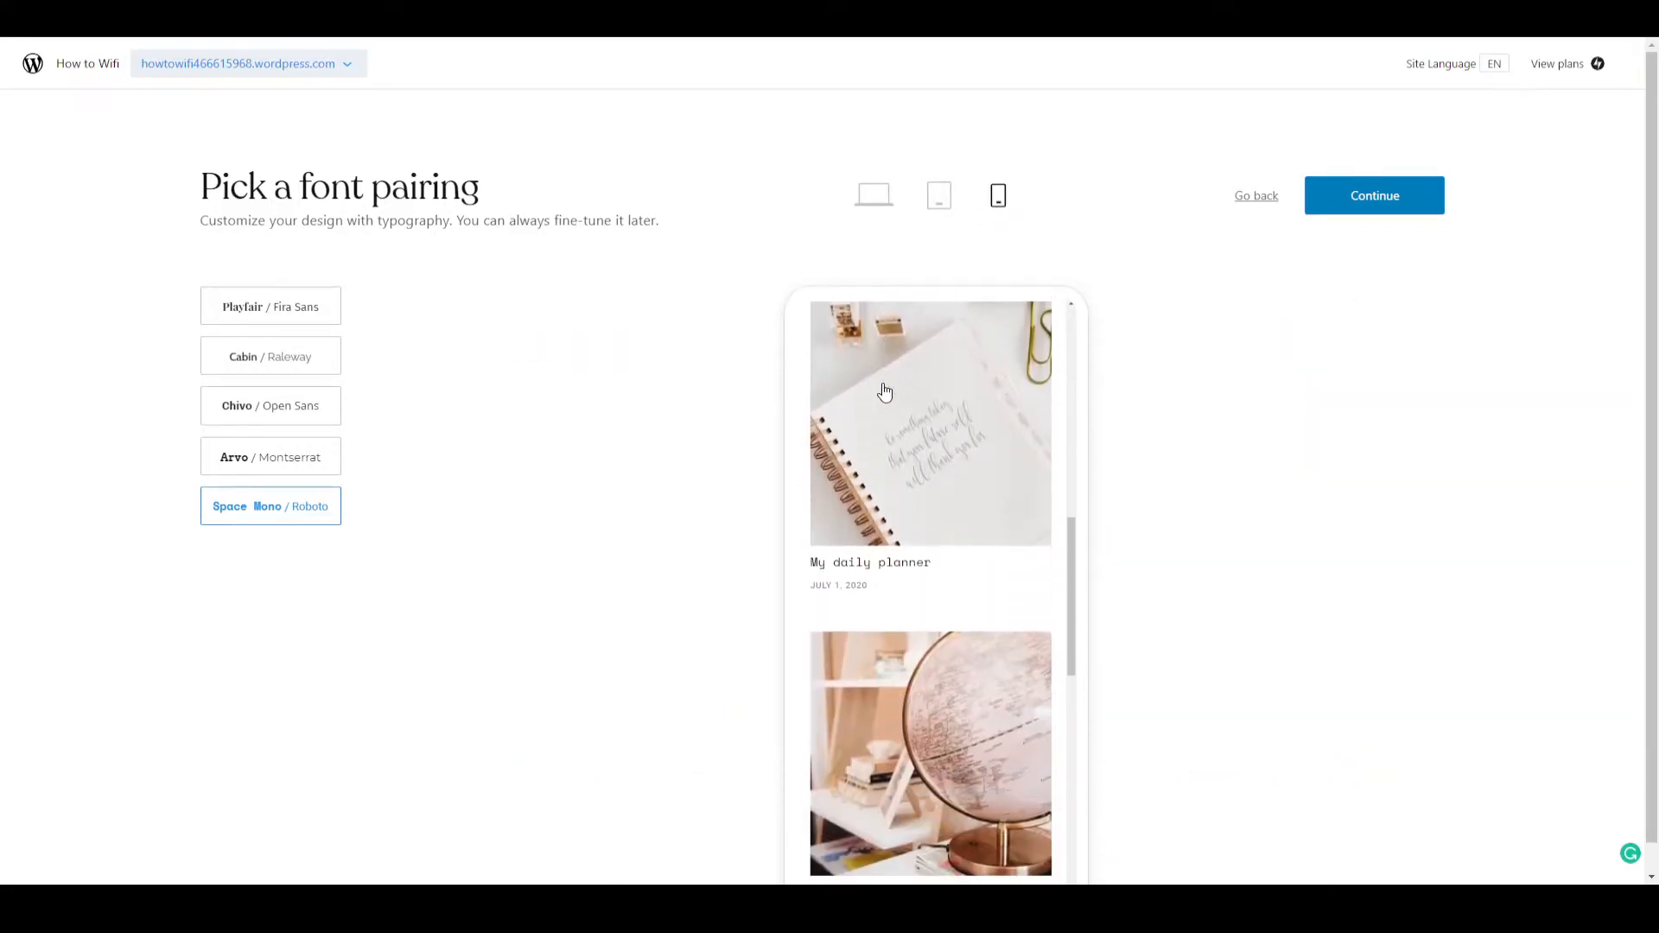
{"action": "scroll", "coordinate": [882, 389], "scroll_direction": "up", "scroll_amount": 15}
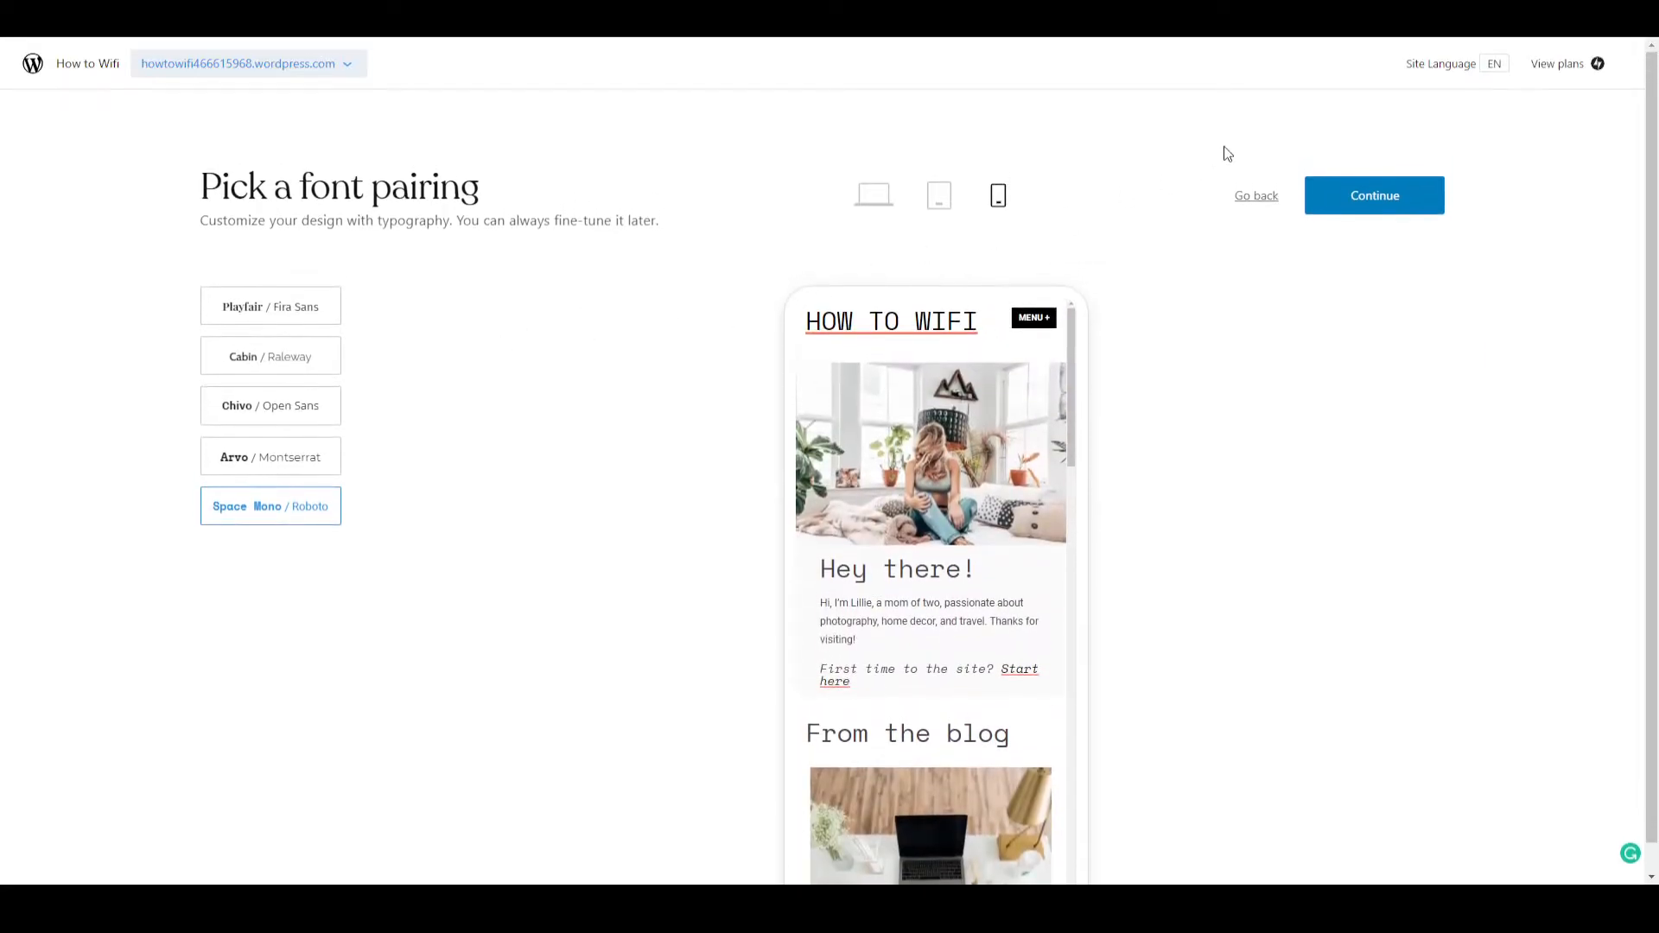
Continue with the chosen fonts, skipping the optional features, and select the Free $0 plan from the detailed plan comparison.
{"action": "left_click", "coordinate": [1397, 201]}
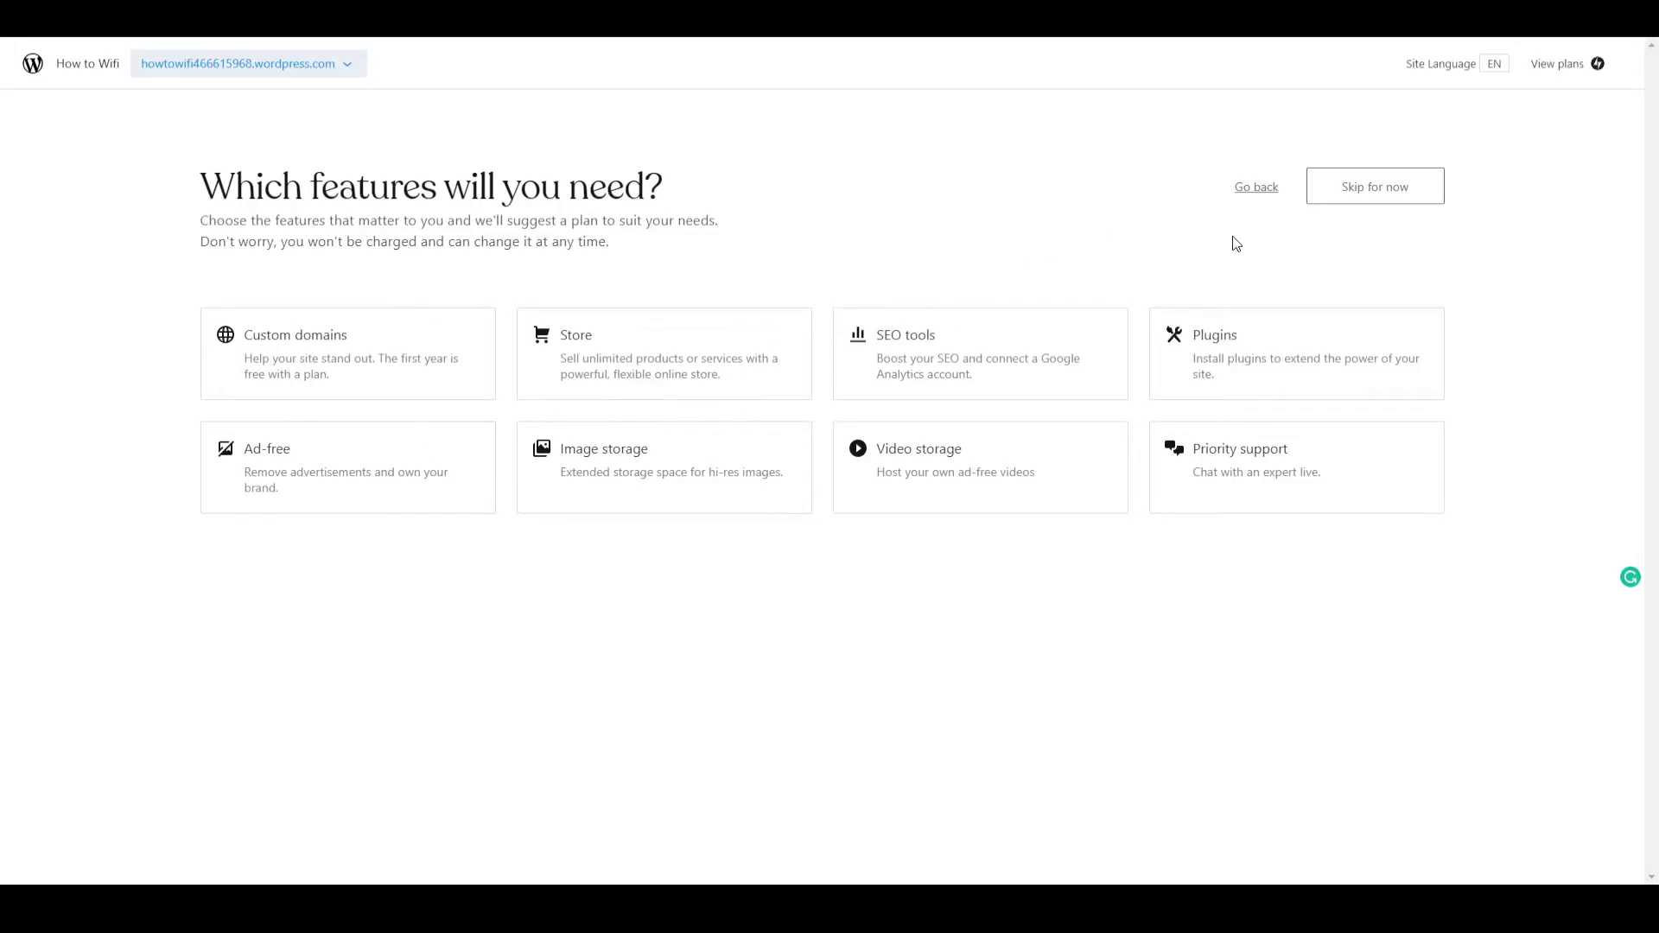
{"action": "left_click", "coordinate": [1376, 188]}
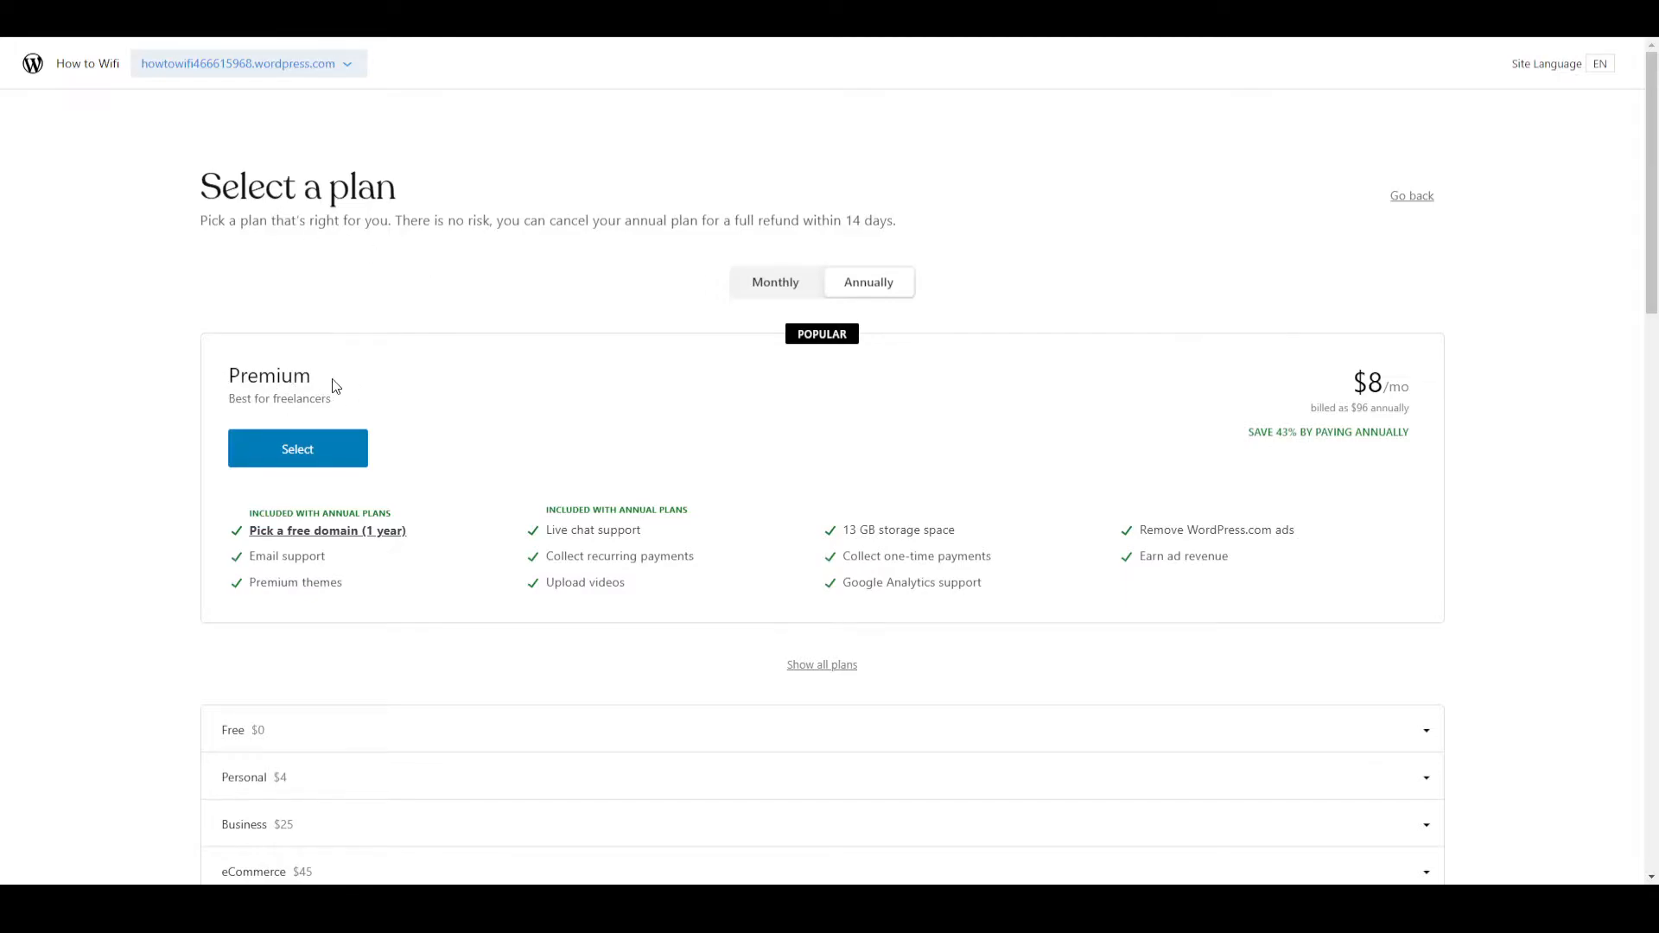
{"action": "scroll", "coordinate": [707, 325], "scroll_direction": "down", "scroll_amount": 1}
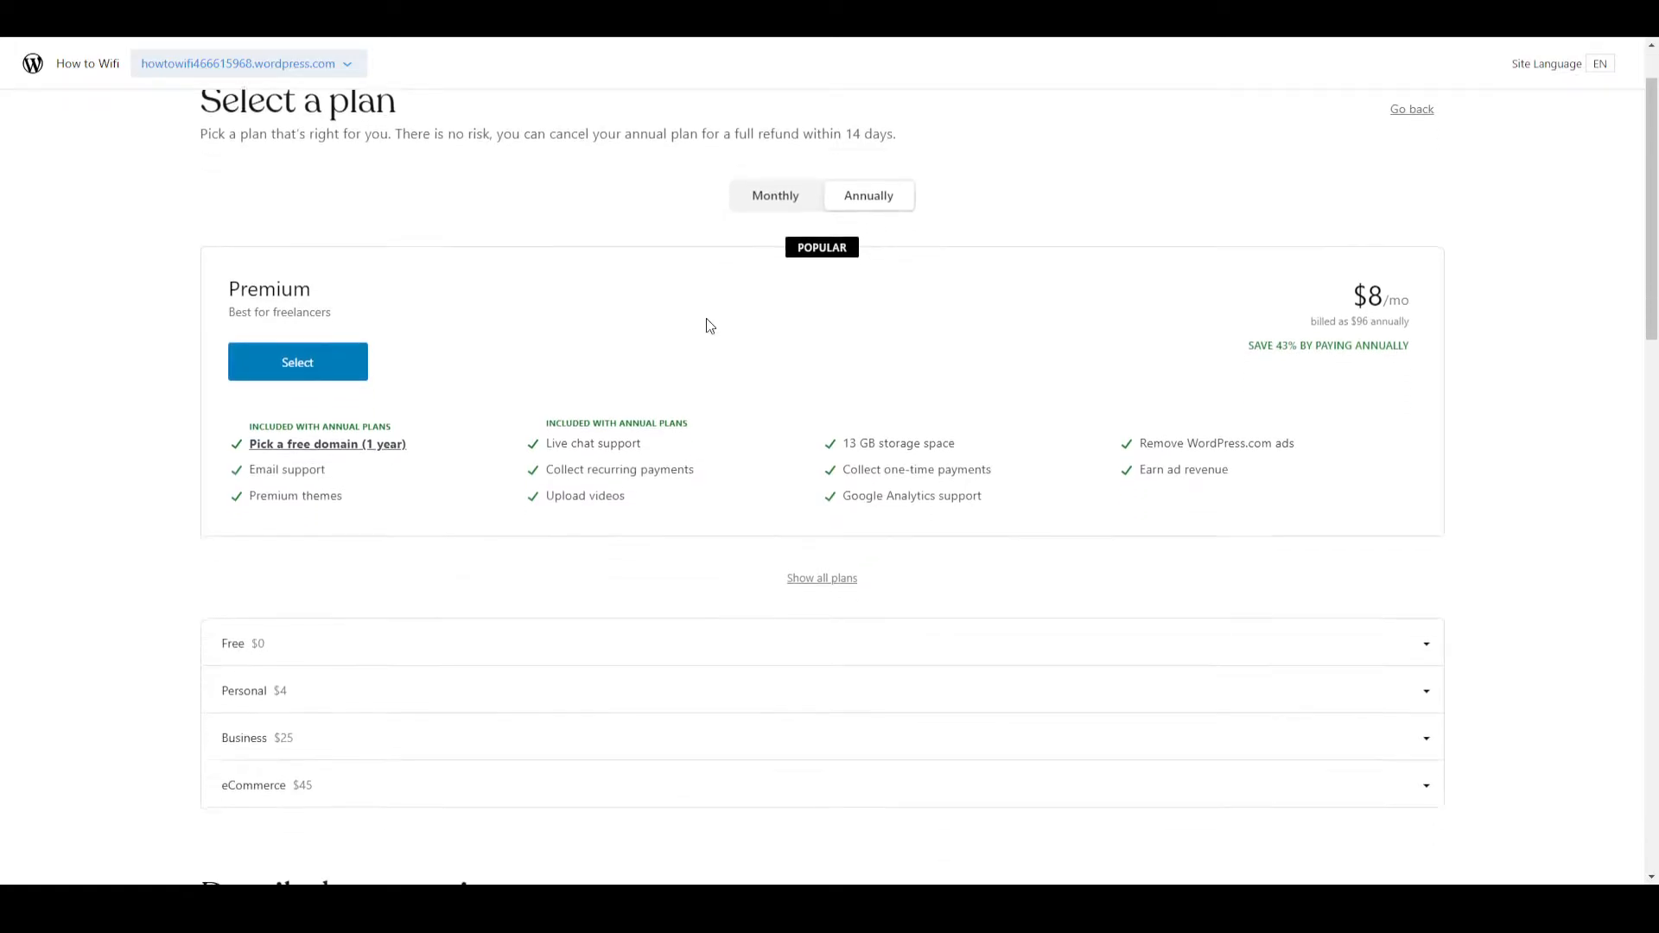
{"action": "scroll", "coordinate": [707, 325], "scroll_direction": "down", "scroll_amount": 8}
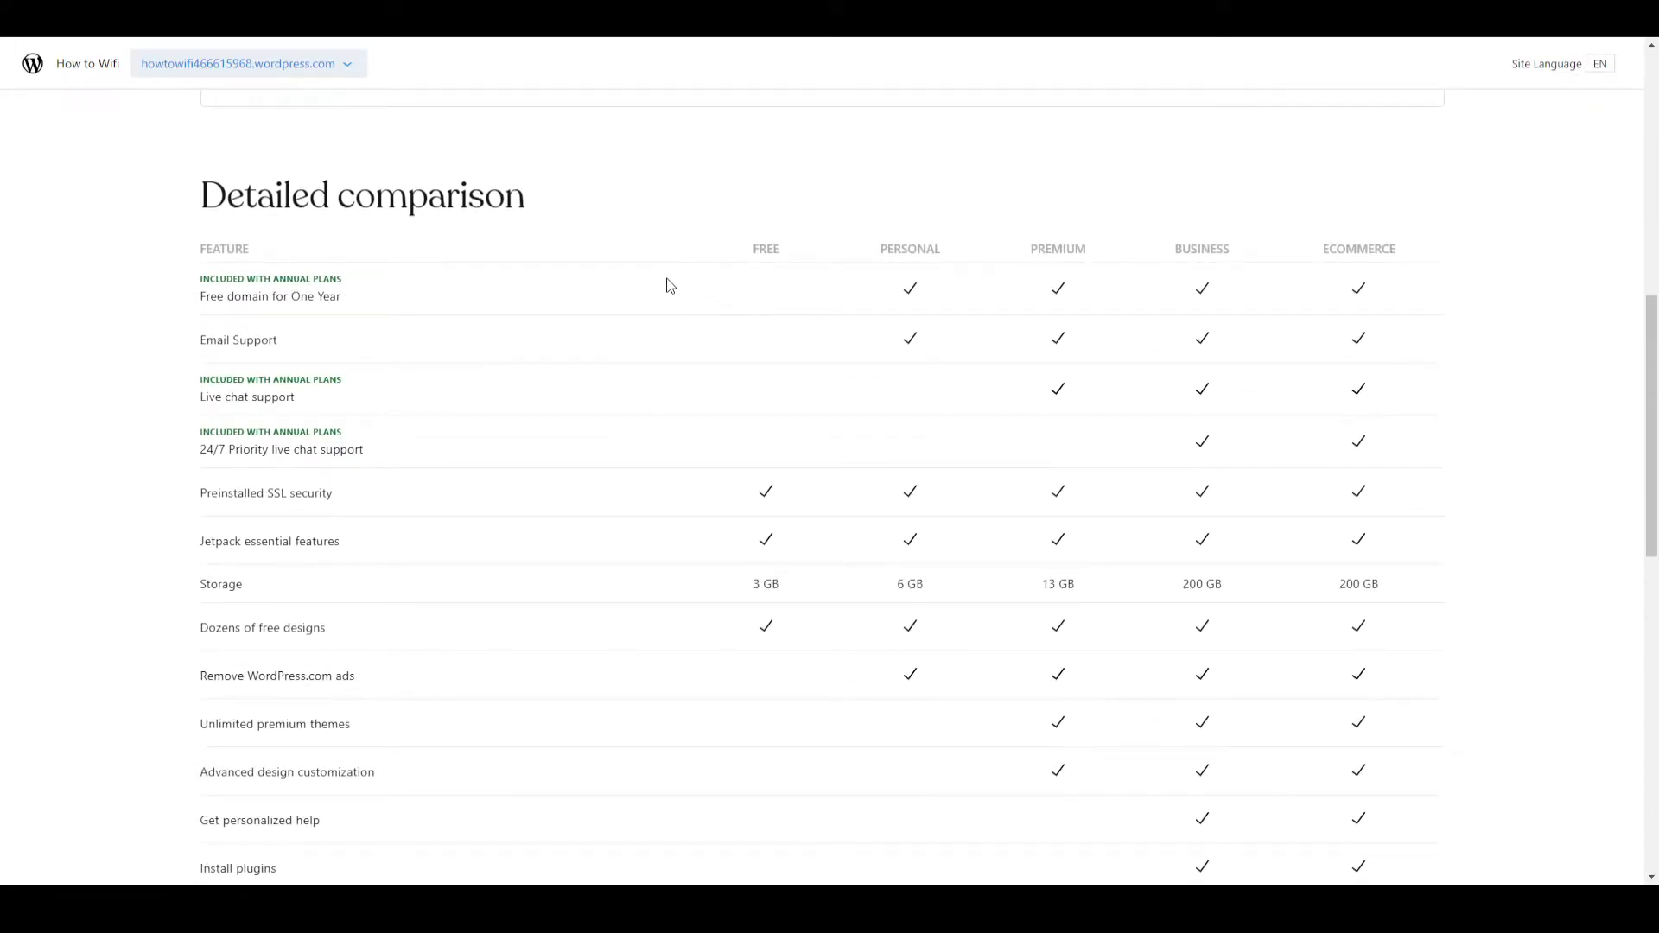
{"action": "scroll", "coordinate": [778, 260], "scroll_direction": "down", "scroll_amount": 12}
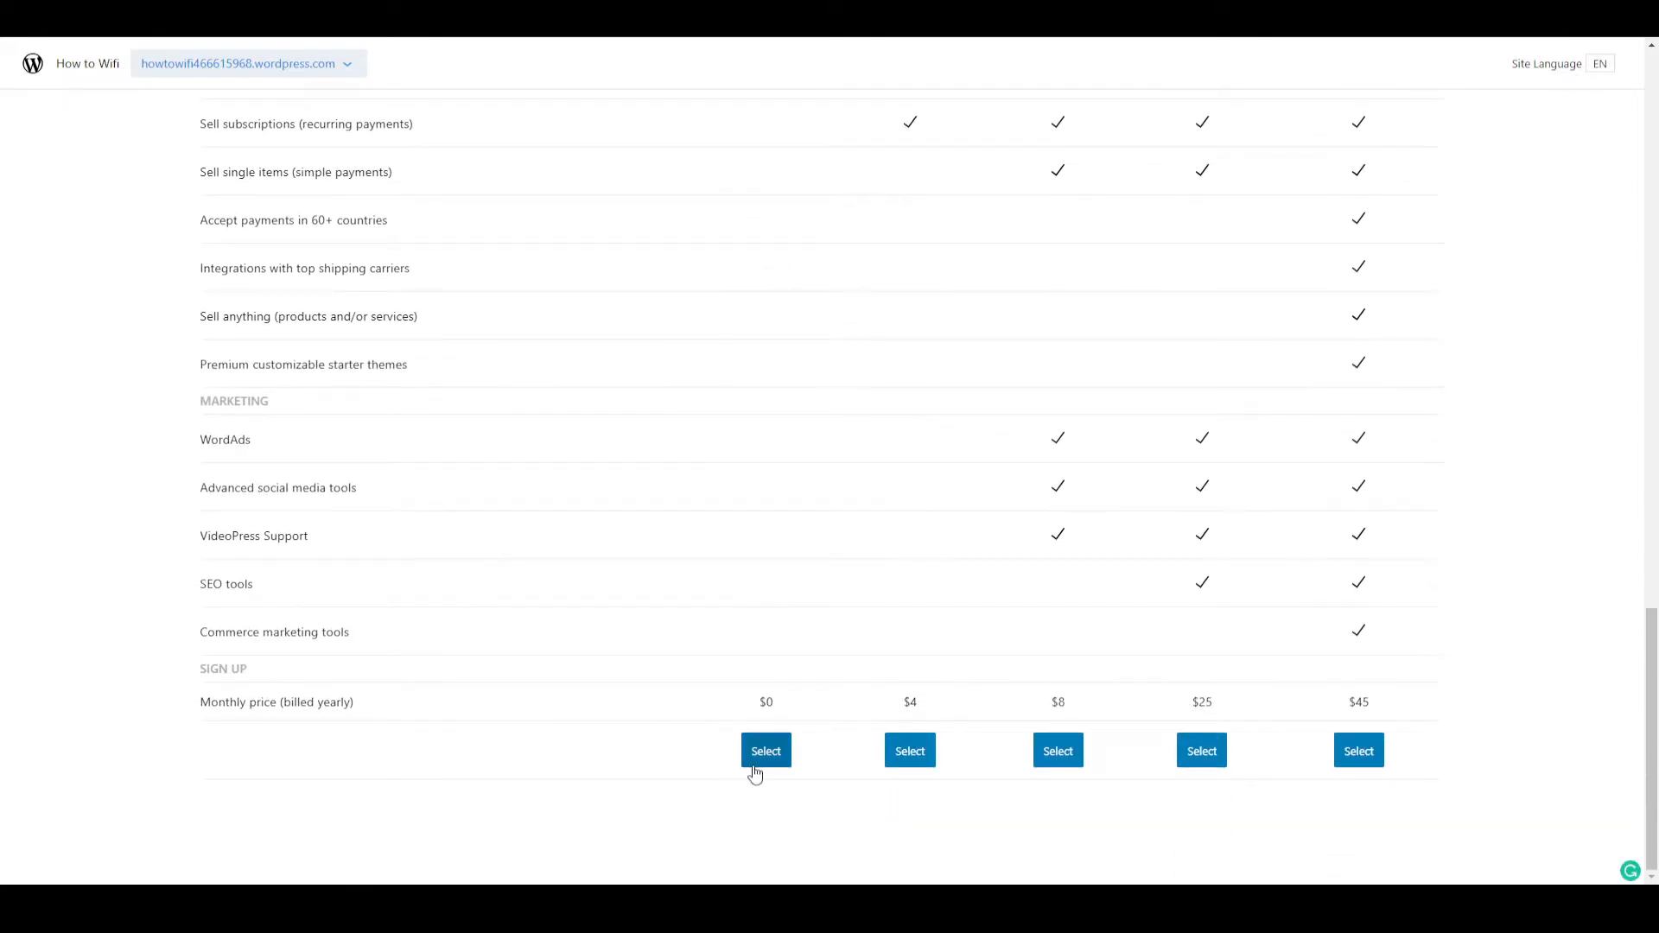
{"action": "left_click", "coordinate": [771, 757]}
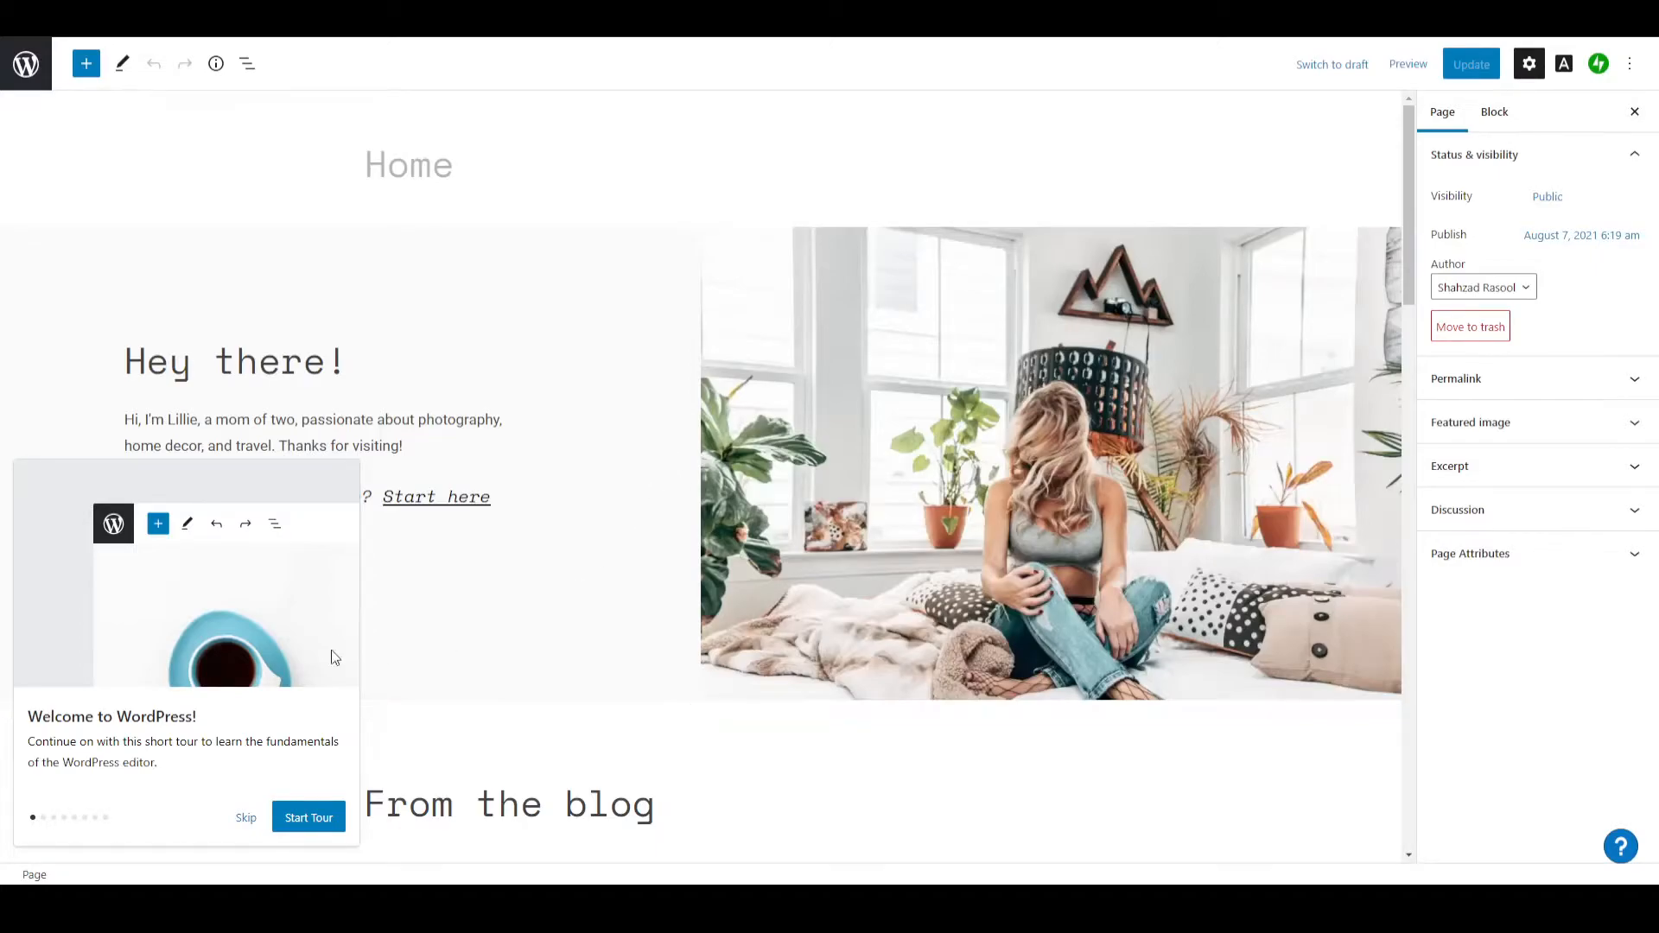
Skip the editor welcome tour and replace the "Hey there!" heading with "Welcome to my site".
{"action": "left_click", "coordinate": [246, 819]}
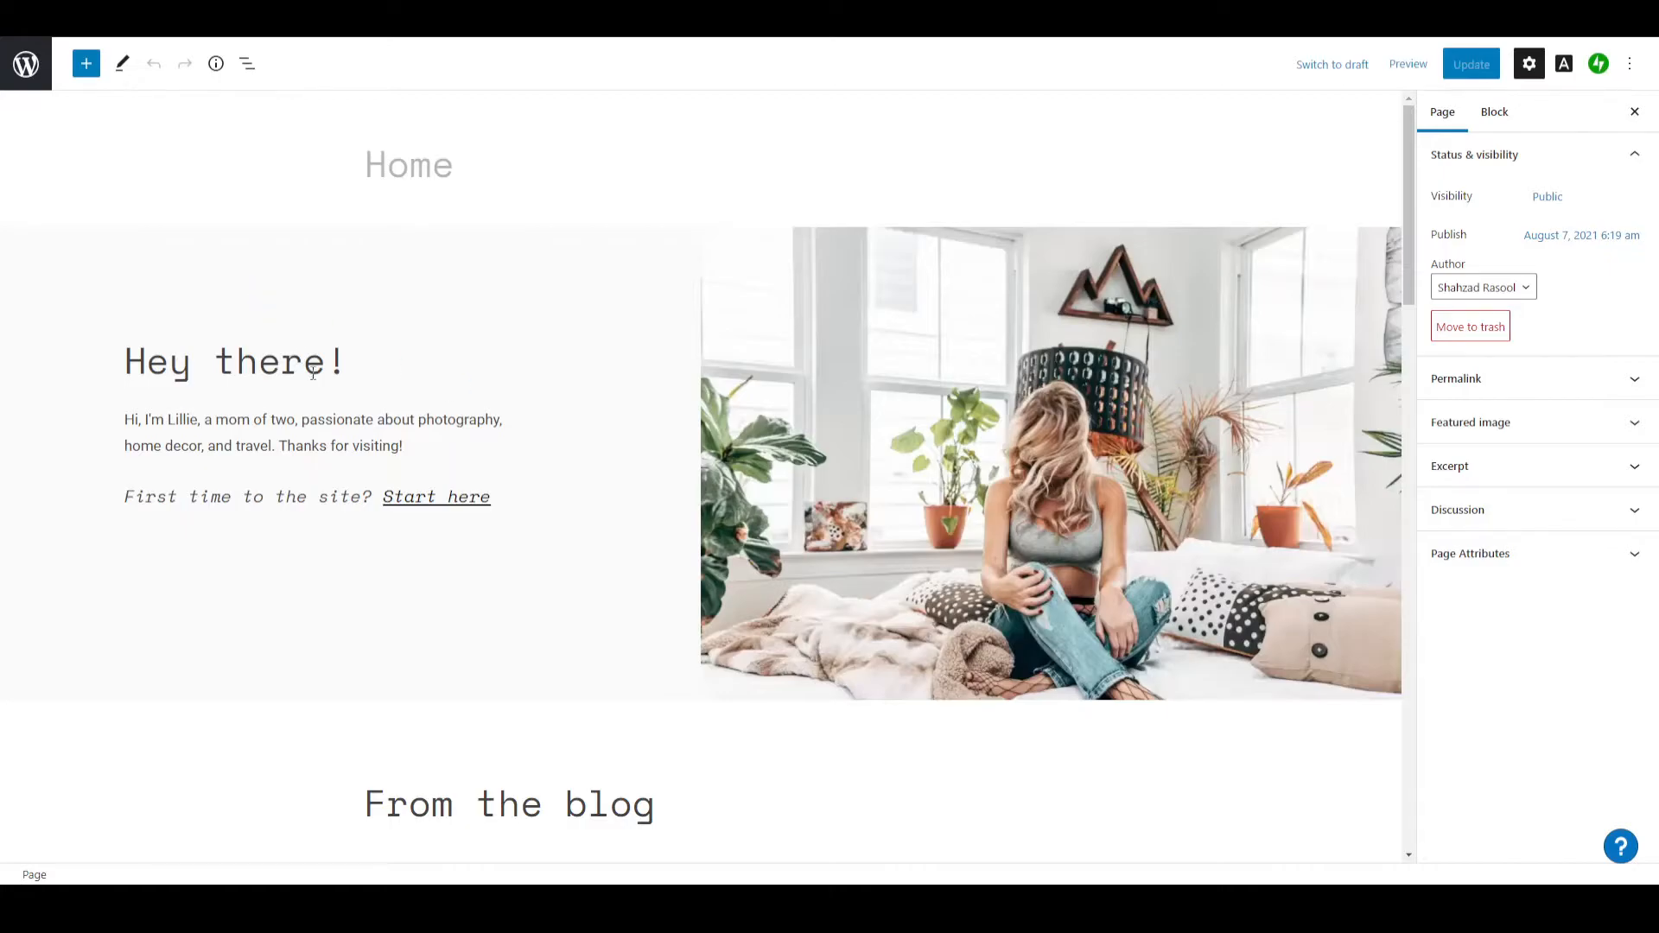
{"action": "left_click", "coordinate": [285, 361]}
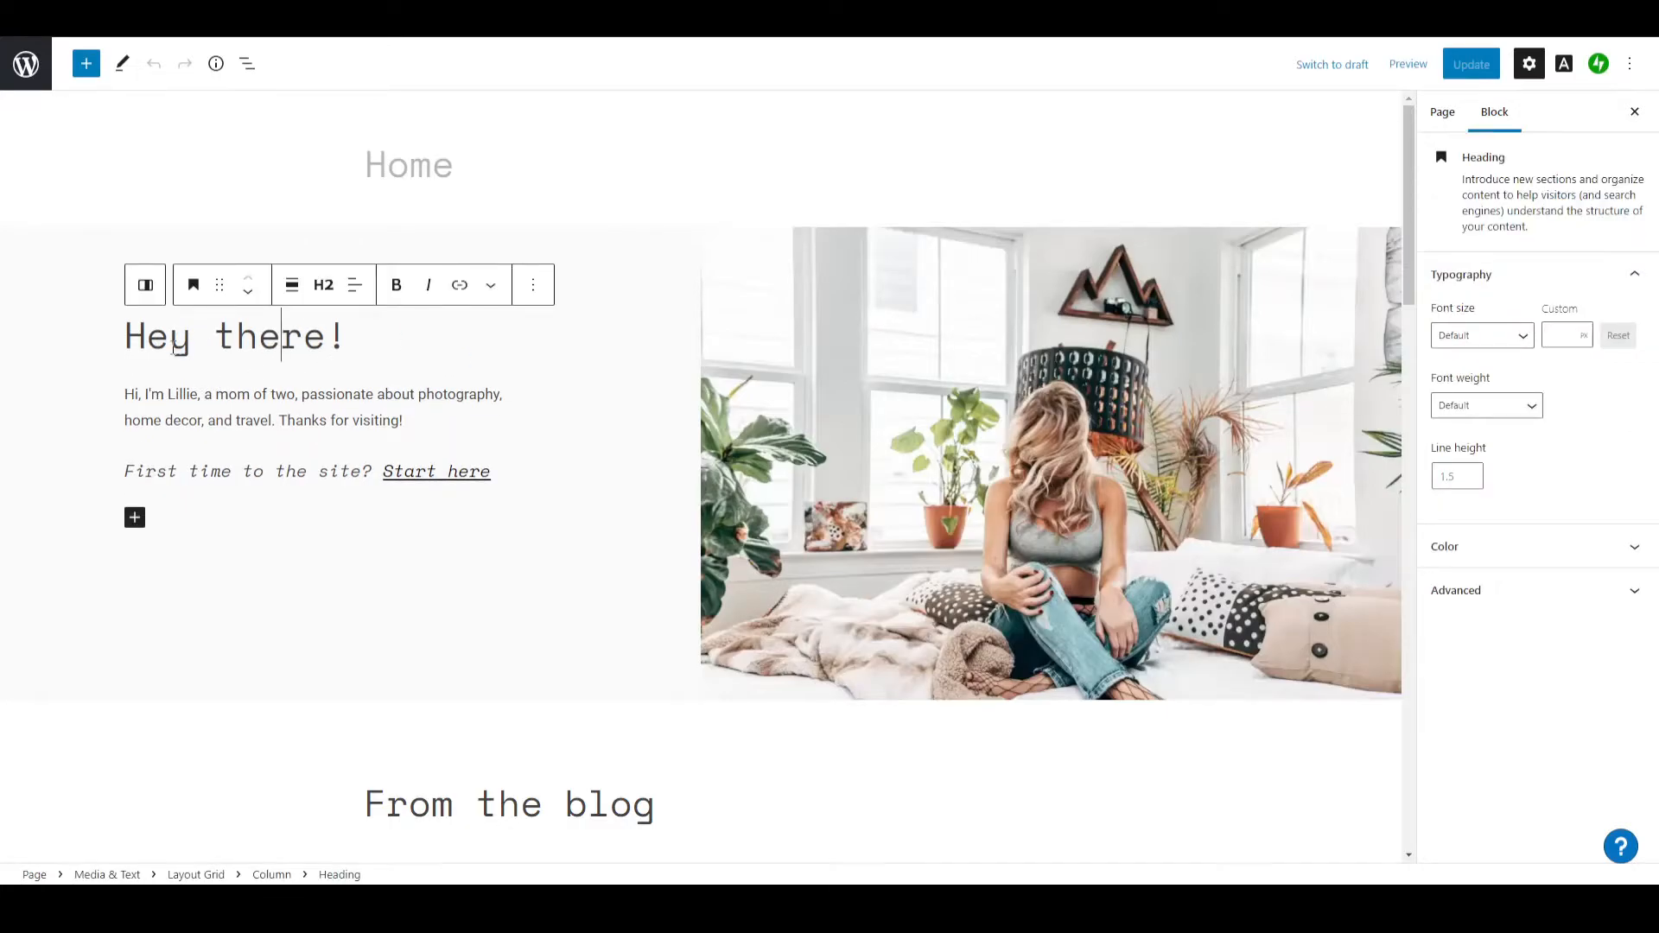
{"action": "left_click_drag", "start_coordinate": [346, 339], "coordinate": [126, 339]}
{"action": "type", "text": "W"}
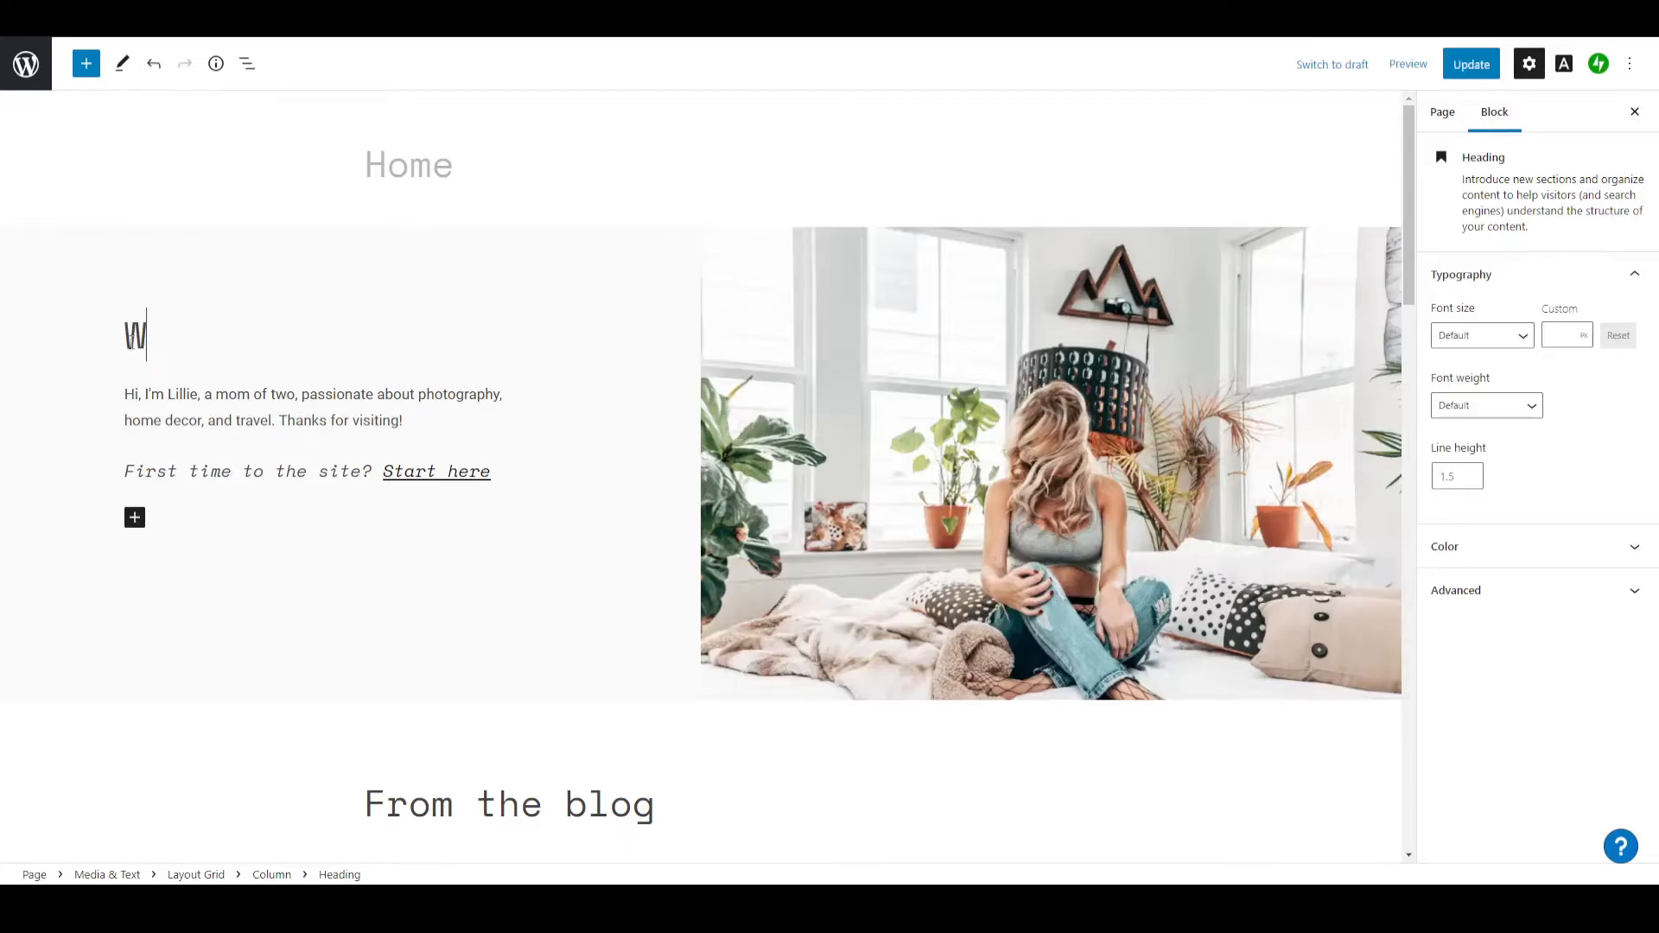
{"action": "type", "text": "elcome to m"}
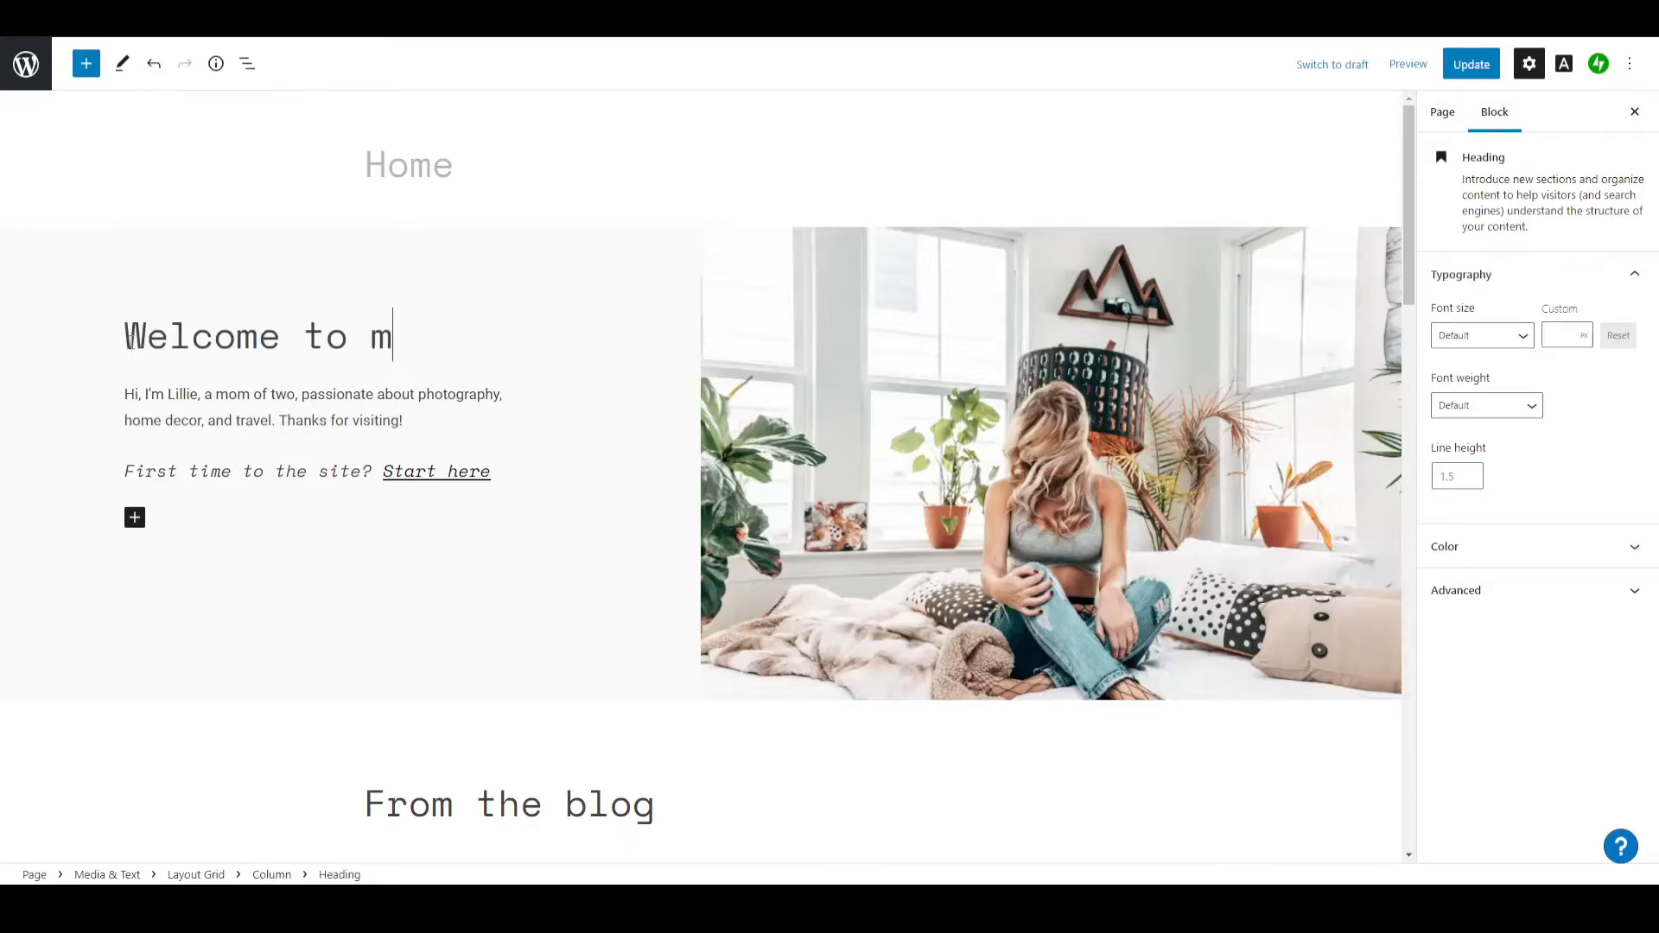
{"action": "type", "text": "y site"}
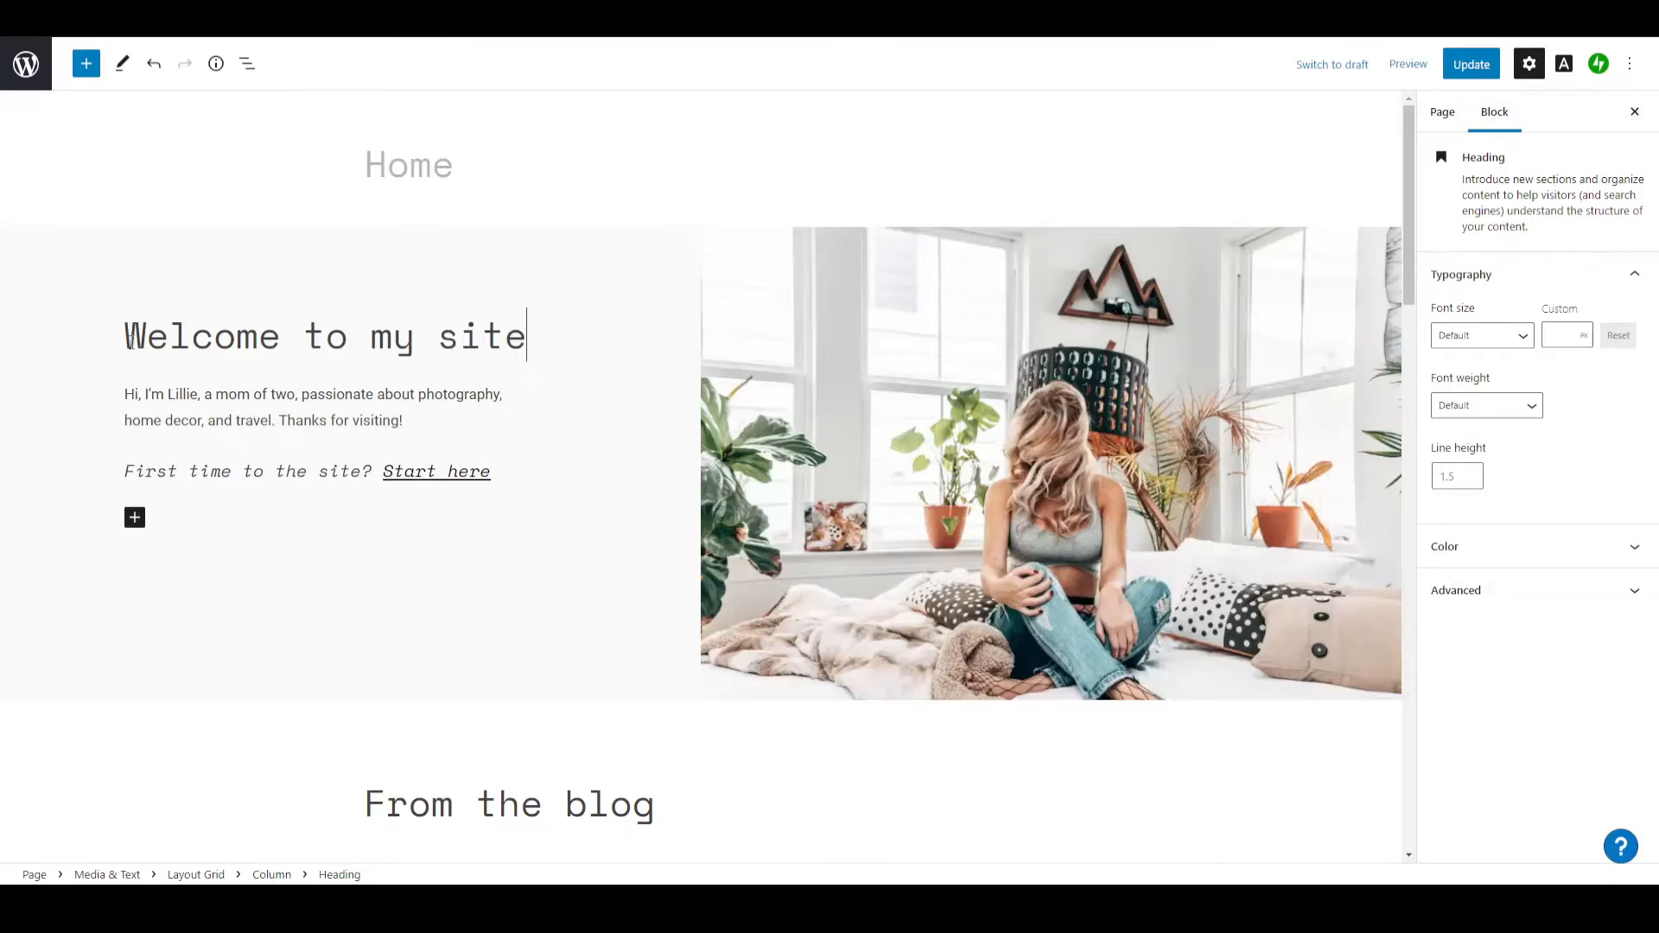
Make the word "Welcome" bold in the "Welcome to my site" heading.
{"action": "left_click", "coordinate": [173, 421]}
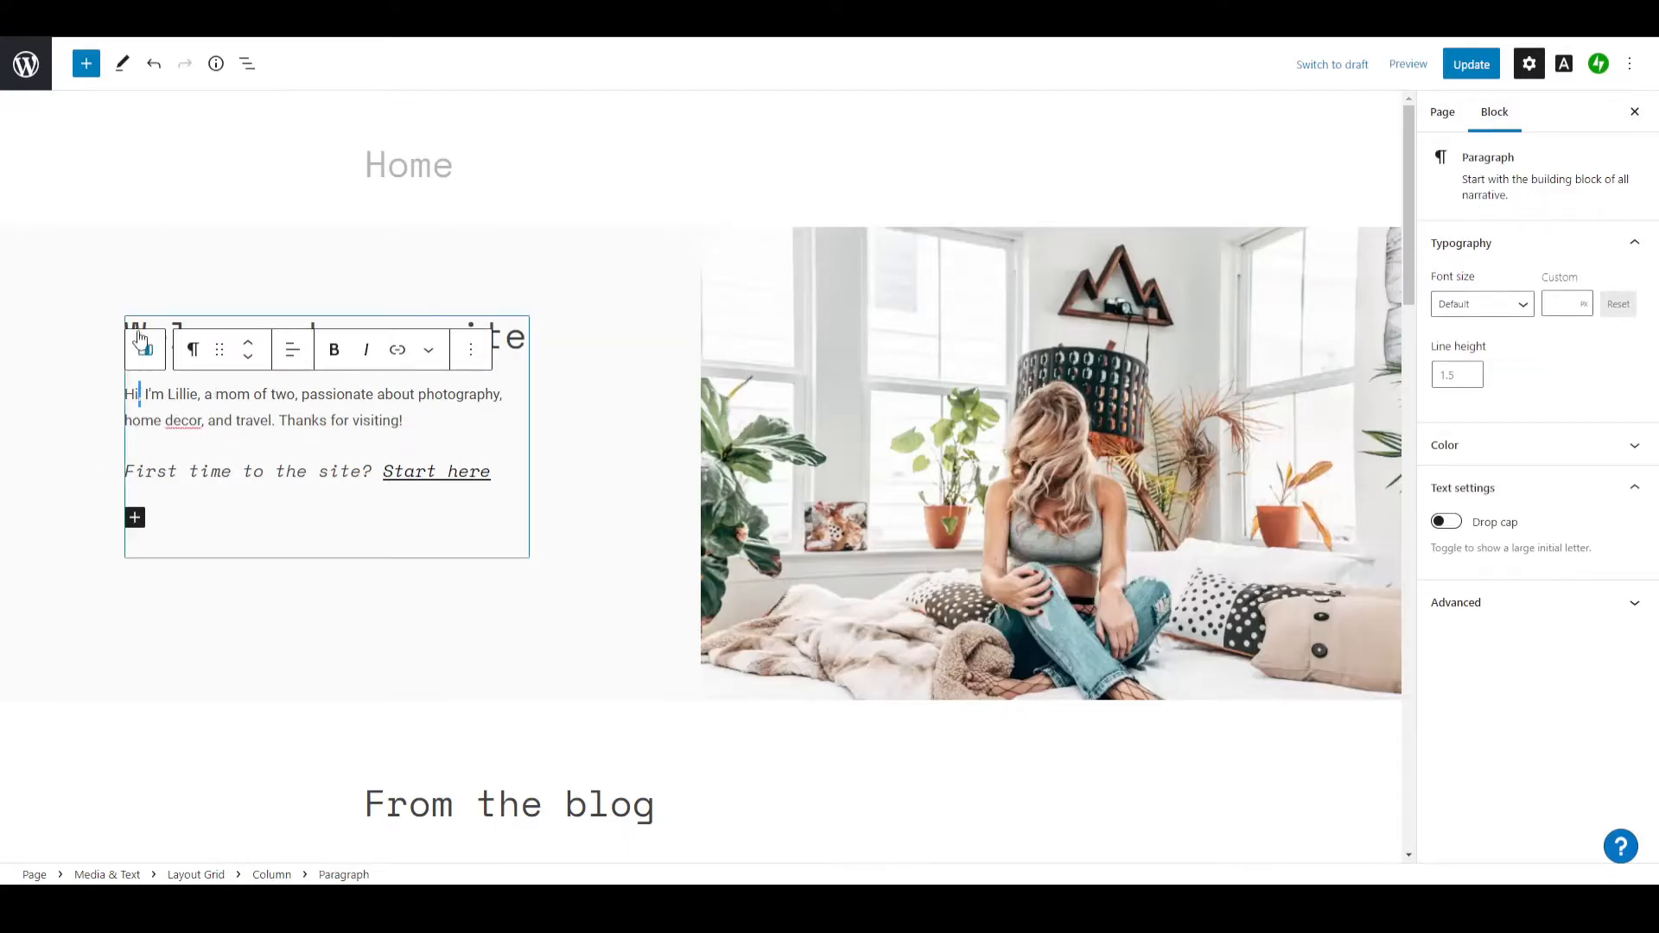
{"action": "key", "text": "Up"}
{"action": "left_click_drag", "start_coordinate": [280, 343], "coordinate": [126, 337]}
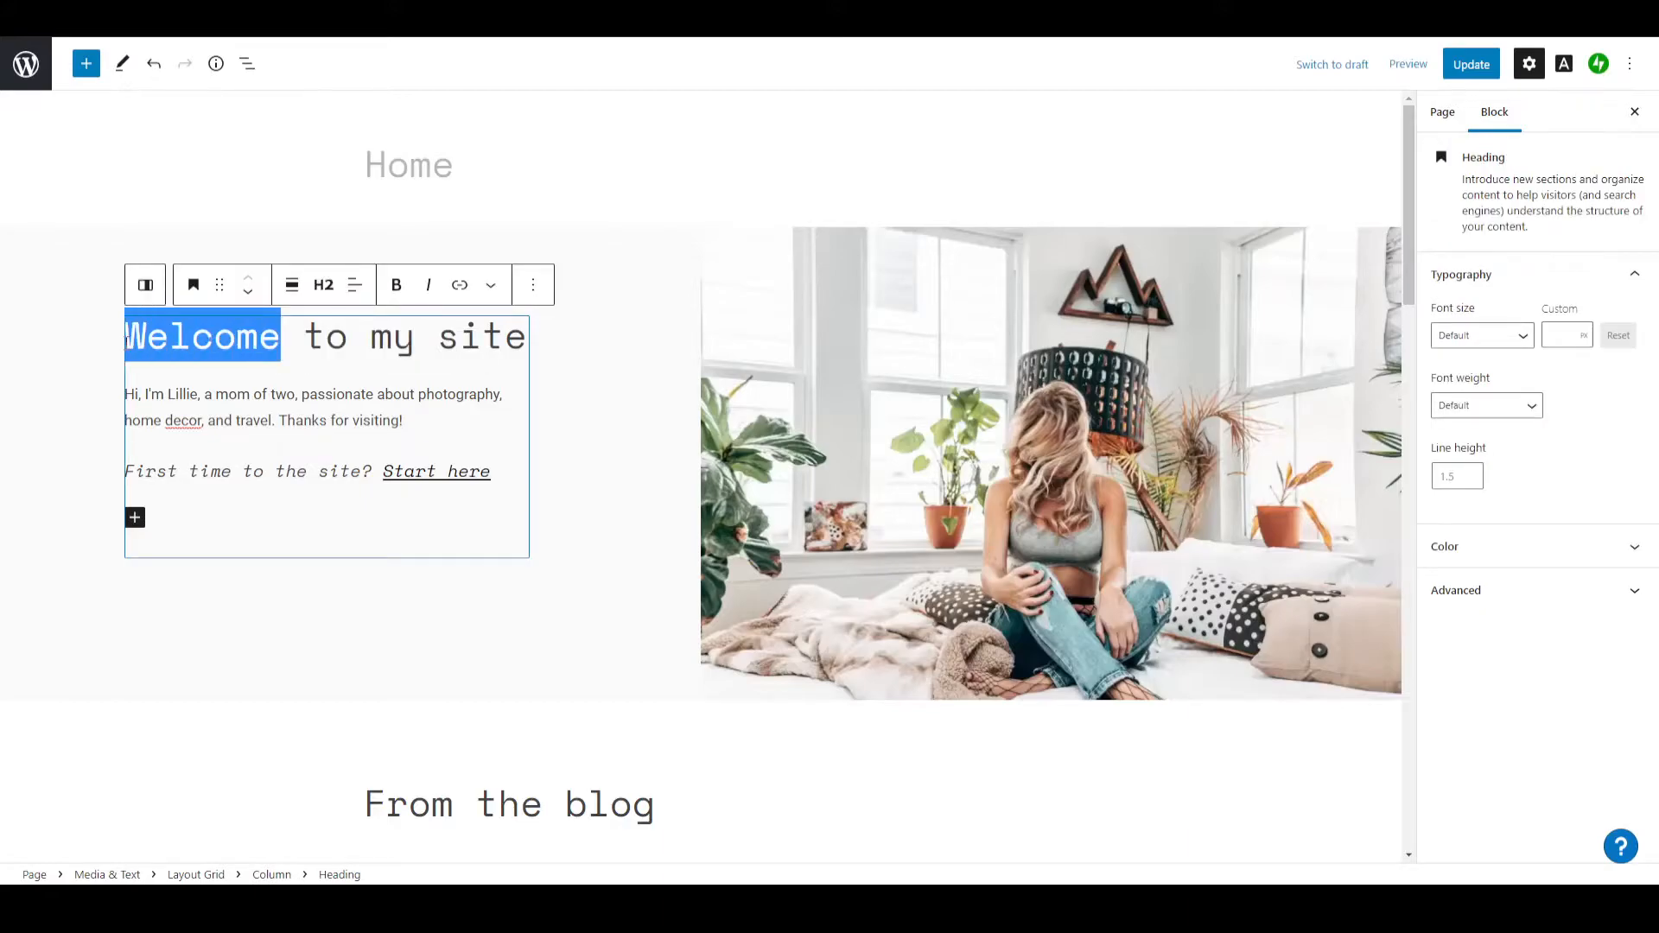
{"action": "left_click", "coordinate": [399, 288]}
{"action": "left_click", "coordinate": [260, 398]}
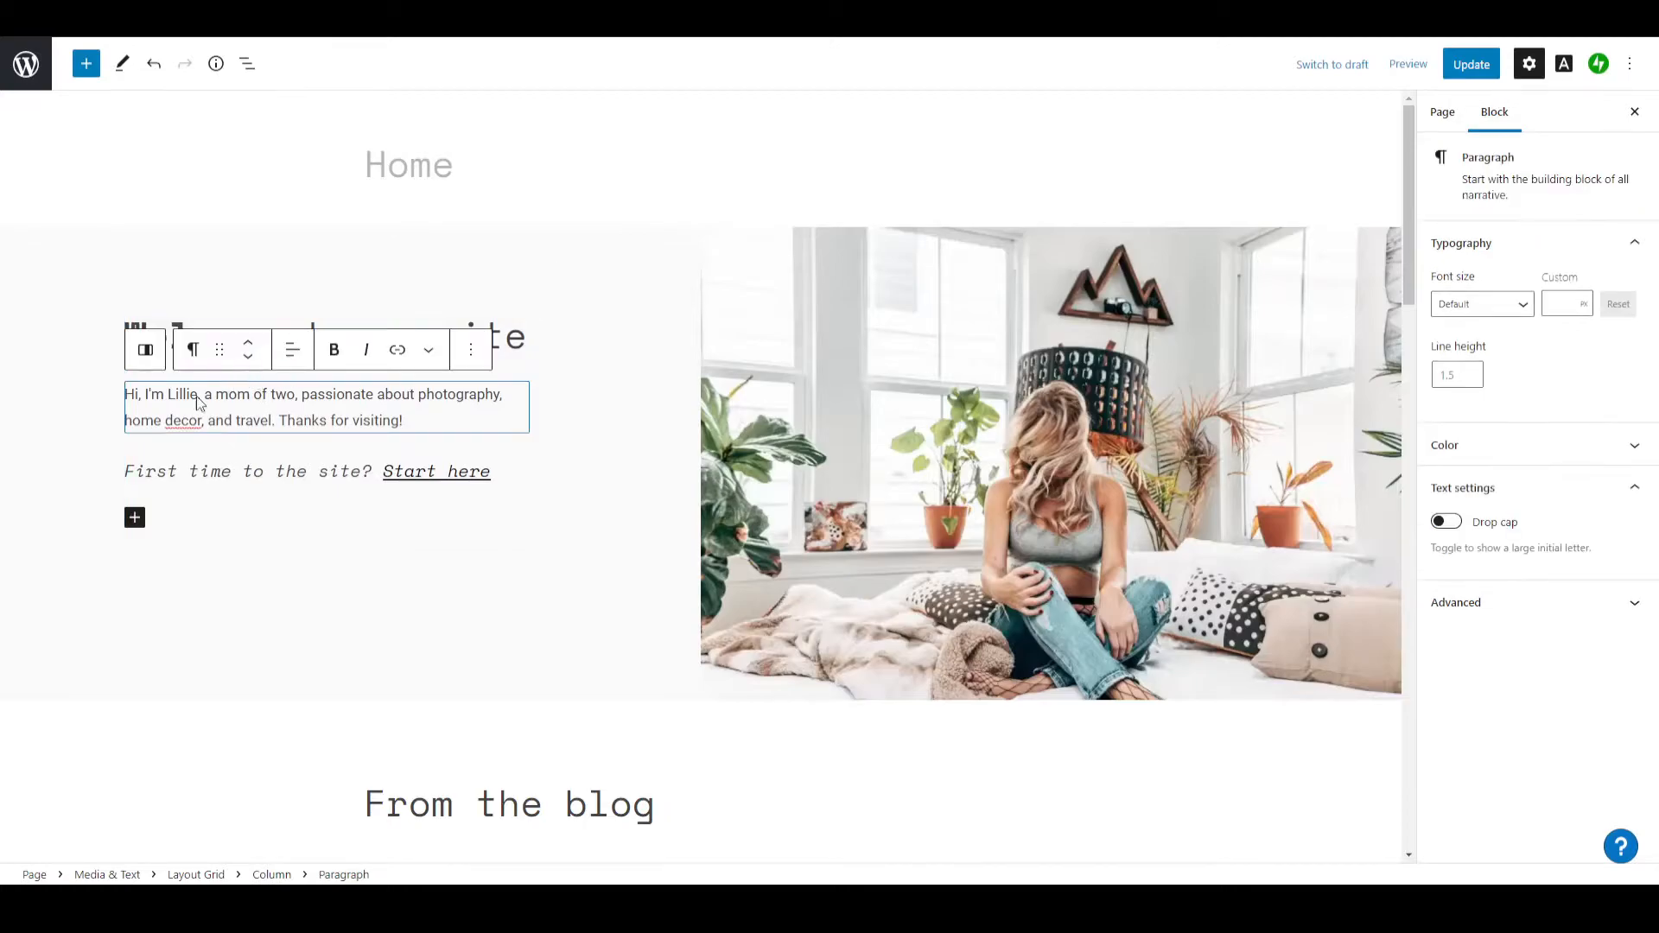
{"action": "left_click", "coordinate": [197, 488]}
{"action": "double_click", "coordinate": [239, 351]}
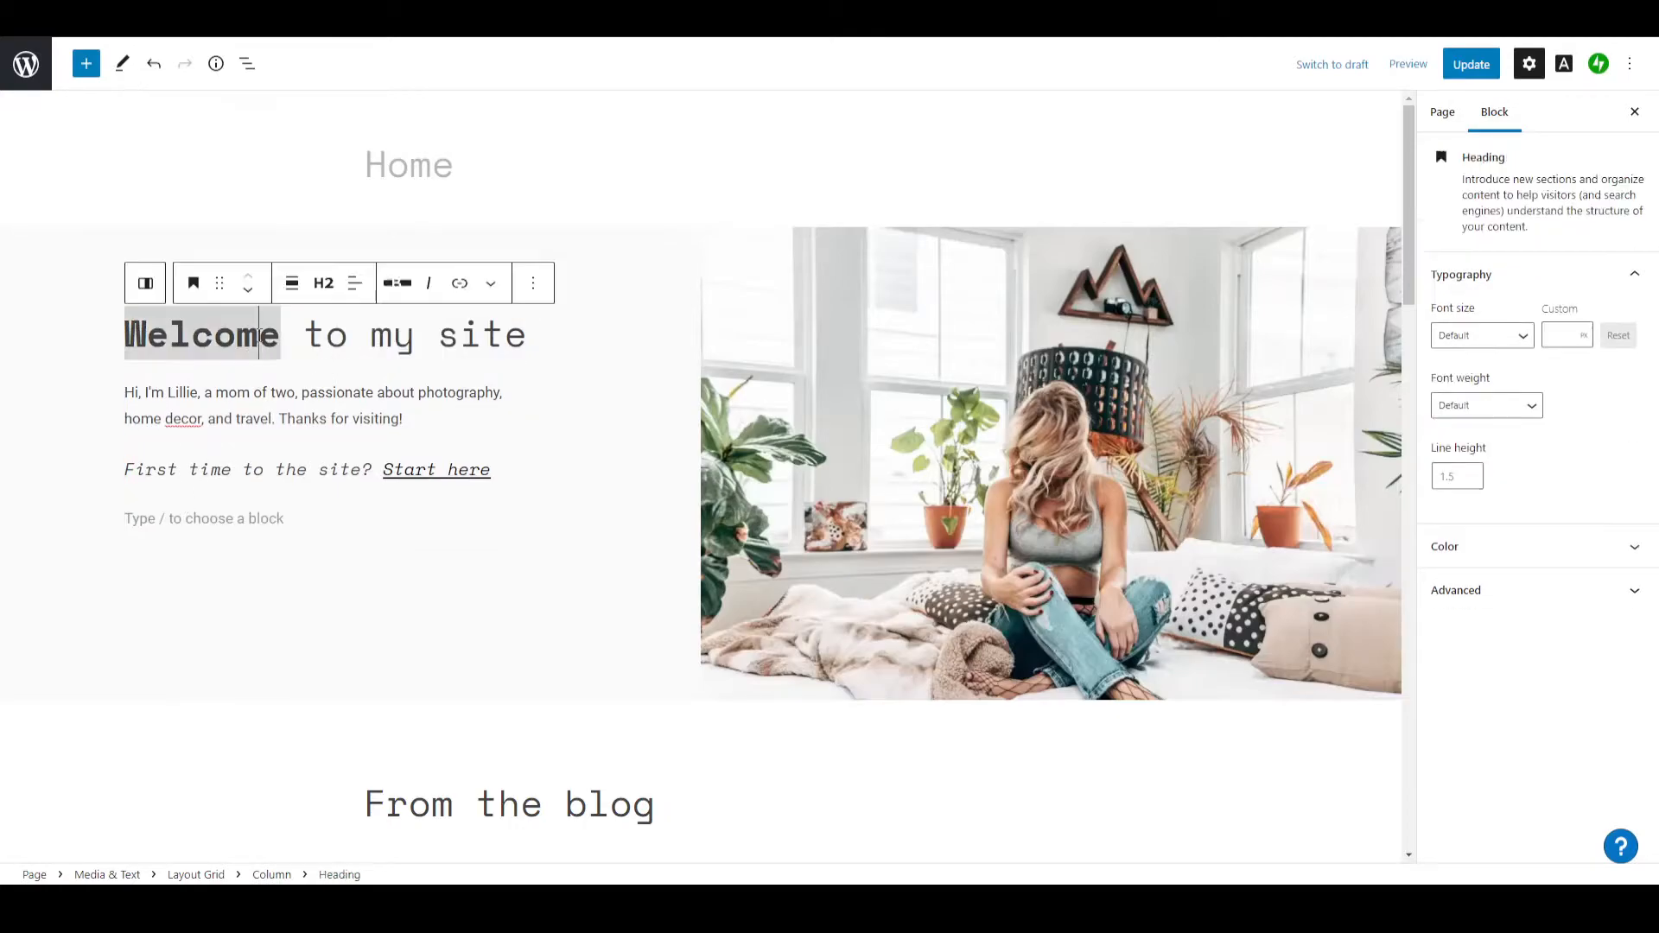
Replace the image beside the welcome heading with the media library photo of a woman holding an open floral planner.
{"action": "scroll", "coordinate": [1117, 484], "scroll_direction": "down", "scroll_amount": 1}
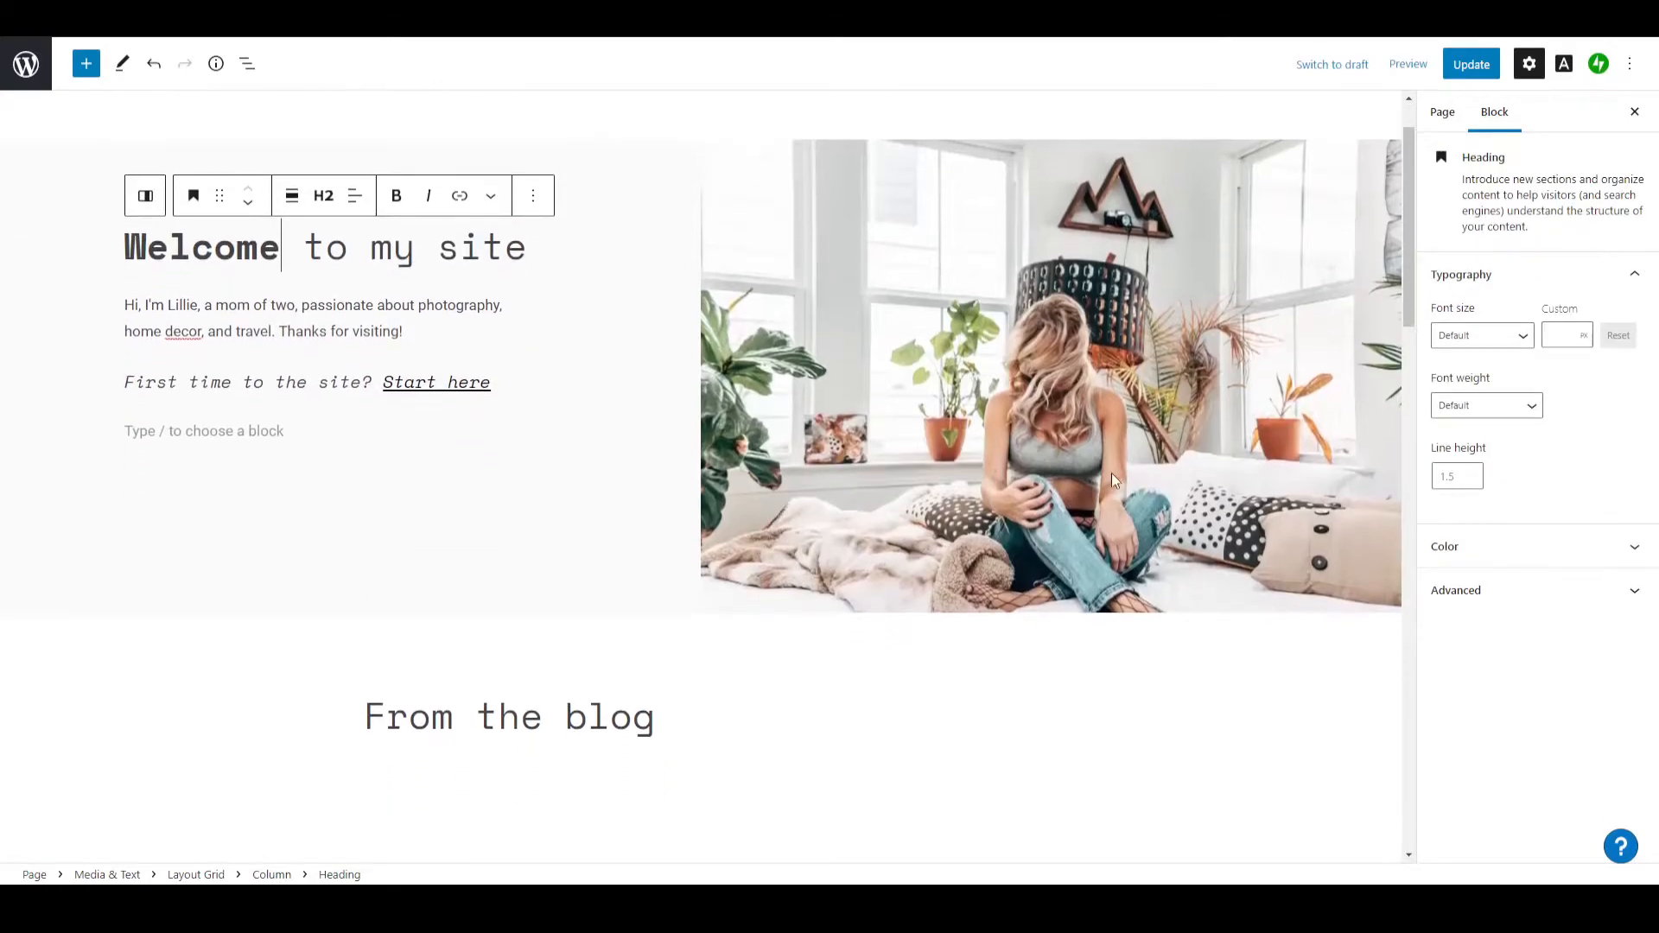
{"action": "left_click", "coordinate": [1010, 427]}
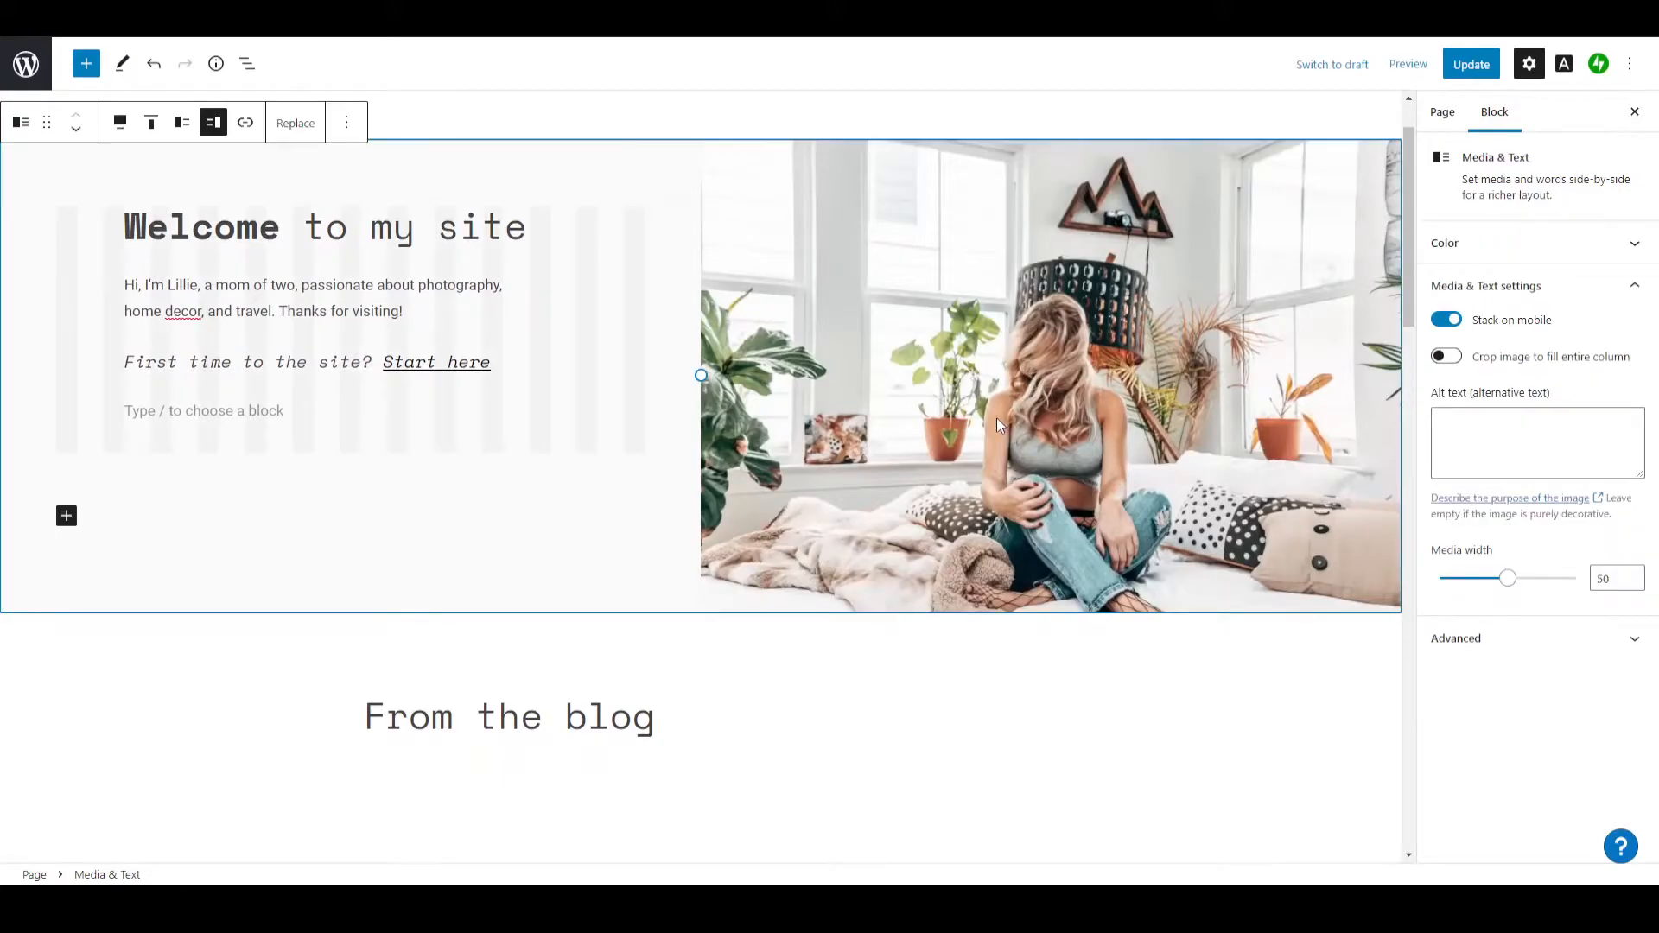
{"action": "scroll", "coordinate": [1071, 492], "scroll_direction": "up", "scroll_amount": 1}
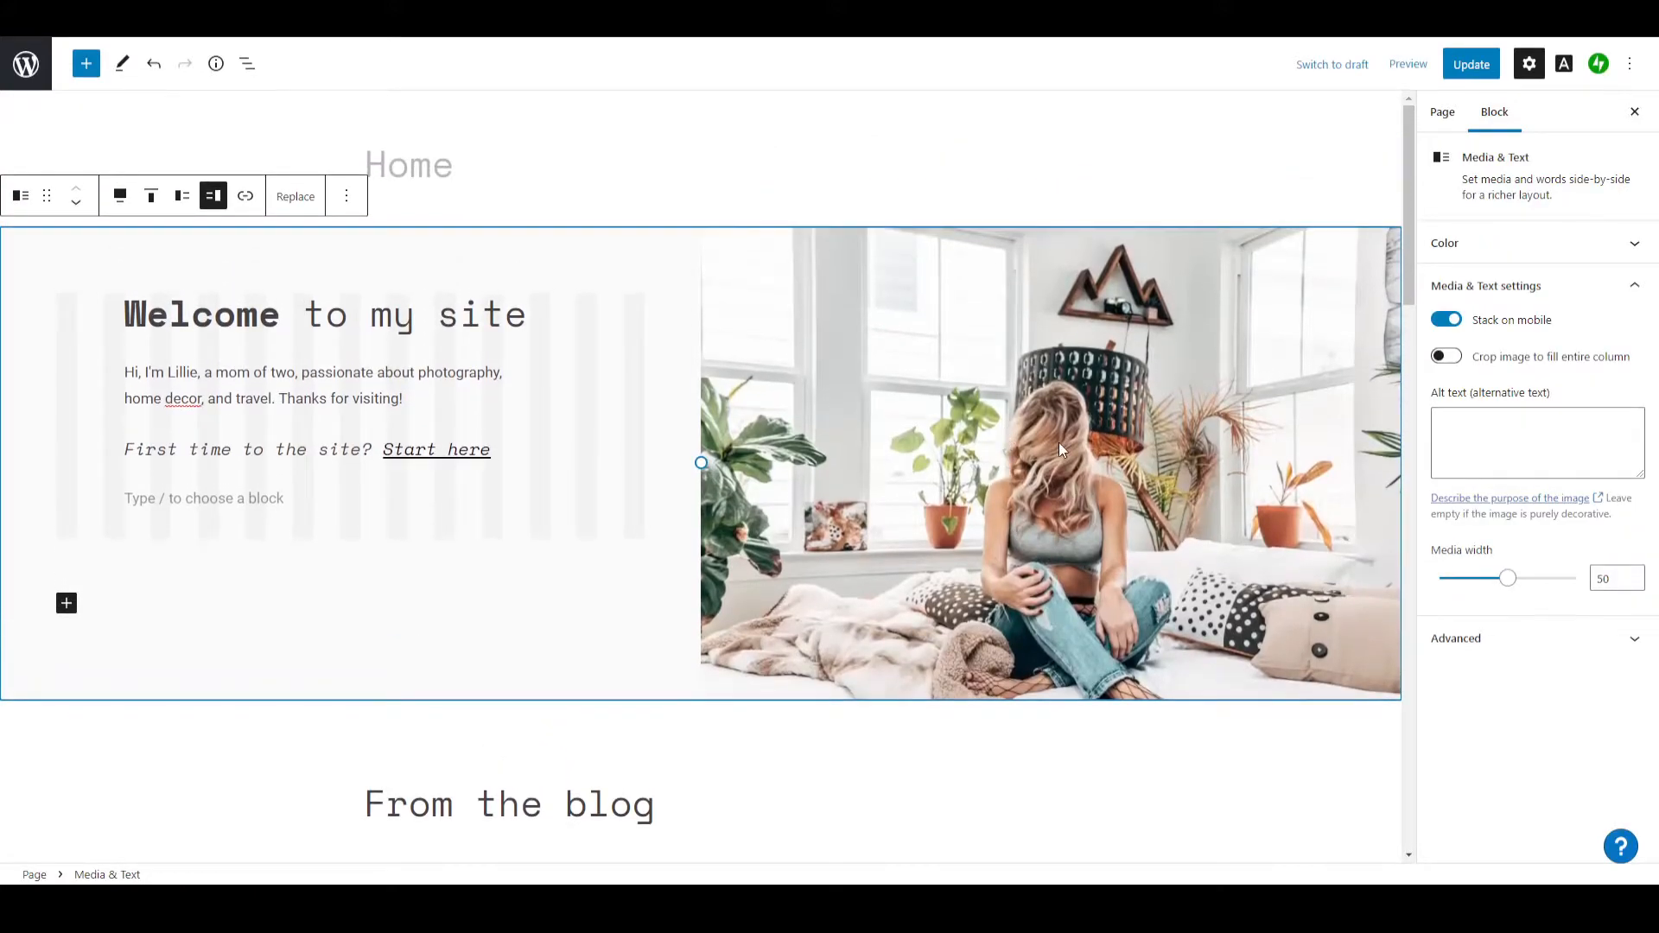
{"action": "left_click", "coordinate": [308, 201]}
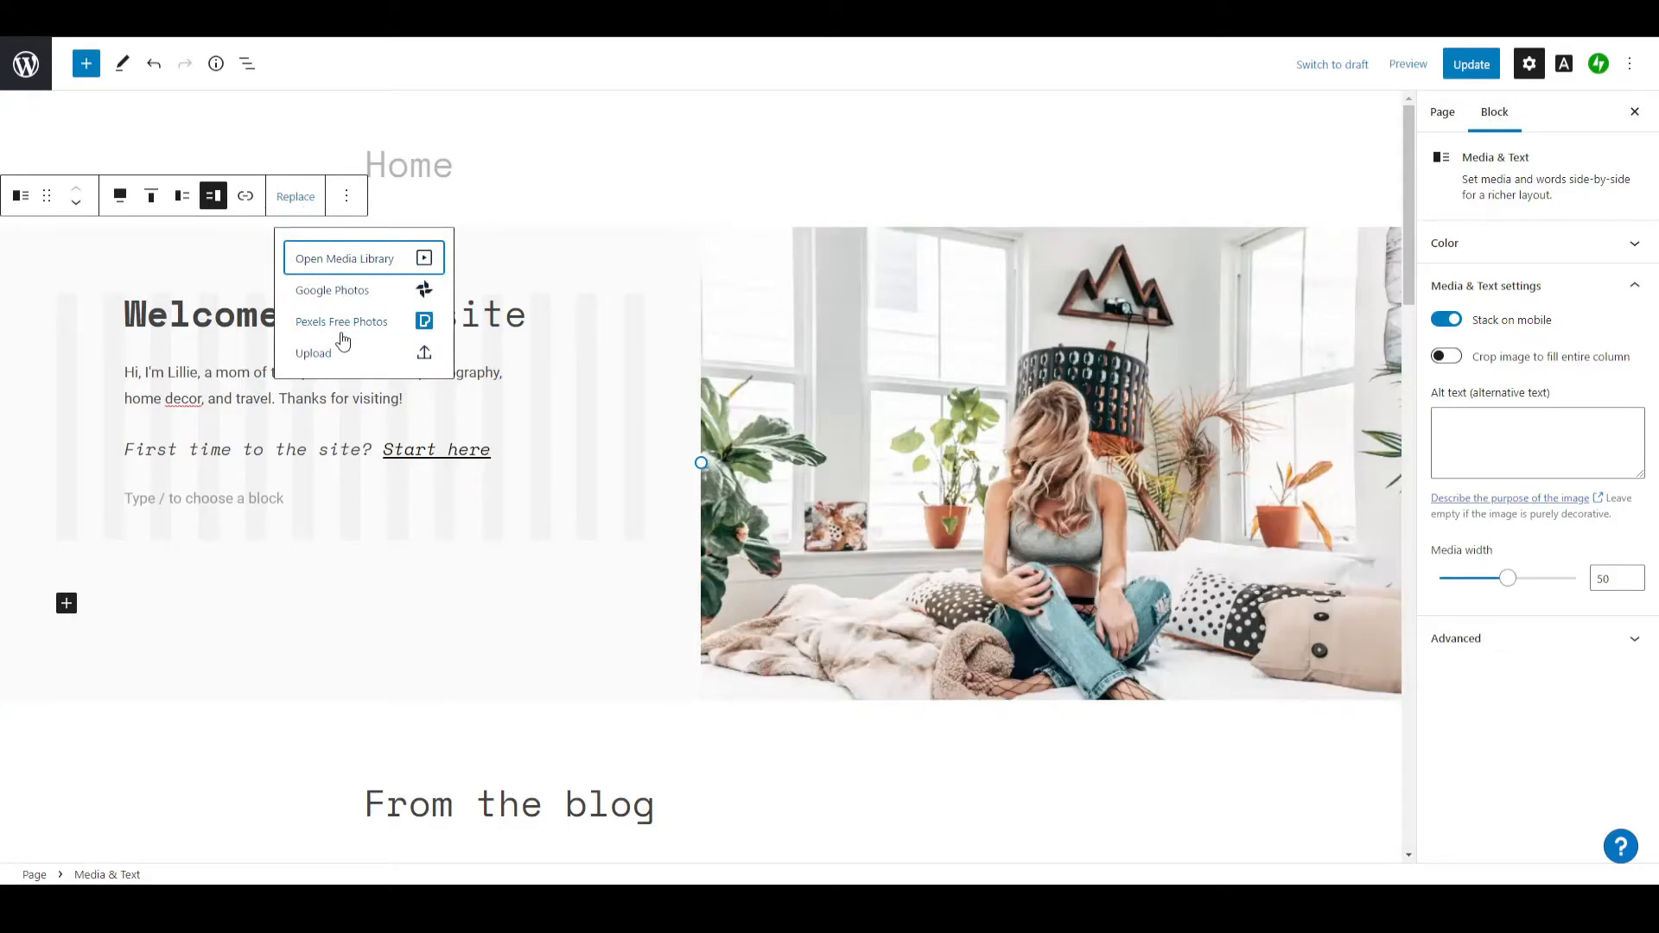
{"action": "left_click", "coordinate": [349, 266]}
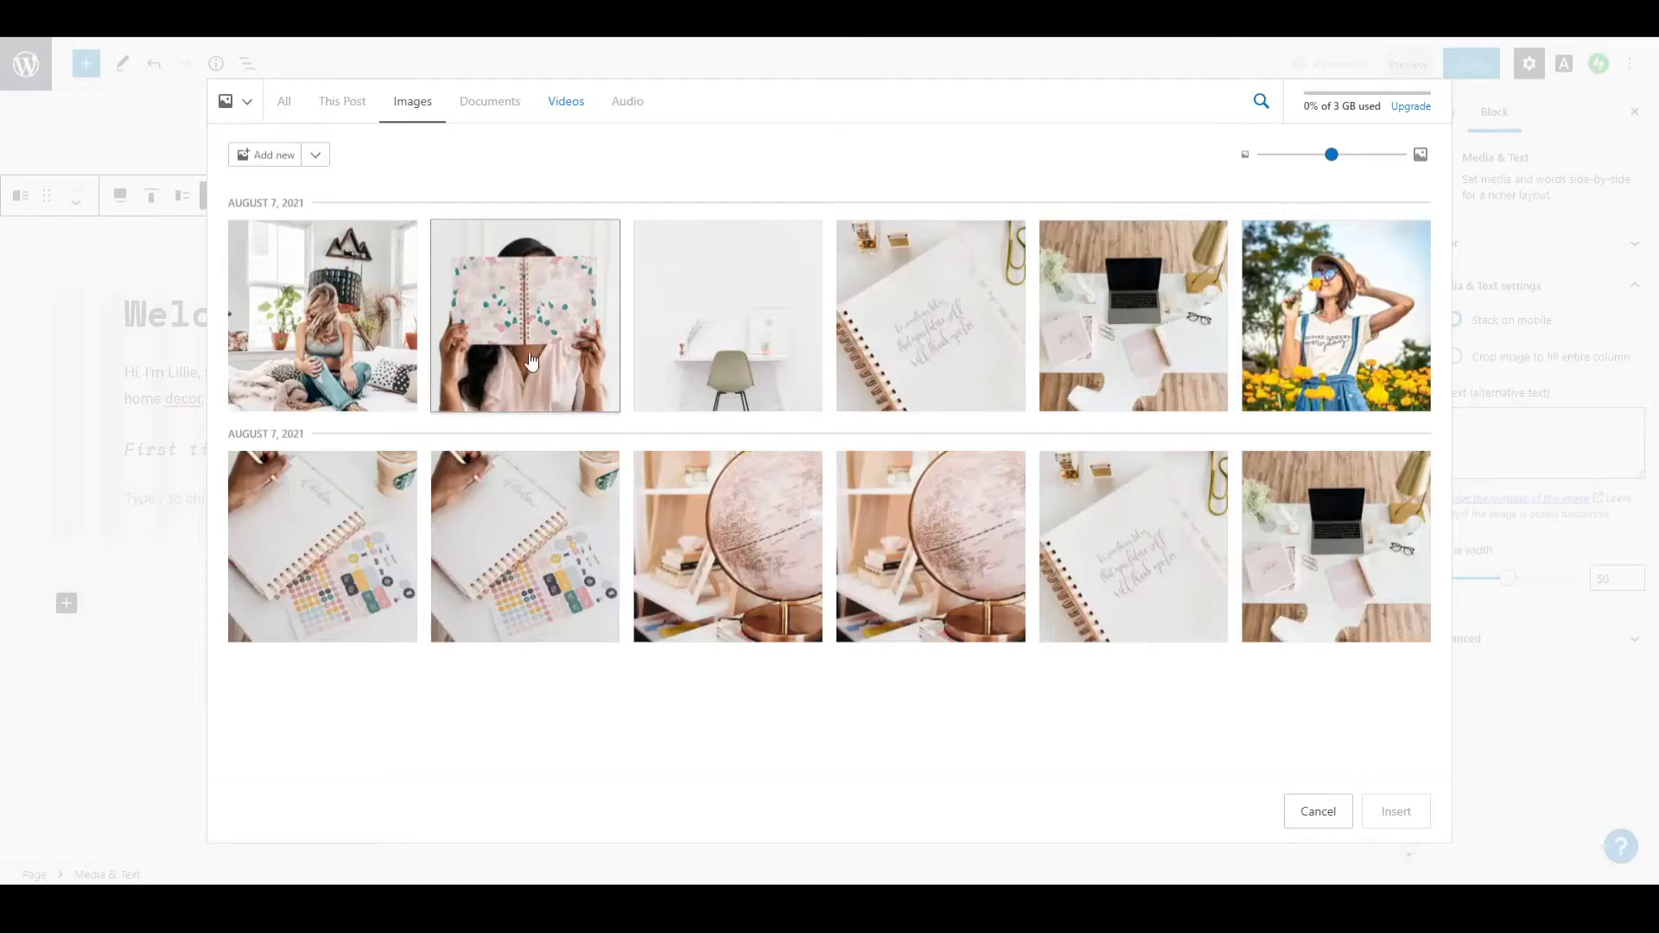
{"action": "left_click", "coordinate": [533, 346]}
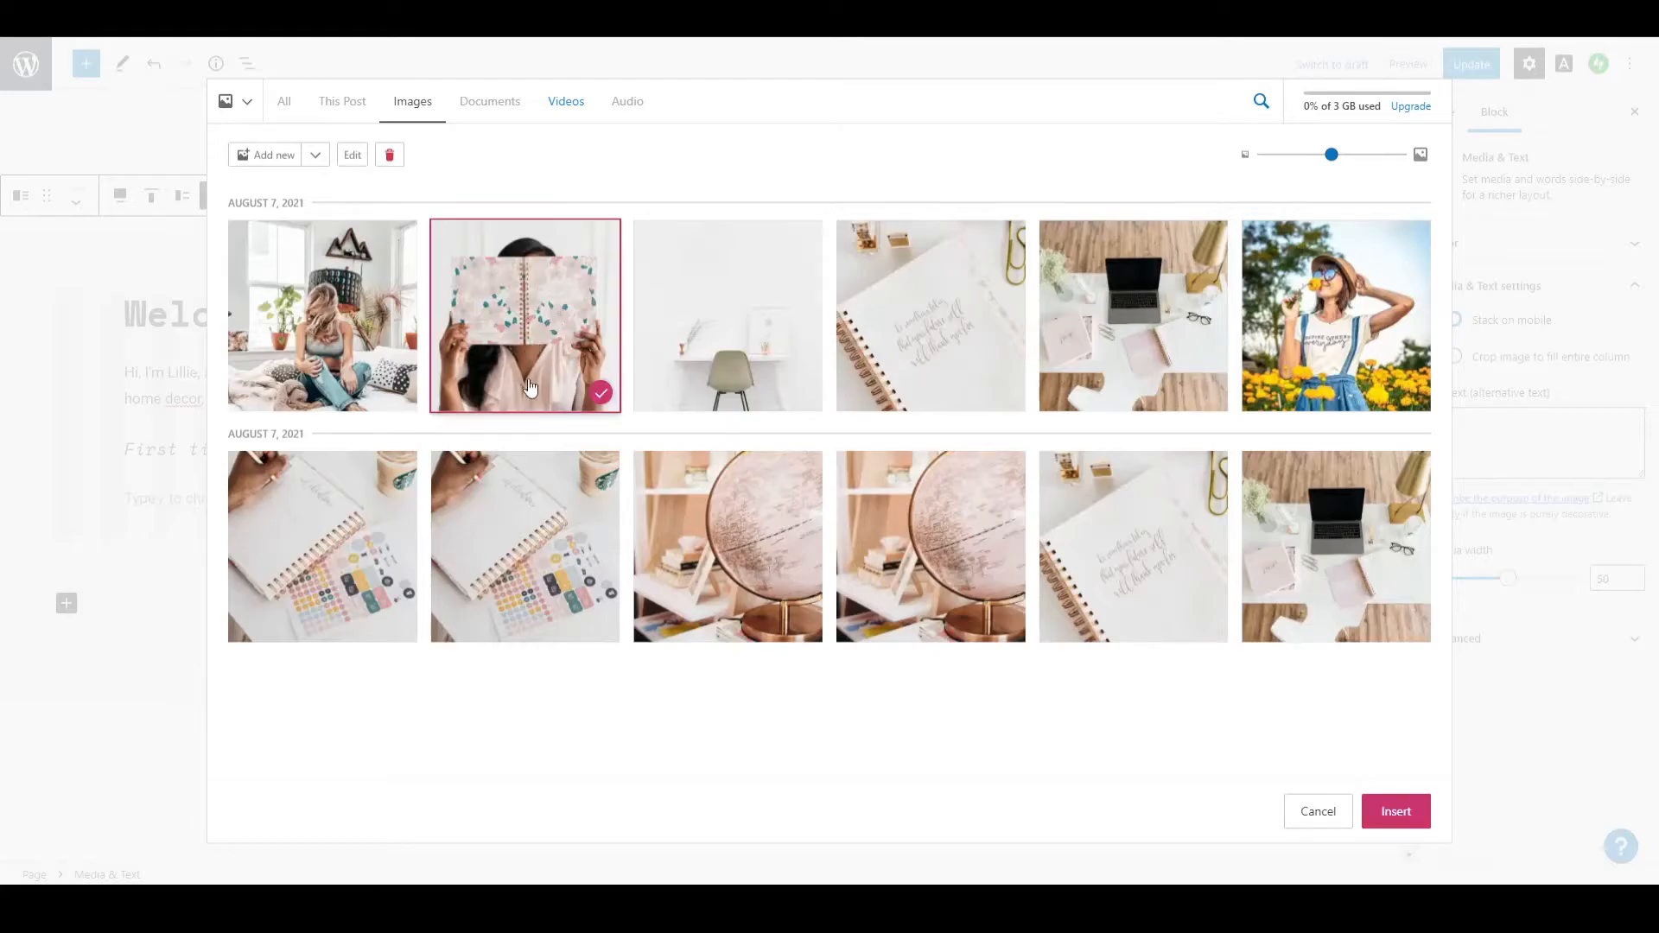
{"action": "left_click", "coordinate": [1418, 812]}
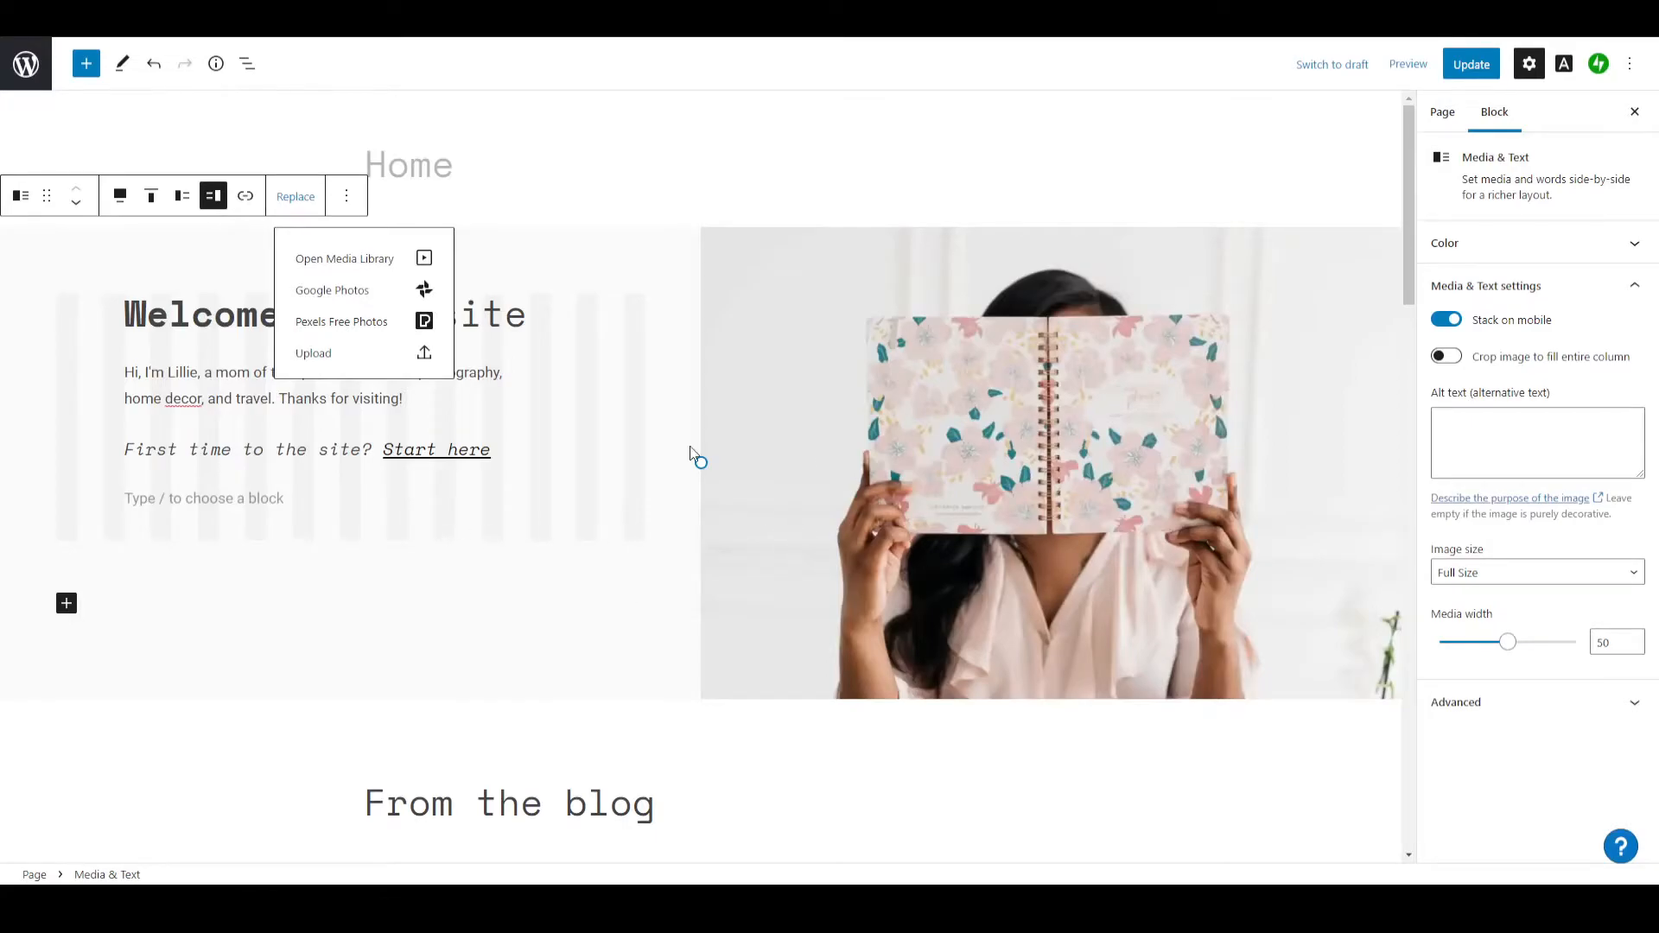
Look through the remaining homepage sections, including the blog posts, the newsletter sign-up and About Me.
{"action": "scroll", "coordinate": [634, 513], "scroll_direction": "down", "scroll_amount": 9}
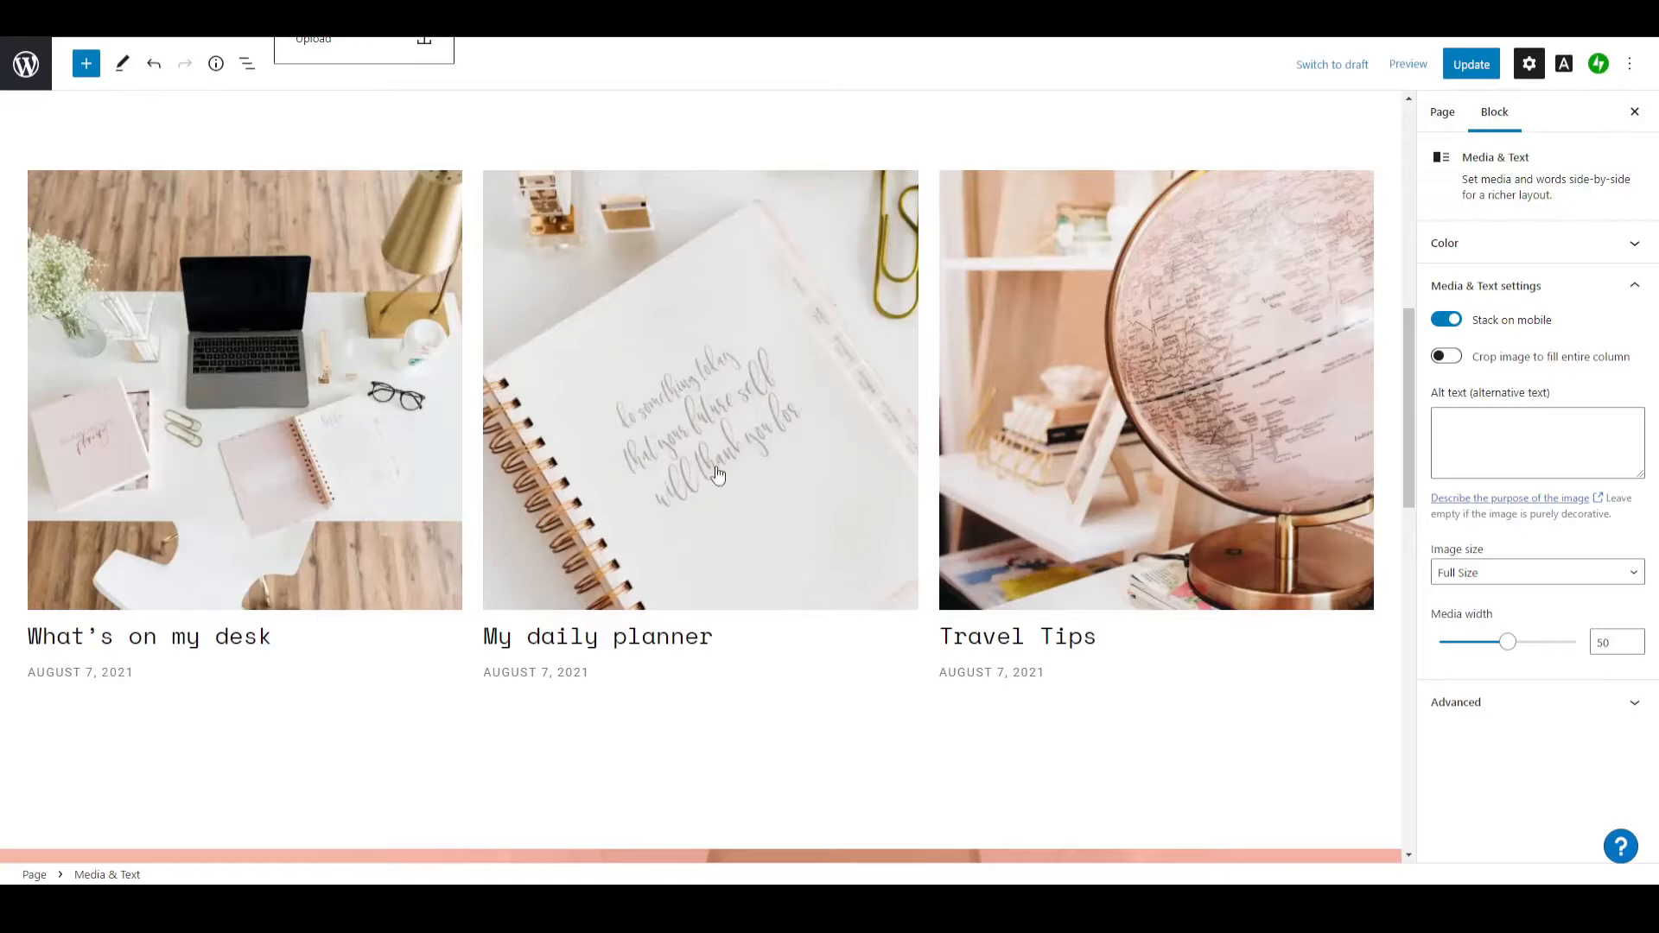
{"action": "left_click", "coordinate": [765, 471]}
{"action": "scroll", "coordinate": [648, 466], "scroll_direction": "down", "scroll_amount": 5}
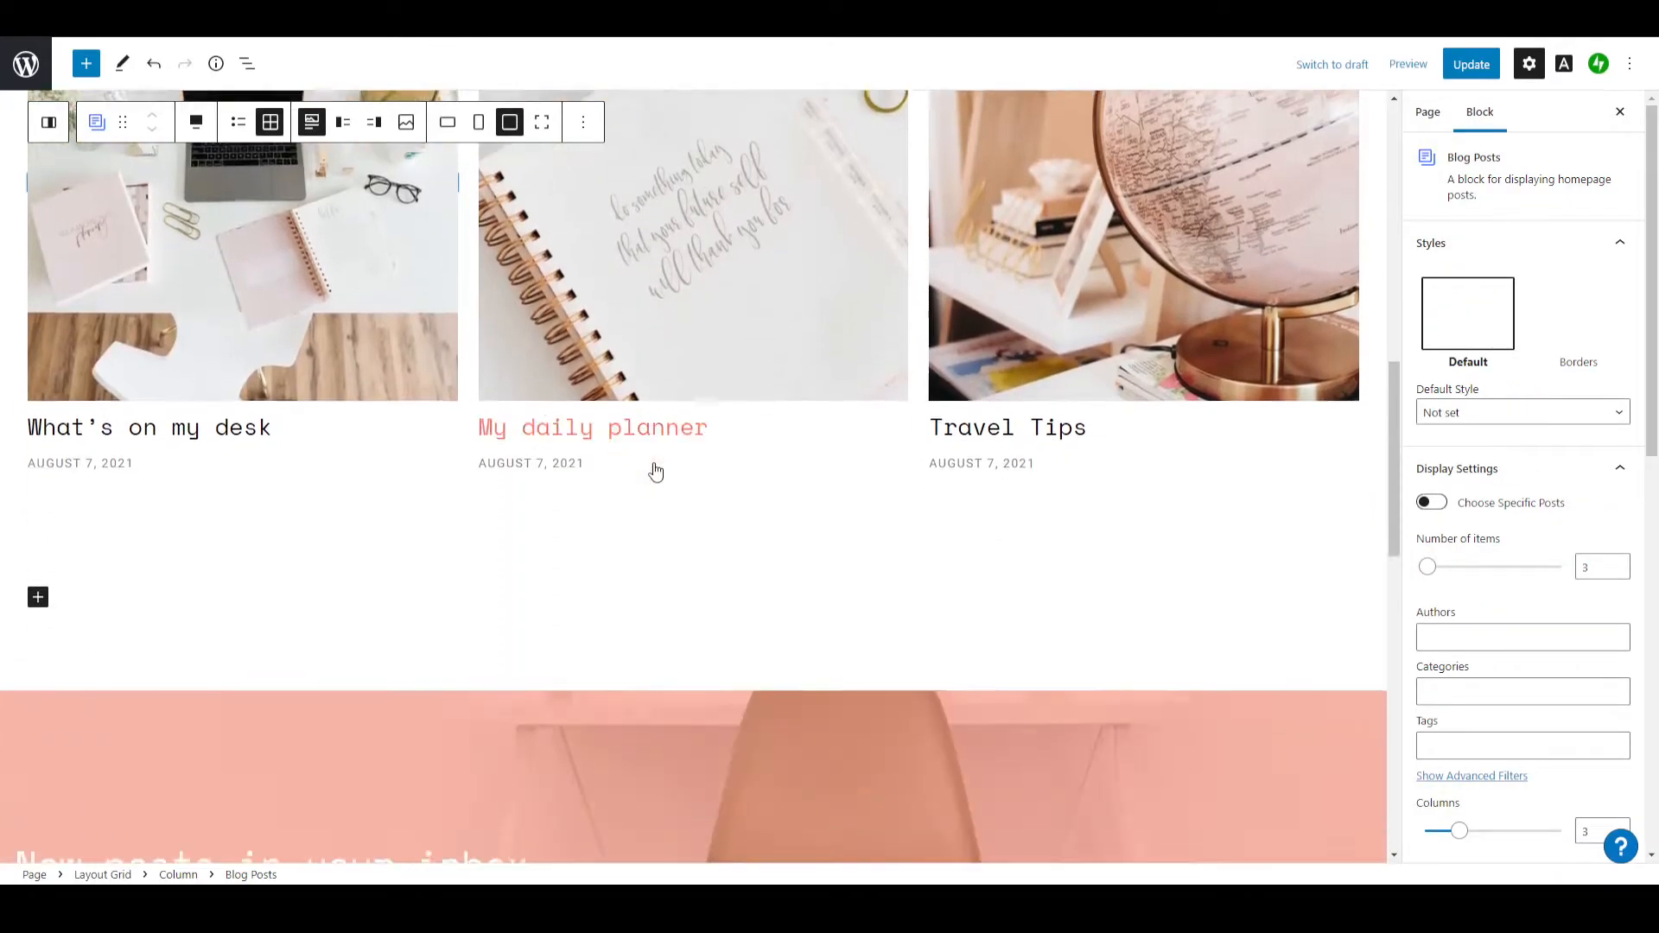
{"action": "scroll", "coordinate": [648, 466], "scroll_direction": "up", "scroll_amount": 4}
{"action": "scroll", "coordinate": [645, 467], "scroll_direction": "up", "scroll_amount": 3}
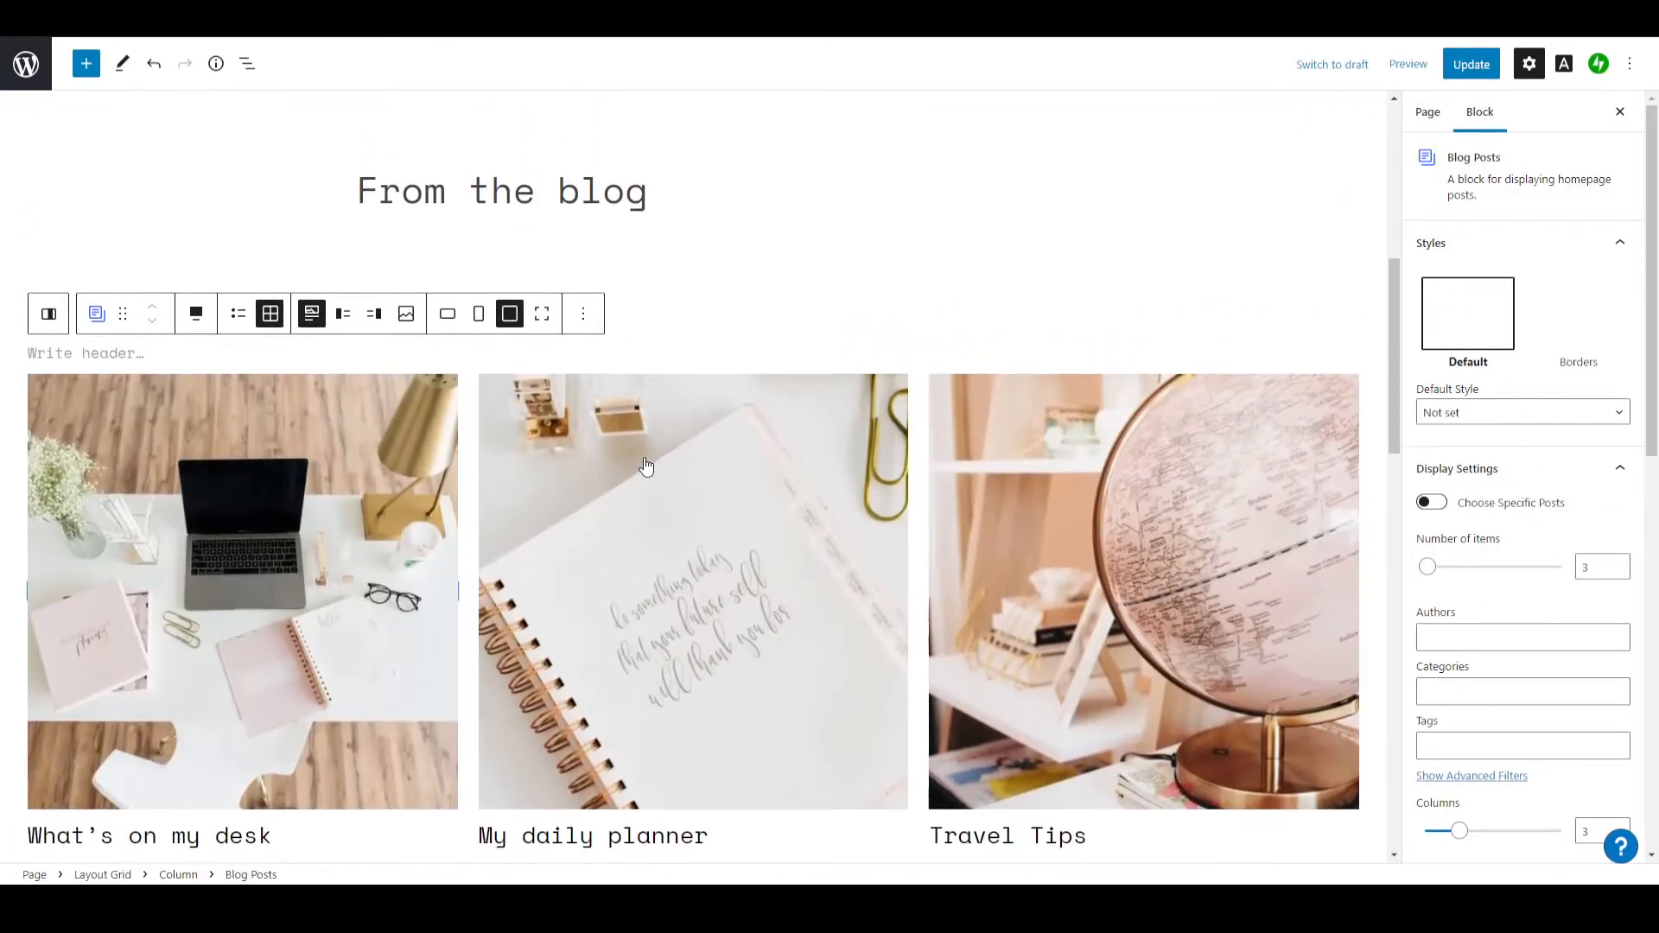
{"action": "scroll", "coordinate": [645, 467], "scroll_direction": "down", "scroll_amount": 13}
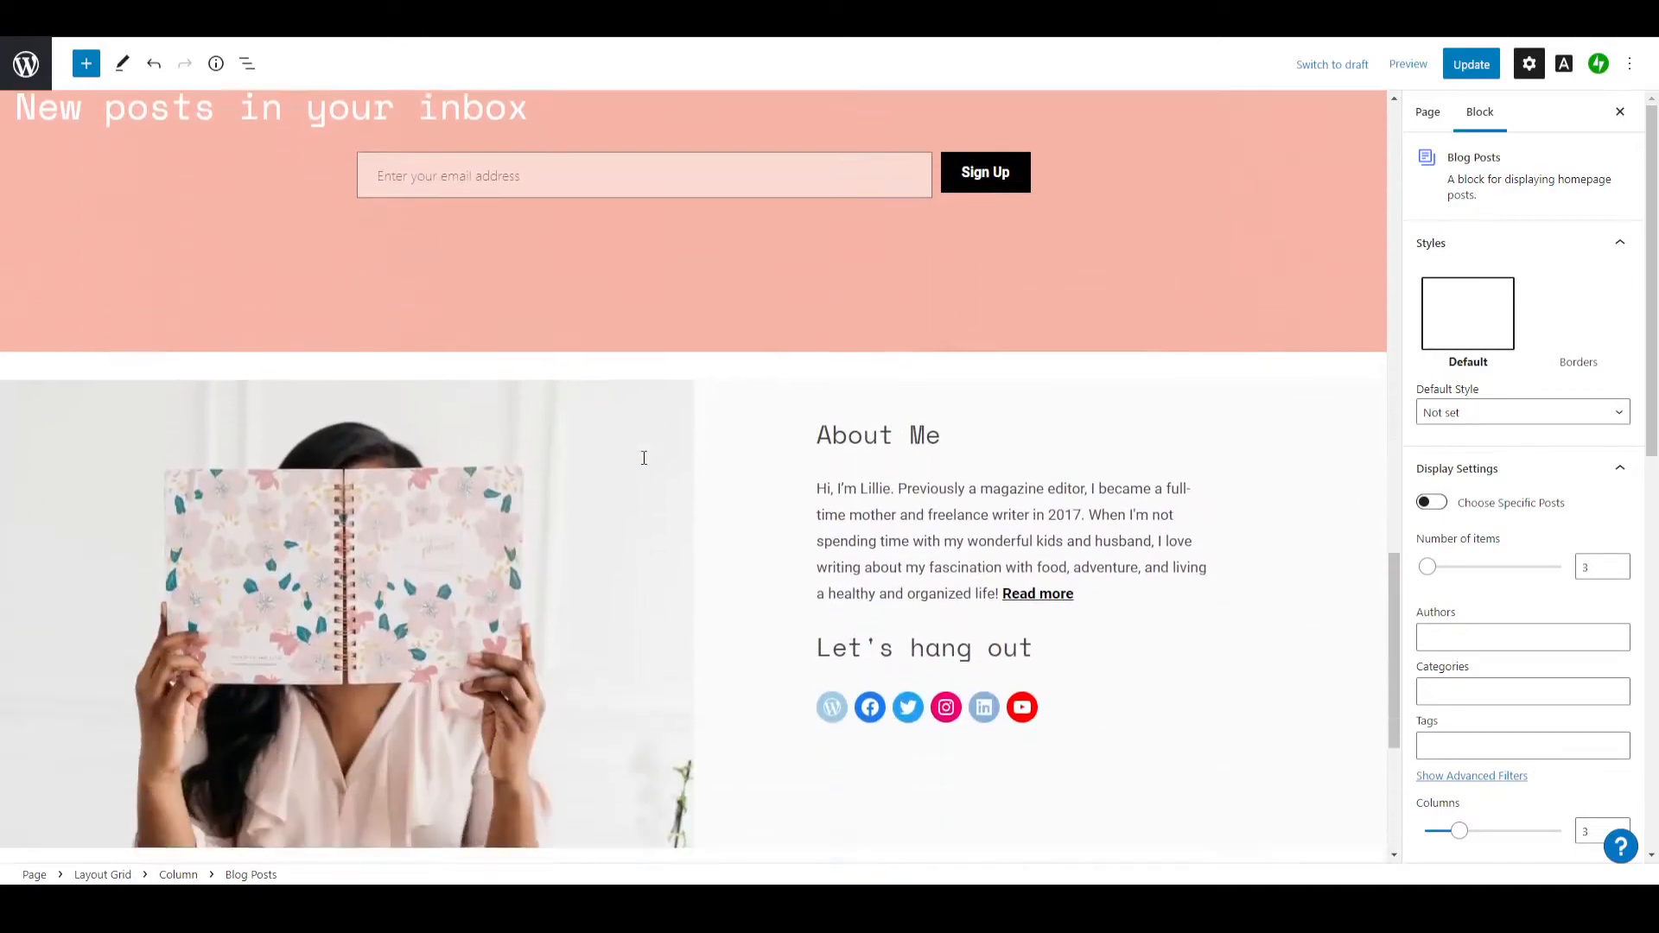
{"action": "scroll", "coordinate": [644, 458], "scroll_direction": "down", "scroll_amount": 5}
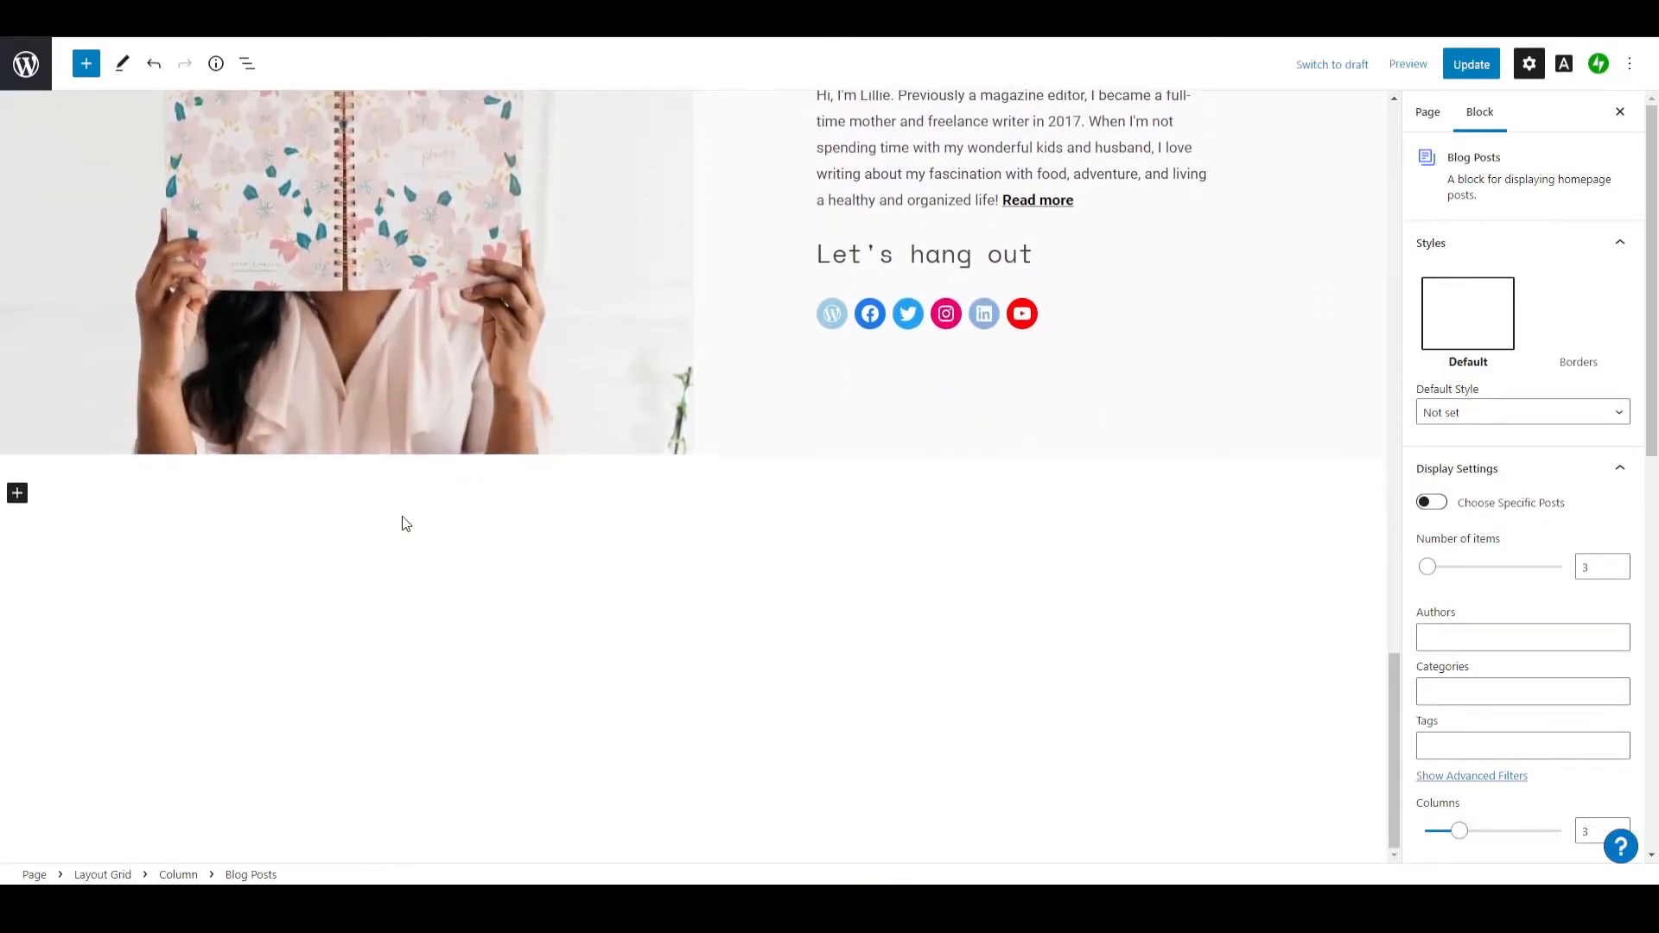
Add a bulleted List block below the About Me section with the items "Test" and "test2".
{"action": "left_click", "coordinate": [16, 493]}
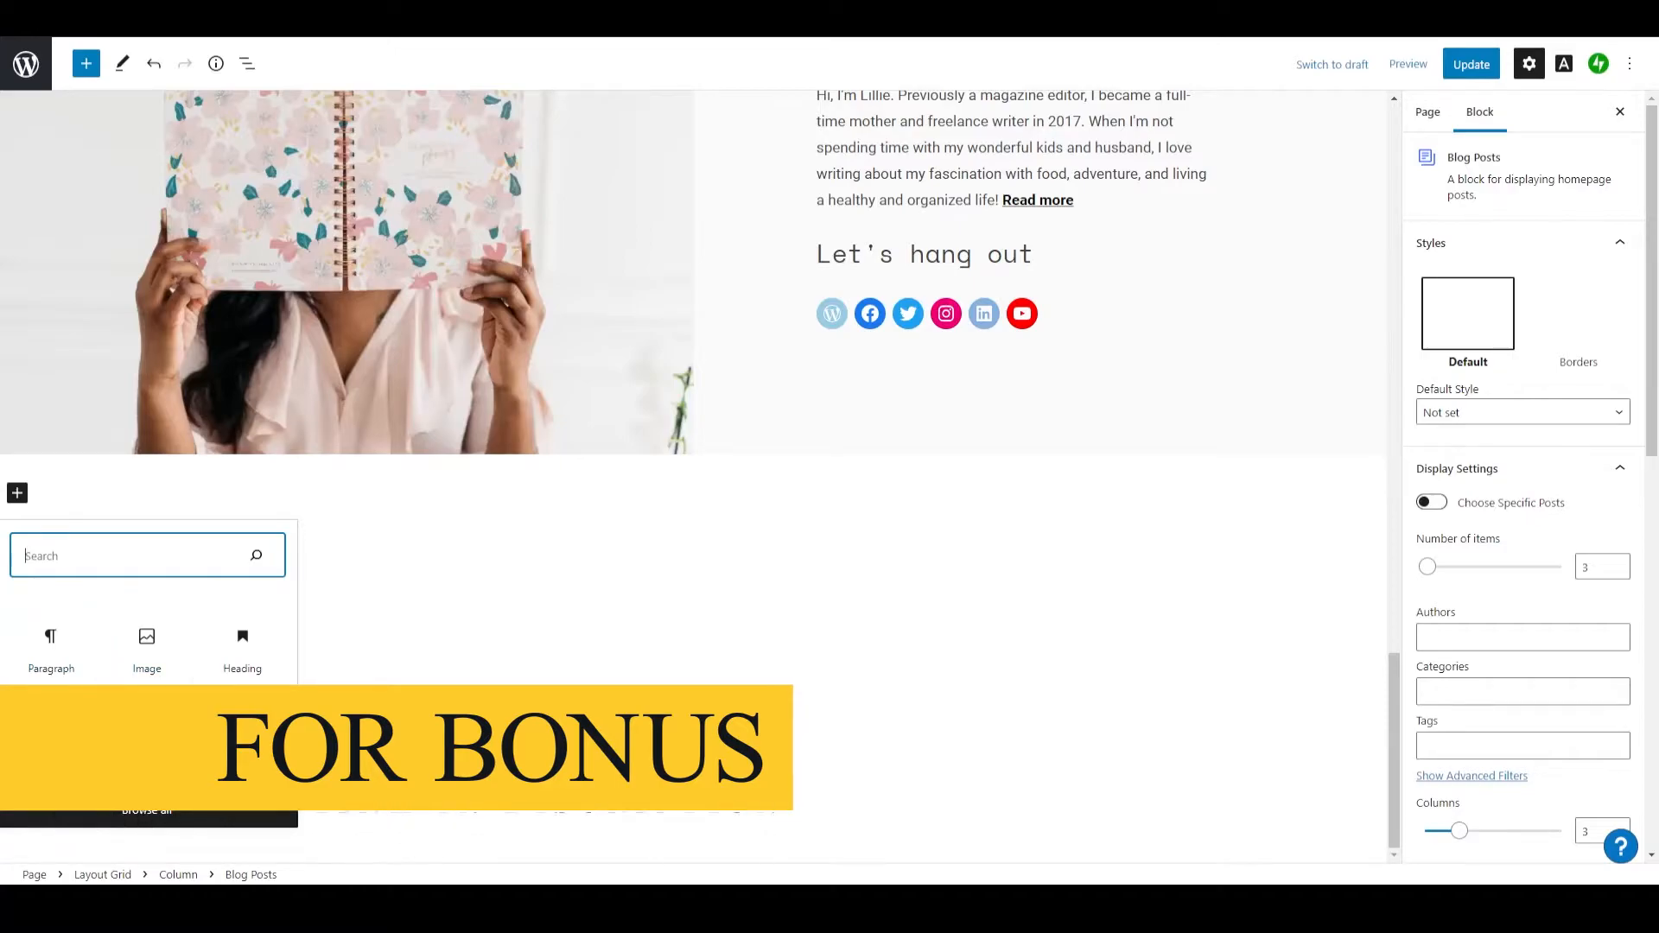
{"action": "left_click", "coordinate": [148, 748]}
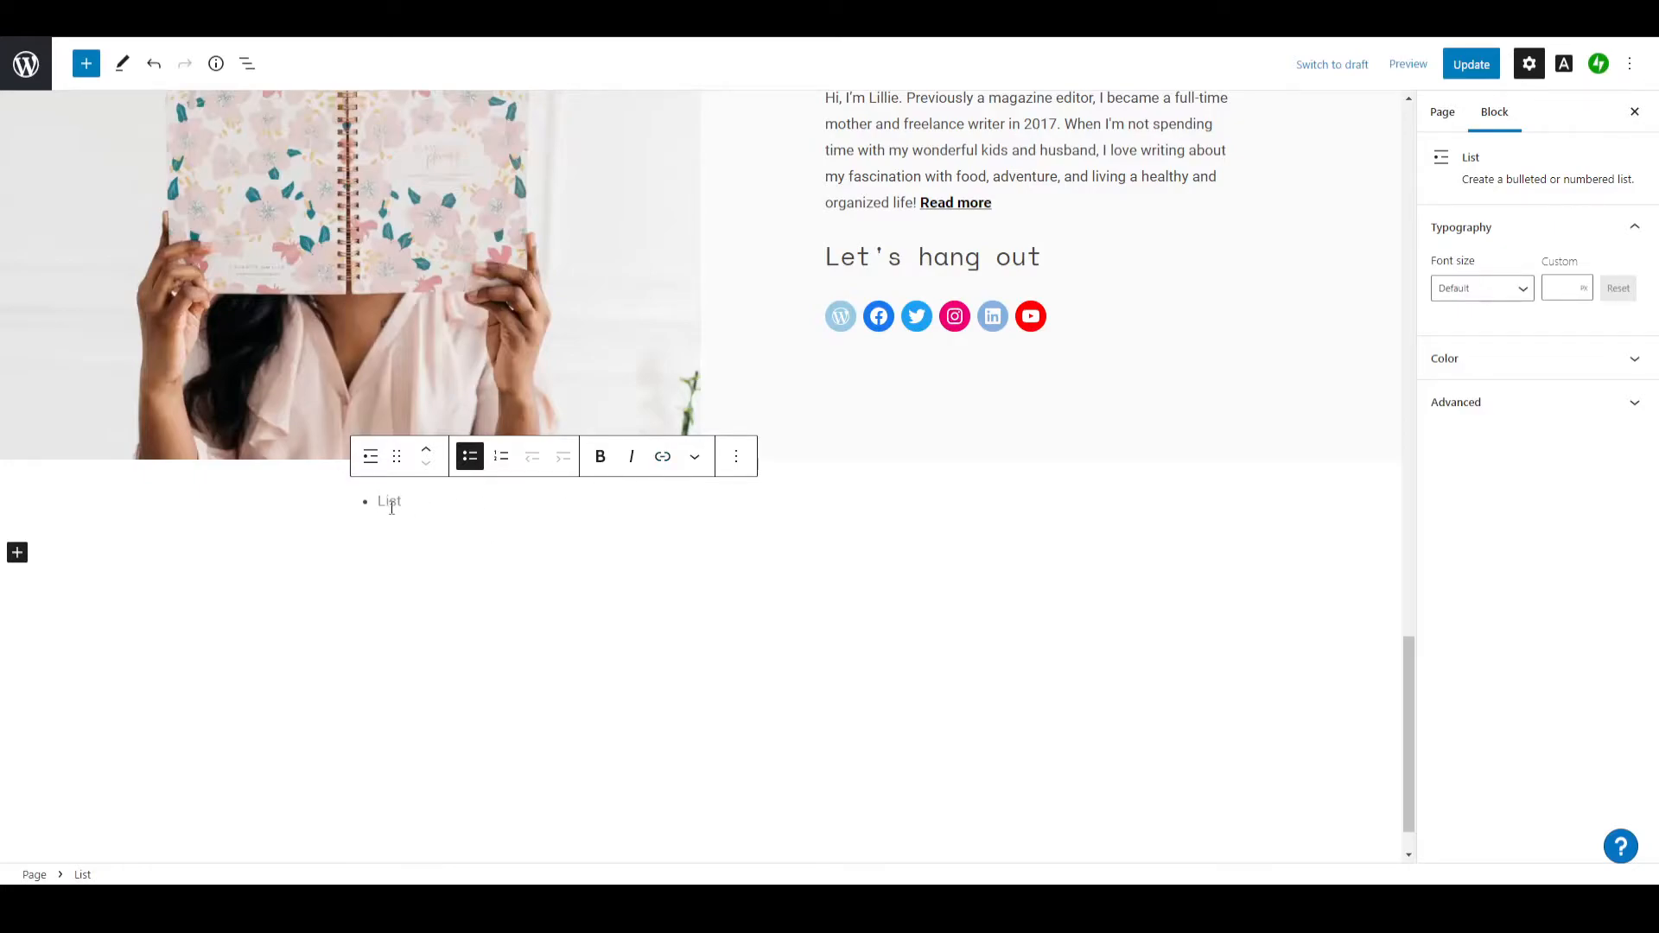
{"action": "type", "text": "Test"}
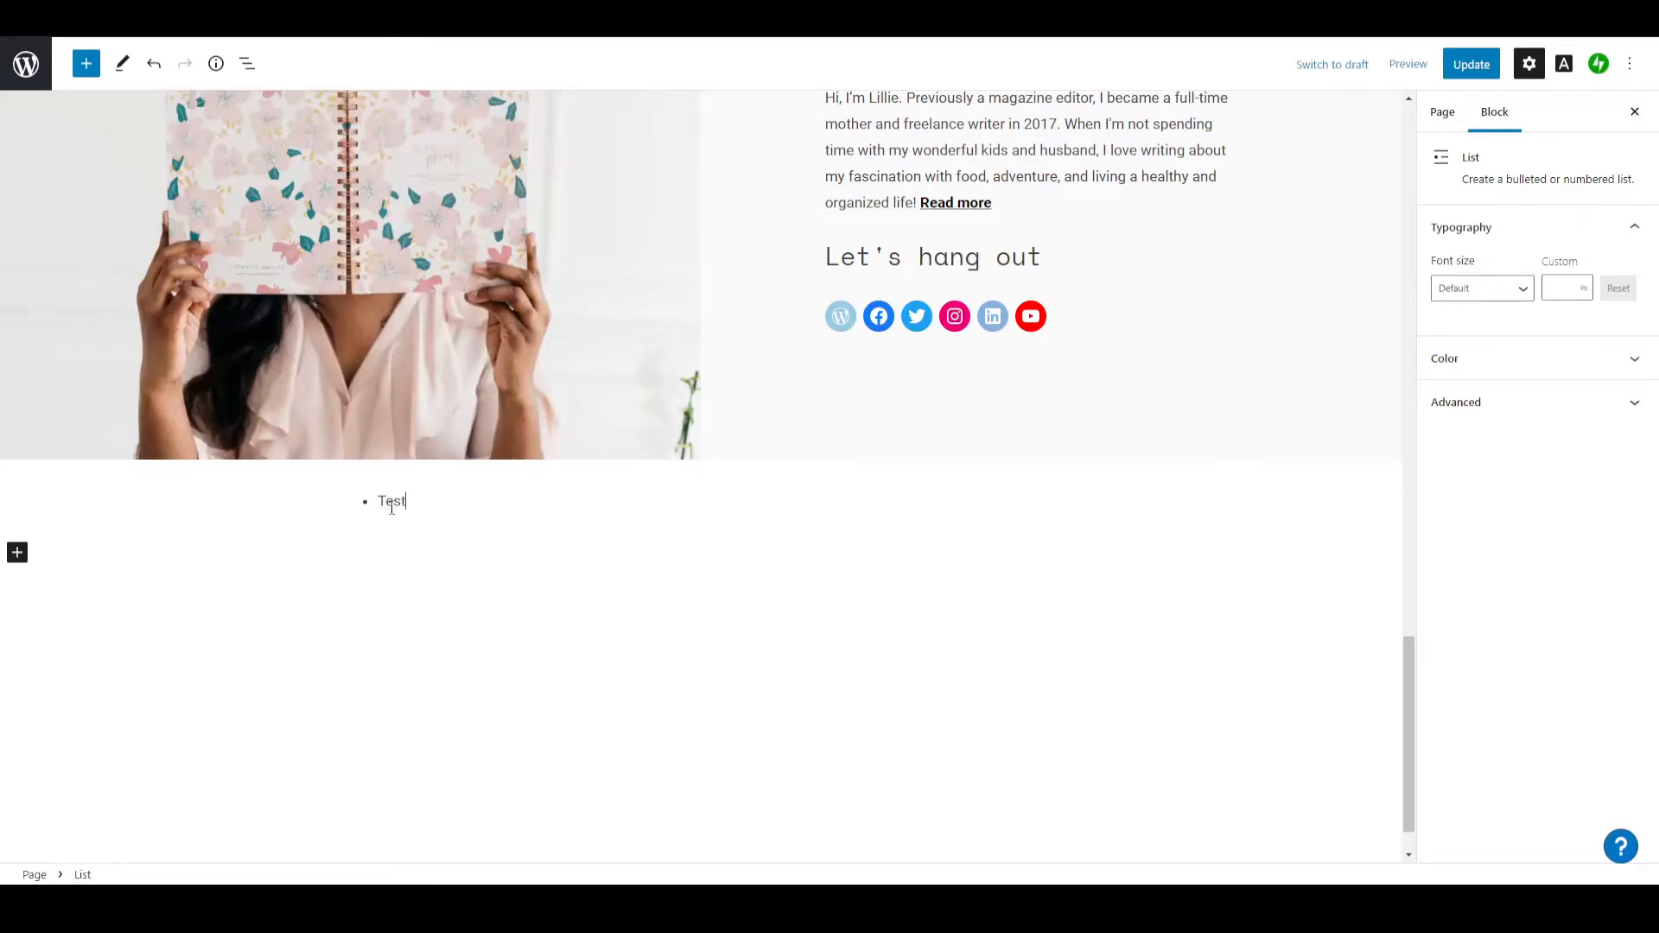
{"action": "key", "text": "Return"}
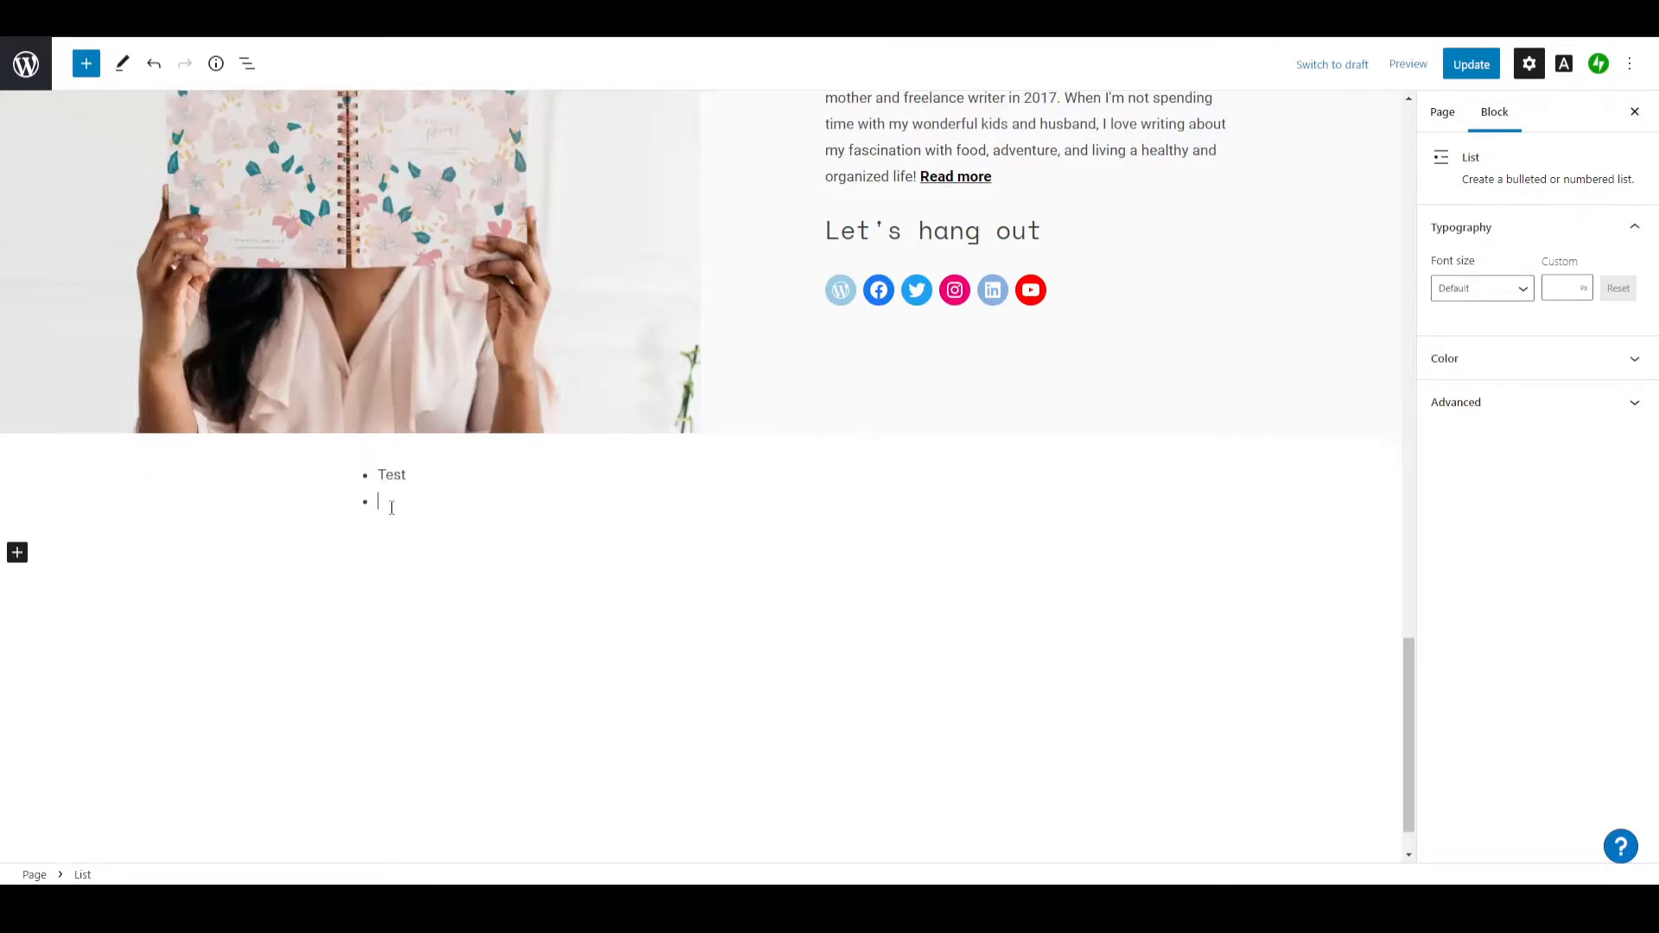
{"action": "type", "text": "test2"}
{"action": "key", "text": "Return"}
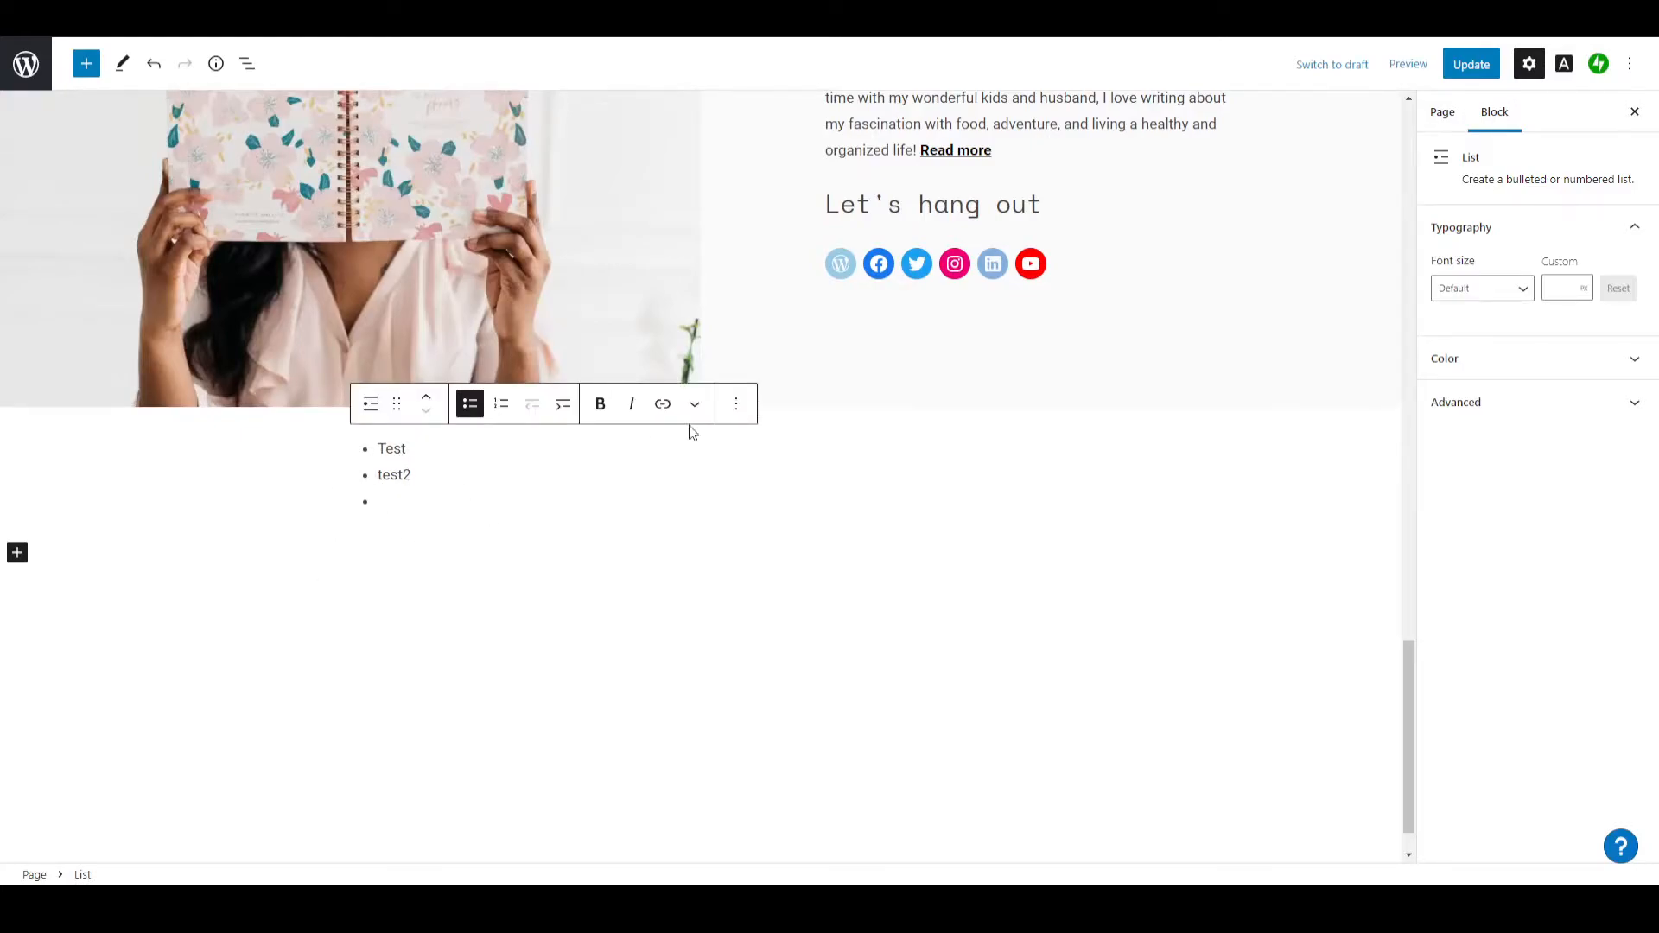
Remove the bulleted list block below the About Me section.
{"action": "left_click", "coordinate": [739, 403]}
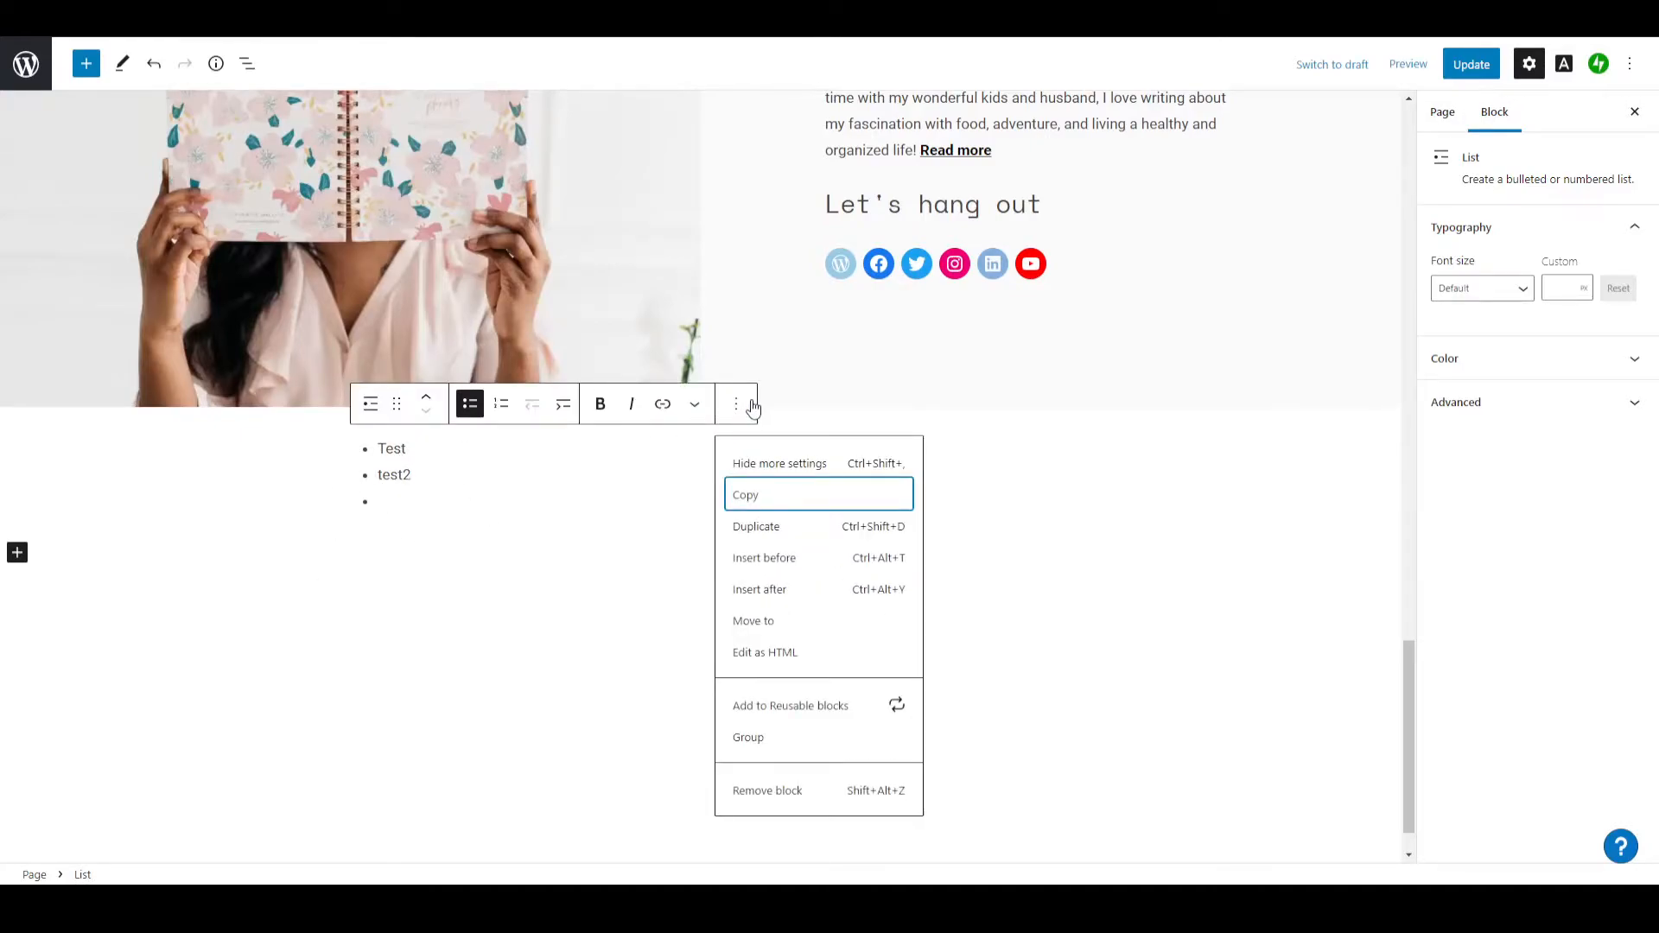
{"action": "left_click", "coordinate": [770, 793]}
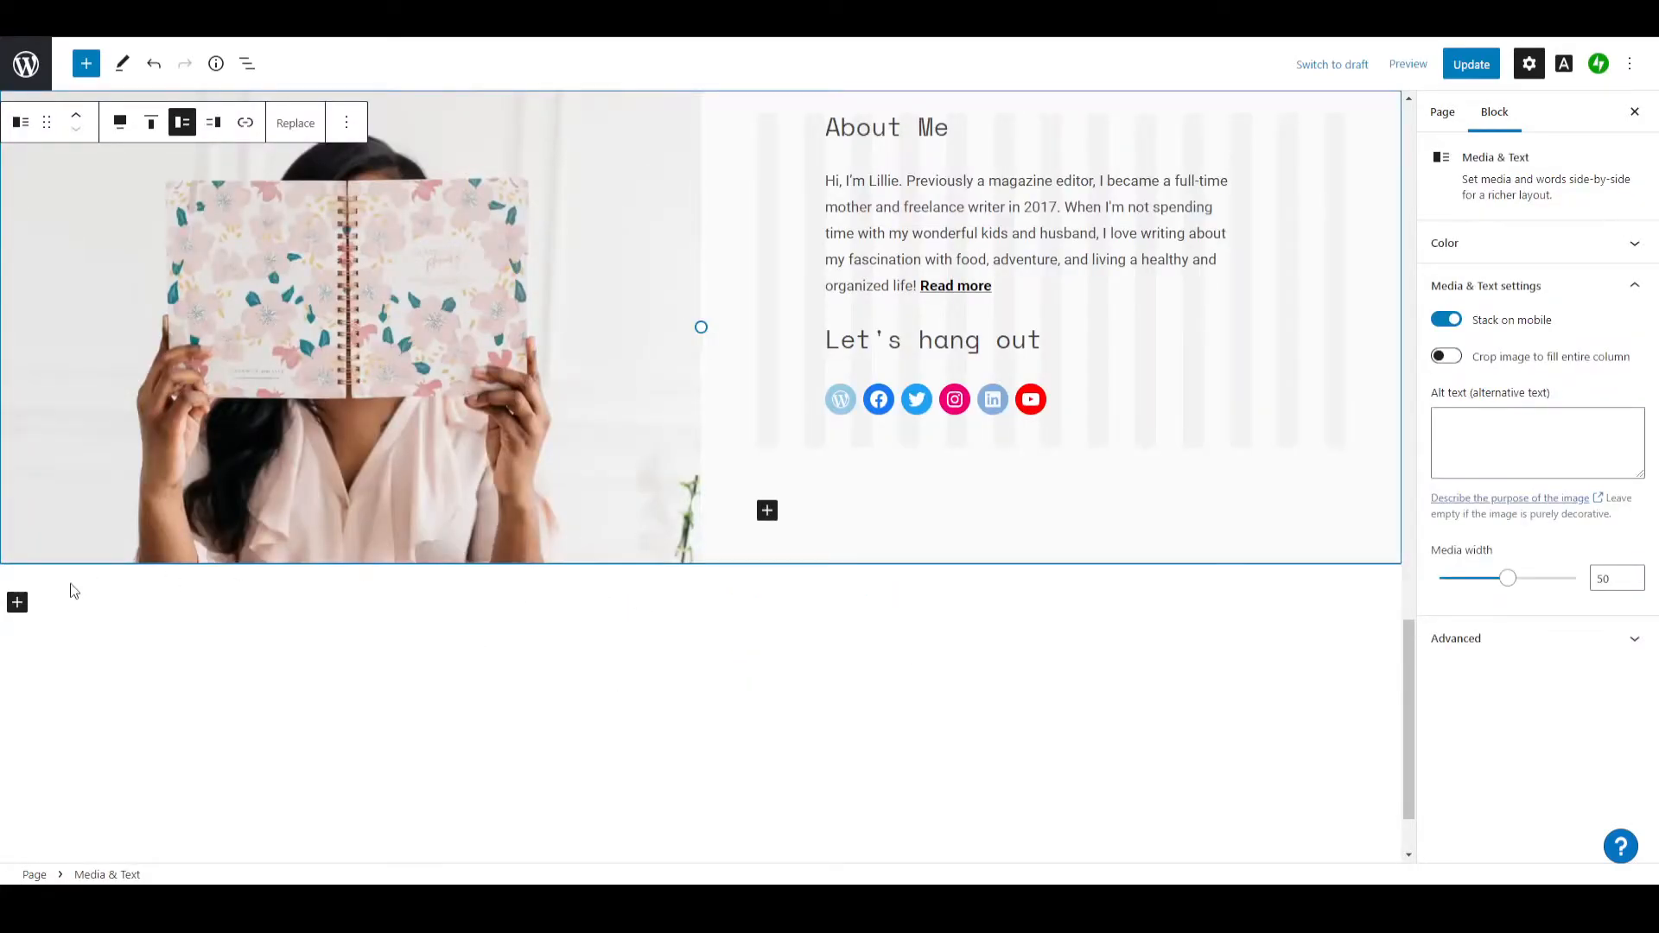
Add a Gallery block below the About Me section containing six media library photos: woman on bed, floral planner, globe, sticker planner, laptop desk and notebook.
{"action": "left_click", "coordinate": [18, 602]}
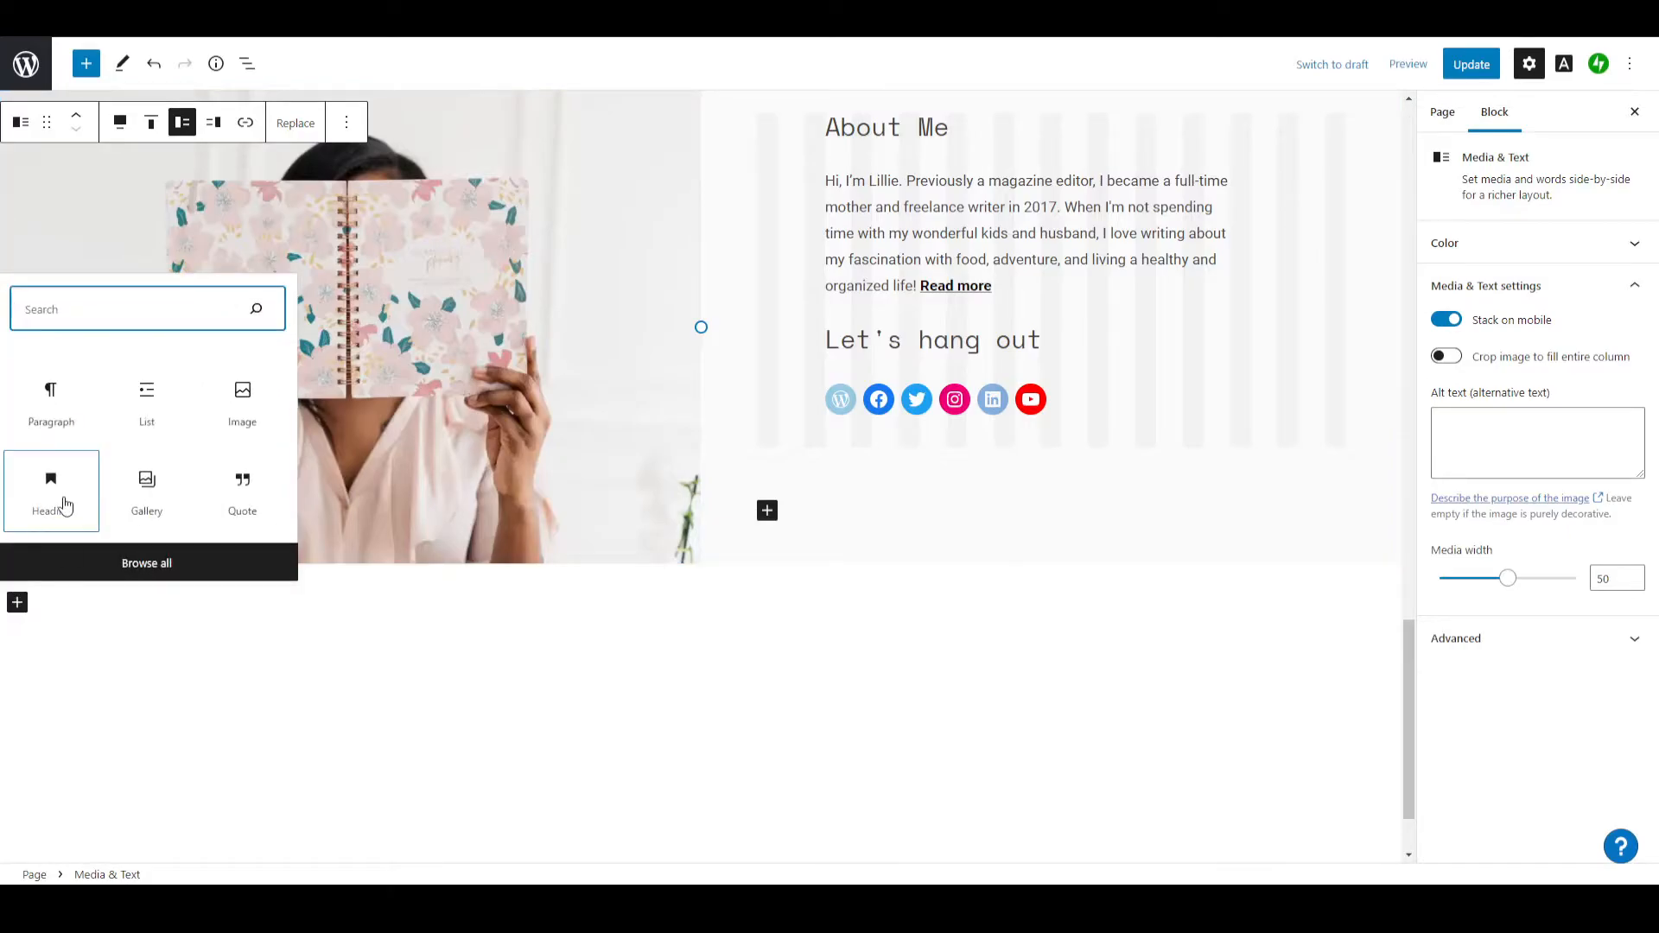
{"action": "left_click", "coordinate": [165, 512]}
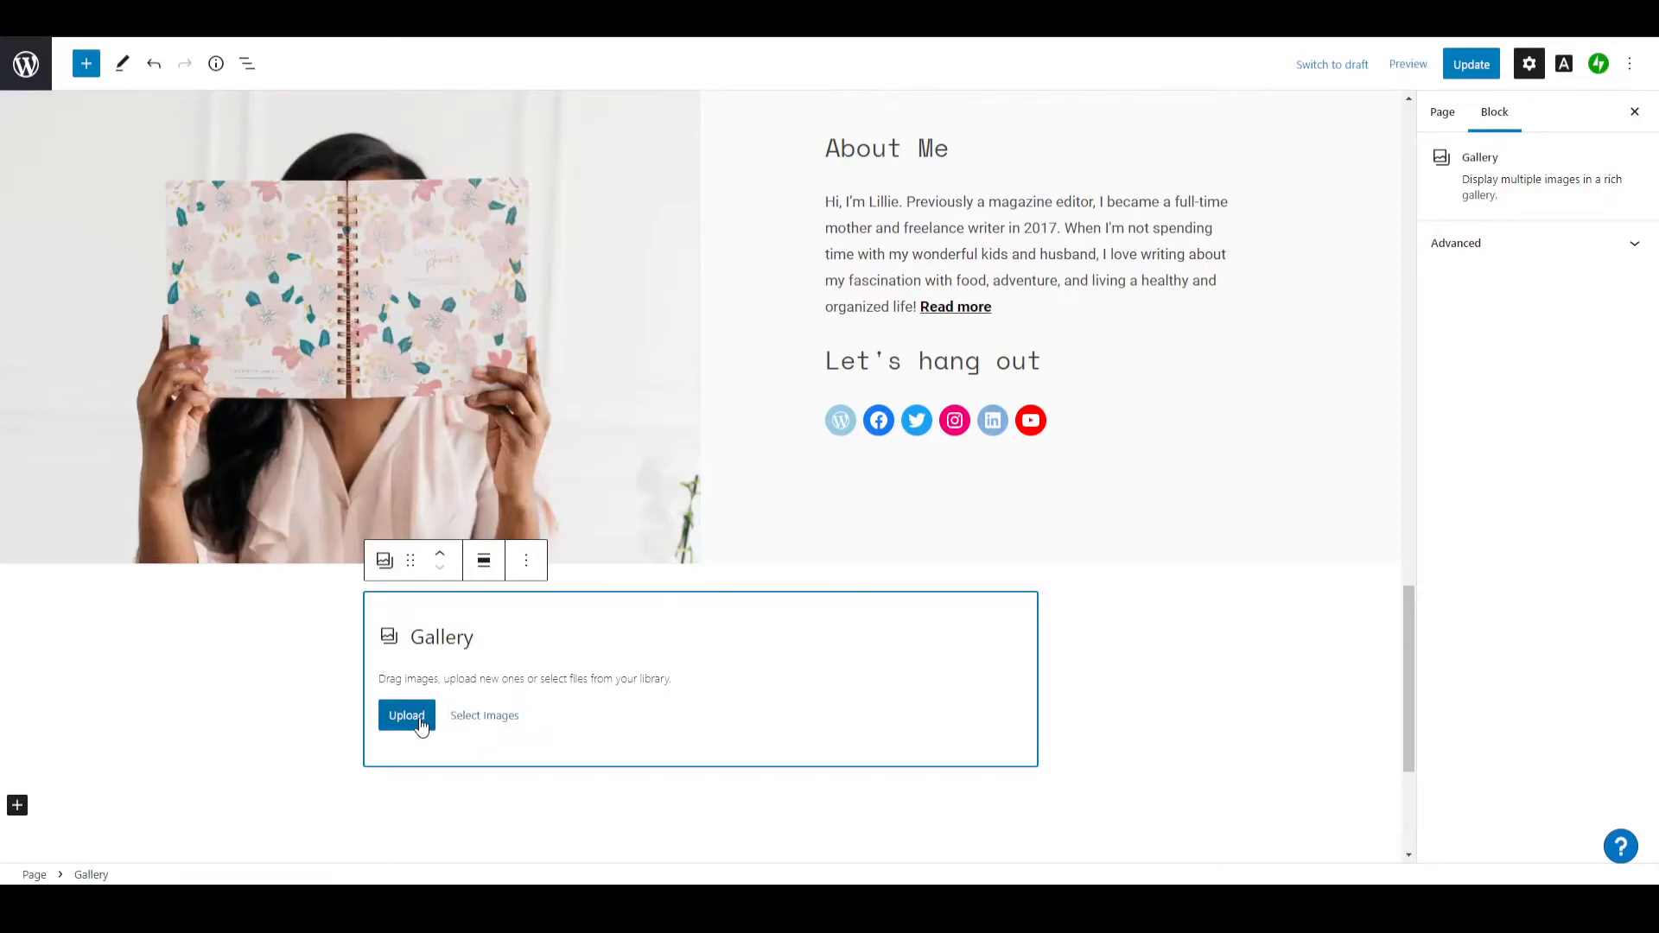
{"action": "left_click", "coordinate": [497, 730]}
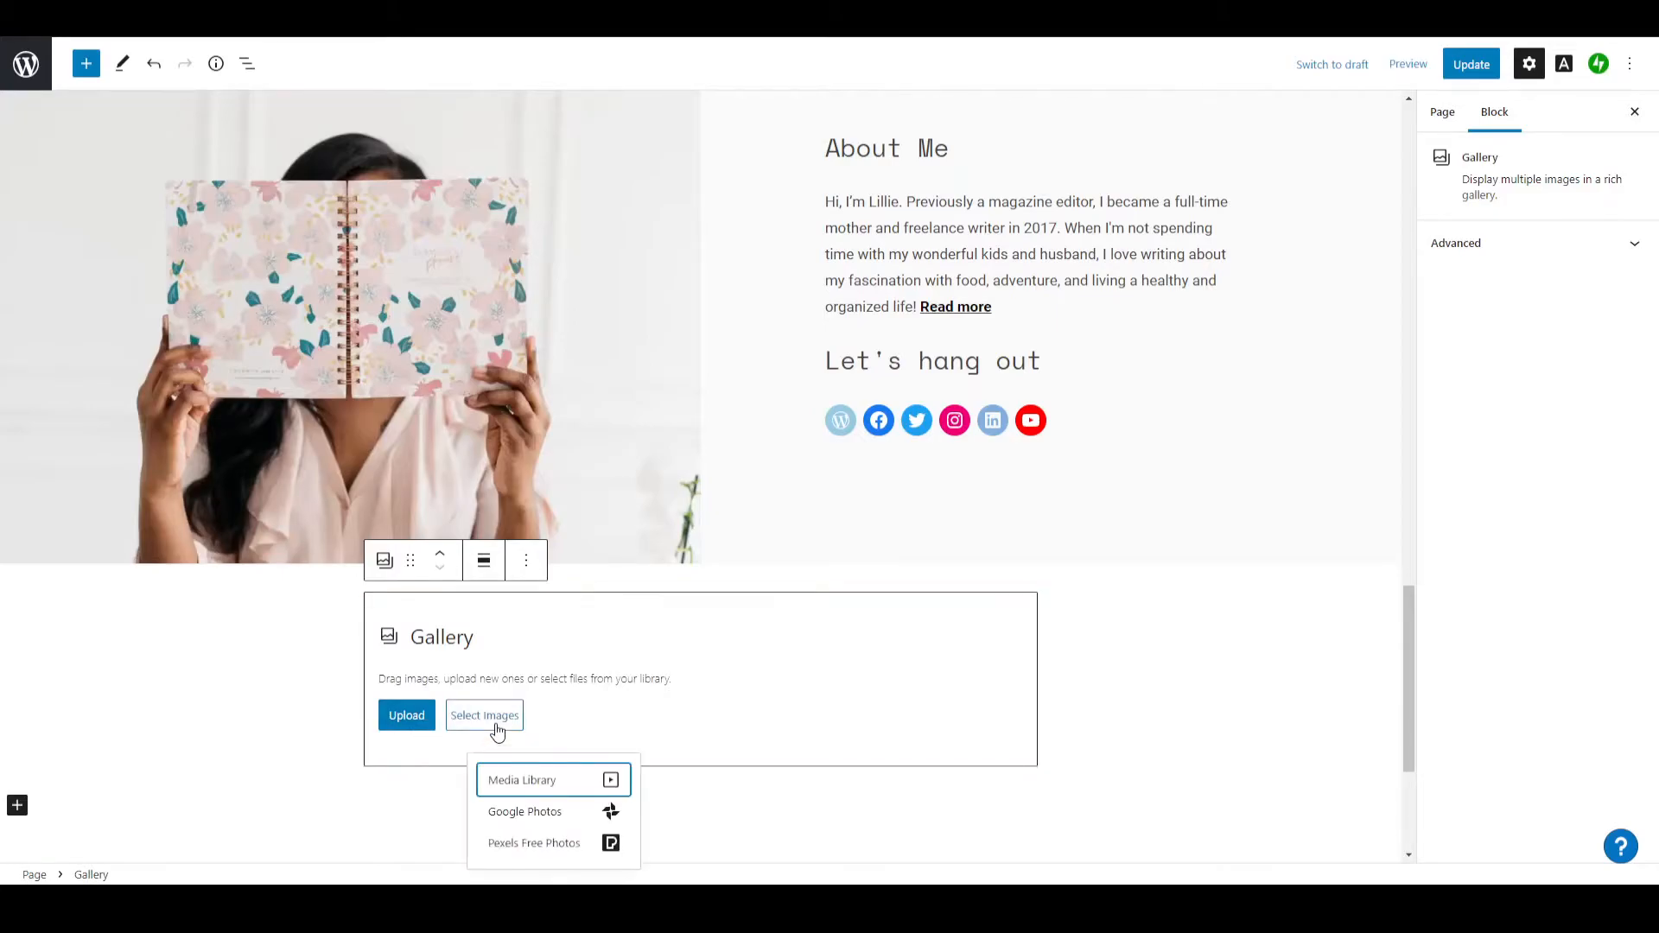
{"action": "left_click", "coordinate": [529, 782]}
{"action": "left_click", "coordinate": [399, 308]}
{"action": "left_click", "coordinate": [508, 318]}
{"action": "left_click", "coordinate": [775, 563]}
{"action": "left_click", "coordinate": [581, 540]}
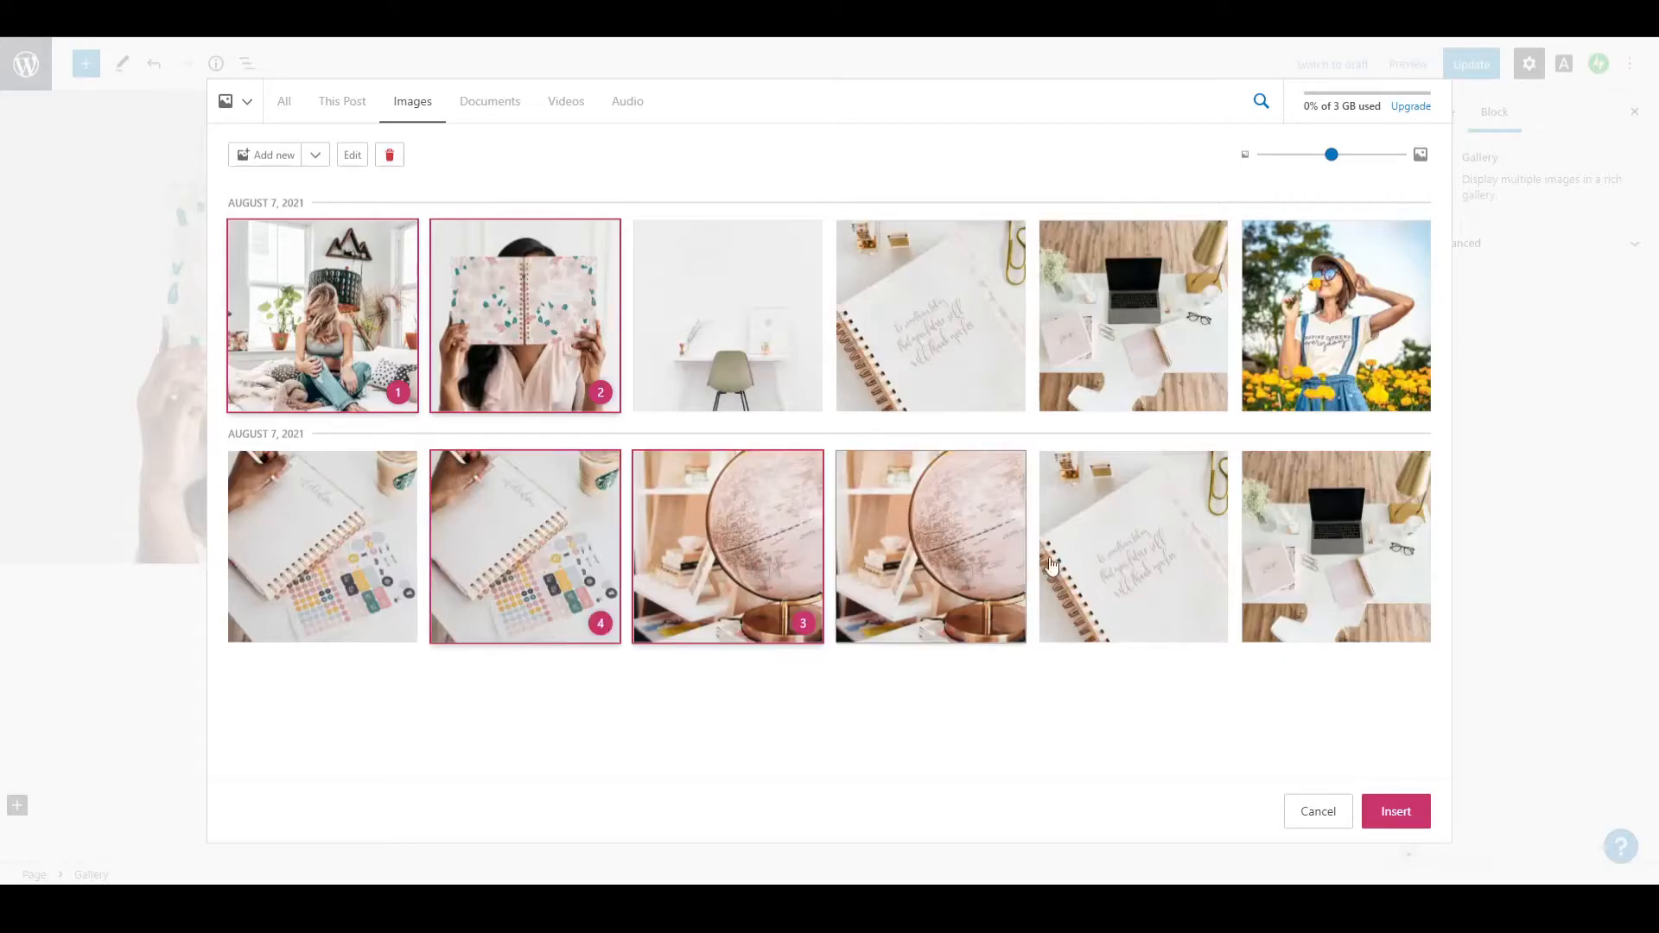
{"action": "left_click", "coordinate": [1314, 545]}
{"action": "left_click", "coordinate": [1154, 548]}
{"action": "left_click", "coordinate": [1396, 812]}
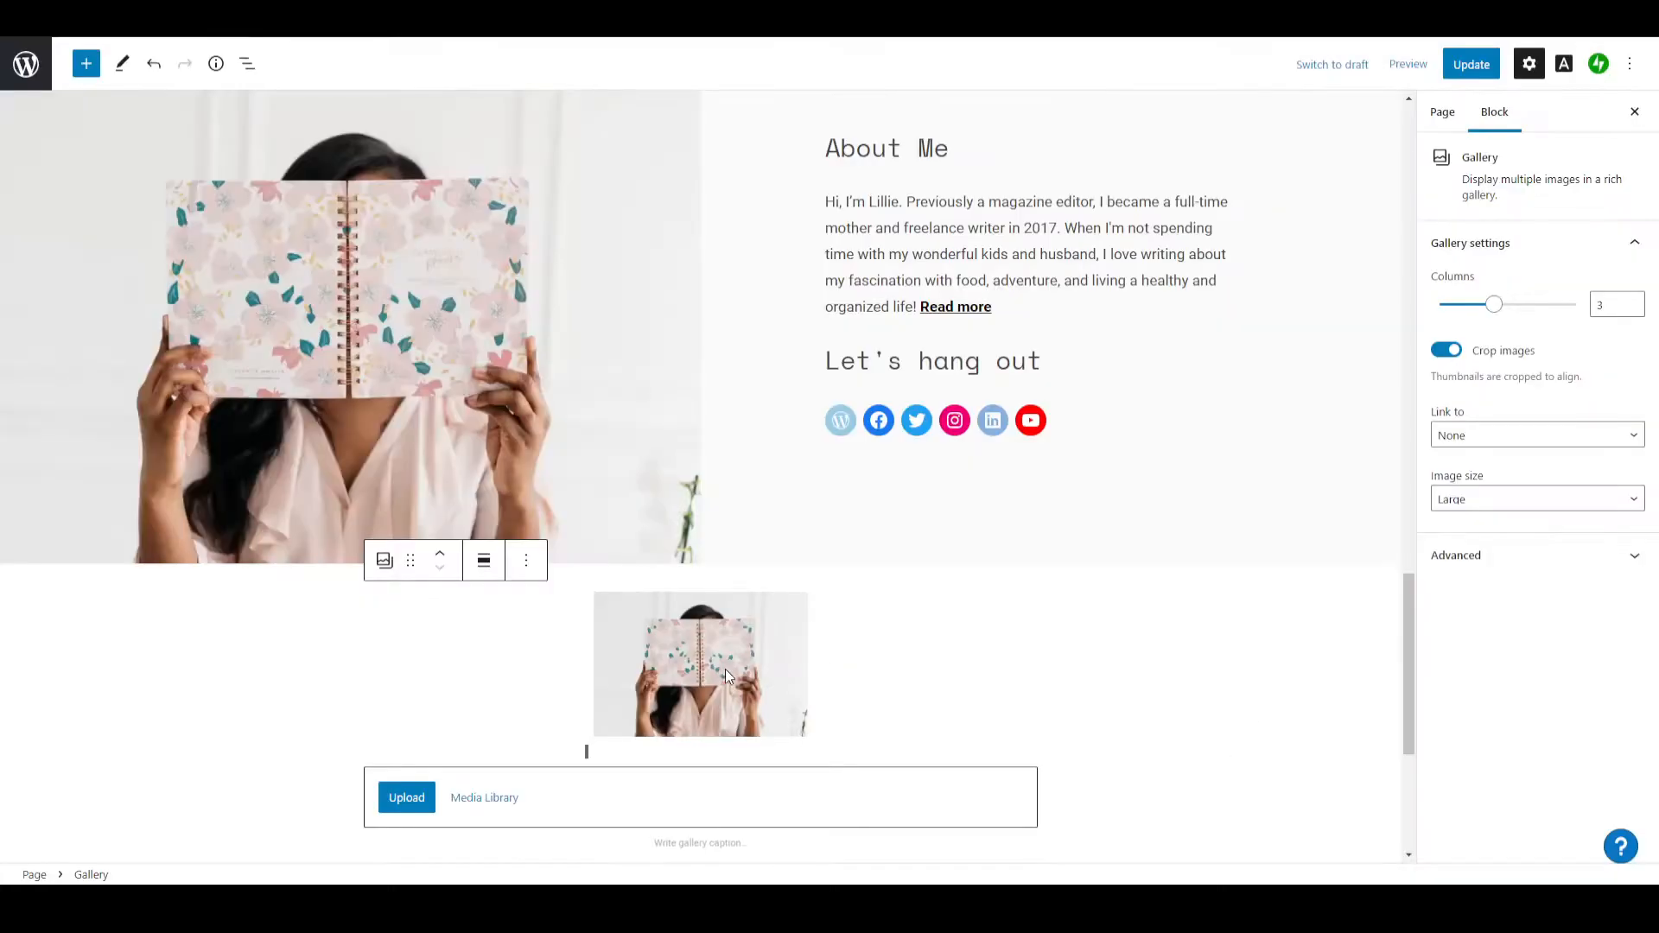
{"action": "scroll", "coordinate": [622, 726], "scroll_direction": "down", "scroll_amount": 4}
{"action": "scroll", "coordinate": [614, 717], "scroll_direction": "down", "scroll_amount": 1}
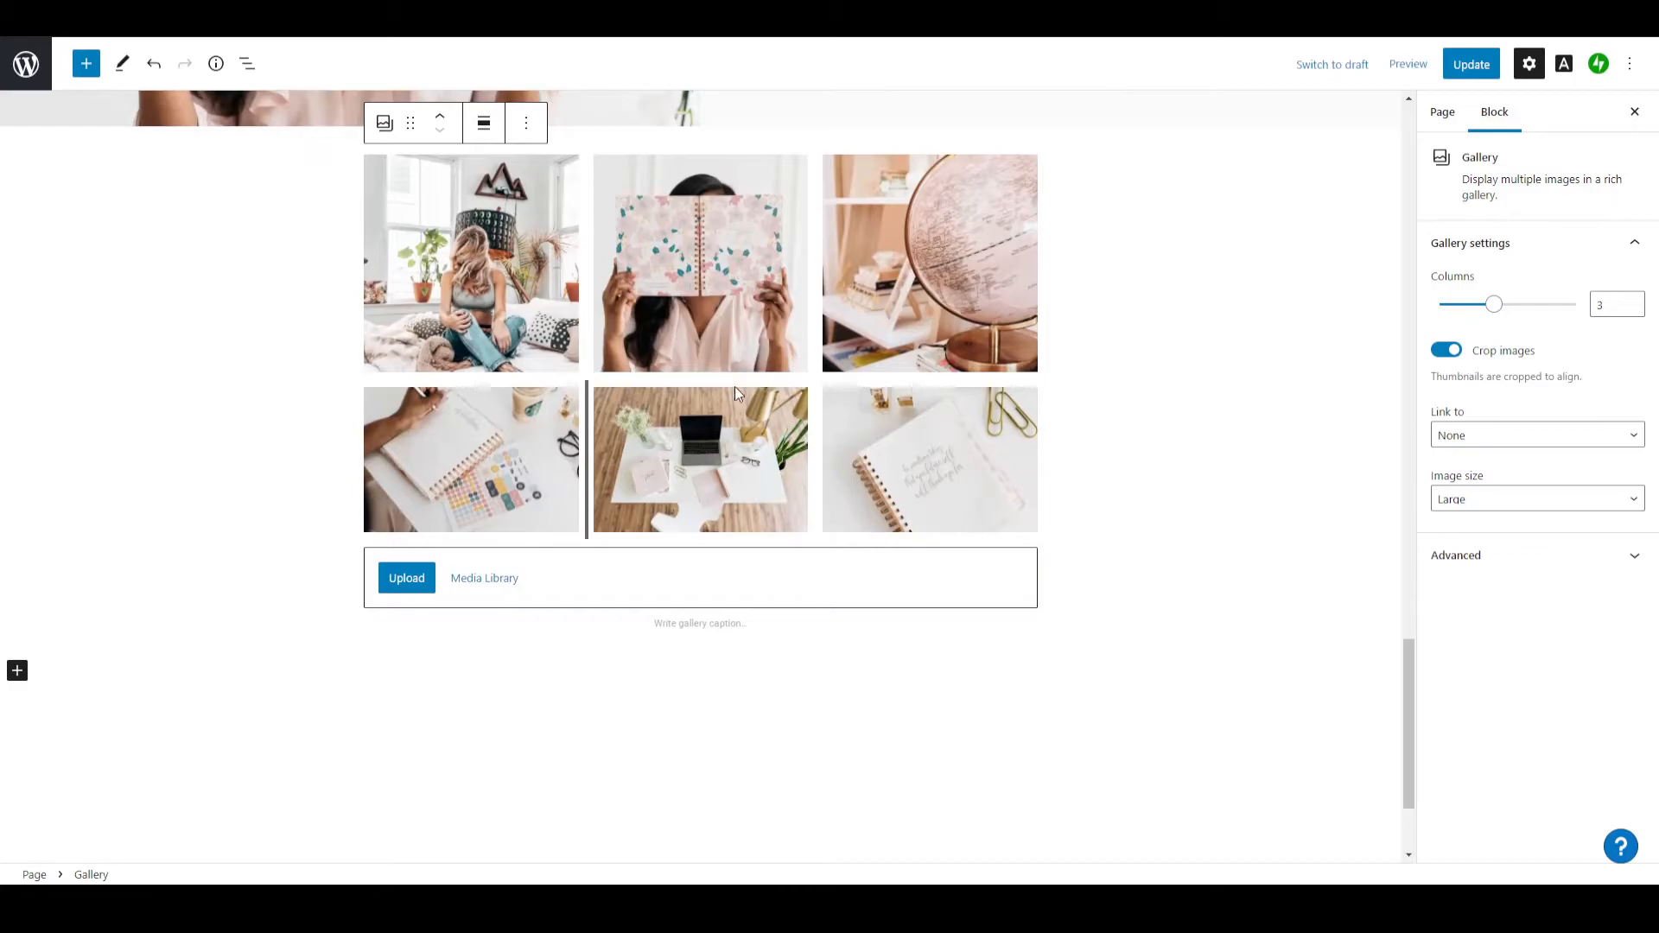
{"action": "scroll", "coordinate": [619, 440], "scroll_direction": "down", "scroll_amount": 2}
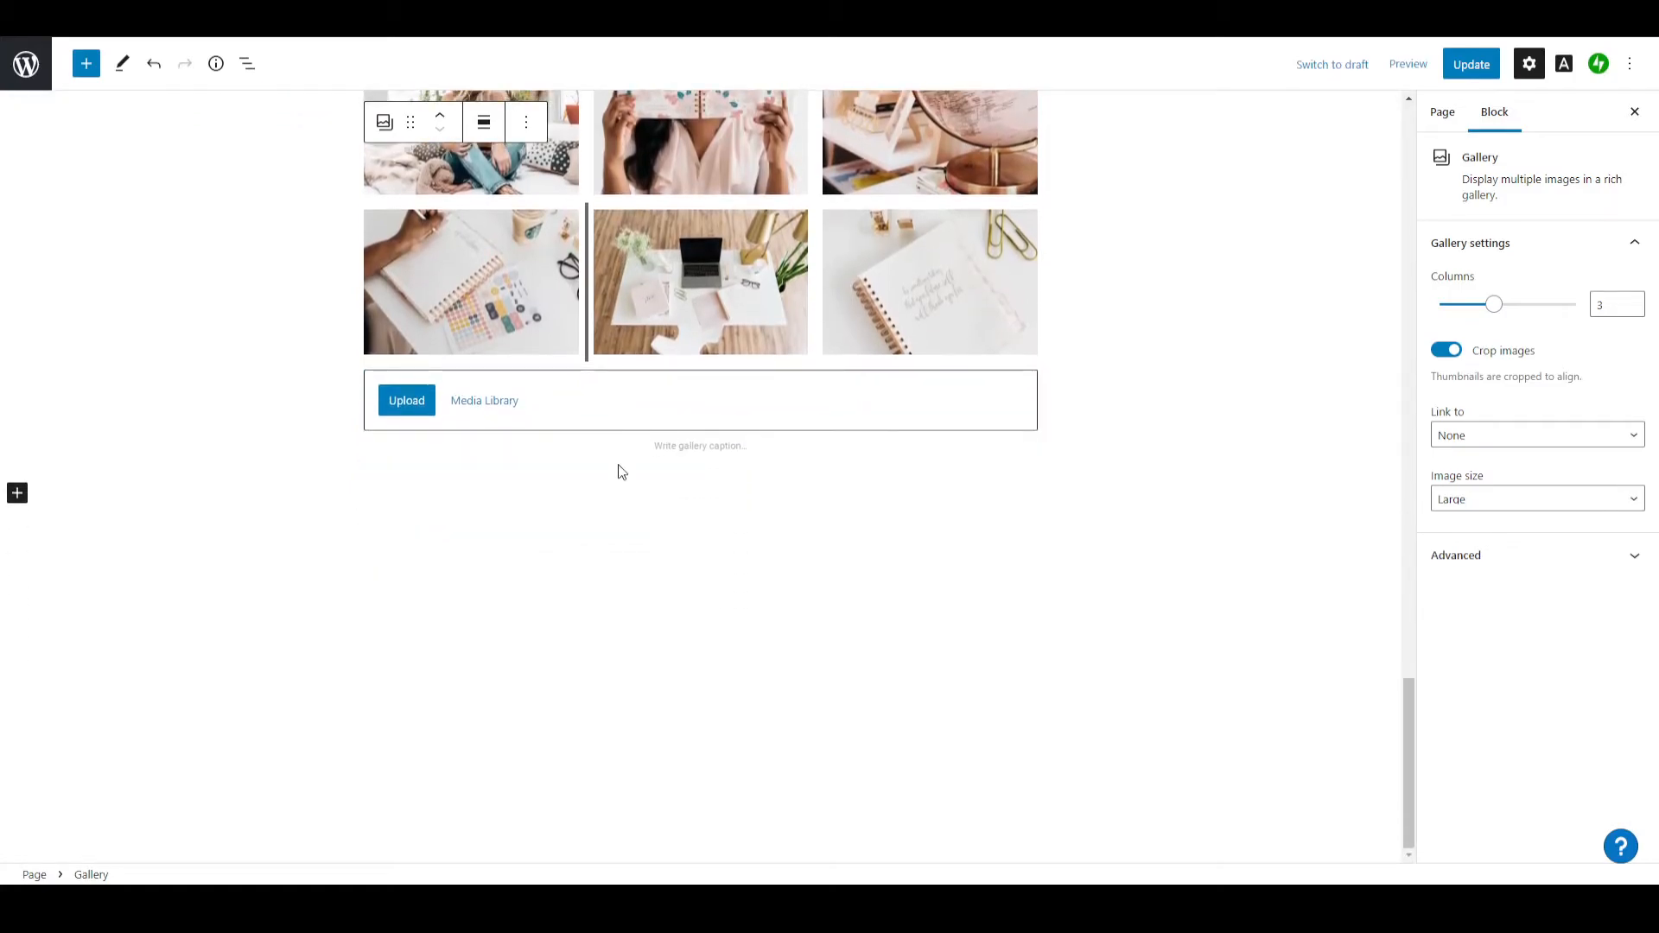
Publish the homepage changes and open the site customizer.
{"action": "scroll", "coordinate": [619, 470], "scroll_direction": "up", "scroll_amount": 10}
{"action": "scroll", "coordinate": [618, 471], "scroll_direction": "up", "scroll_amount": 12}
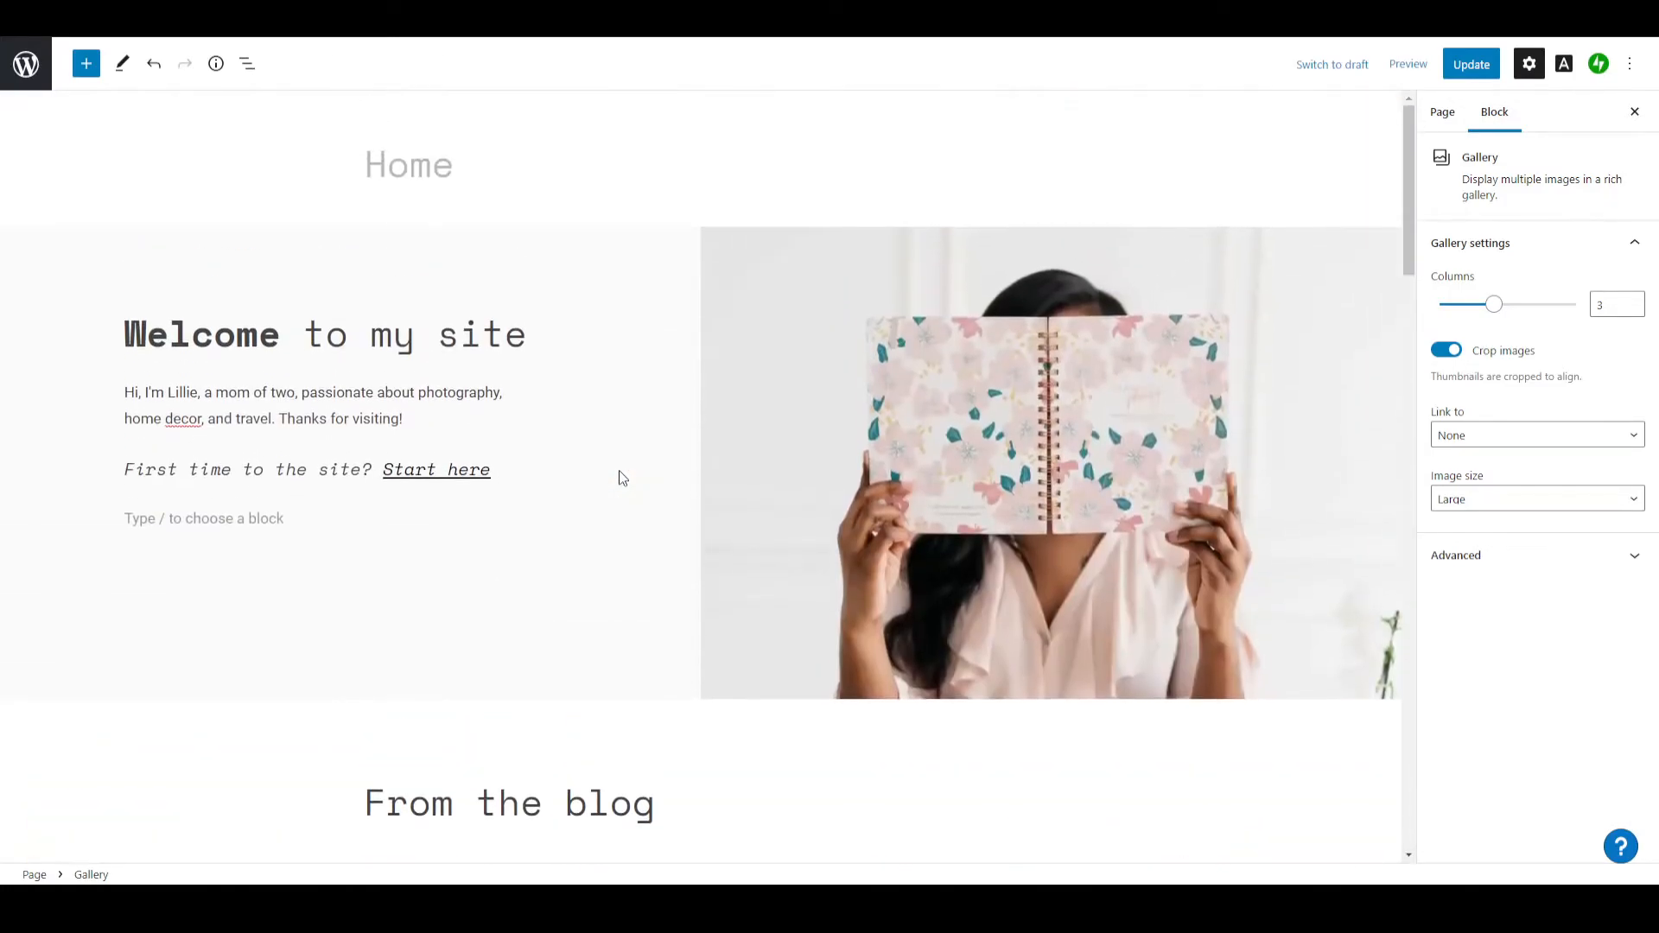
{"action": "left_click", "coordinate": [138, 394]}
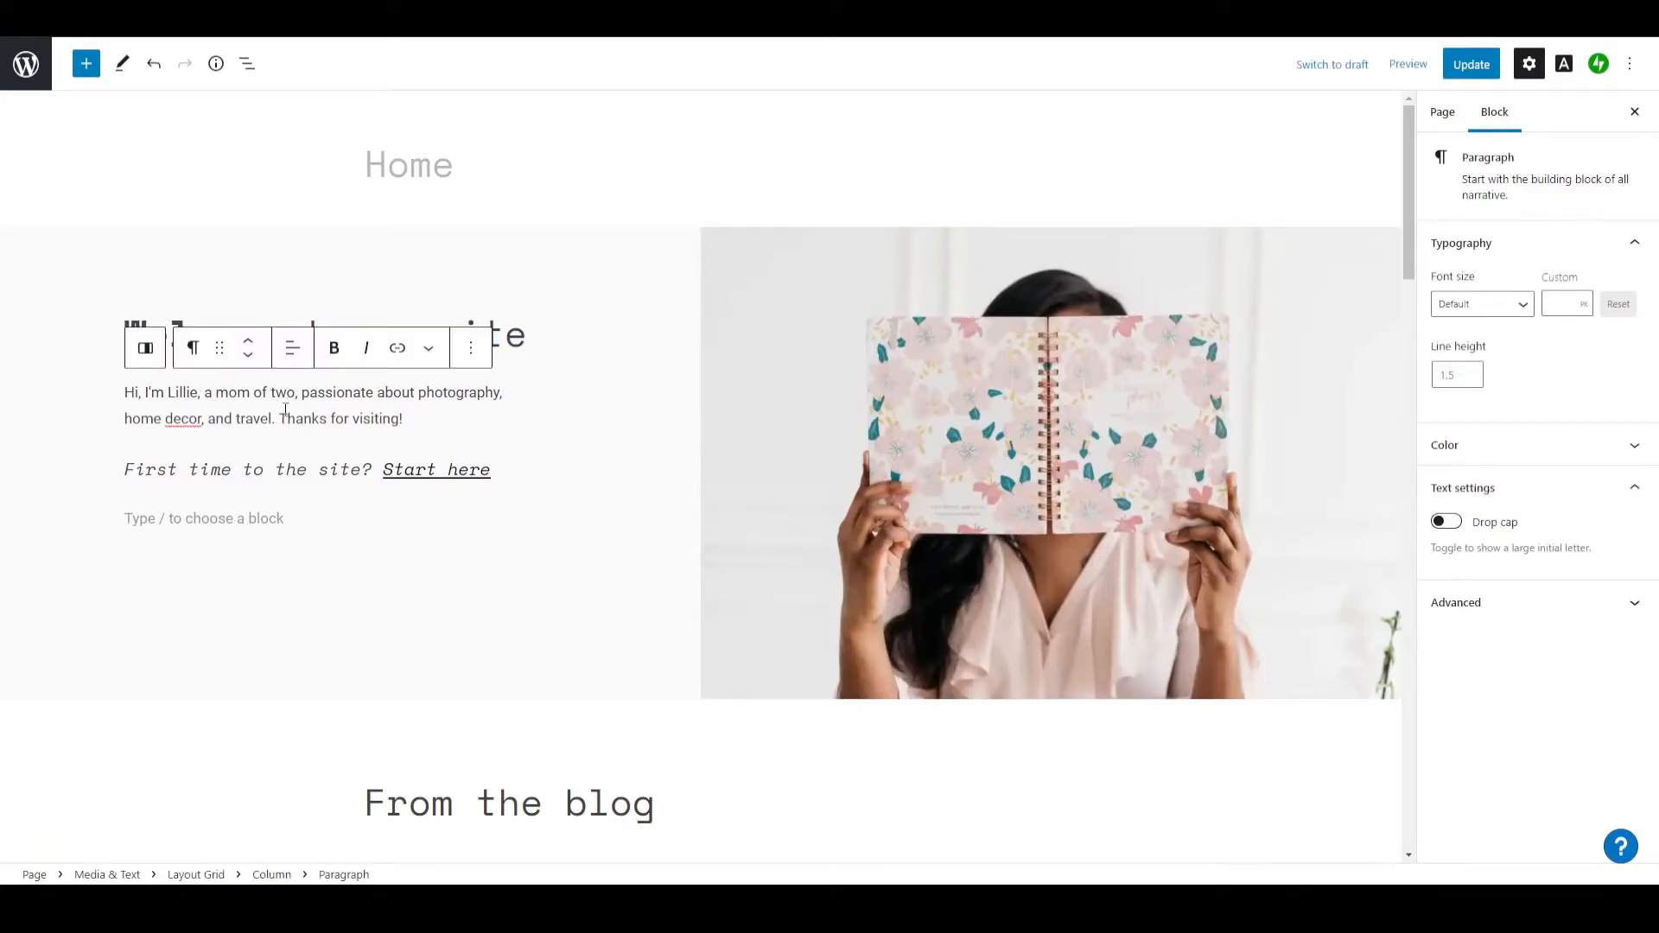
{"action": "scroll", "coordinate": [527, 574], "scroll_direction": "down", "scroll_amount": 6}
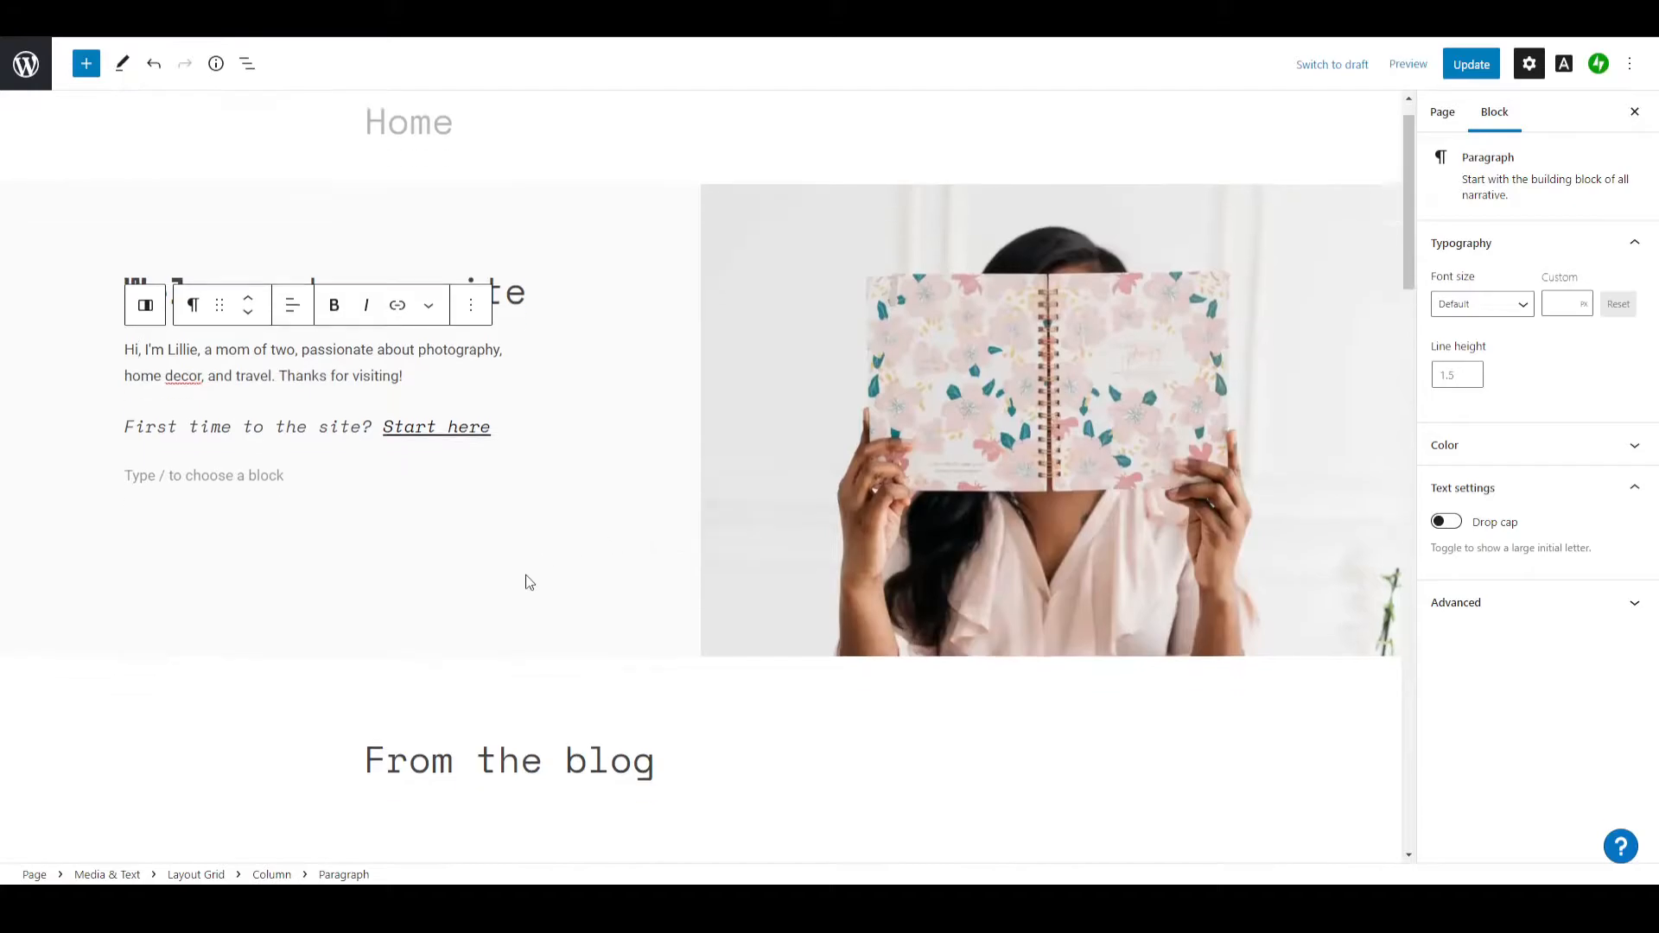
{"action": "scroll", "coordinate": [529, 566], "scroll_direction": "up", "scroll_amount": 6}
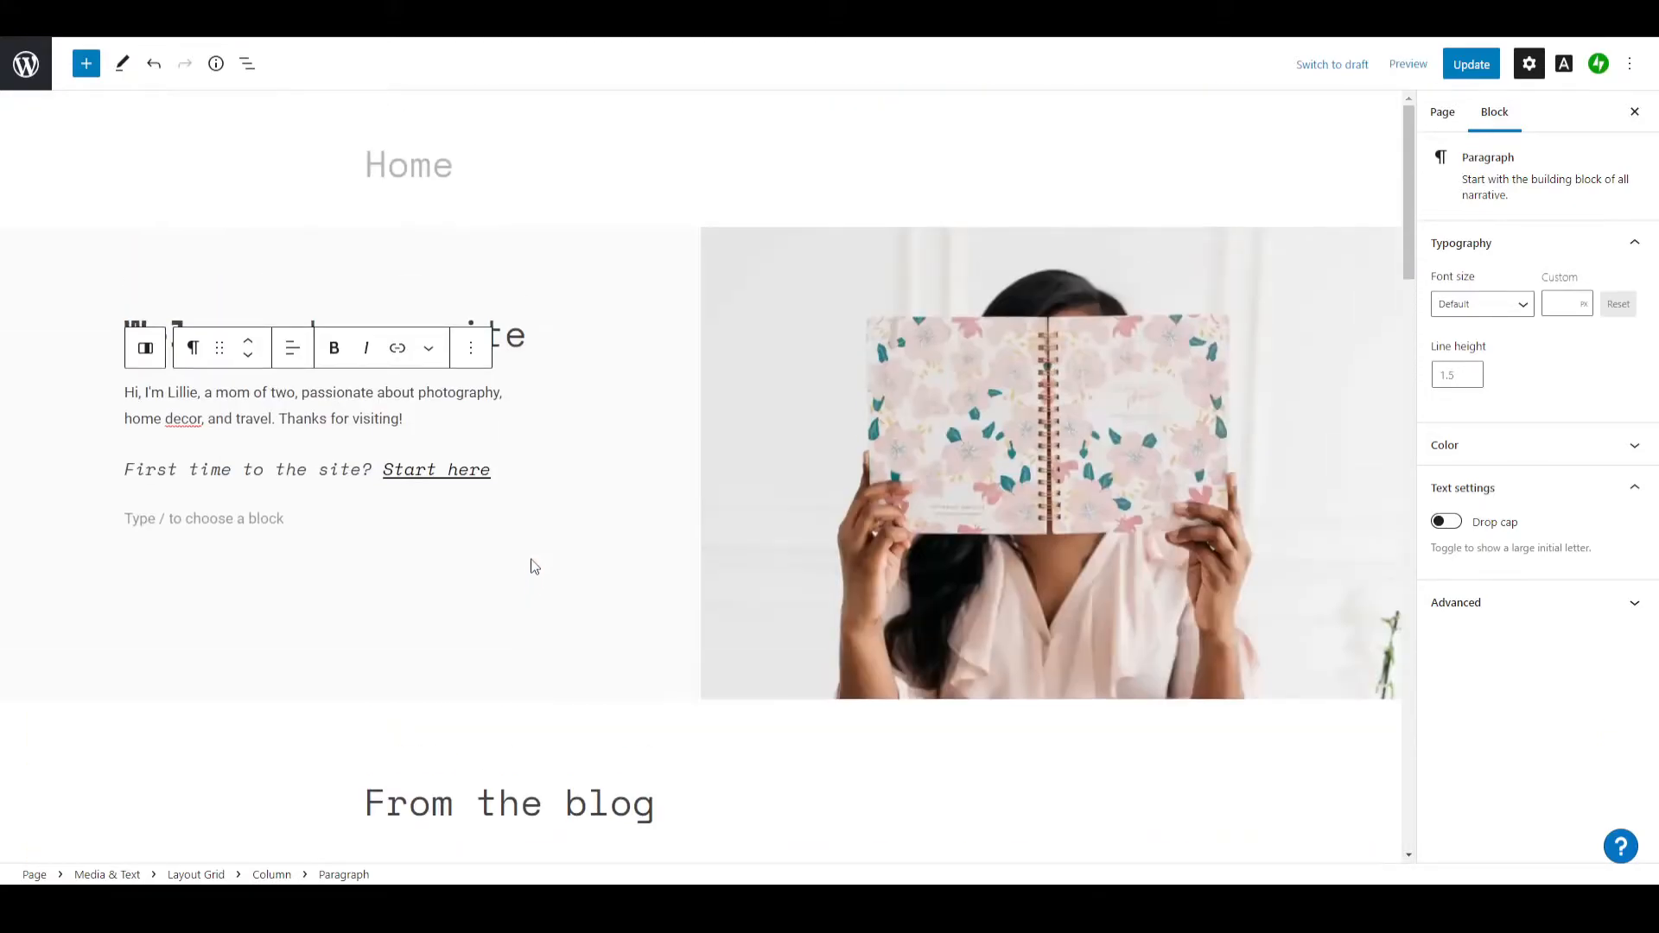
{"action": "left_click", "coordinate": [1459, 66]}
{"action": "left_click", "coordinate": [149, 829]}
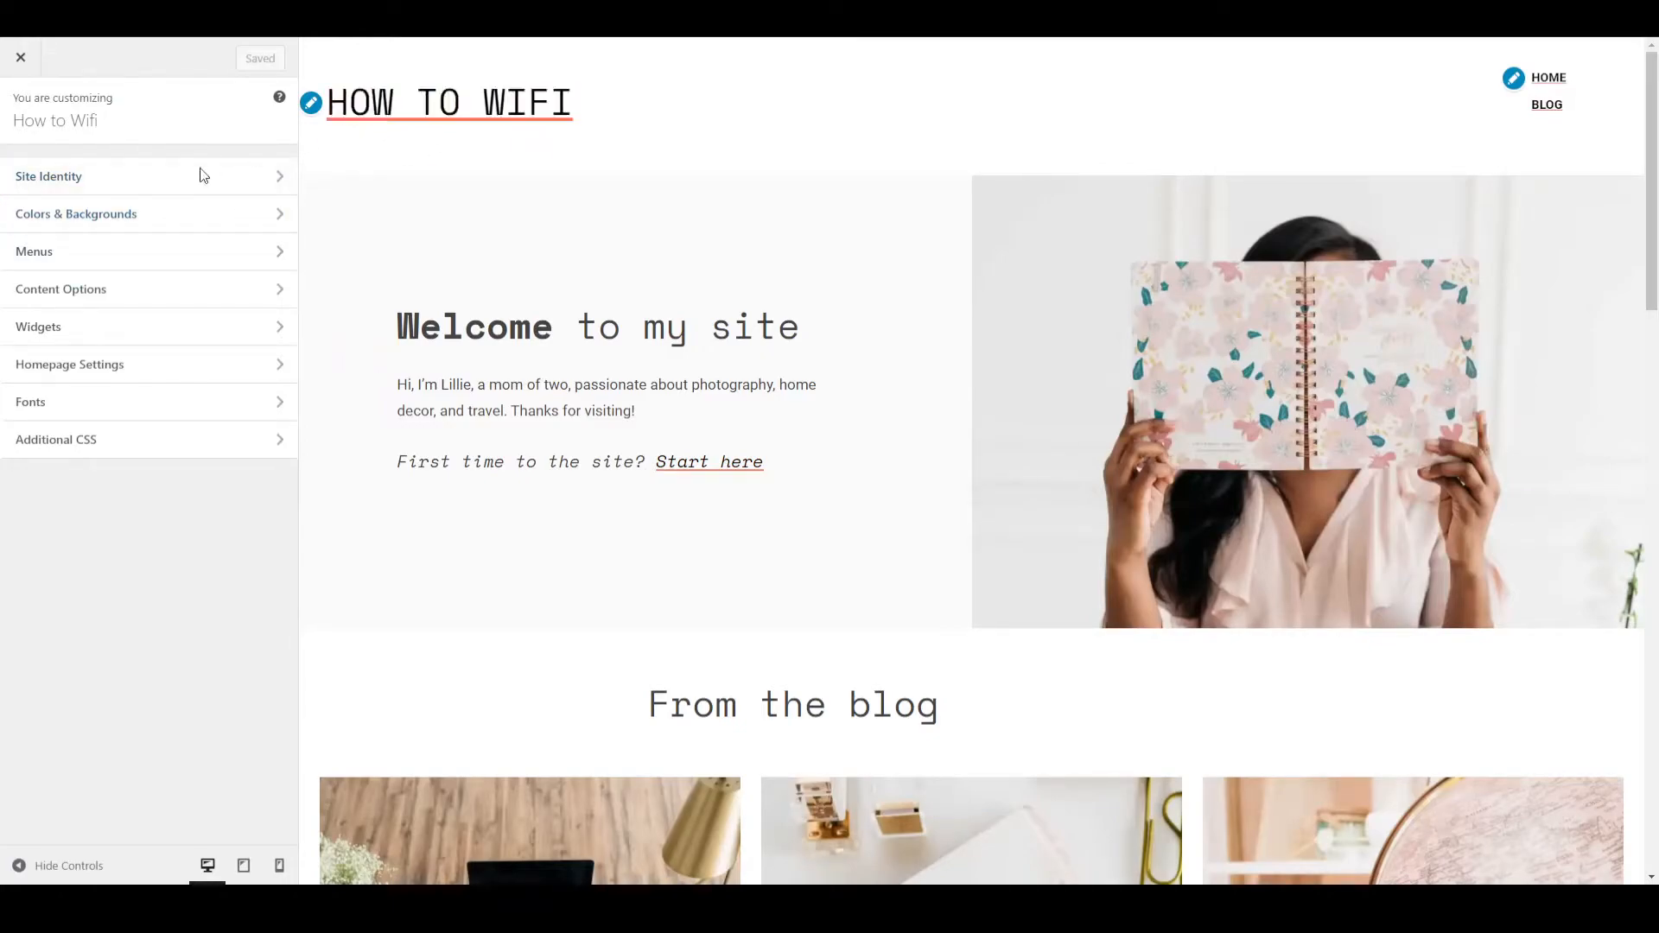
Choose the How to Wifi diamond image, unnamed__2_-removebg-preview.png, as the site logo in Site Identity.
{"action": "left_click", "coordinate": [38, 186]}
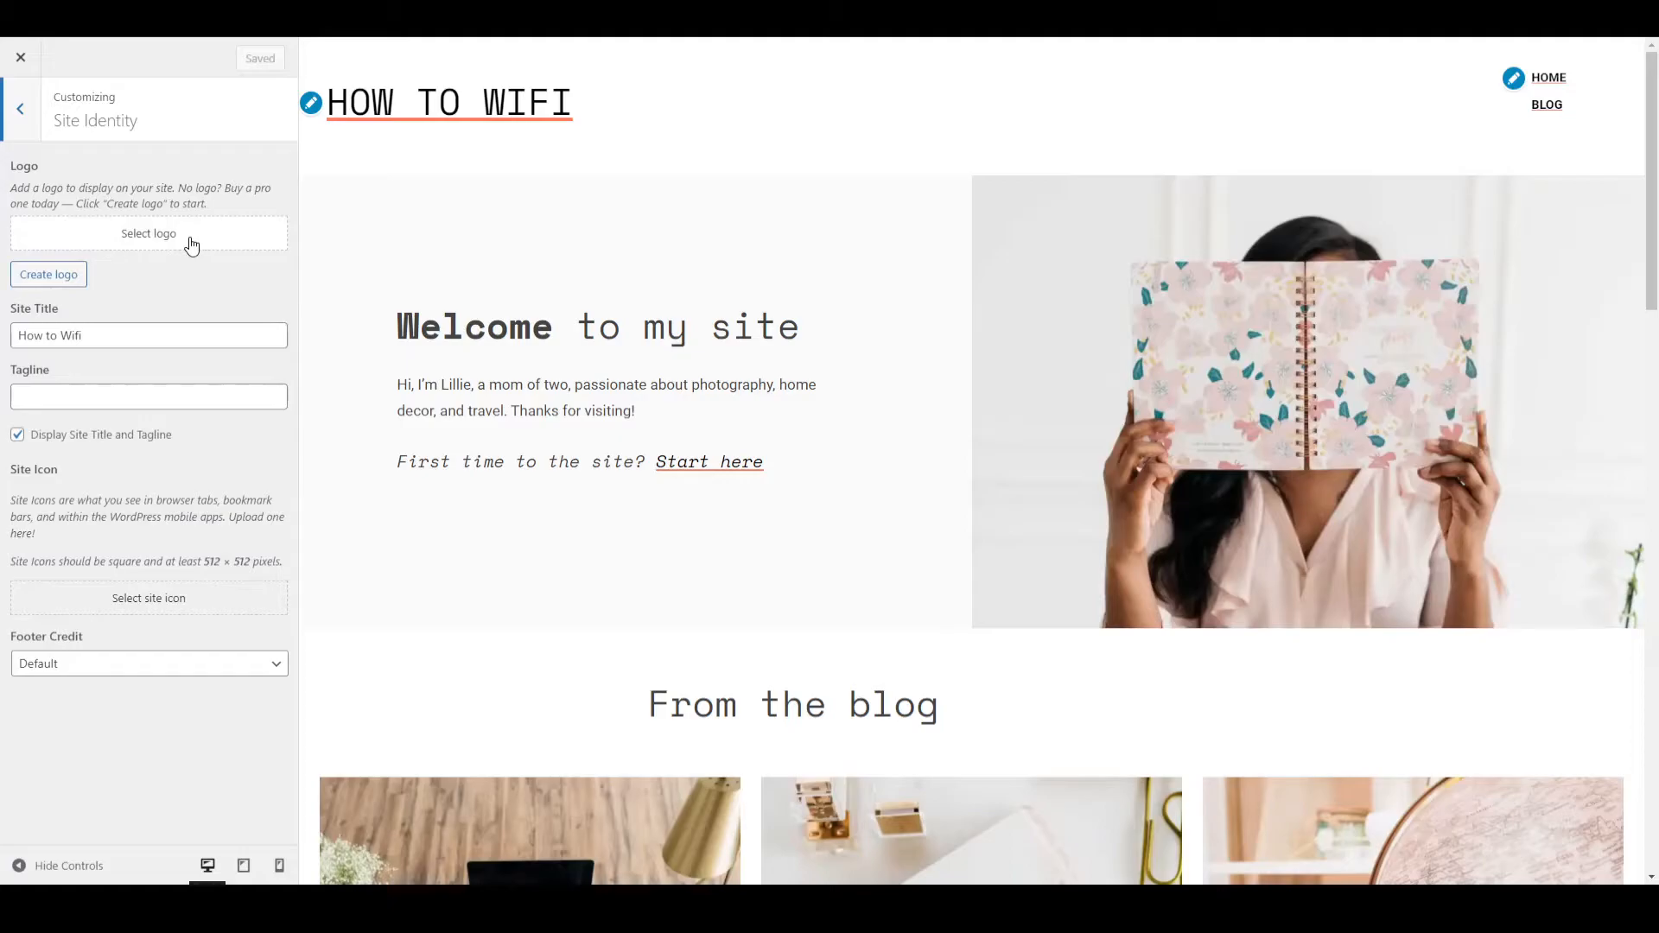
{"action": "left_click", "coordinate": [142, 247]}
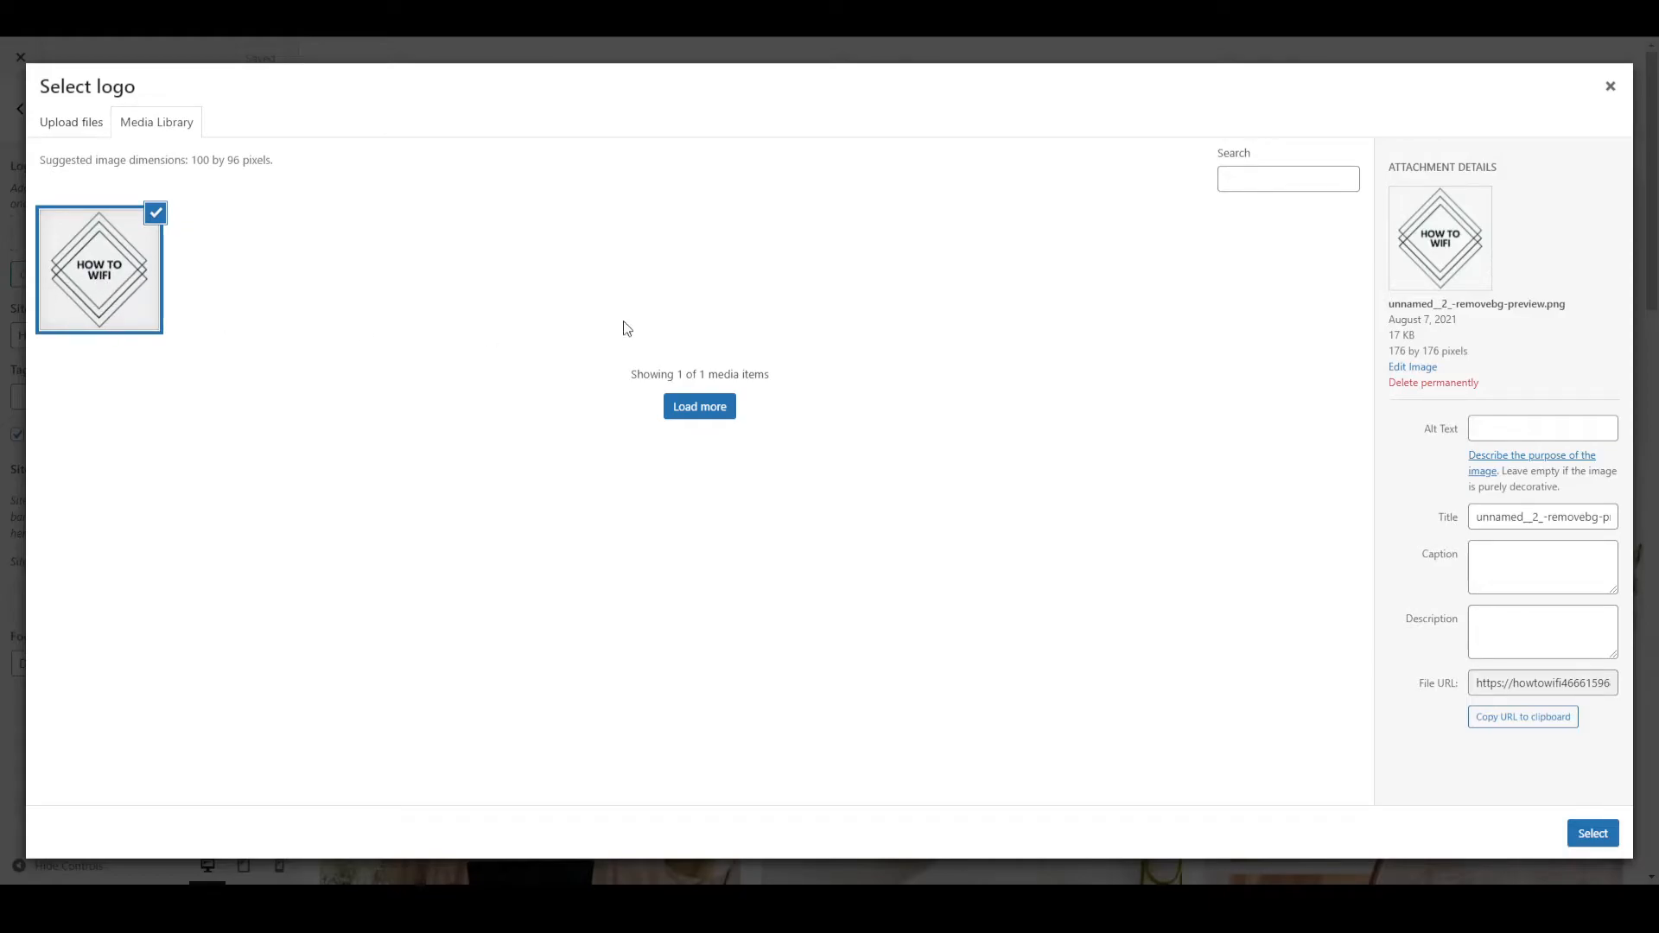
{"action": "left_click", "coordinate": [1519, 430]}
{"action": "left_click", "coordinate": [1491, 523]}
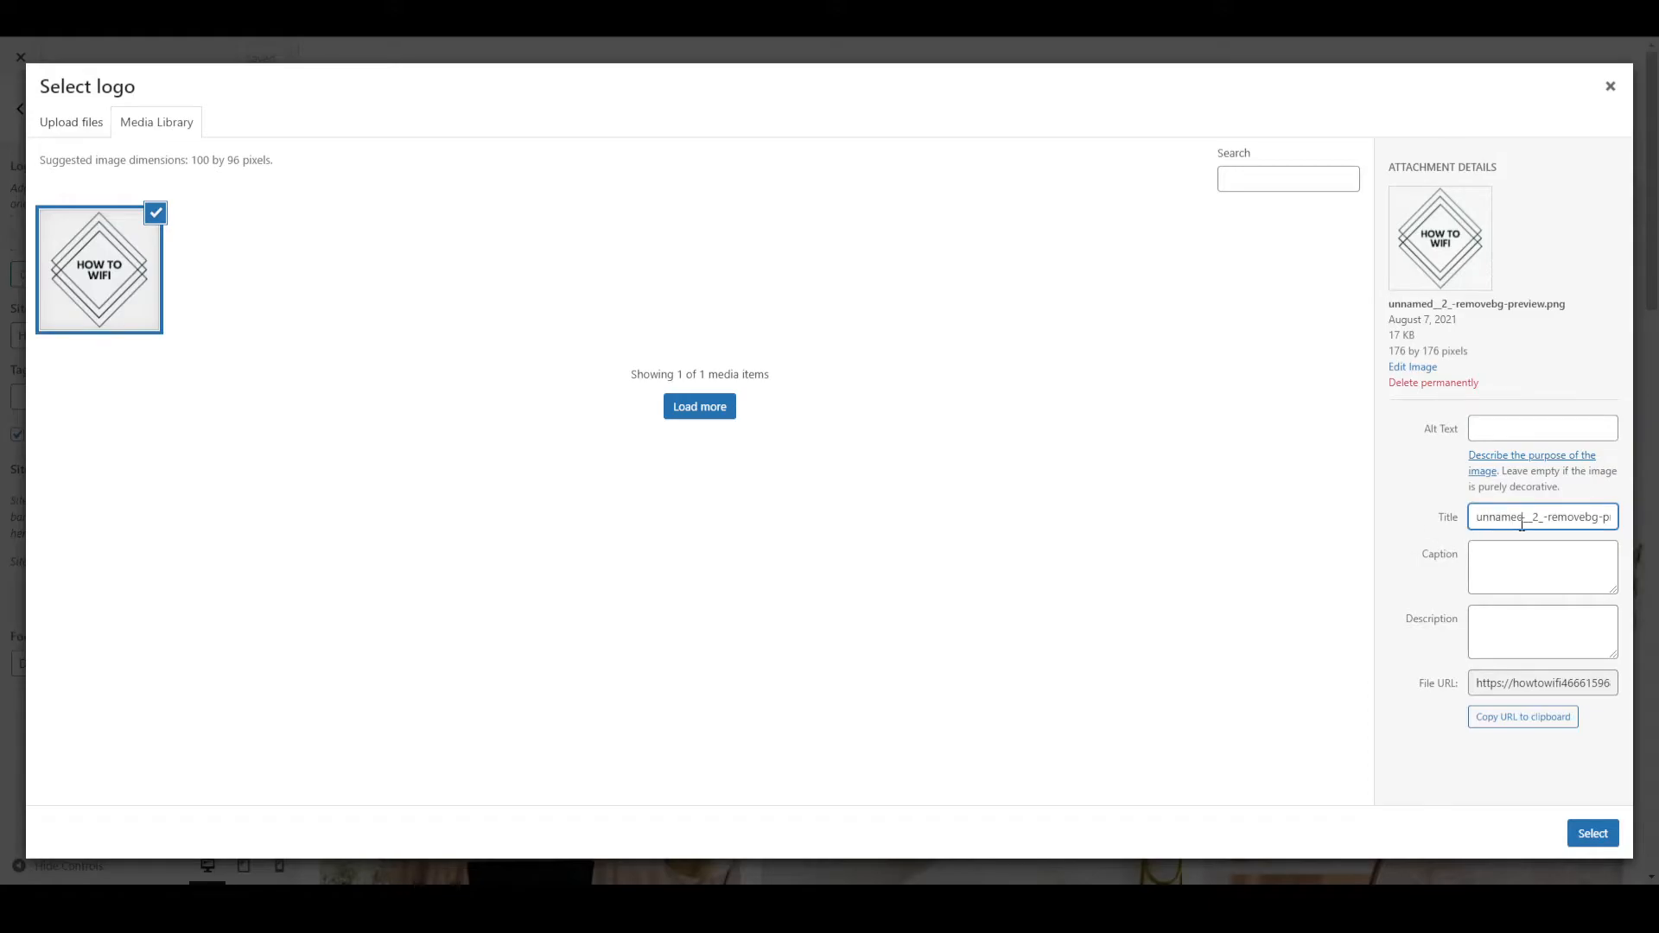
{"action": "left_click", "coordinate": [1507, 582]}
{"action": "left_click", "coordinate": [1500, 641]}
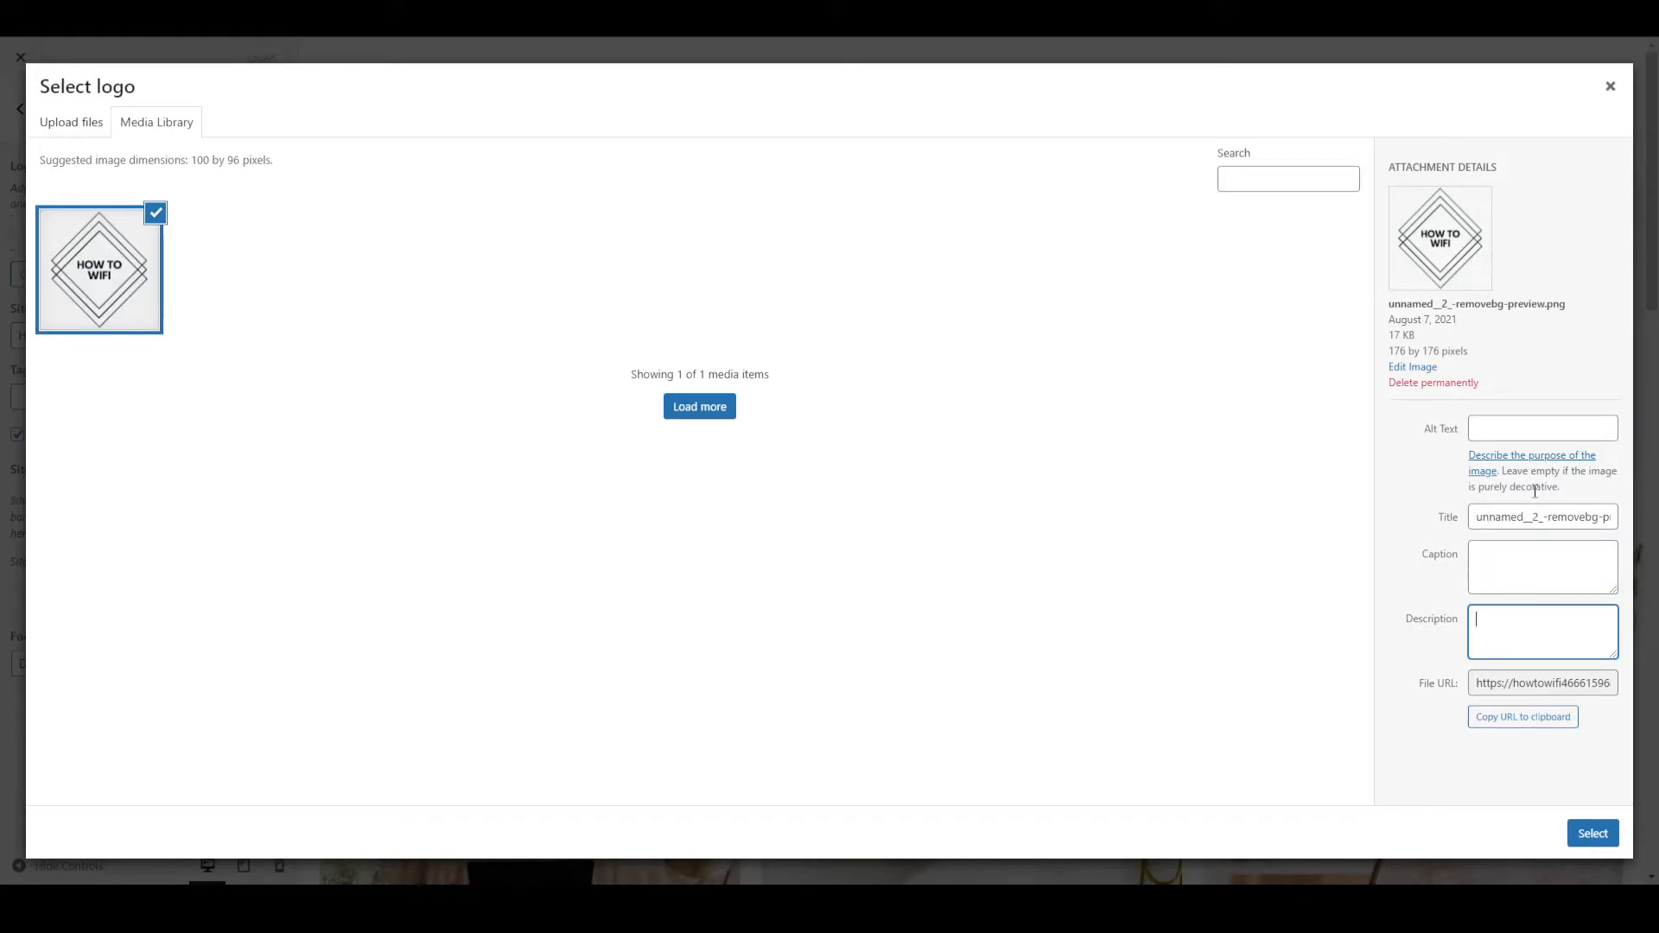
{"action": "left_click", "coordinate": [1488, 620]}
{"action": "left_click", "coordinate": [1593, 835]}
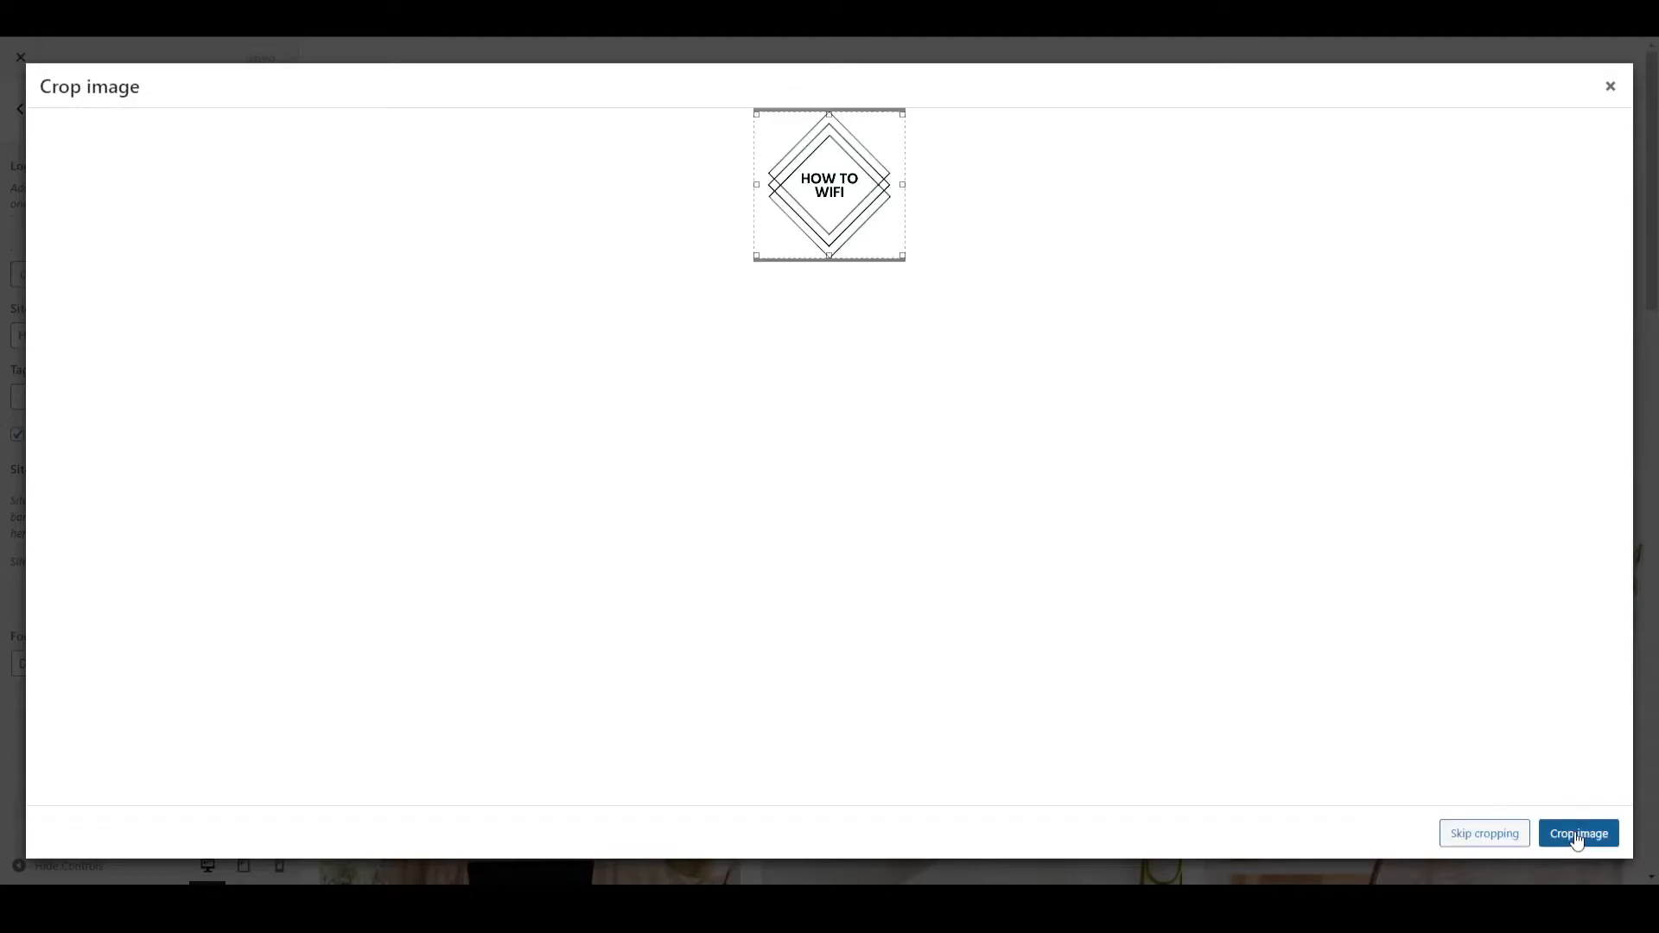
Extend the crop frame over the entire logo image and place the logo with cropping skipped.
{"action": "left_click_drag", "start_coordinate": [755, 251], "coordinate": [748, 278]}
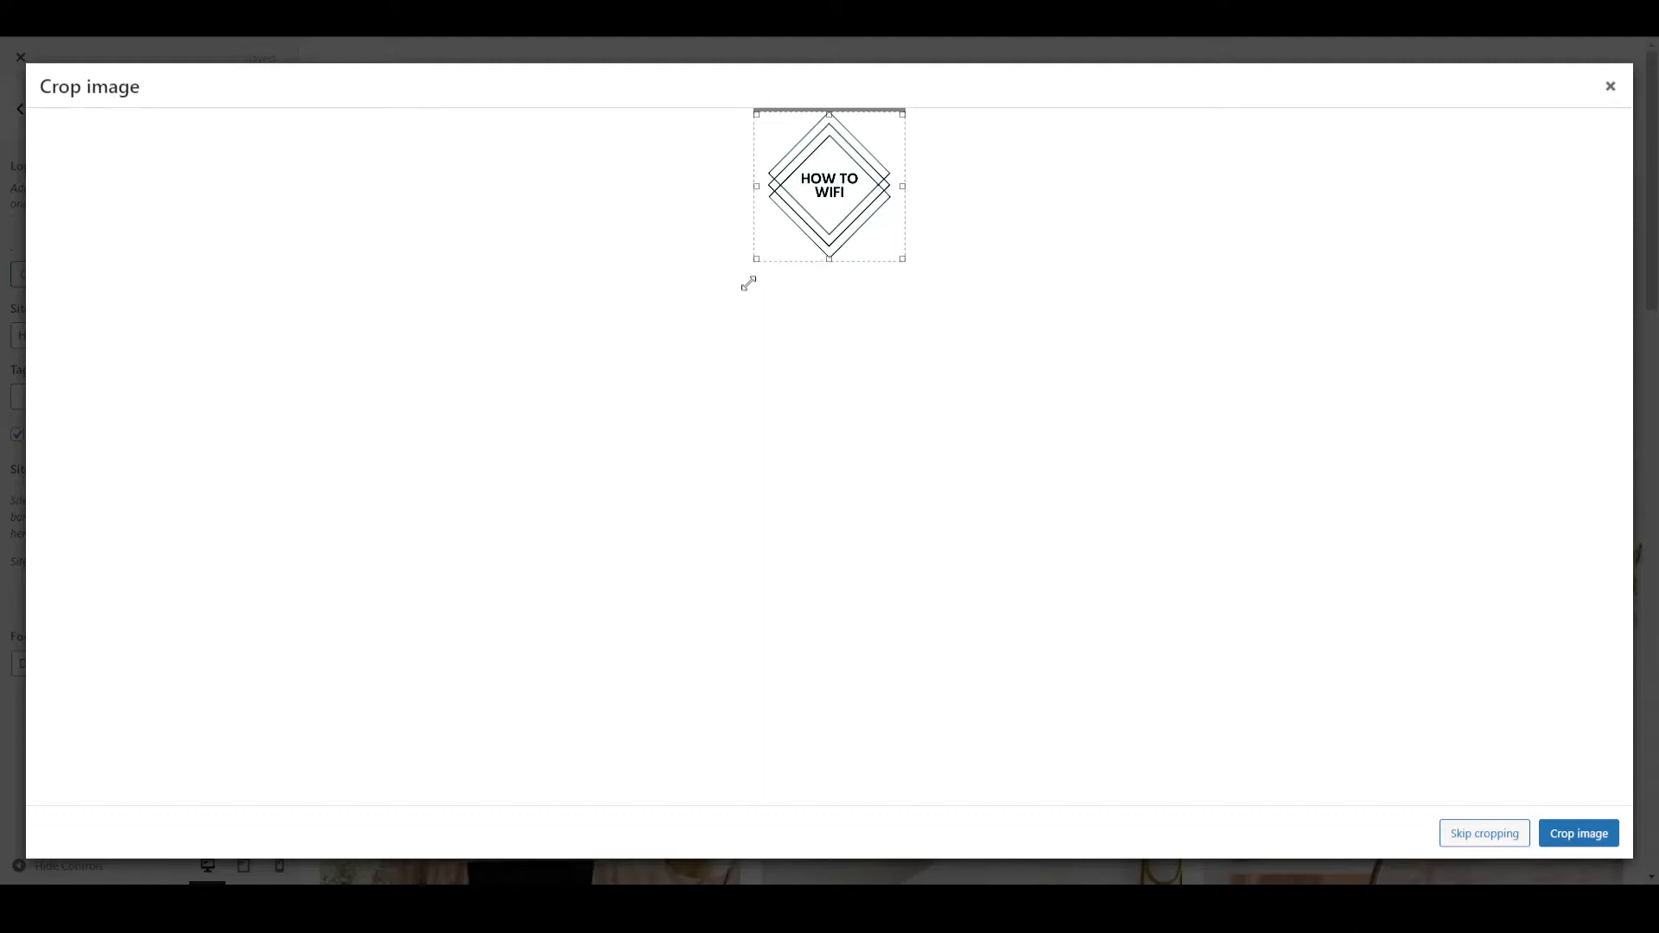
{"action": "left_click_drag", "start_coordinate": [754, 112], "coordinate": [756, 112]}
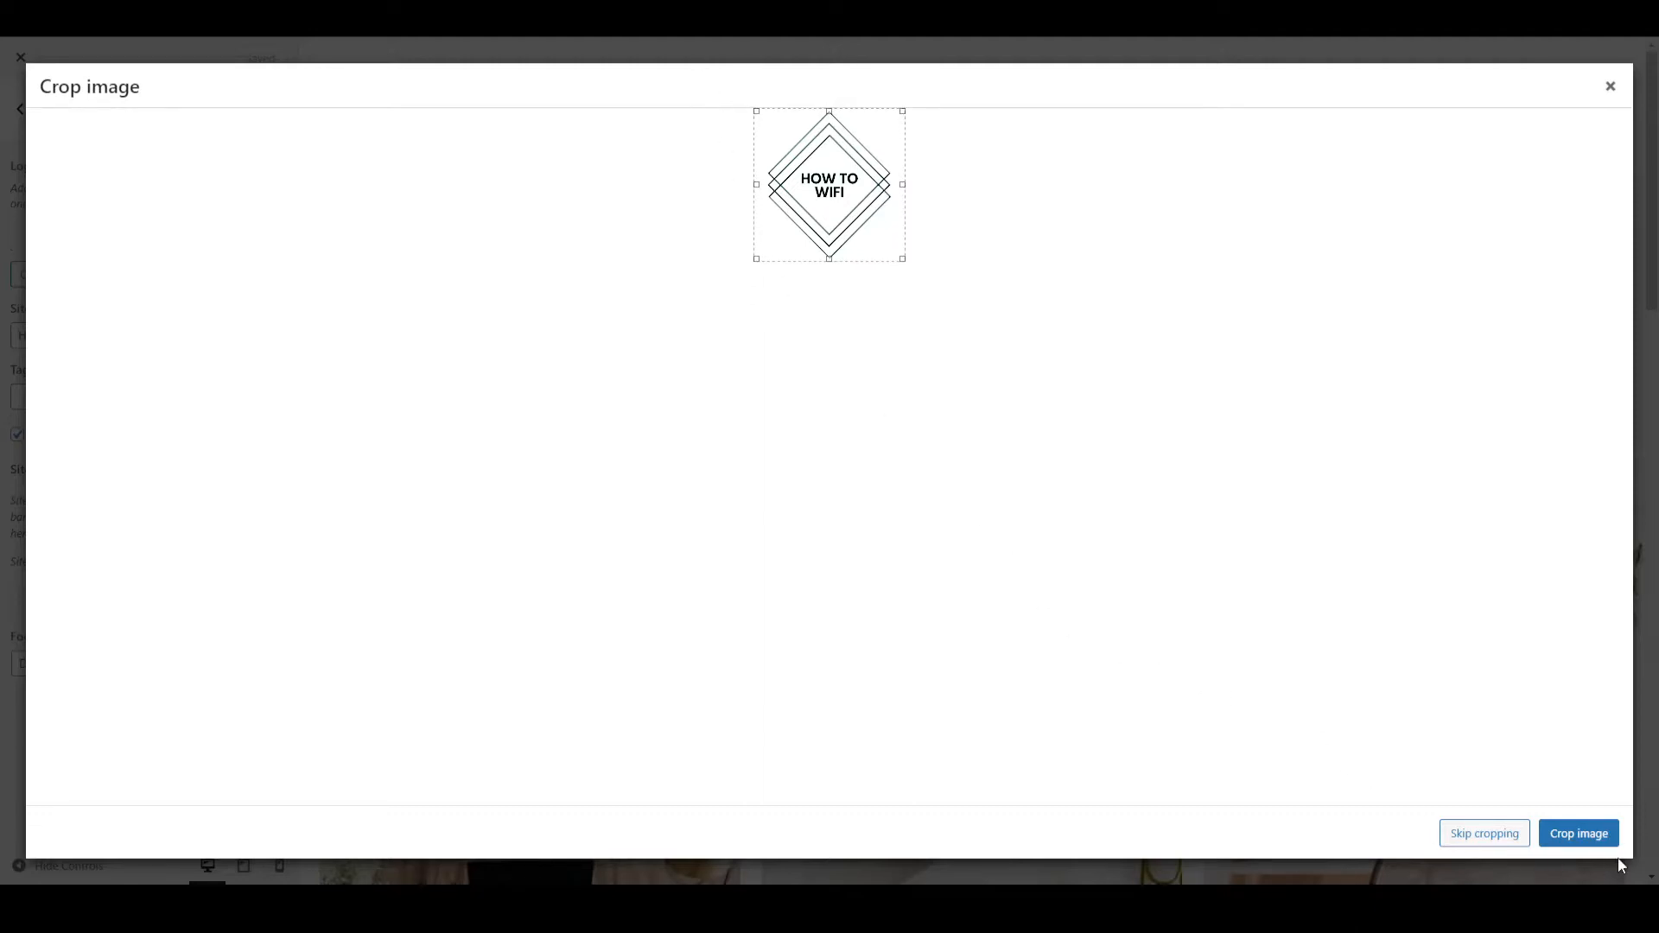
{"action": "left_click", "coordinate": [1596, 832]}
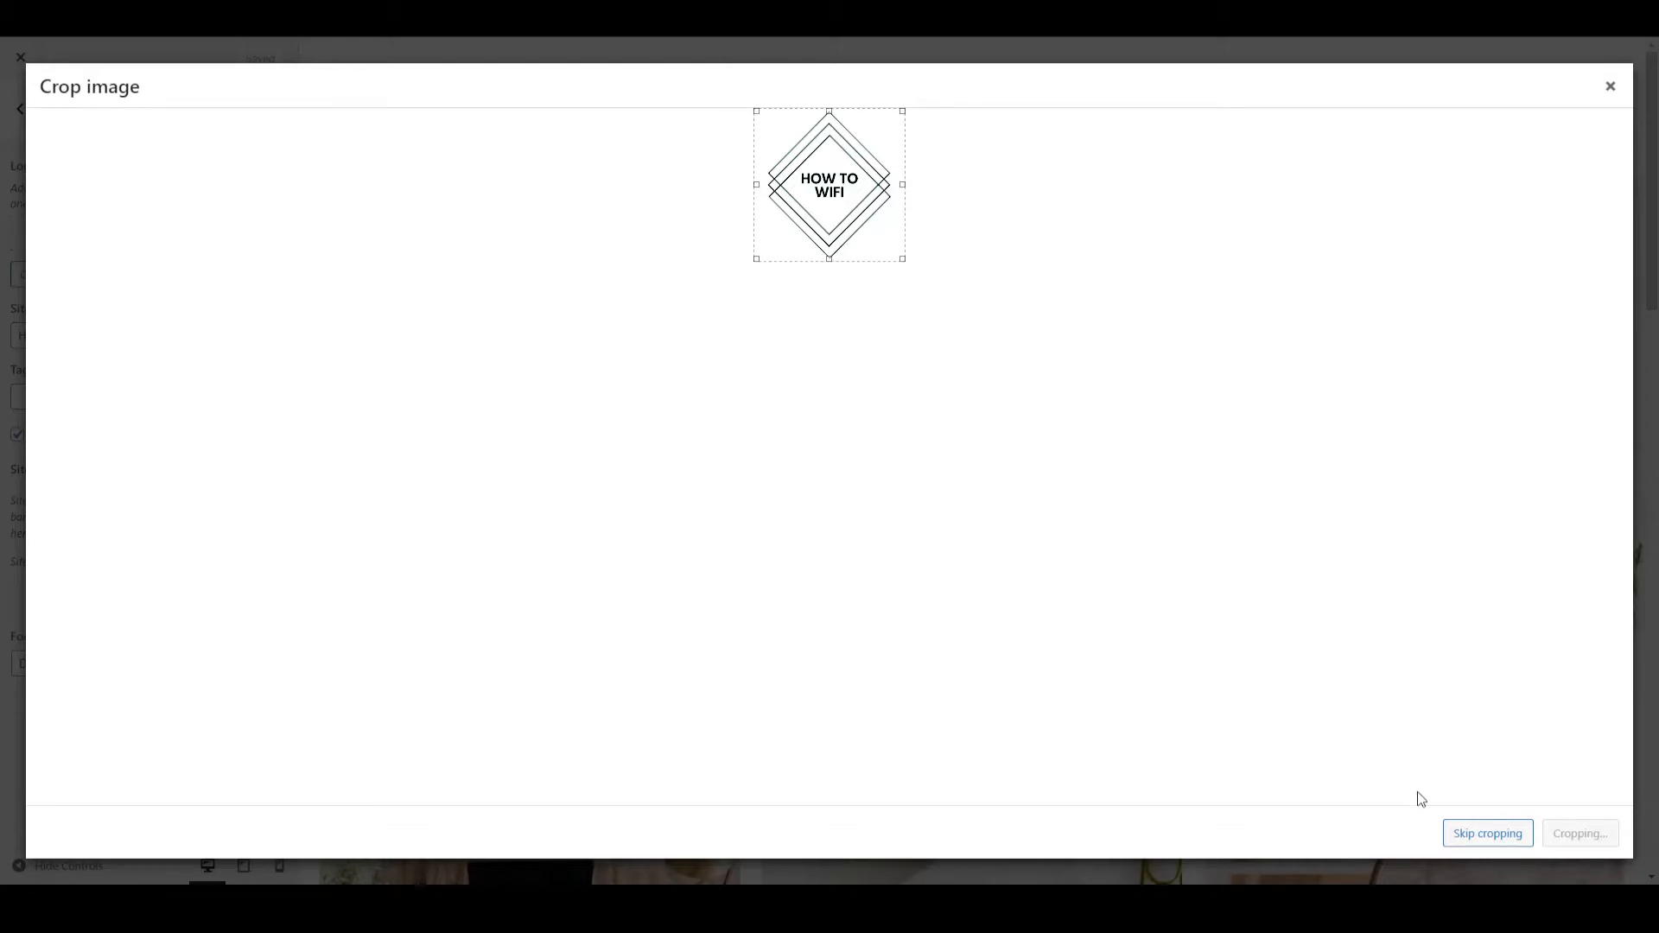
{"action": "left_click", "coordinate": [1473, 836]}
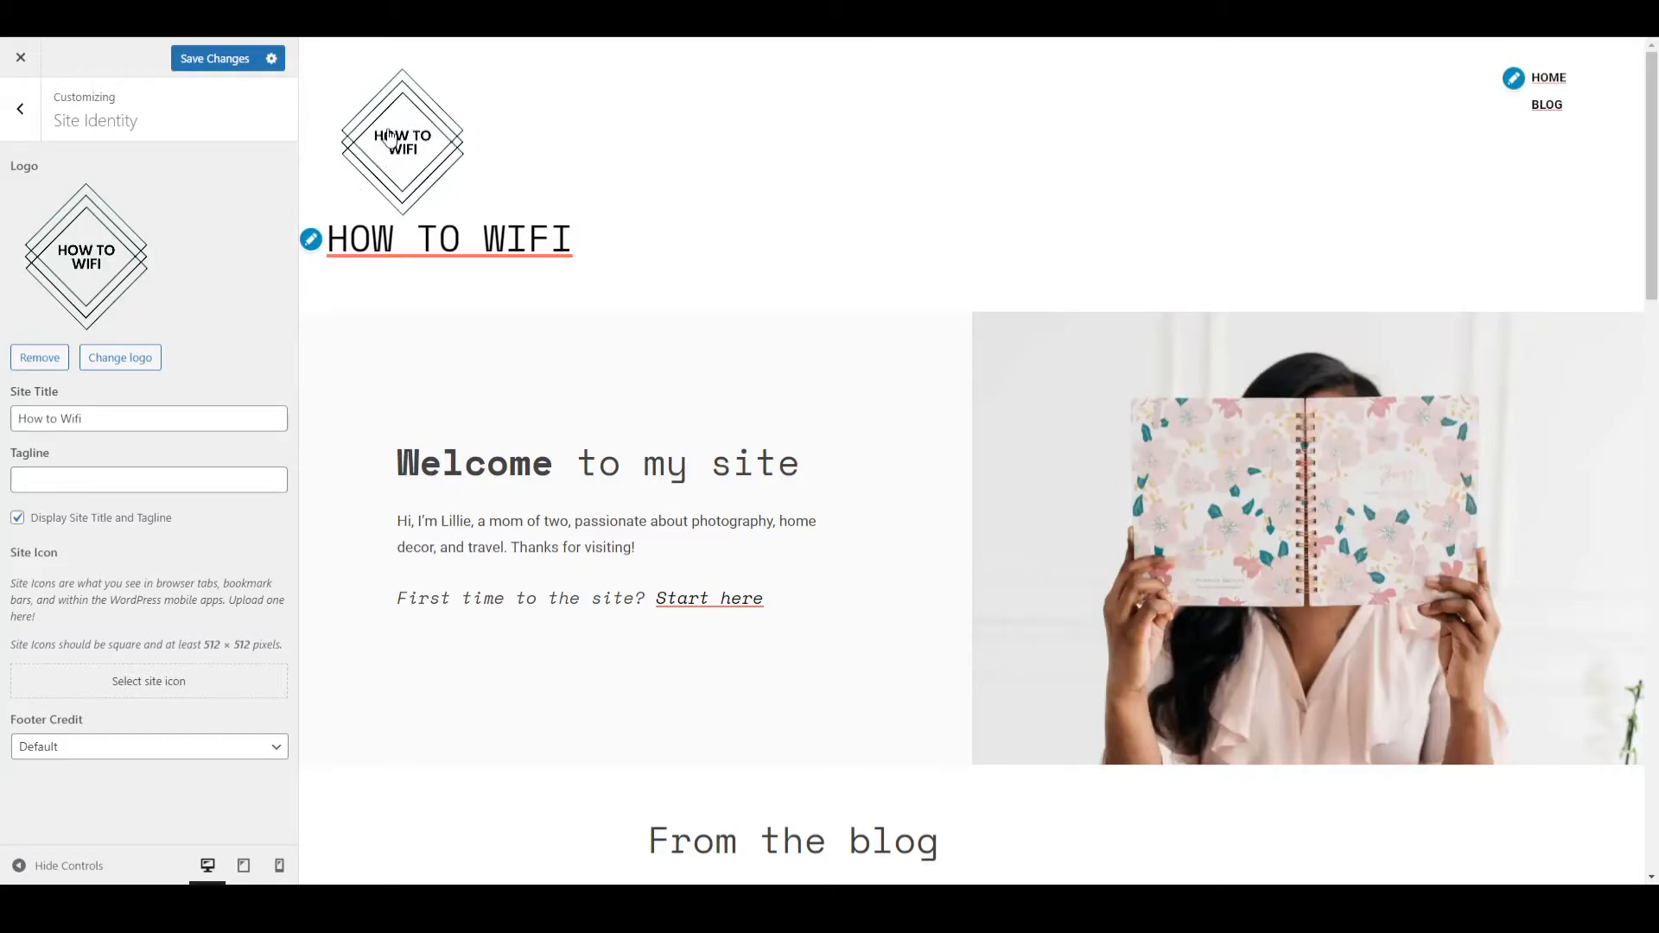
Set the tagline to "Useful videos", turn off the display of site title and tagline, and save the changes.
{"action": "left_click", "coordinate": [57, 480]}
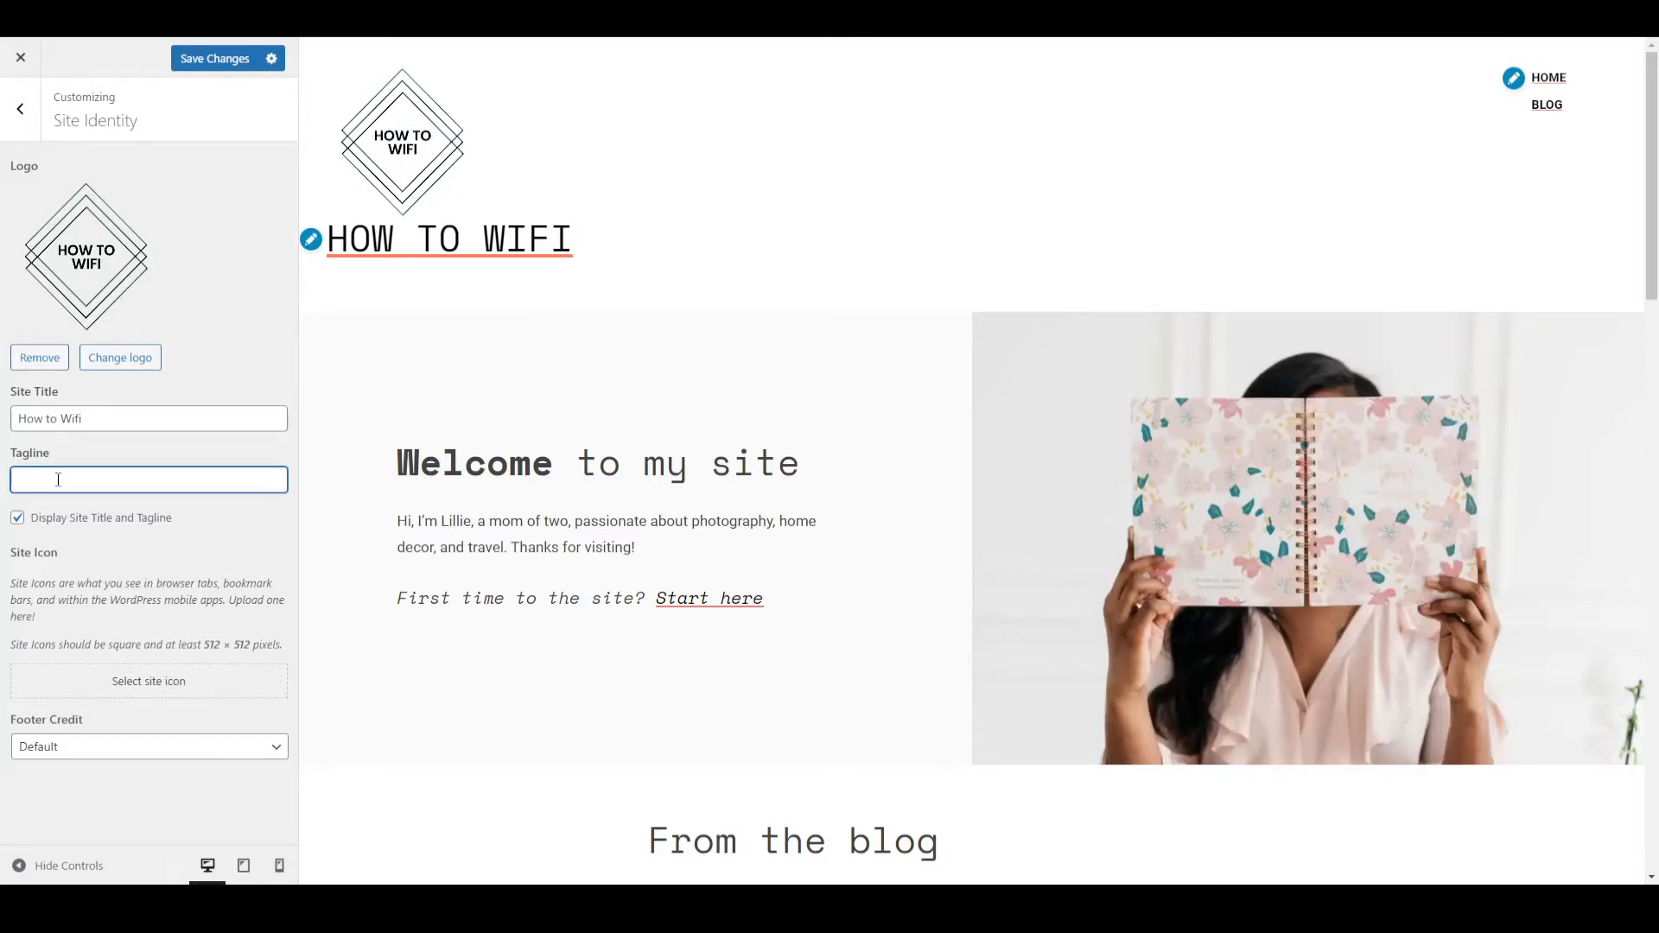
{"action": "type", "text": "Usefu"}
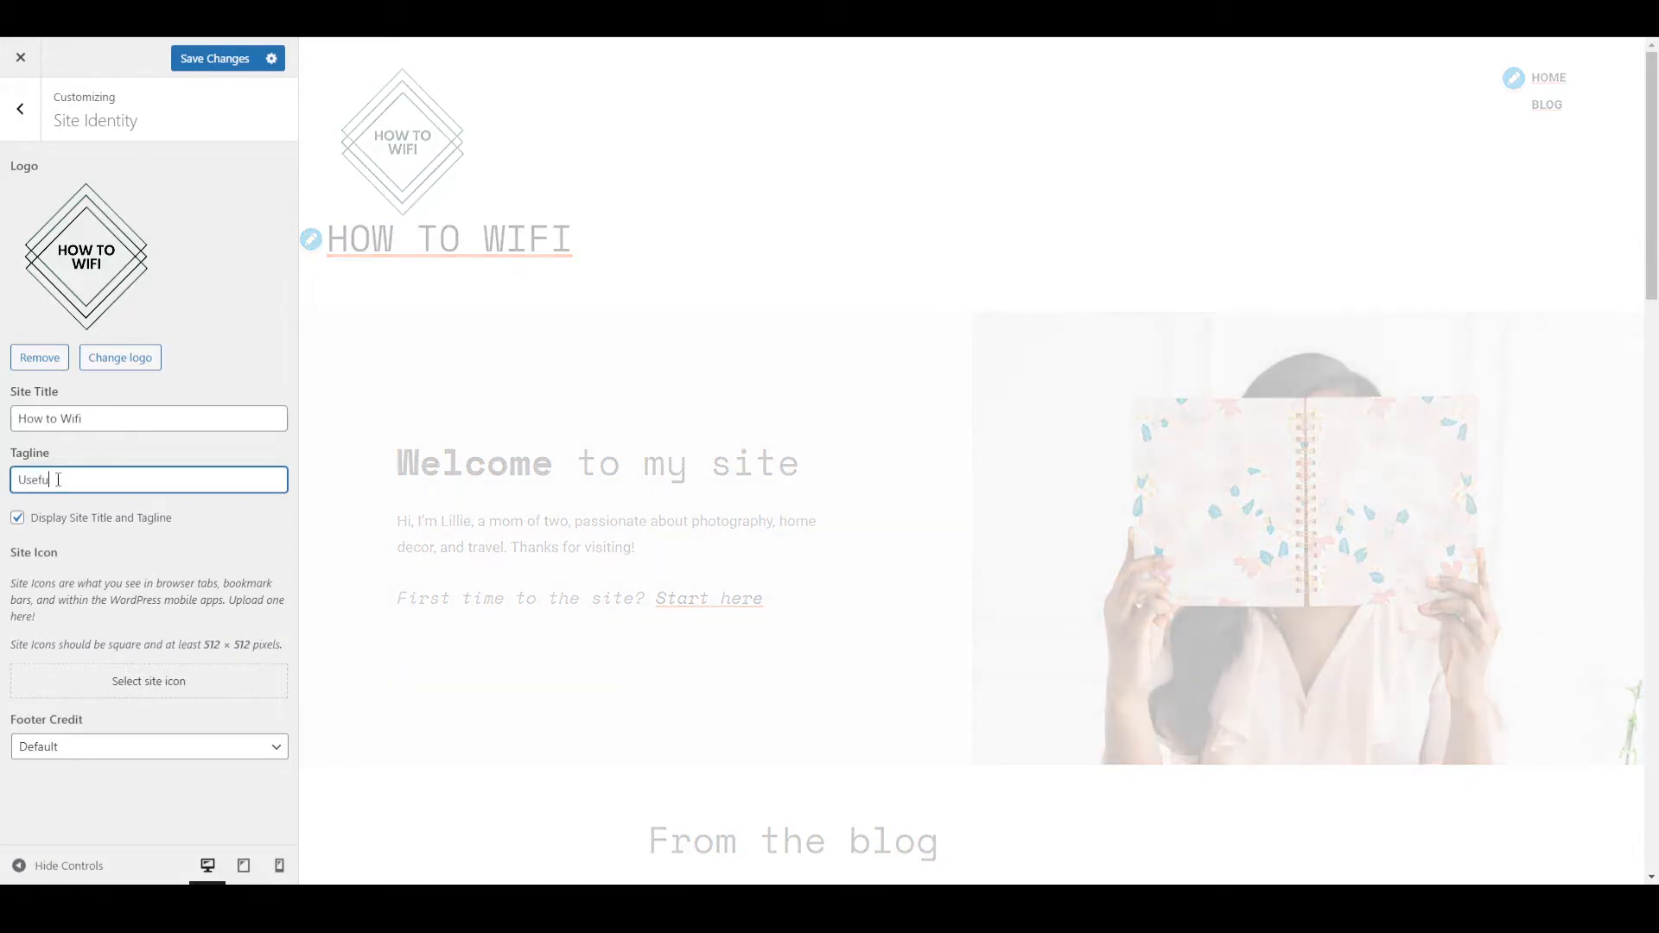
{"action": "type", "text": "l videos"}
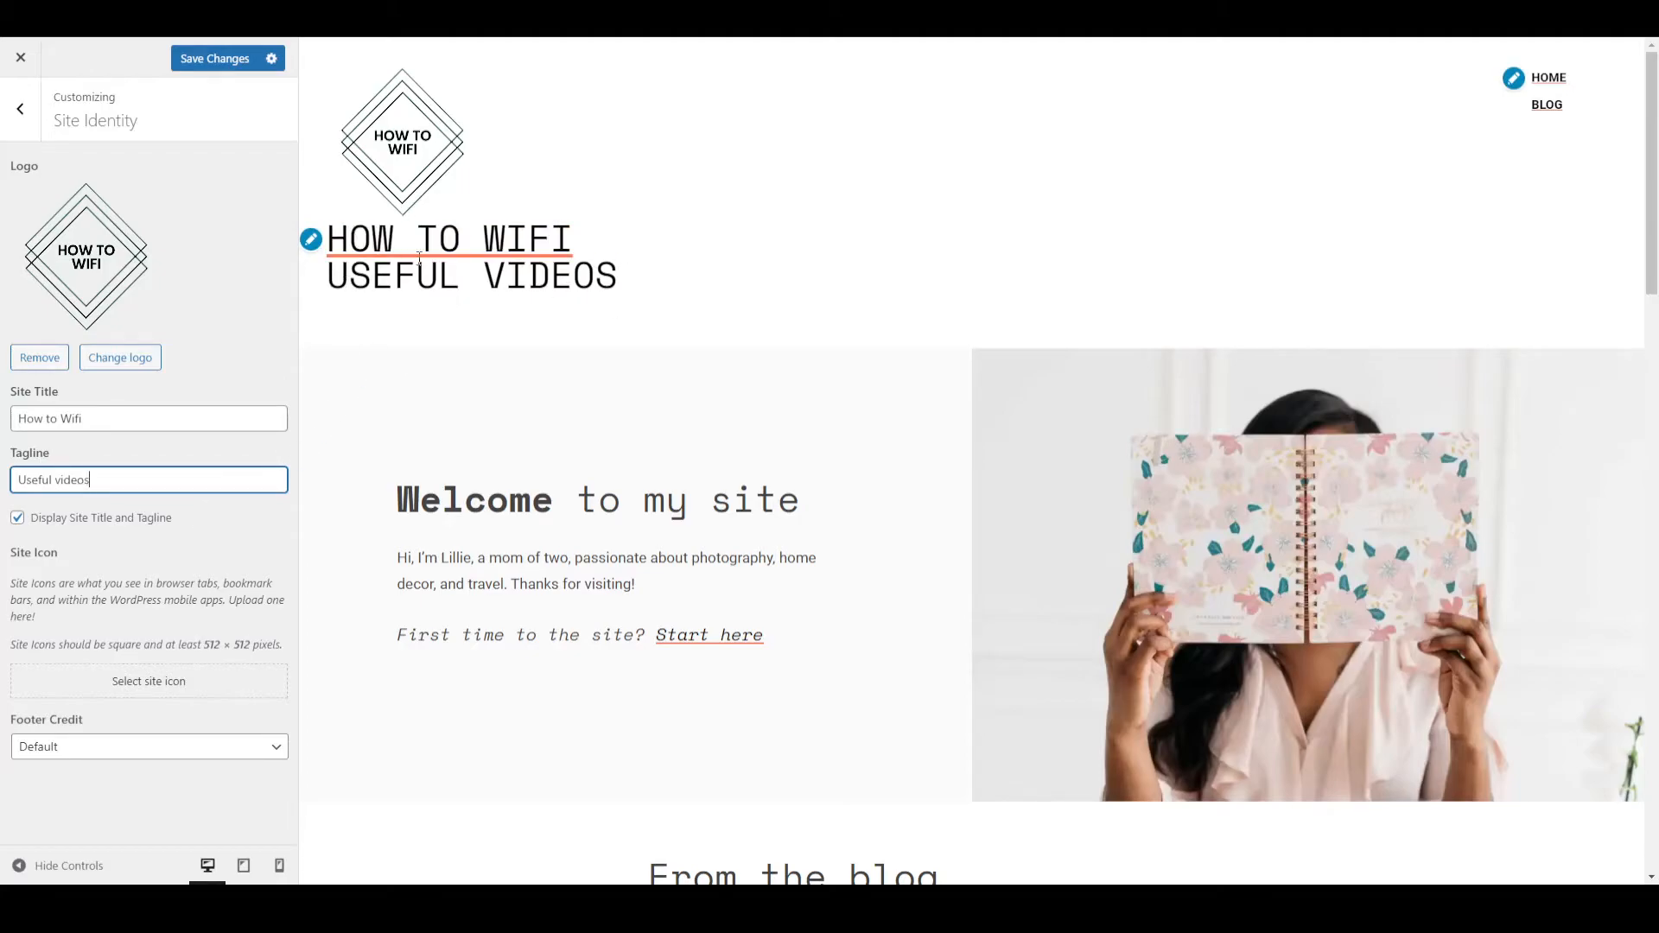
{"action": "left_click", "coordinate": [15, 520]}
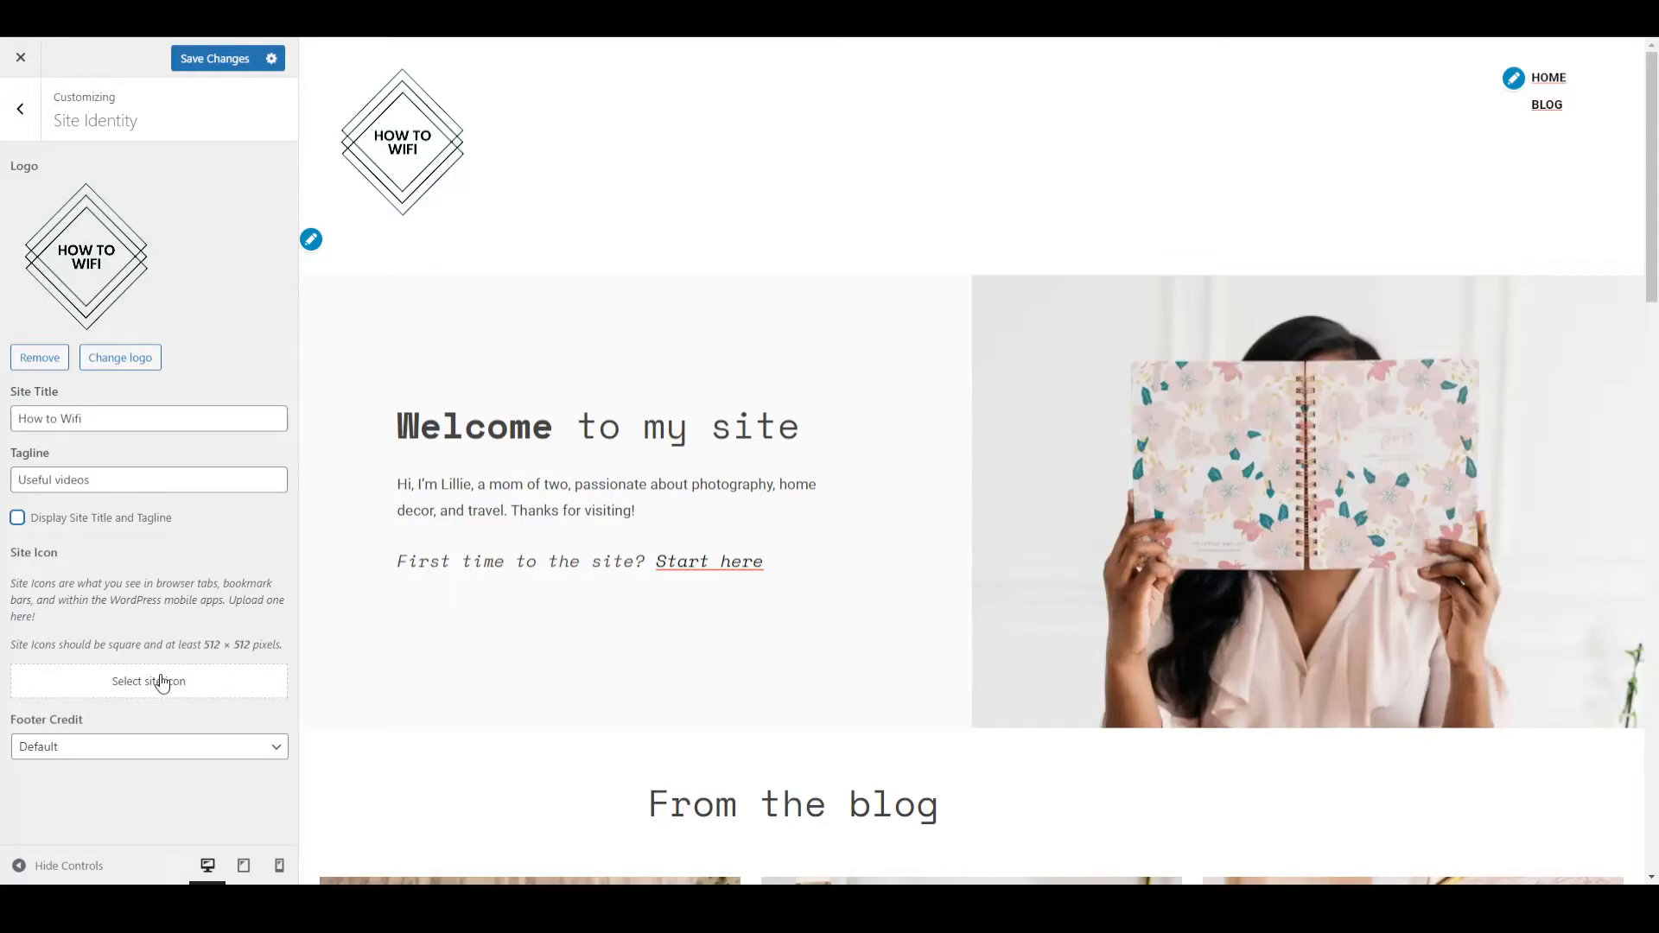
{"action": "left_click", "coordinate": [183, 65]}
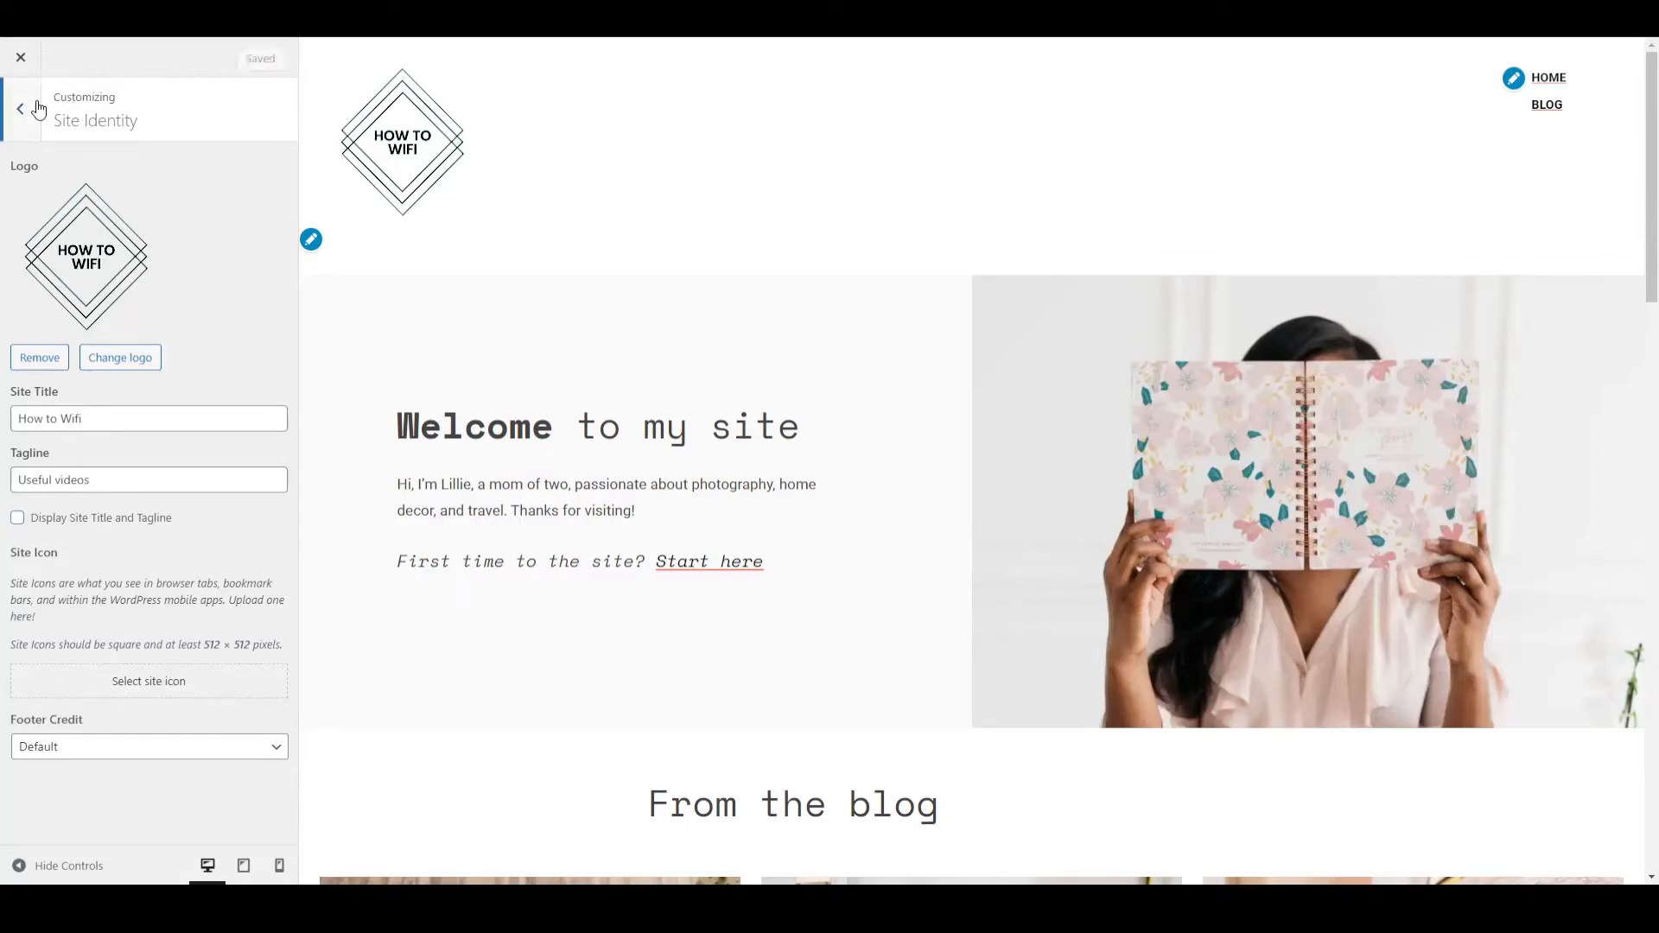
Try several suggested text colors for the site in Colors & Backgrounds, ending with red.
{"action": "left_click", "coordinate": [18, 124]}
{"action": "left_click", "coordinate": [70, 214]}
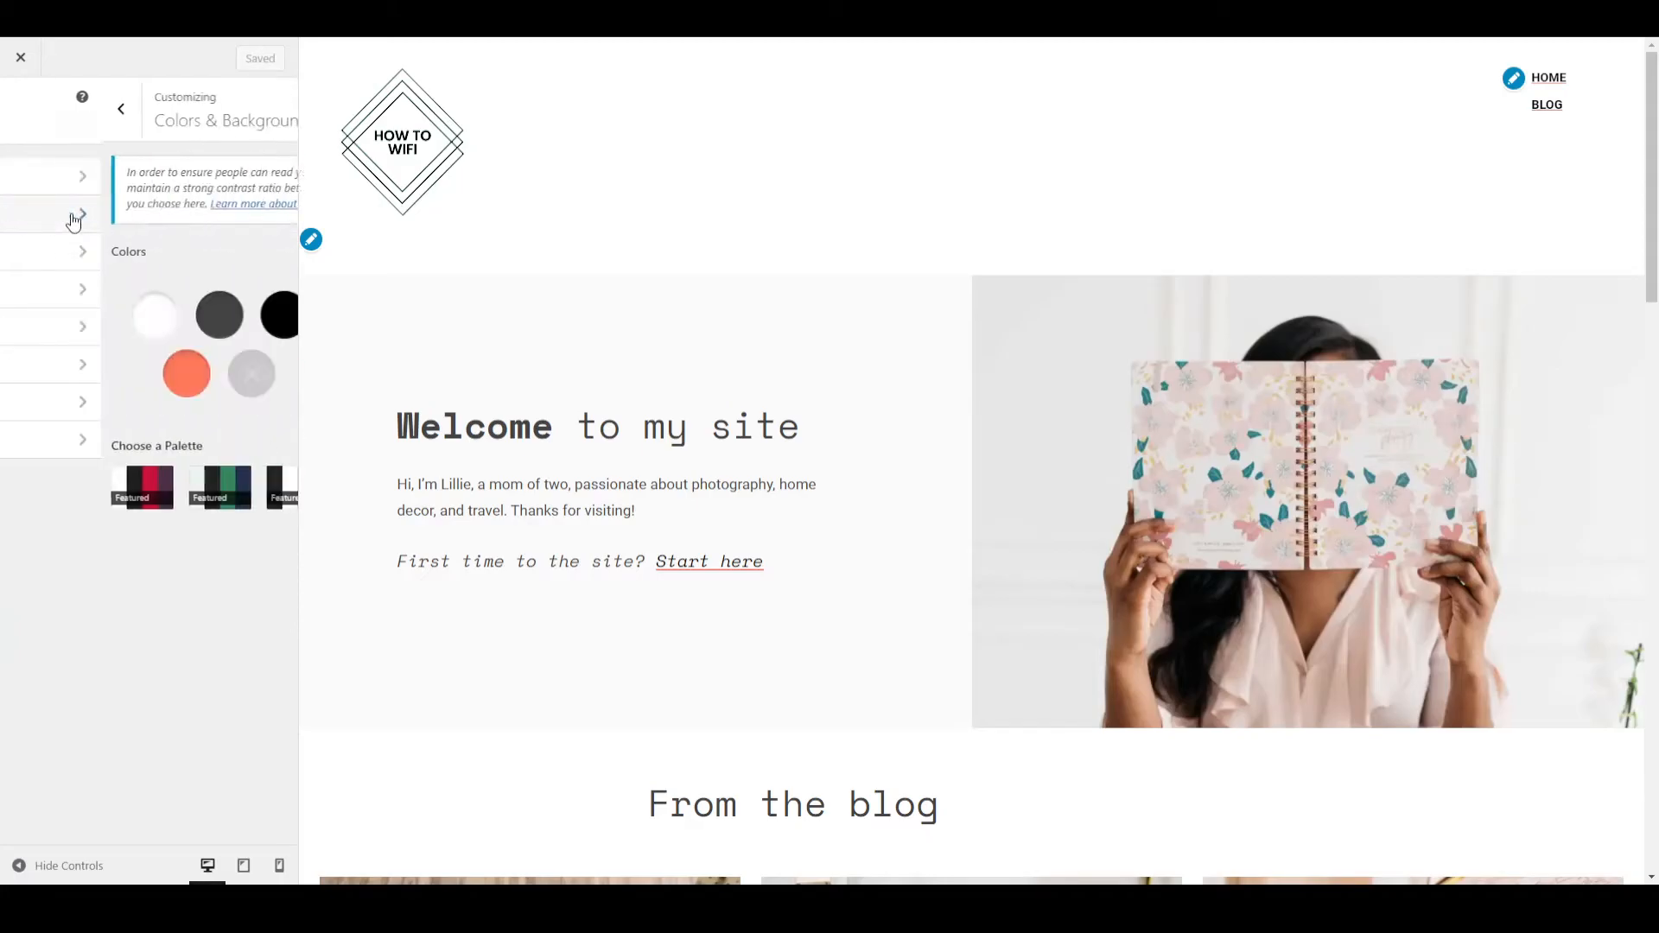
{"action": "scroll", "coordinate": [749, 437], "scroll_direction": "down", "scroll_amount": 8}
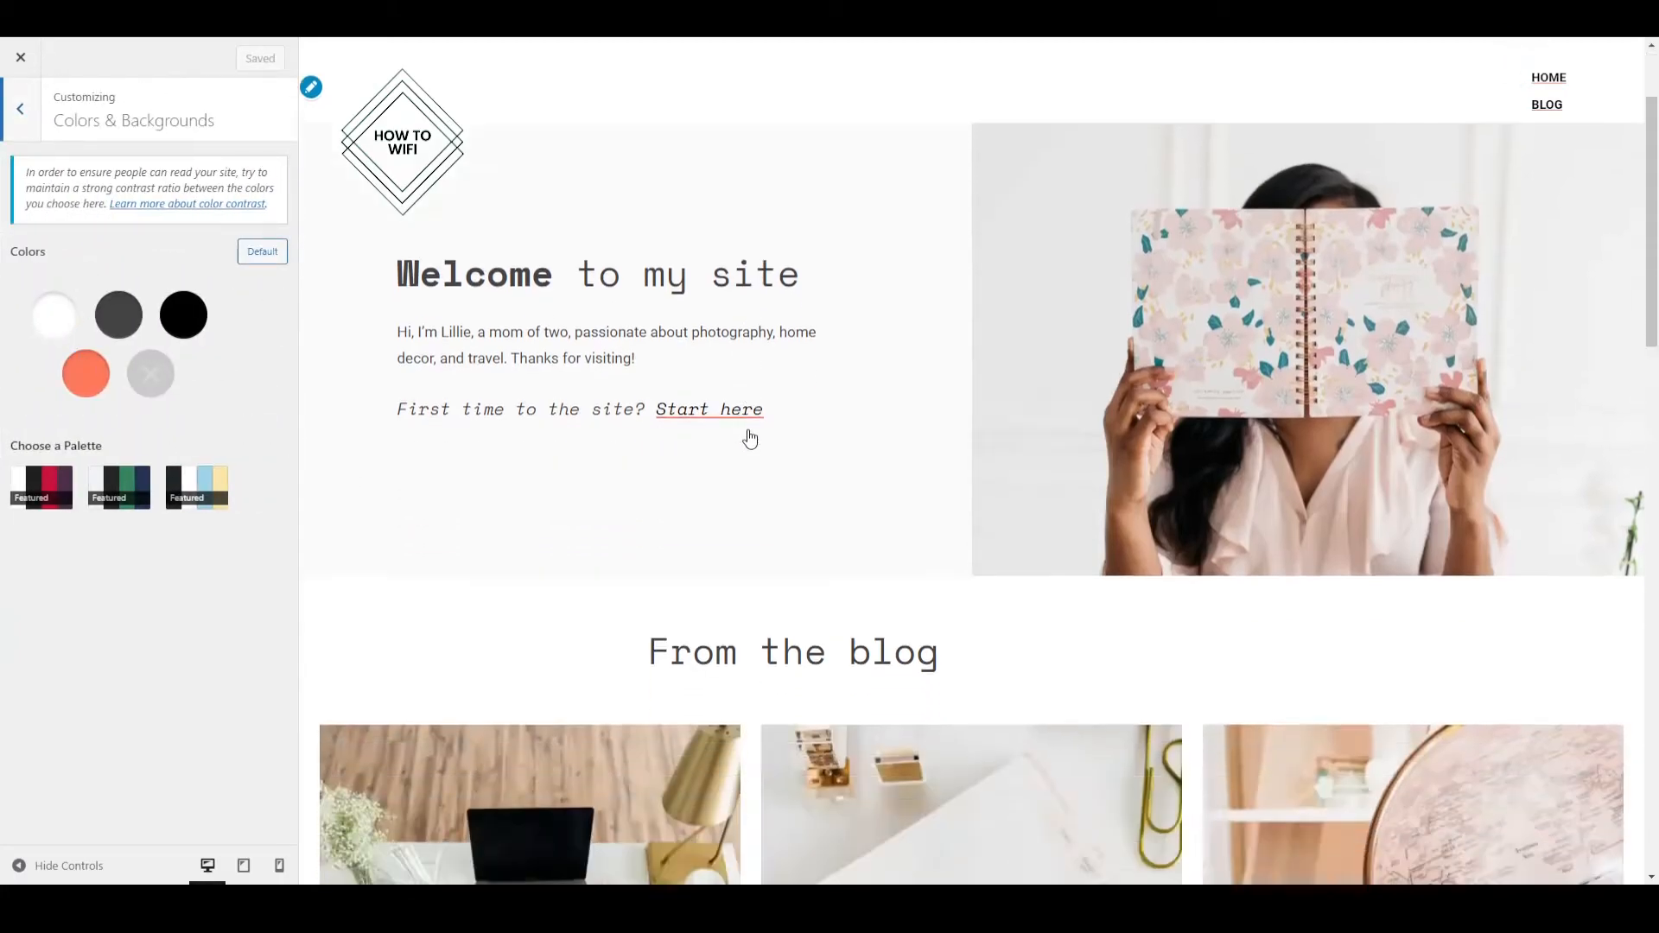
{"action": "left_click", "coordinate": [84, 381]}
{"action": "left_click", "coordinate": [138, 318]}
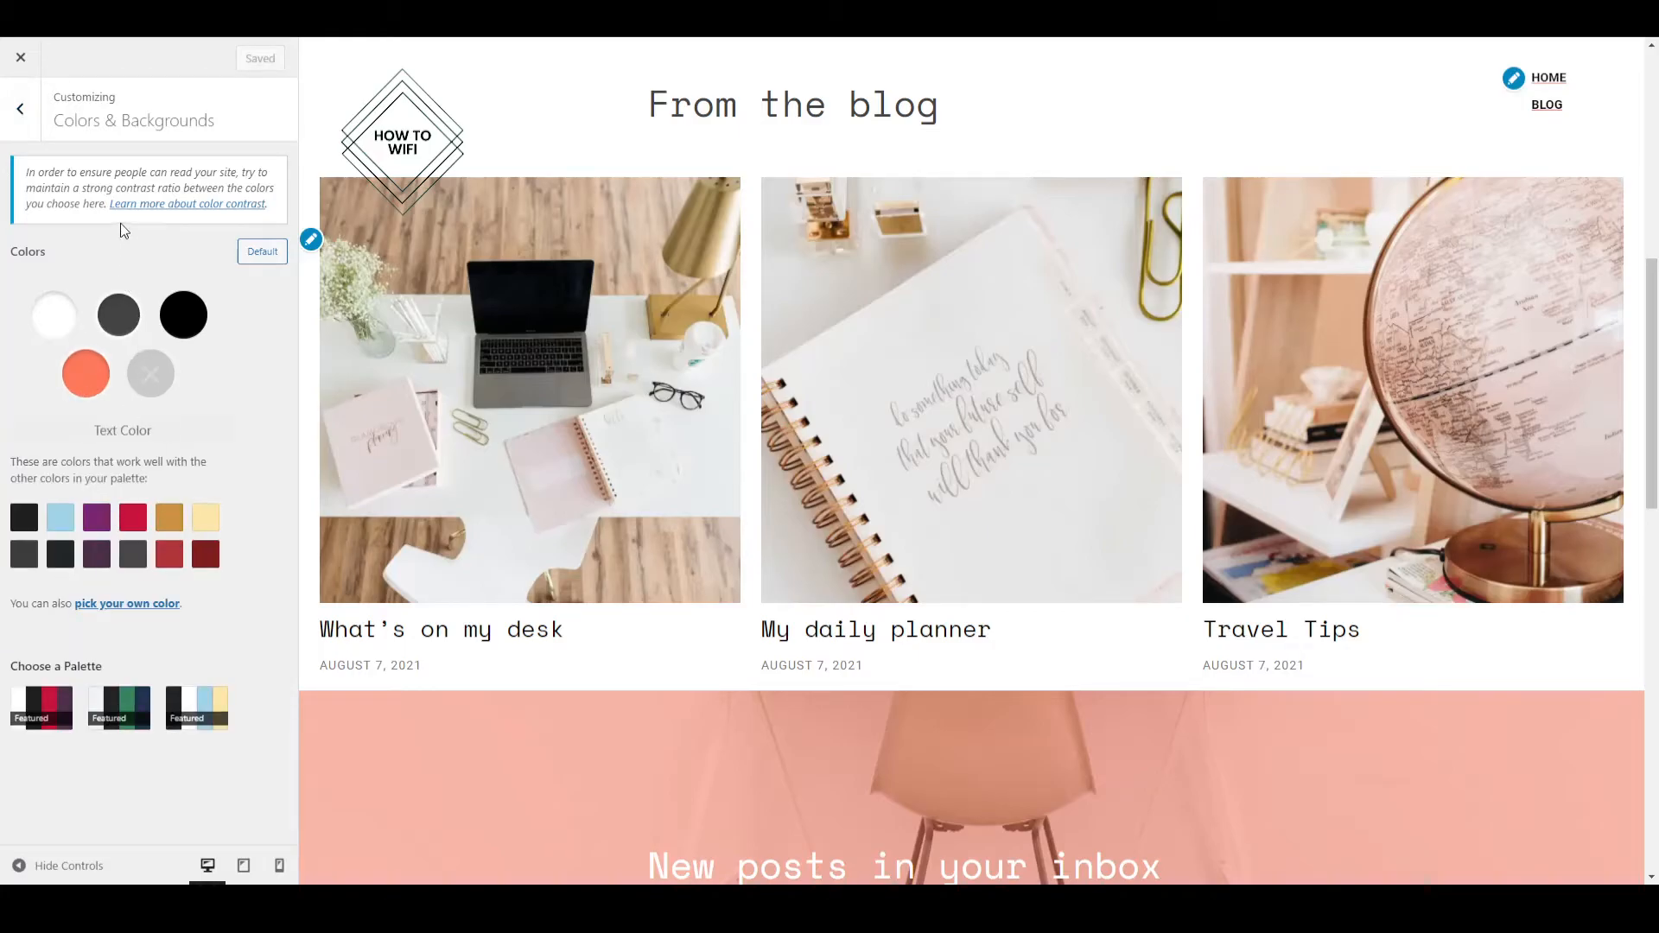
{"action": "left_click", "coordinate": [262, 255]}
{"action": "left_click", "coordinate": [96, 523]}
{"action": "left_click", "coordinate": [97, 557]}
{"action": "left_click", "coordinate": [170, 560]}
Try pale teal and cream as the site's background color and reset all colors to the defaults.
{"action": "left_click", "coordinate": [76, 319]}
{"action": "left_click", "coordinate": [61, 521]}
{"action": "left_click", "coordinate": [66, 560]}
{"action": "left_click", "coordinate": [61, 308]}
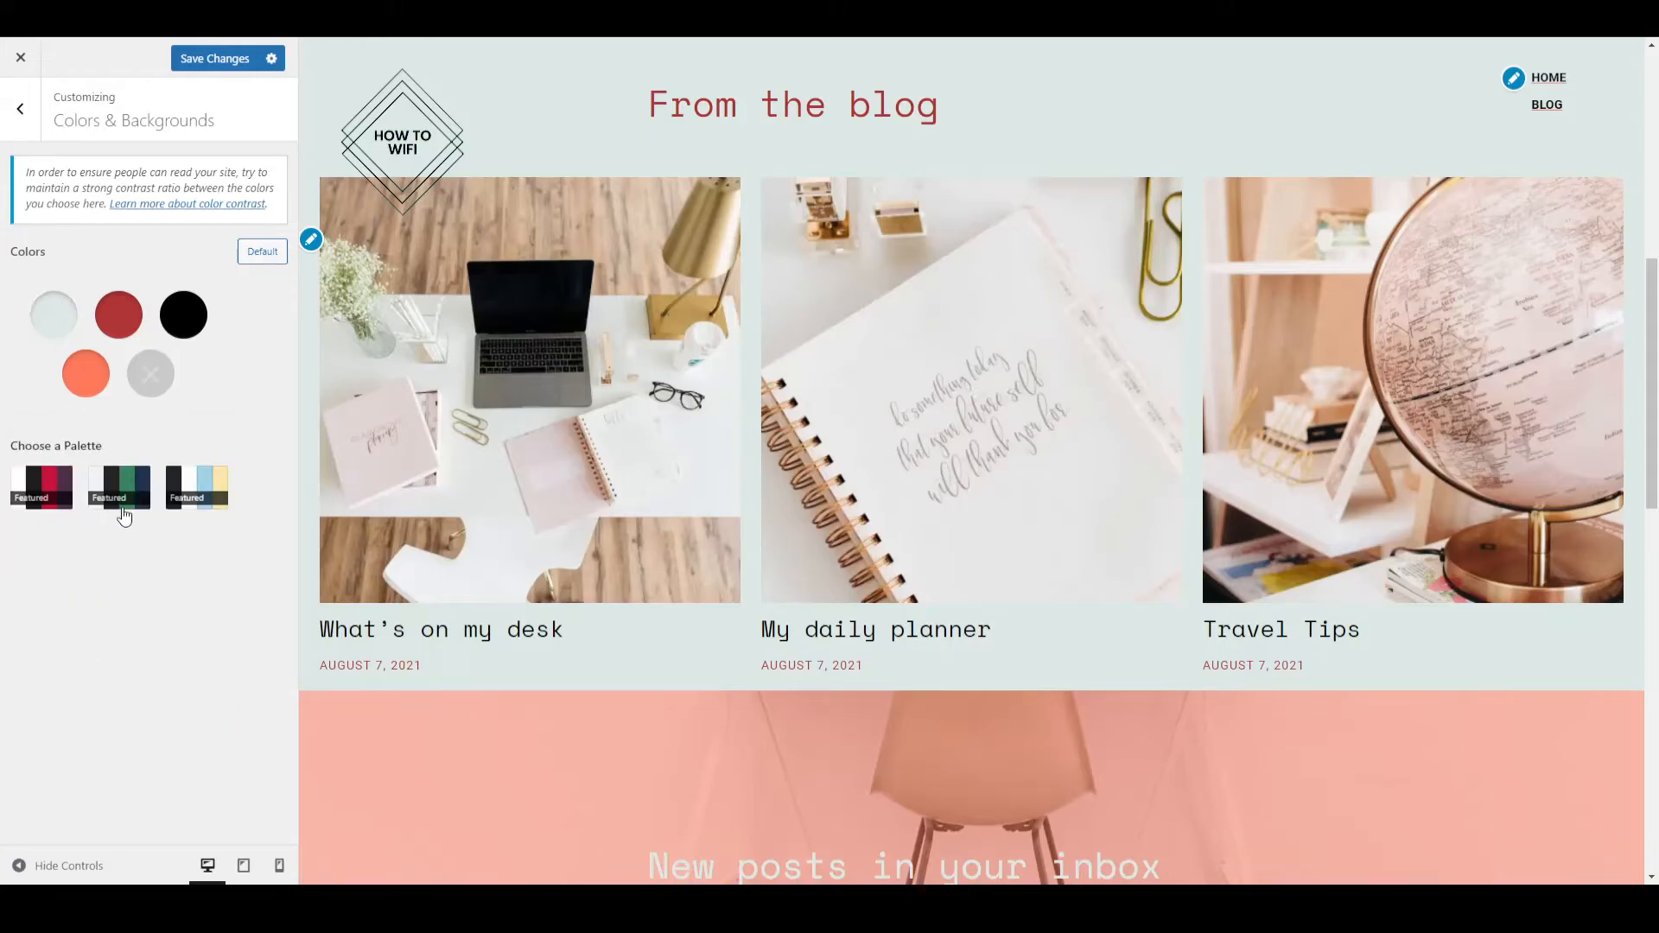
{"action": "left_click", "coordinate": [70, 317]}
{"action": "left_click", "coordinate": [24, 563]}
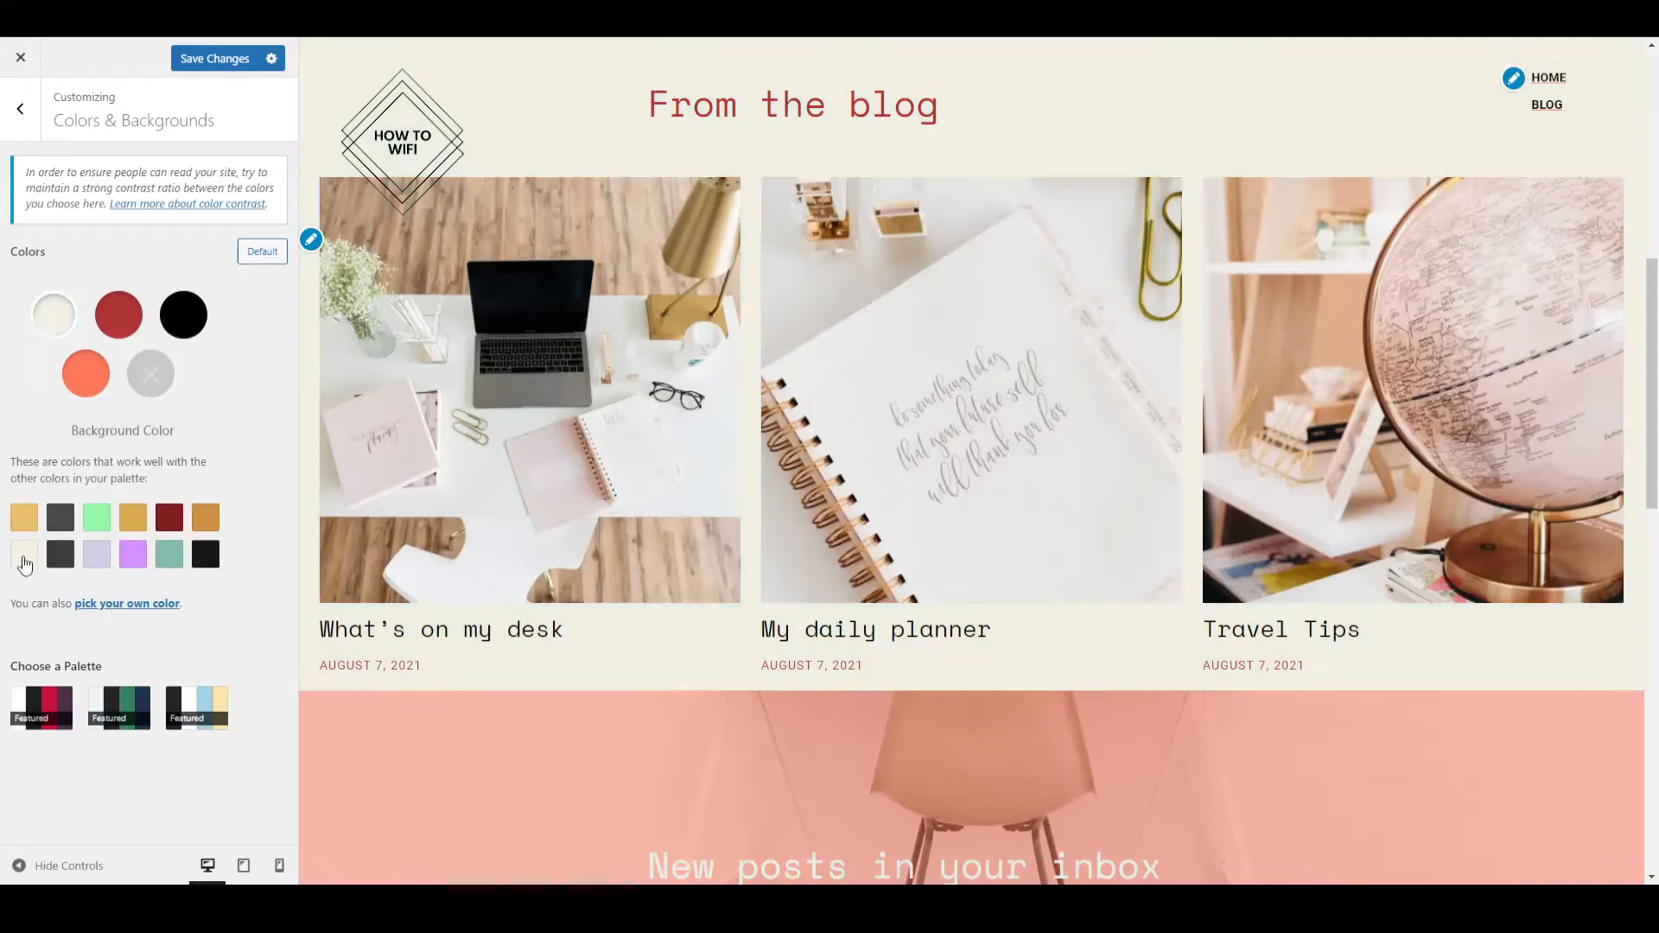
{"action": "left_click", "coordinate": [263, 251]}
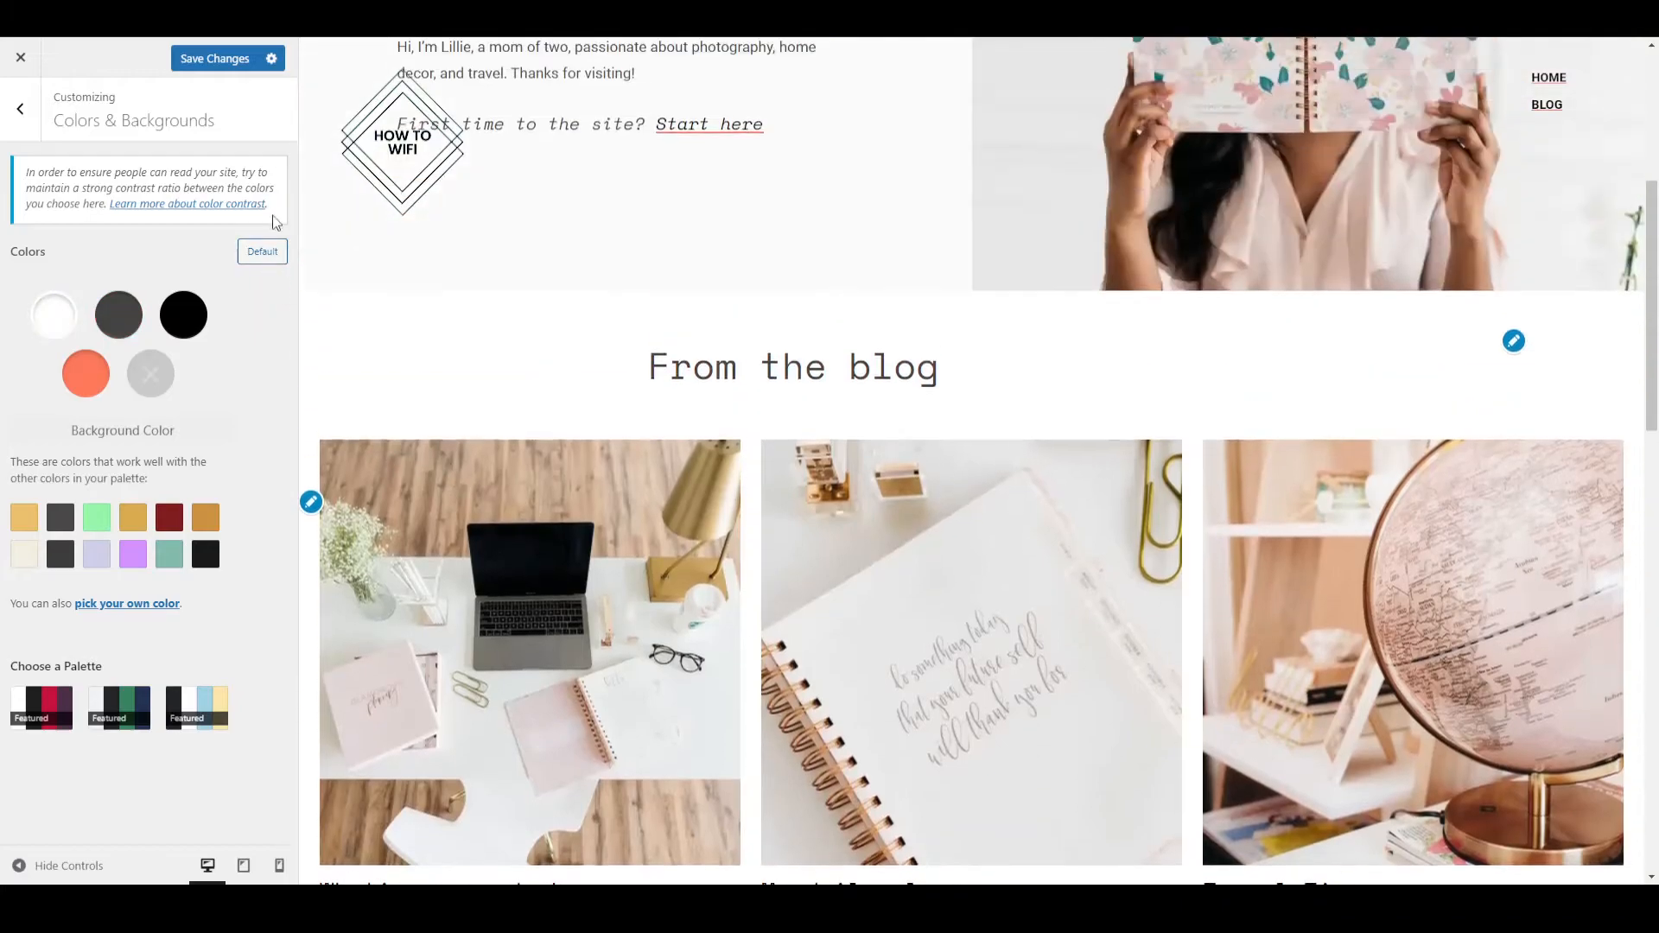
Open the Primary menu in the site's menu settings and start adding items to it.
{"action": "left_click", "coordinate": [20, 109]}
{"action": "left_click", "coordinate": [90, 258]}
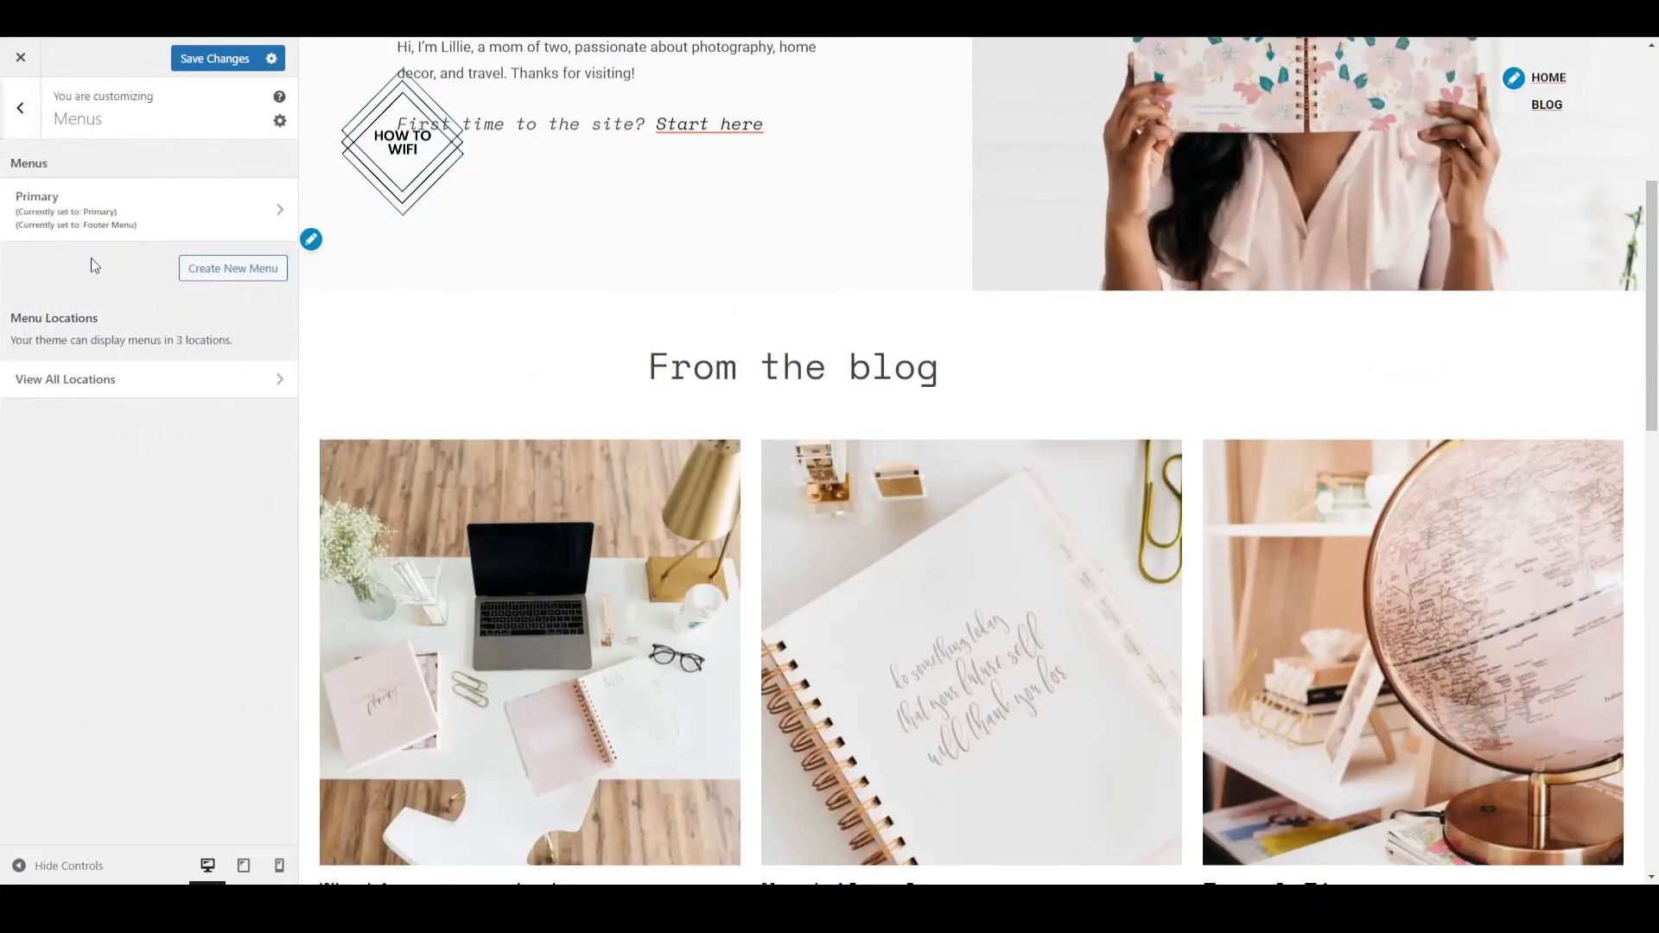
{"action": "left_click", "coordinate": [99, 226]}
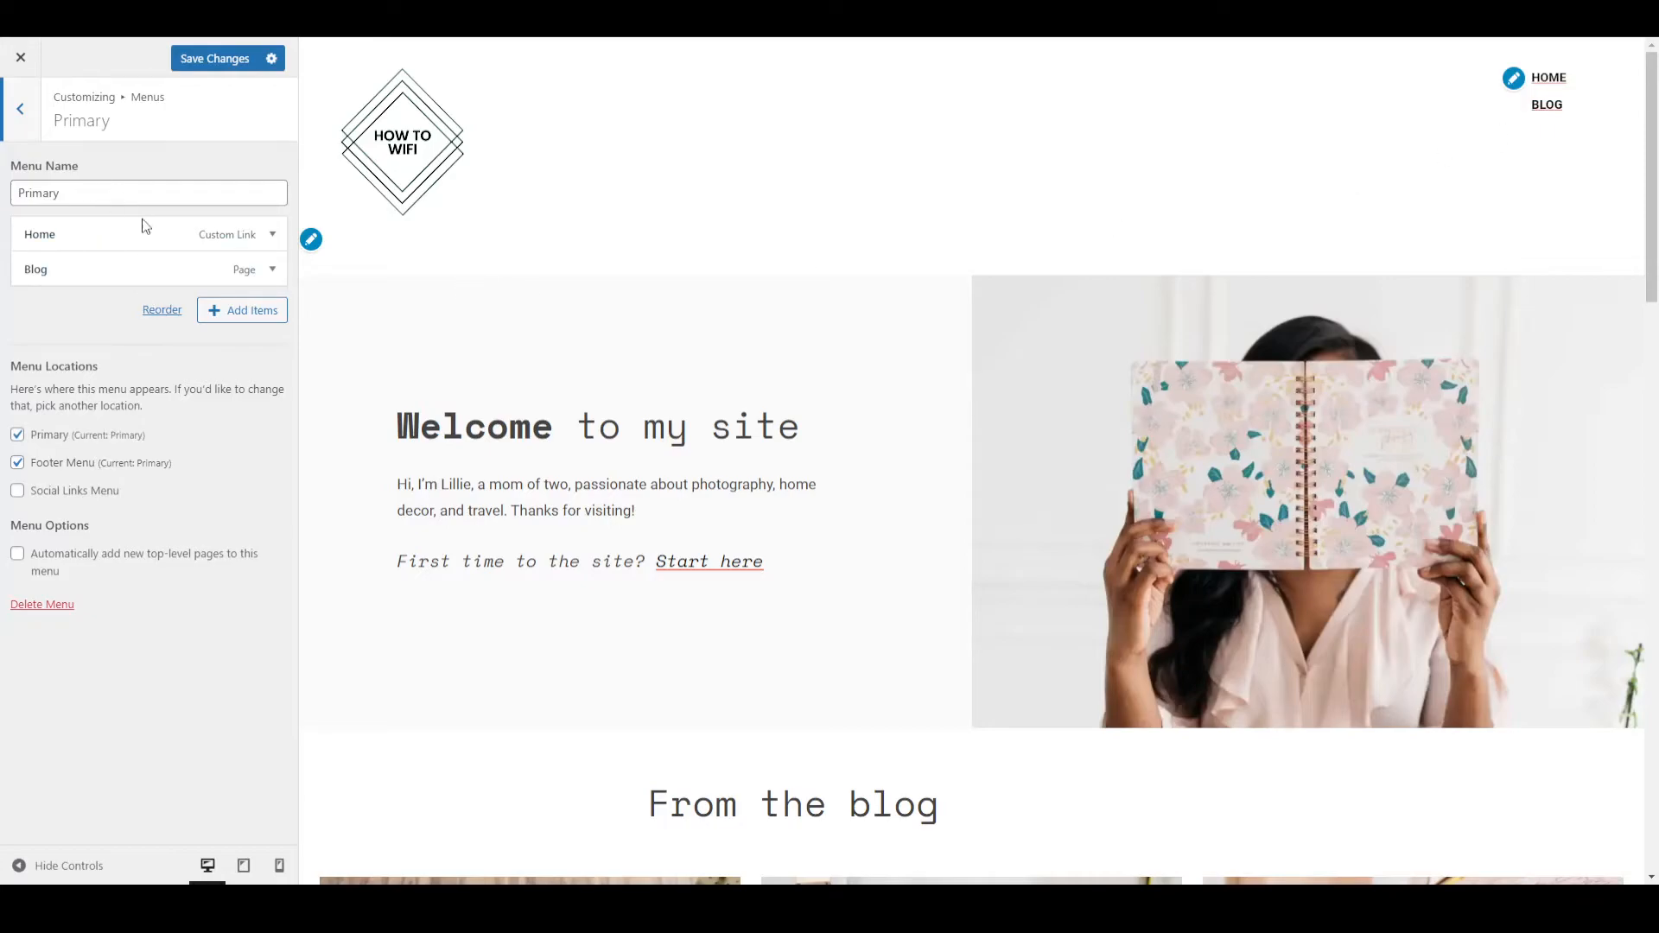
{"action": "left_click", "coordinate": [244, 313]}
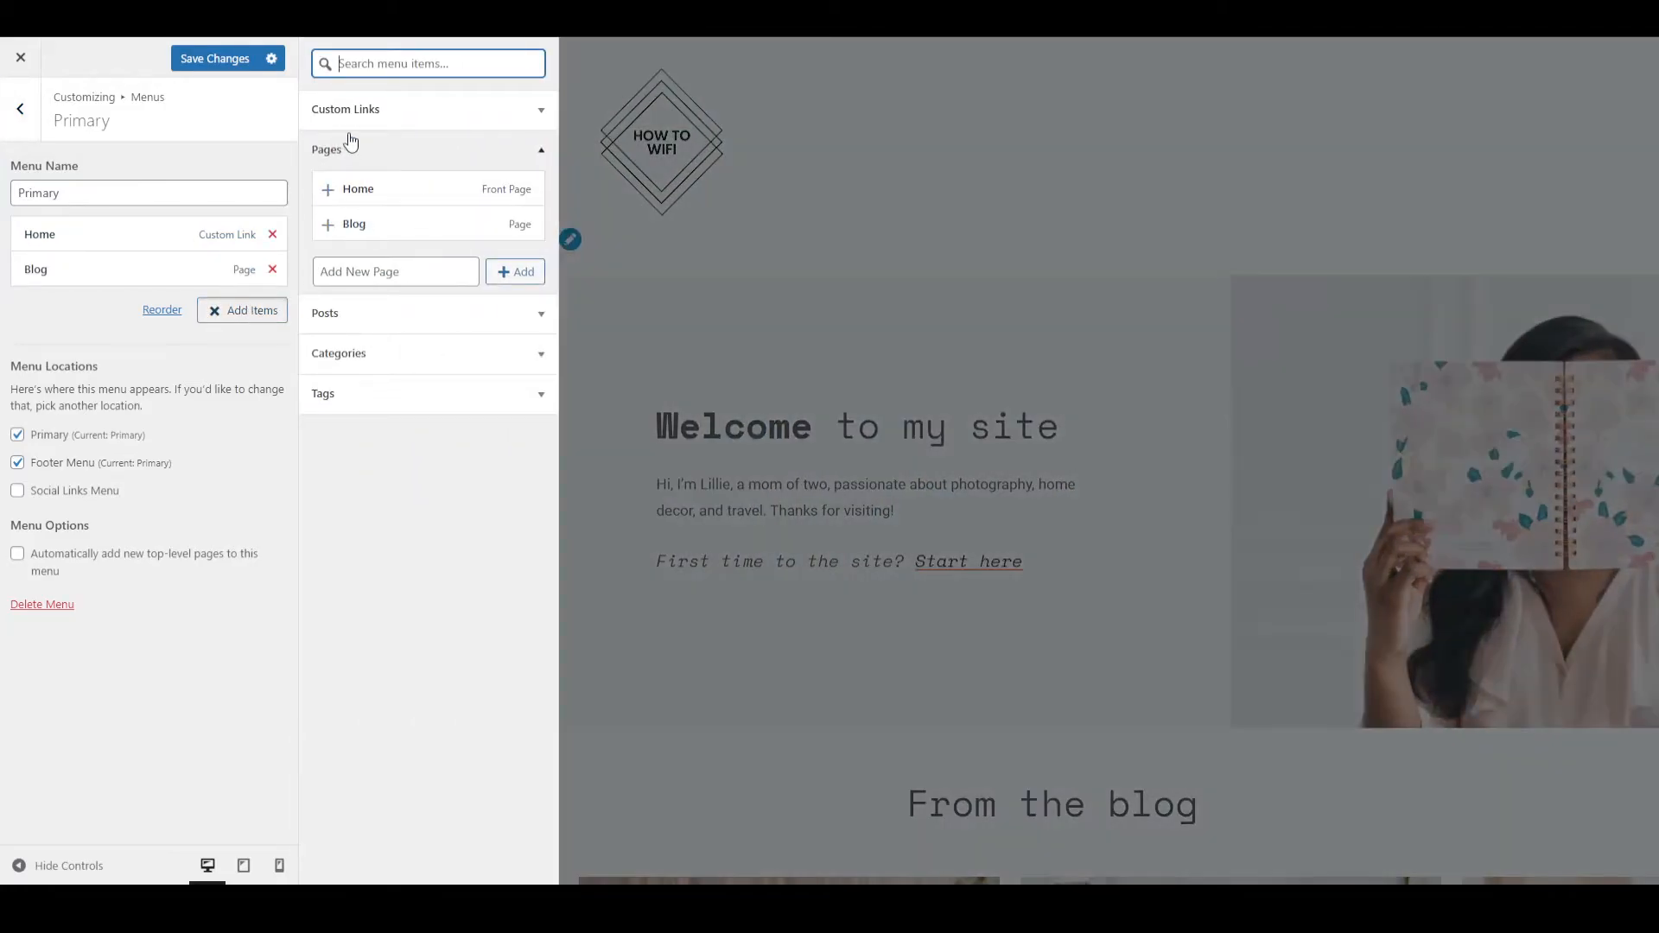
Look through the existing posts and categories available as items for the Primary menu.
{"action": "left_click", "coordinate": [367, 269]}
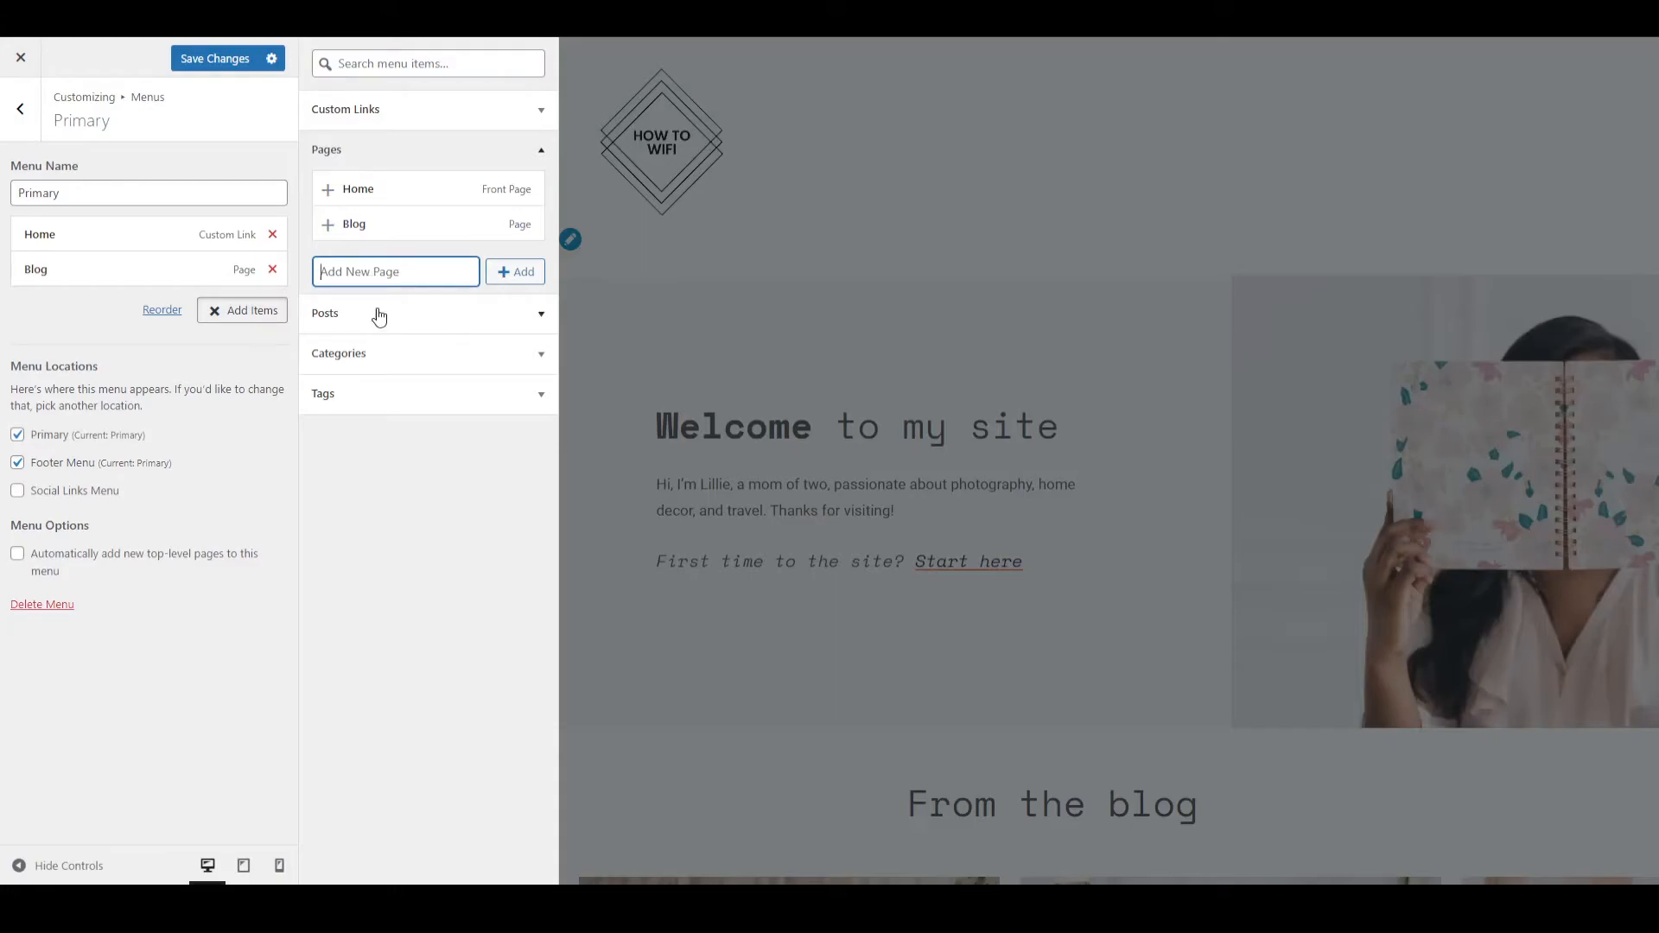
{"action": "left_click", "coordinate": [493, 321]}
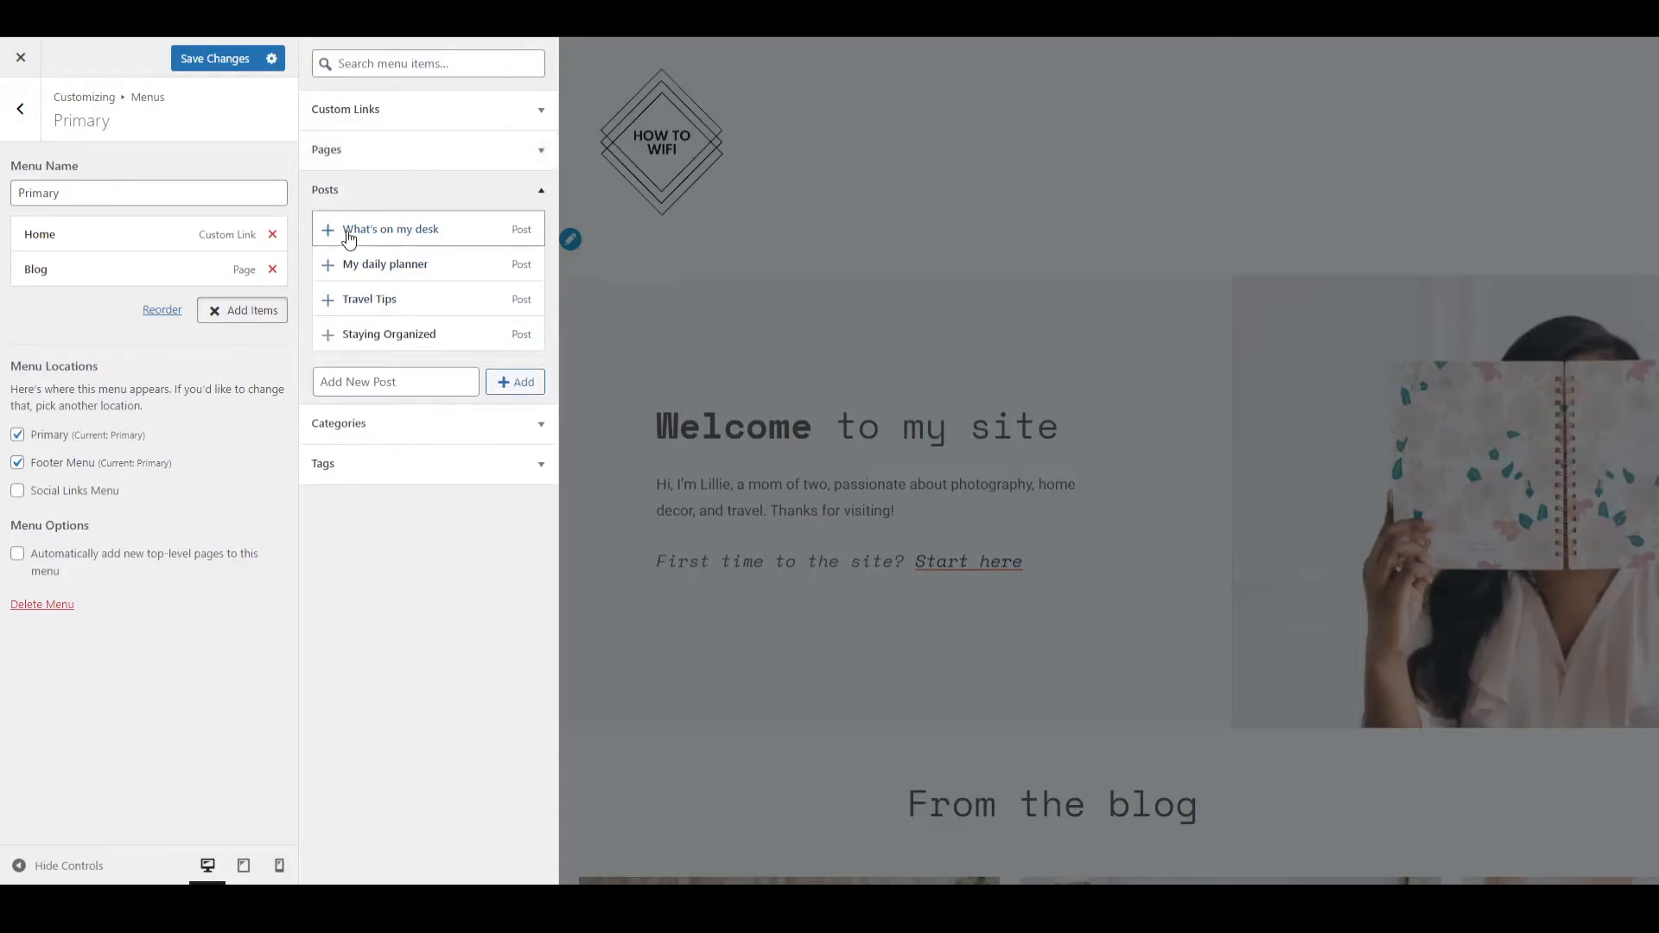
{"action": "left_click", "coordinate": [391, 201]}
{"action": "left_click", "coordinate": [394, 243]}
{"action": "left_click", "coordinate": [396, 242]}
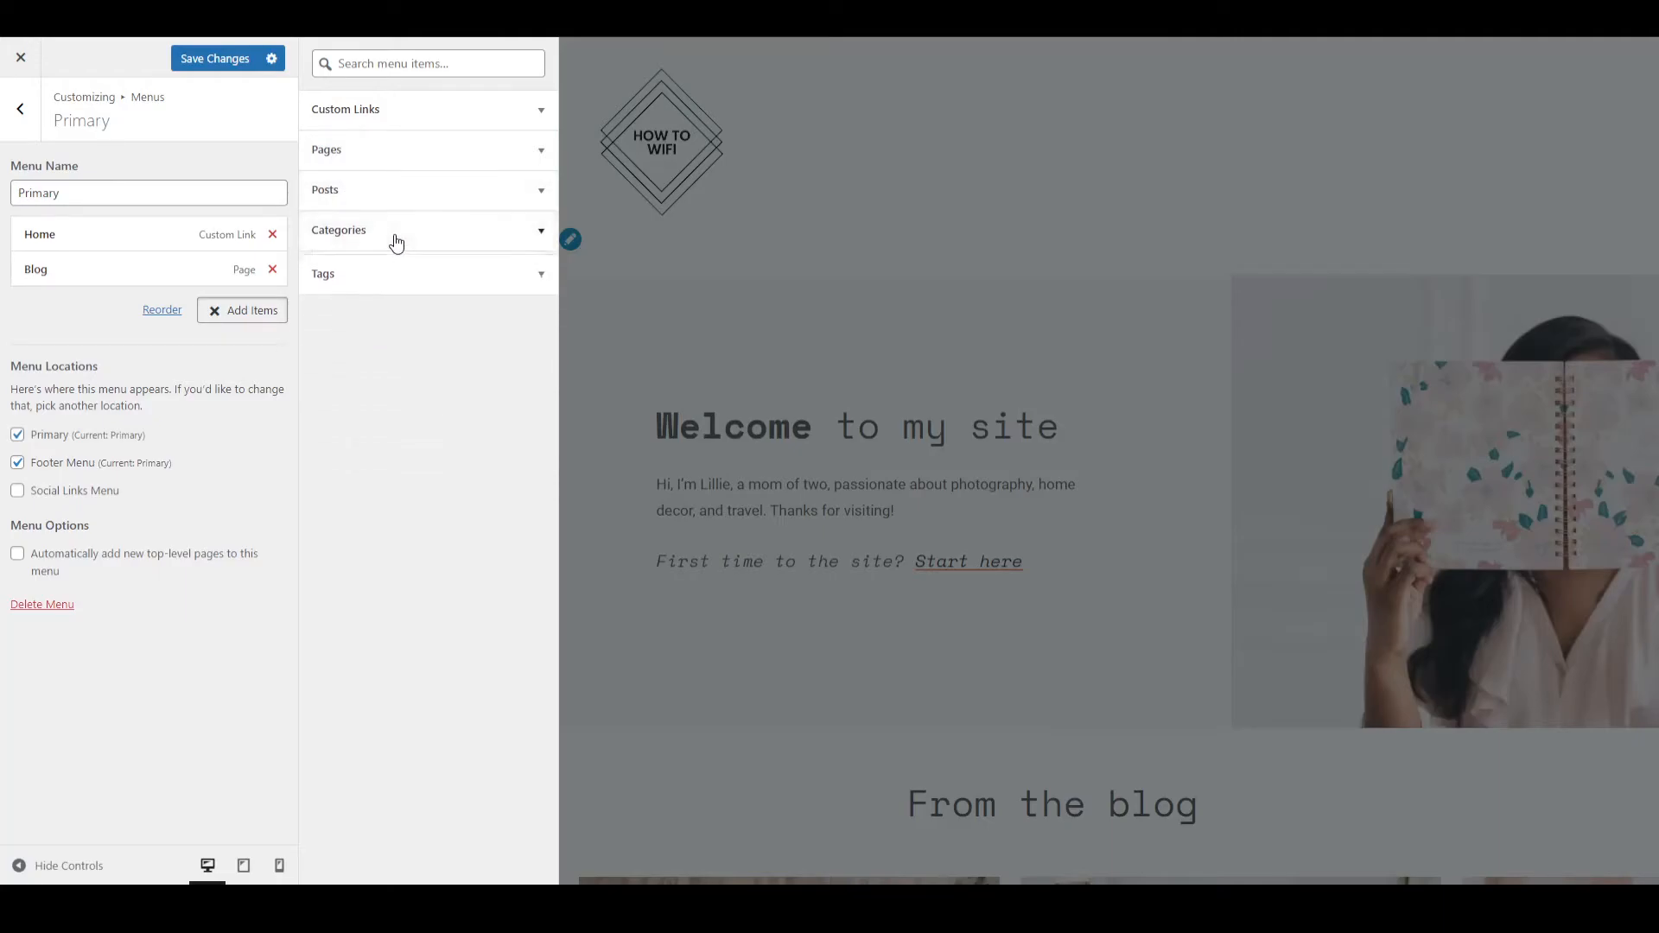
Create a new page named "About" and add it to the Primary menu.
{"action": "left_click", "coordinate": [363, 151]}
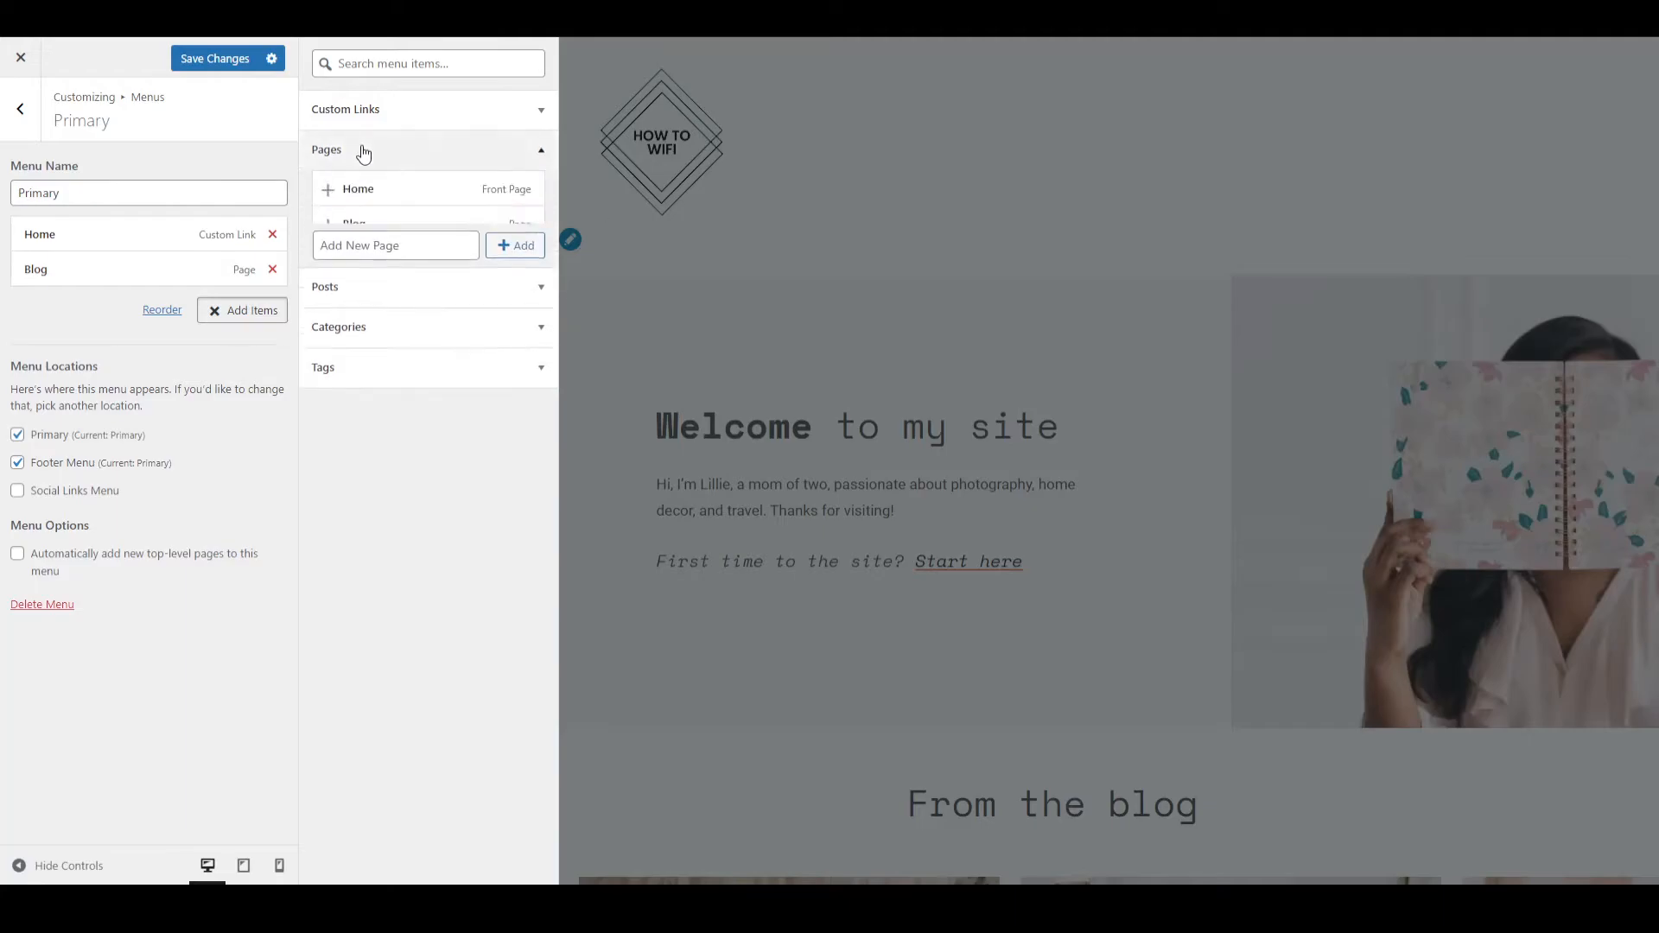
{"action": "left_click", "coordinate": [374, 271]}
{"action": "type", "text": "About"}
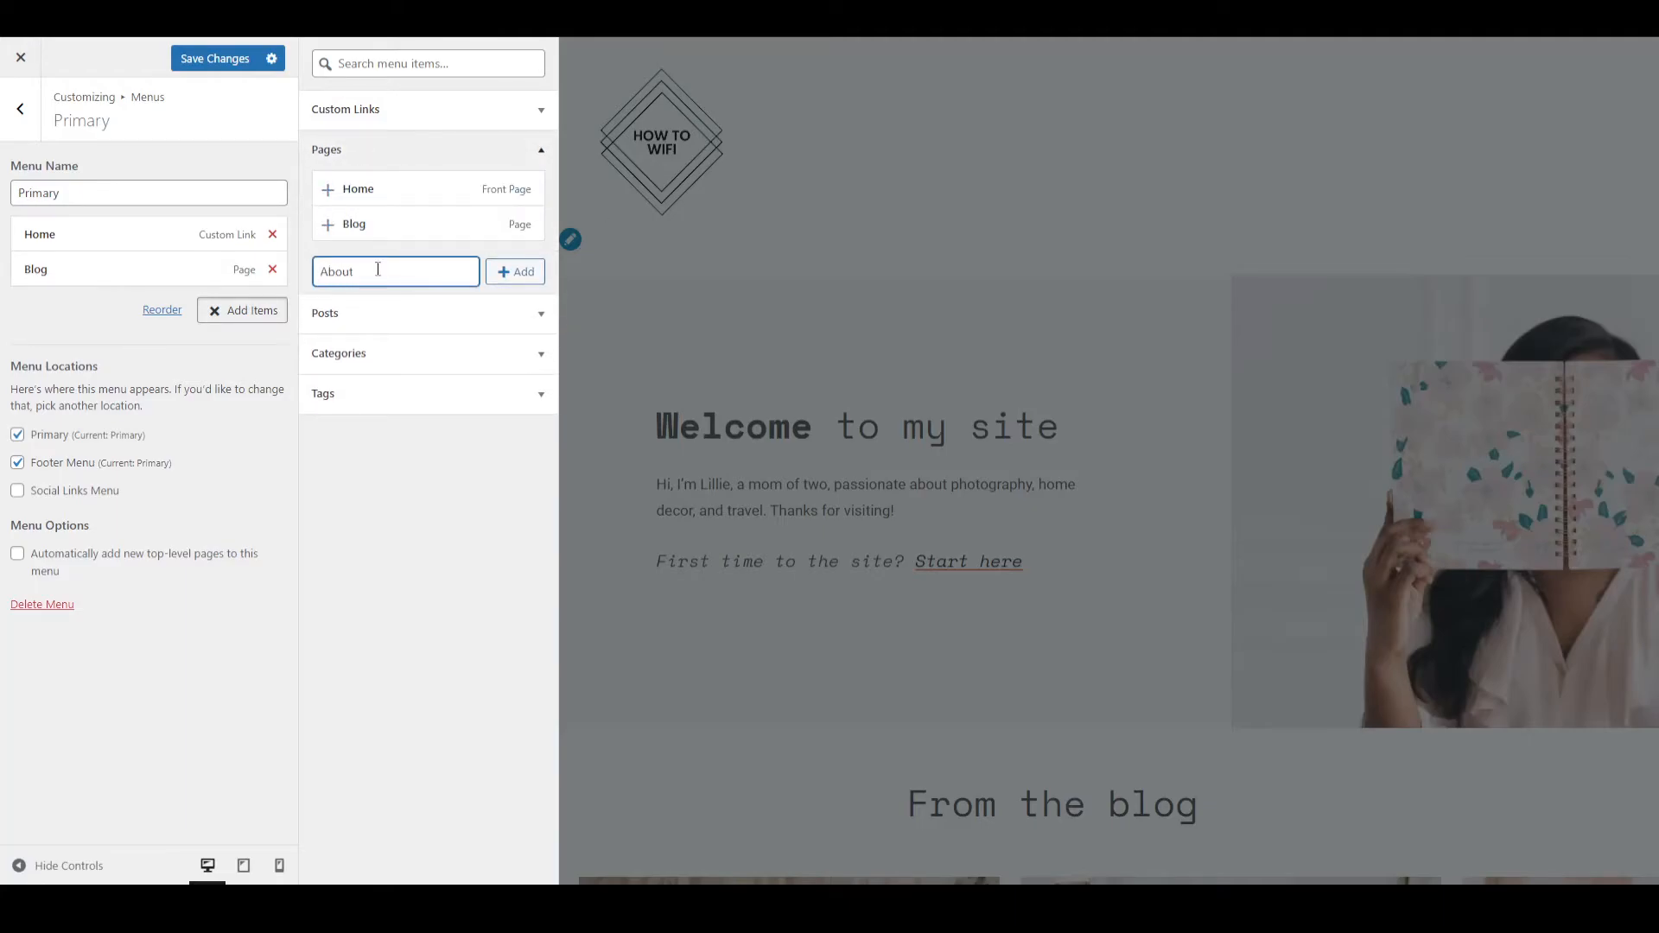
{"action": "left_click", "coordinate": [526, 272]}
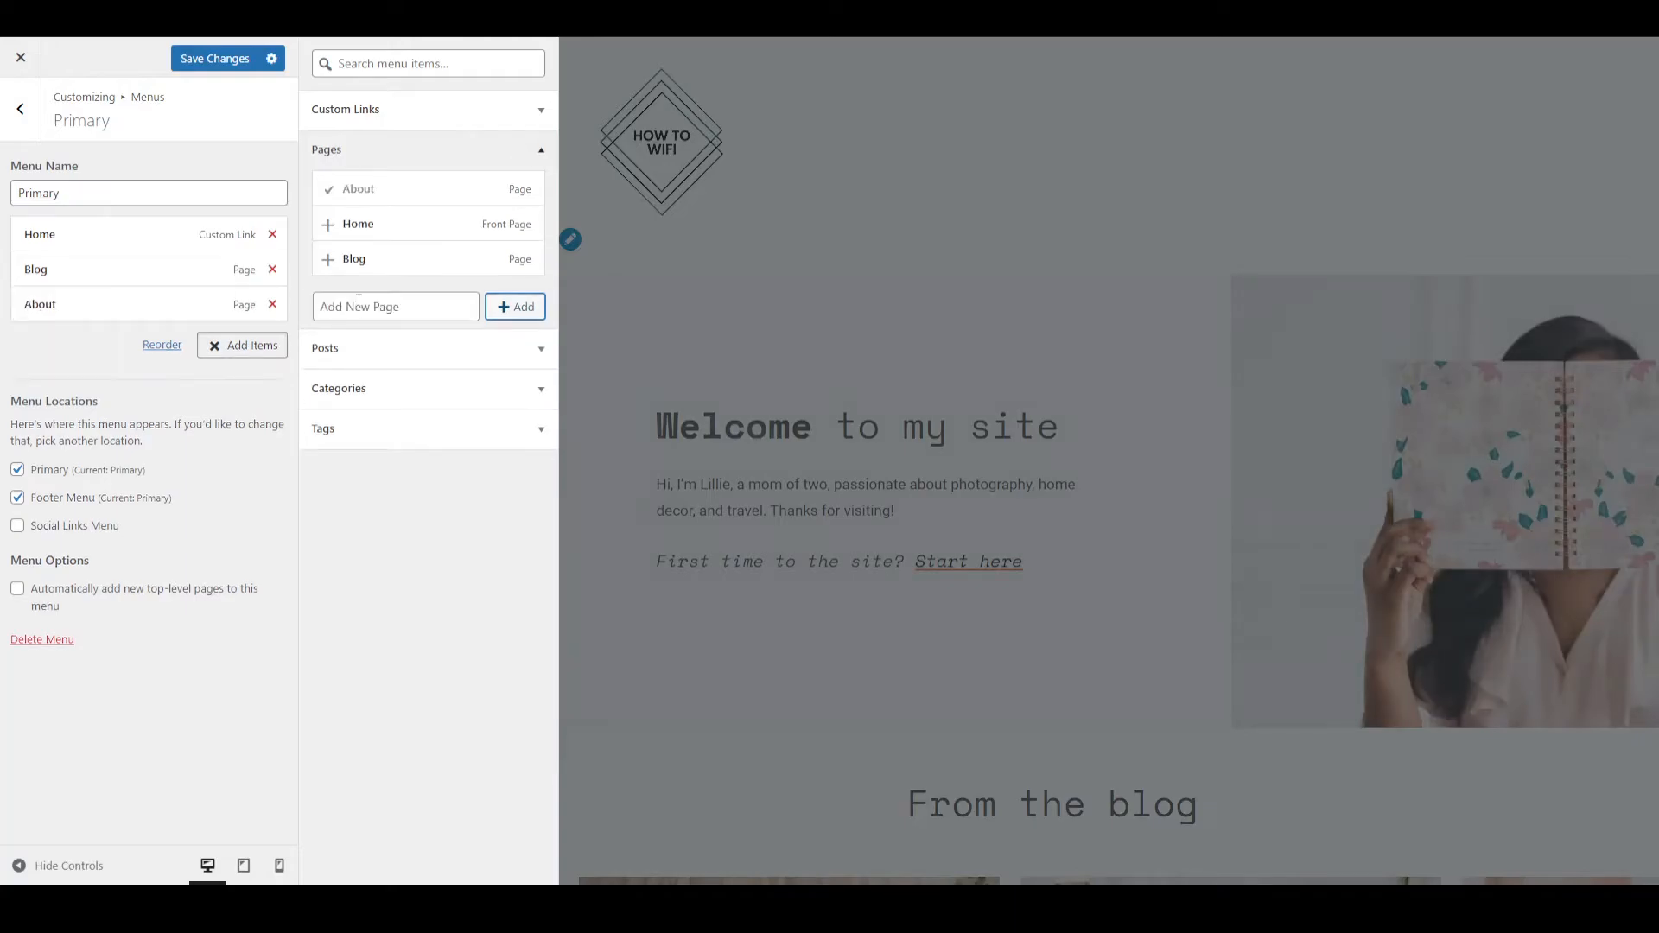
Create a new page named "Contact Us", add it to the Primary menu and save the changes.
{"action": "left_click", "coordinate": [359, 309]}
{"action": "type", "text": "Contact Us"}
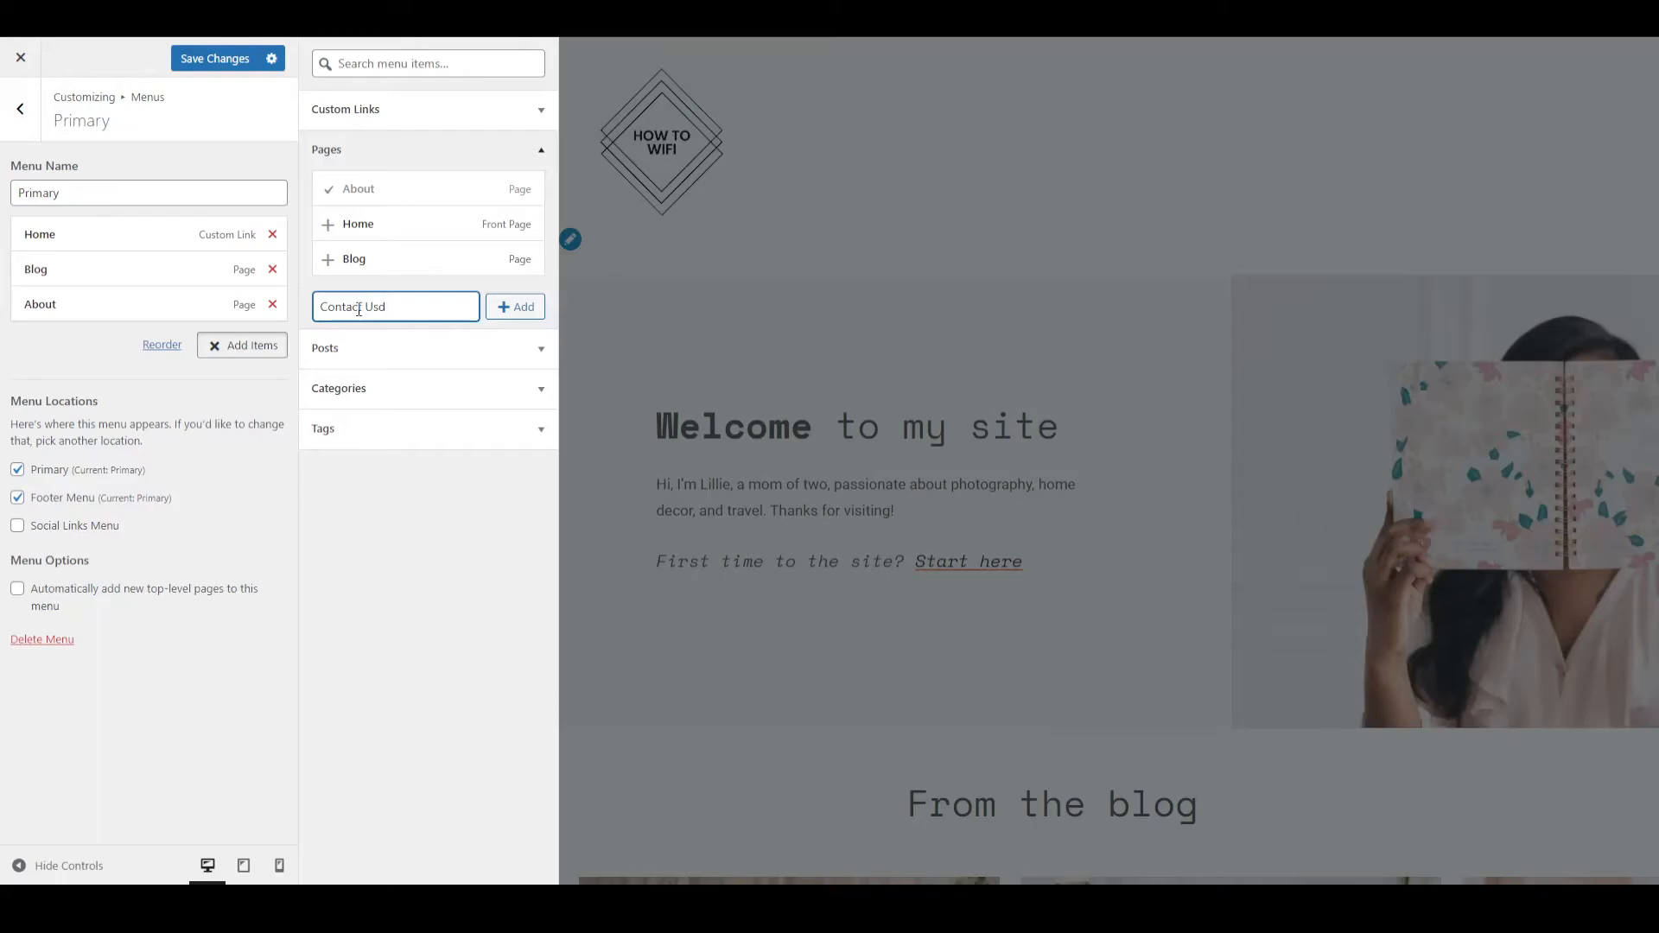
{"action": "left_click", "coordinate": [503, 319]}
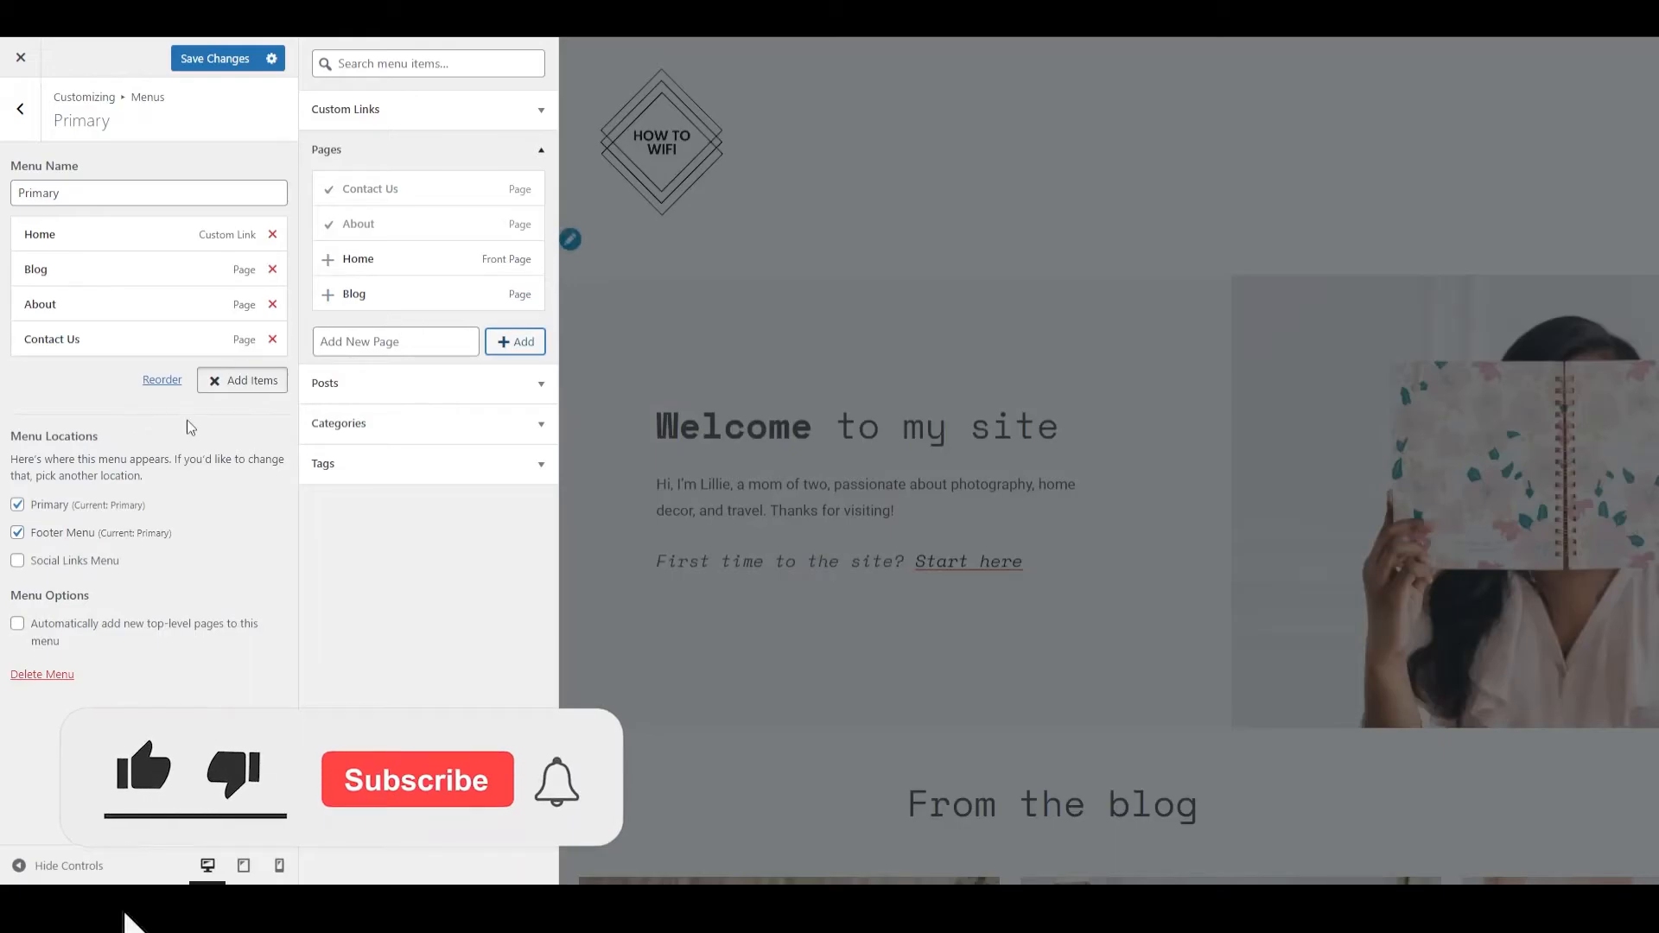
{"action": "left_click", "coordinate": [229, 379]}
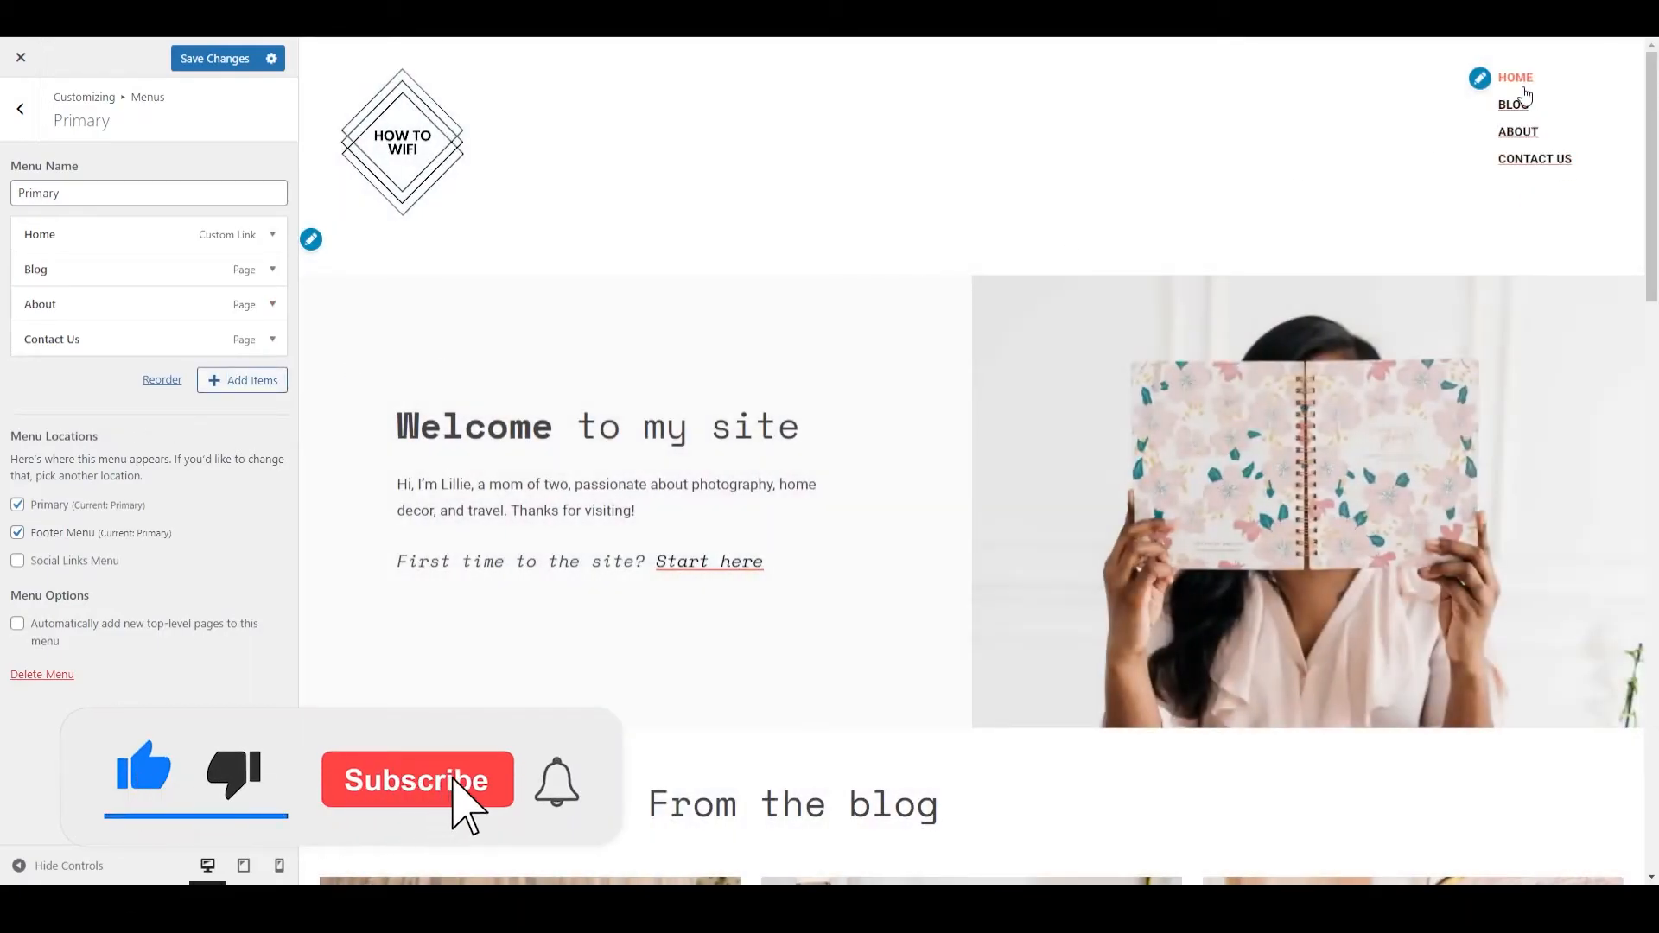
{"action": "left_click", "coordinate": [192, 59]}
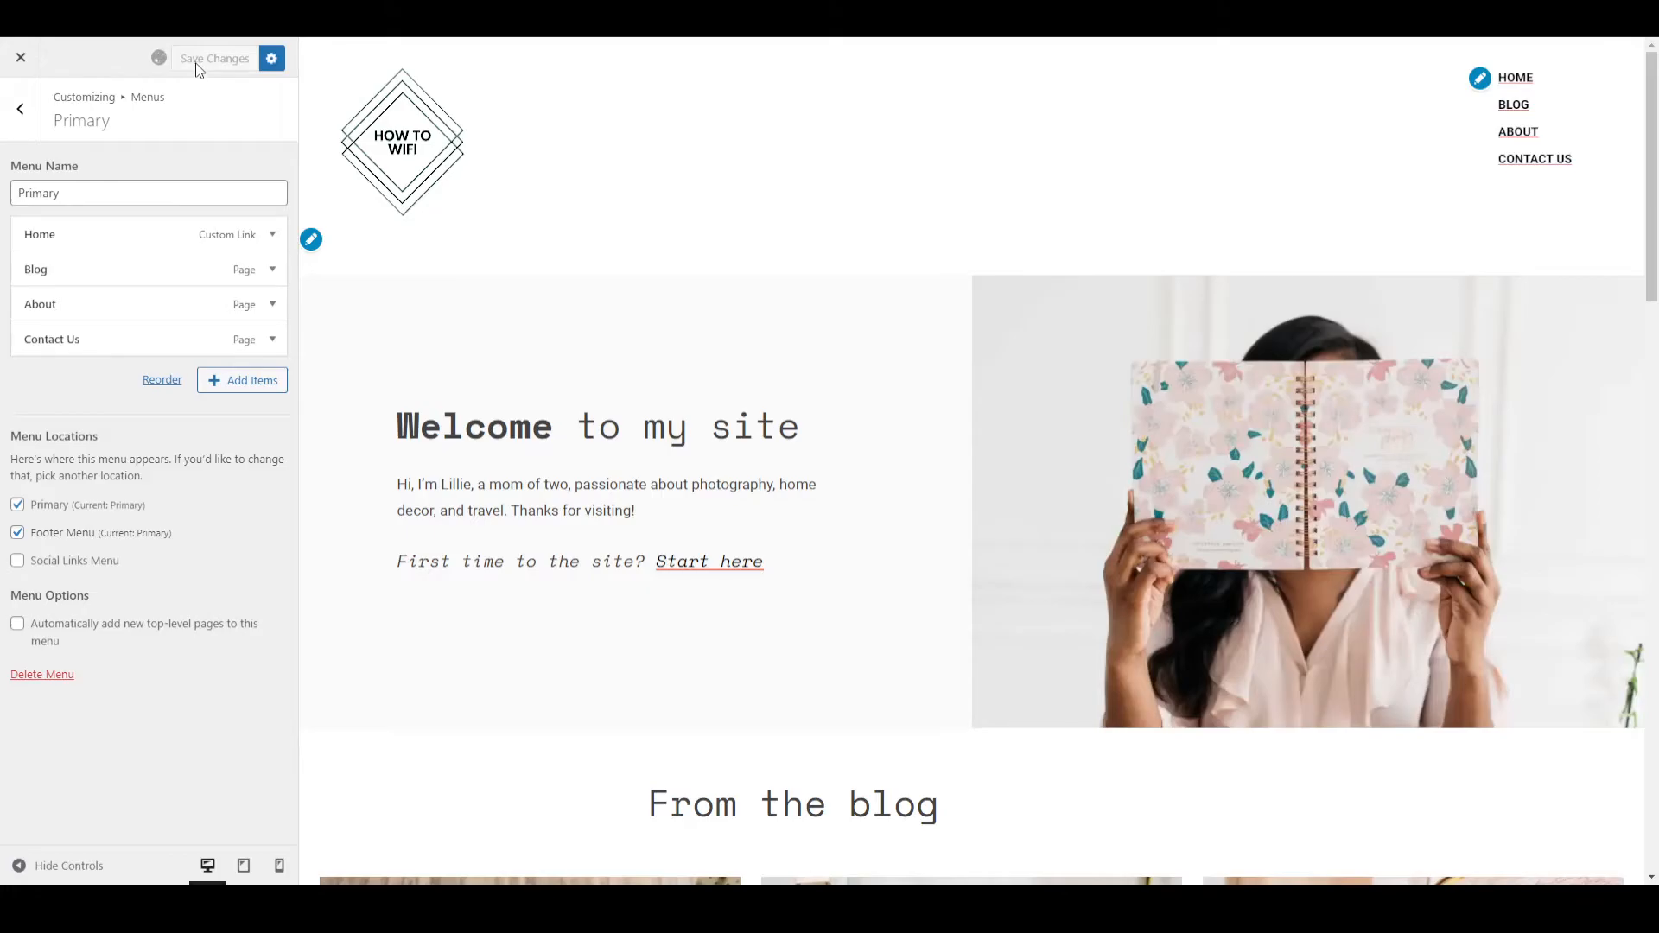
Assign the Primary menu to the Social Links Menu location as well and save the changes.
{"action": "left_click", "coordinate": [17, 564]}
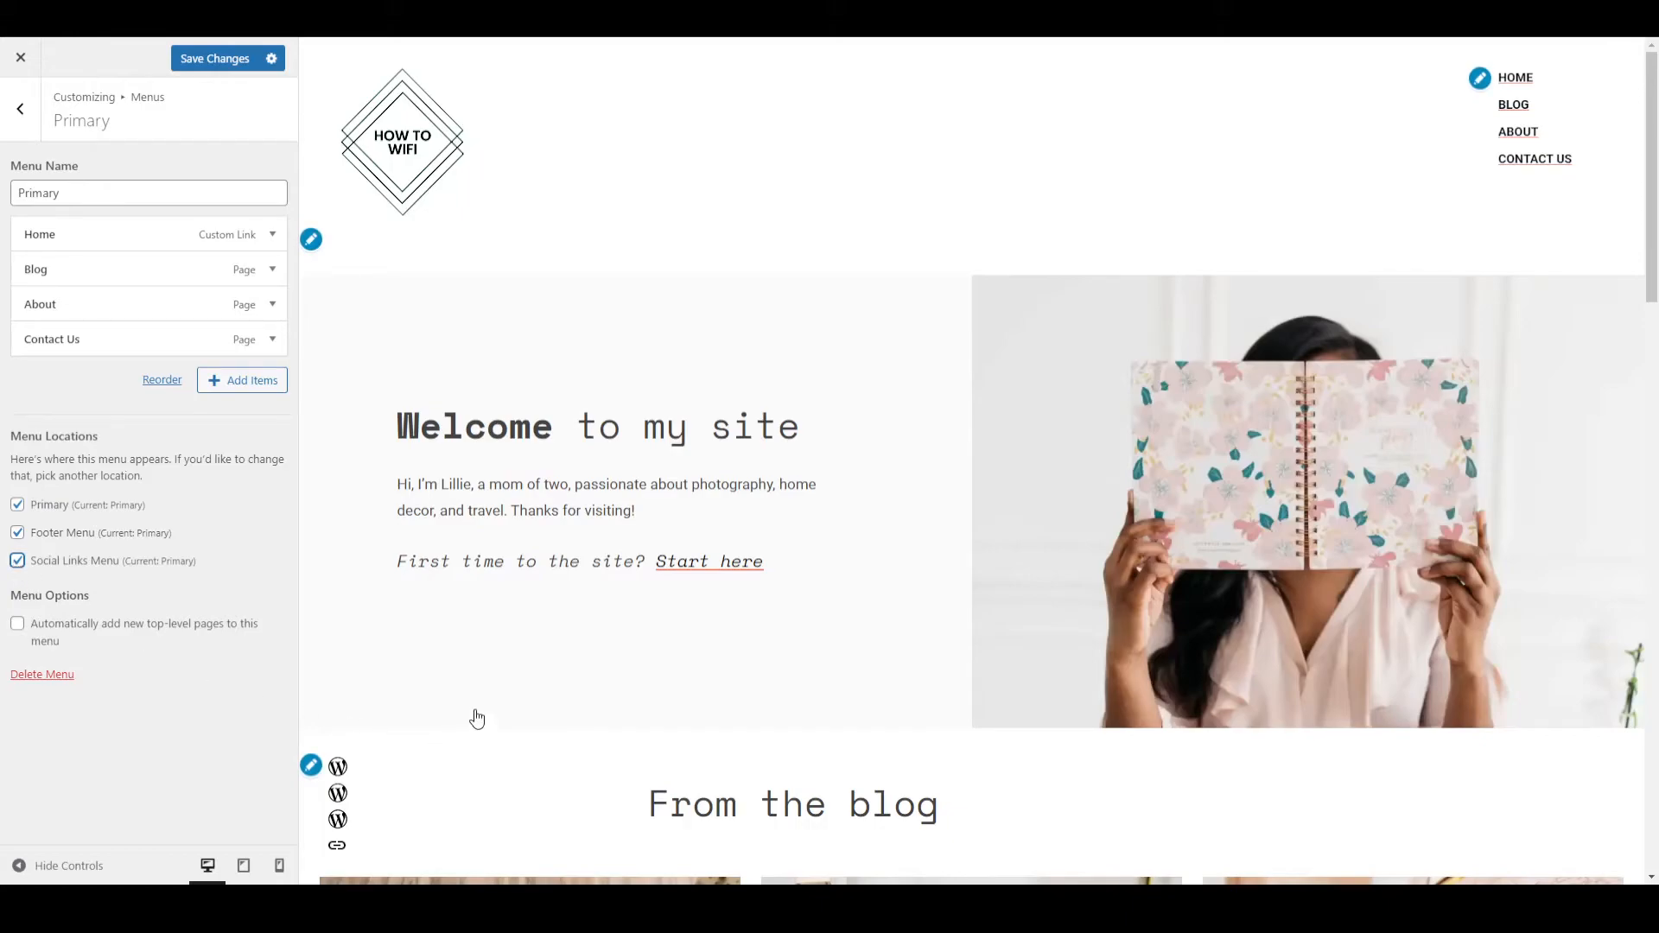
{"action": "scroll", "coordinate": [476, 719], "scroll_direction": "down", "scroll_amount": 3}
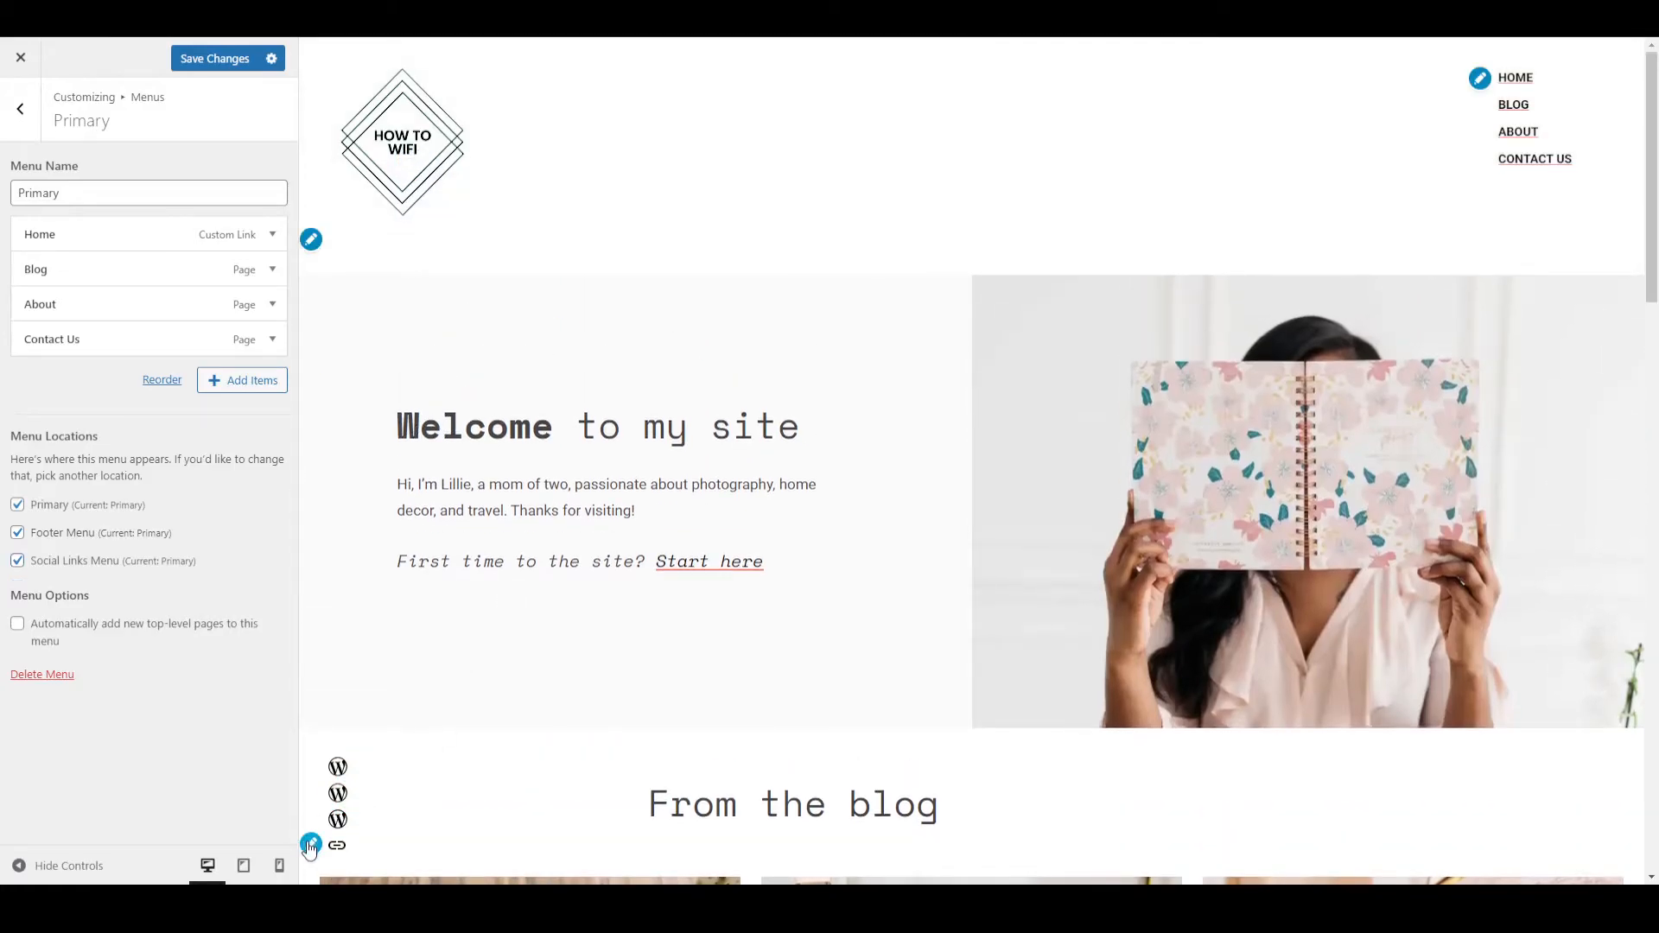
{"action": "left_click", "coordinate": [310, 845]}
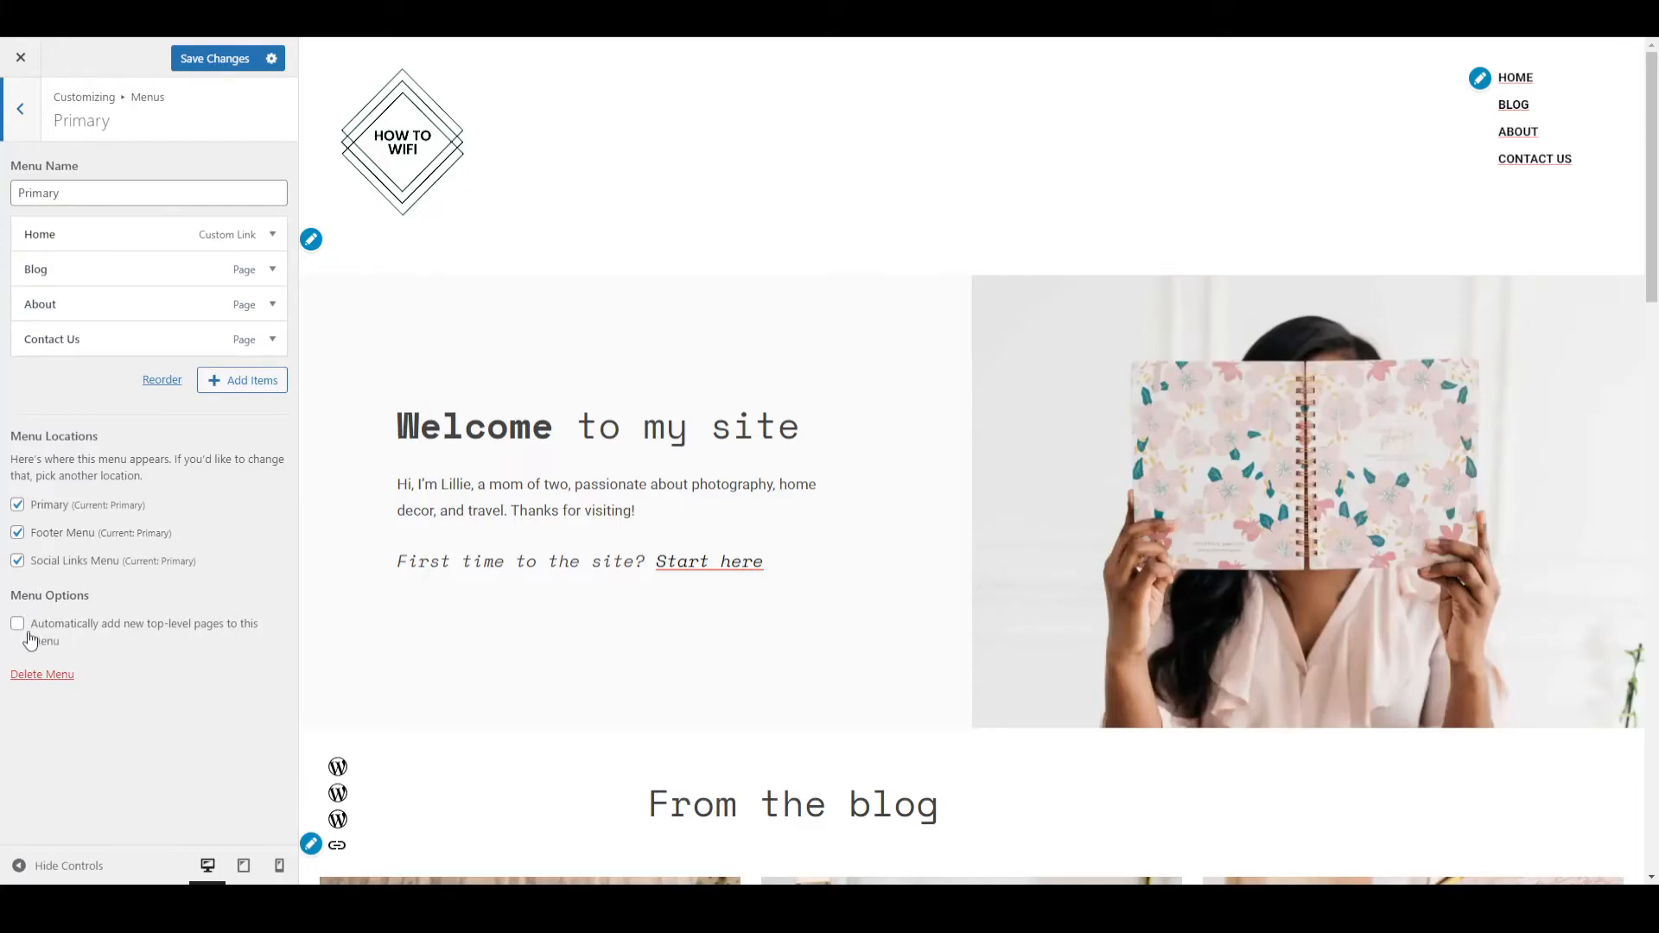
{"action": "left_click", "coordinate": [19, 564]}
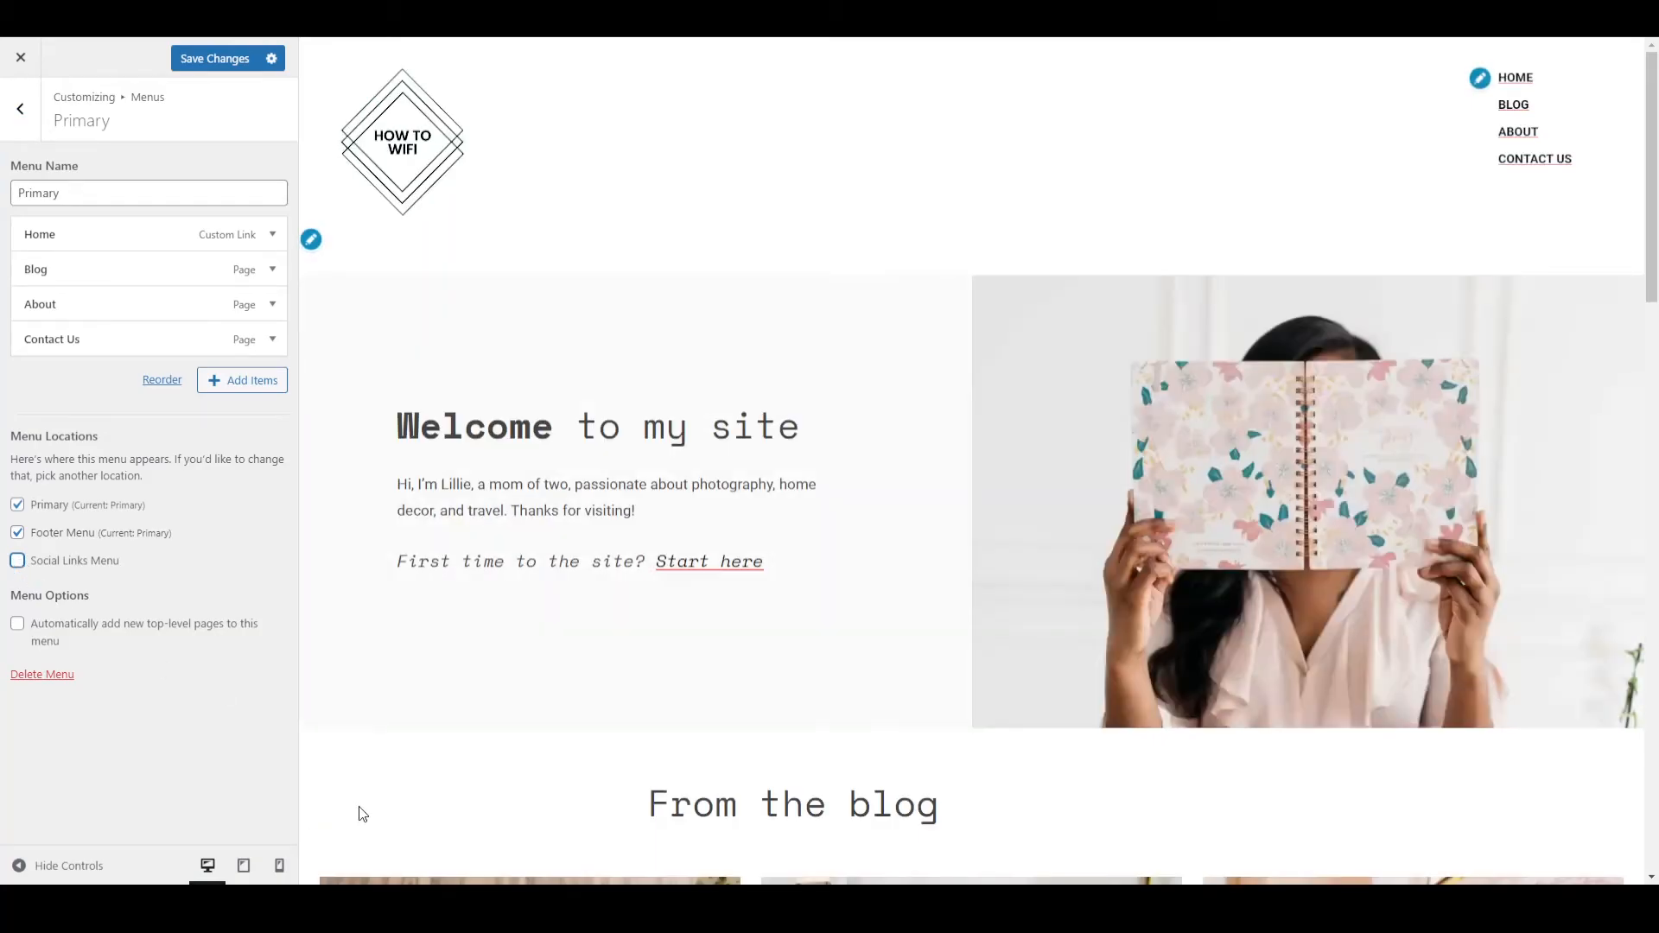
{"action": "left_click", "coordinate": [18, 561]}
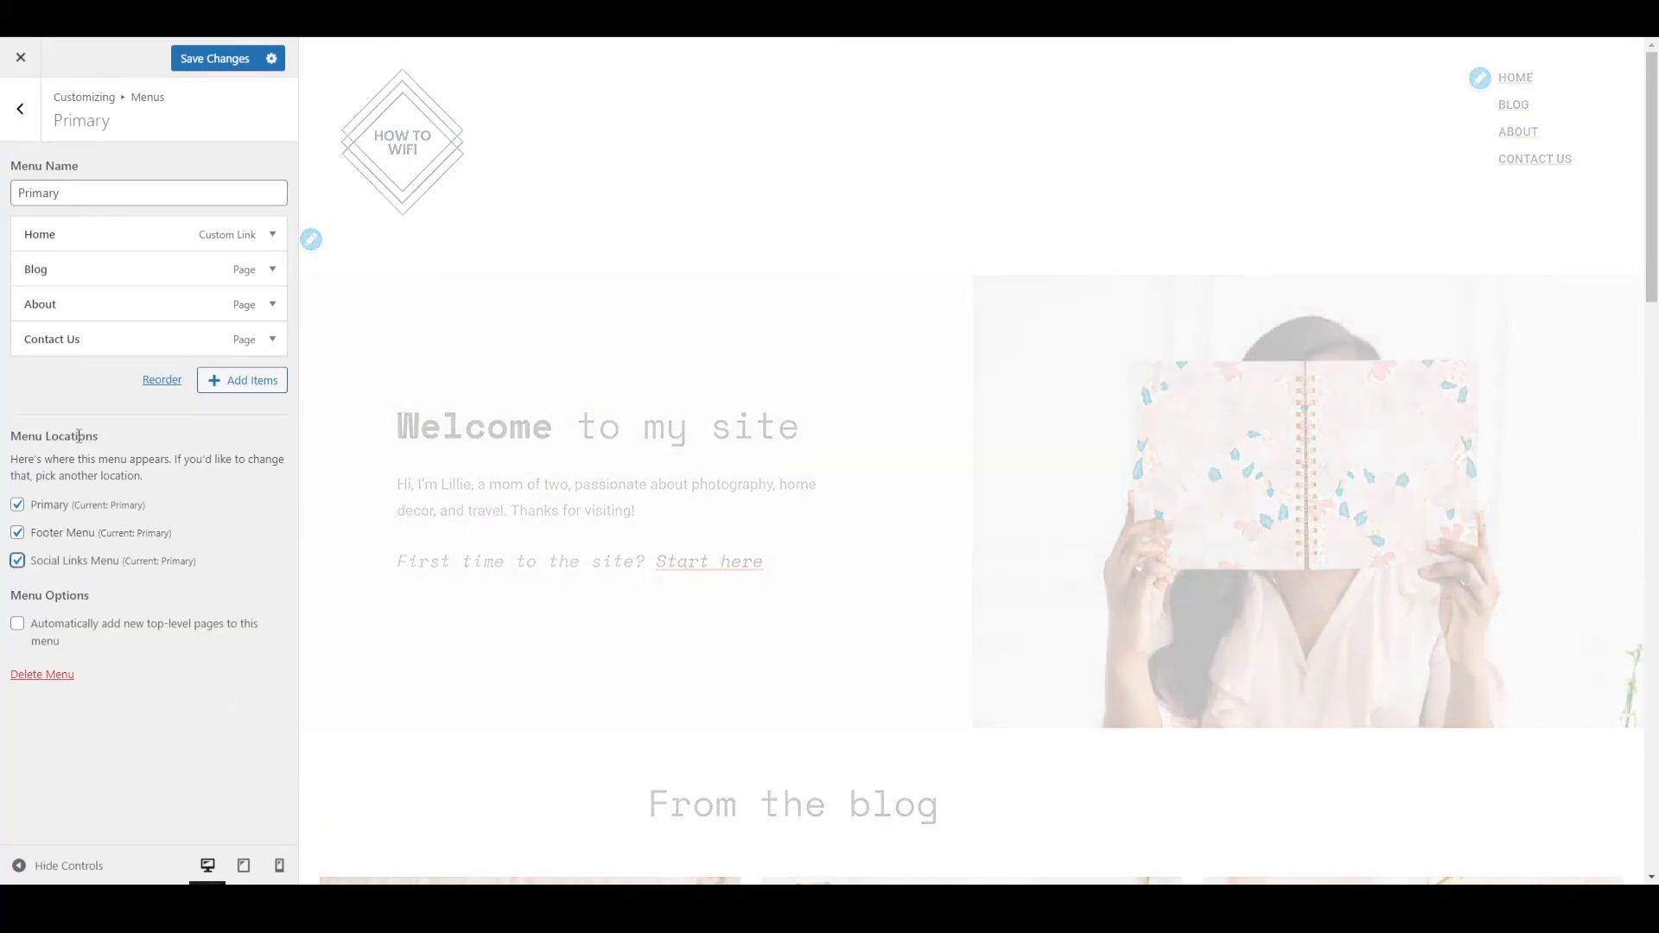
{"action": "left_click", "coordinate": [206, 62]}
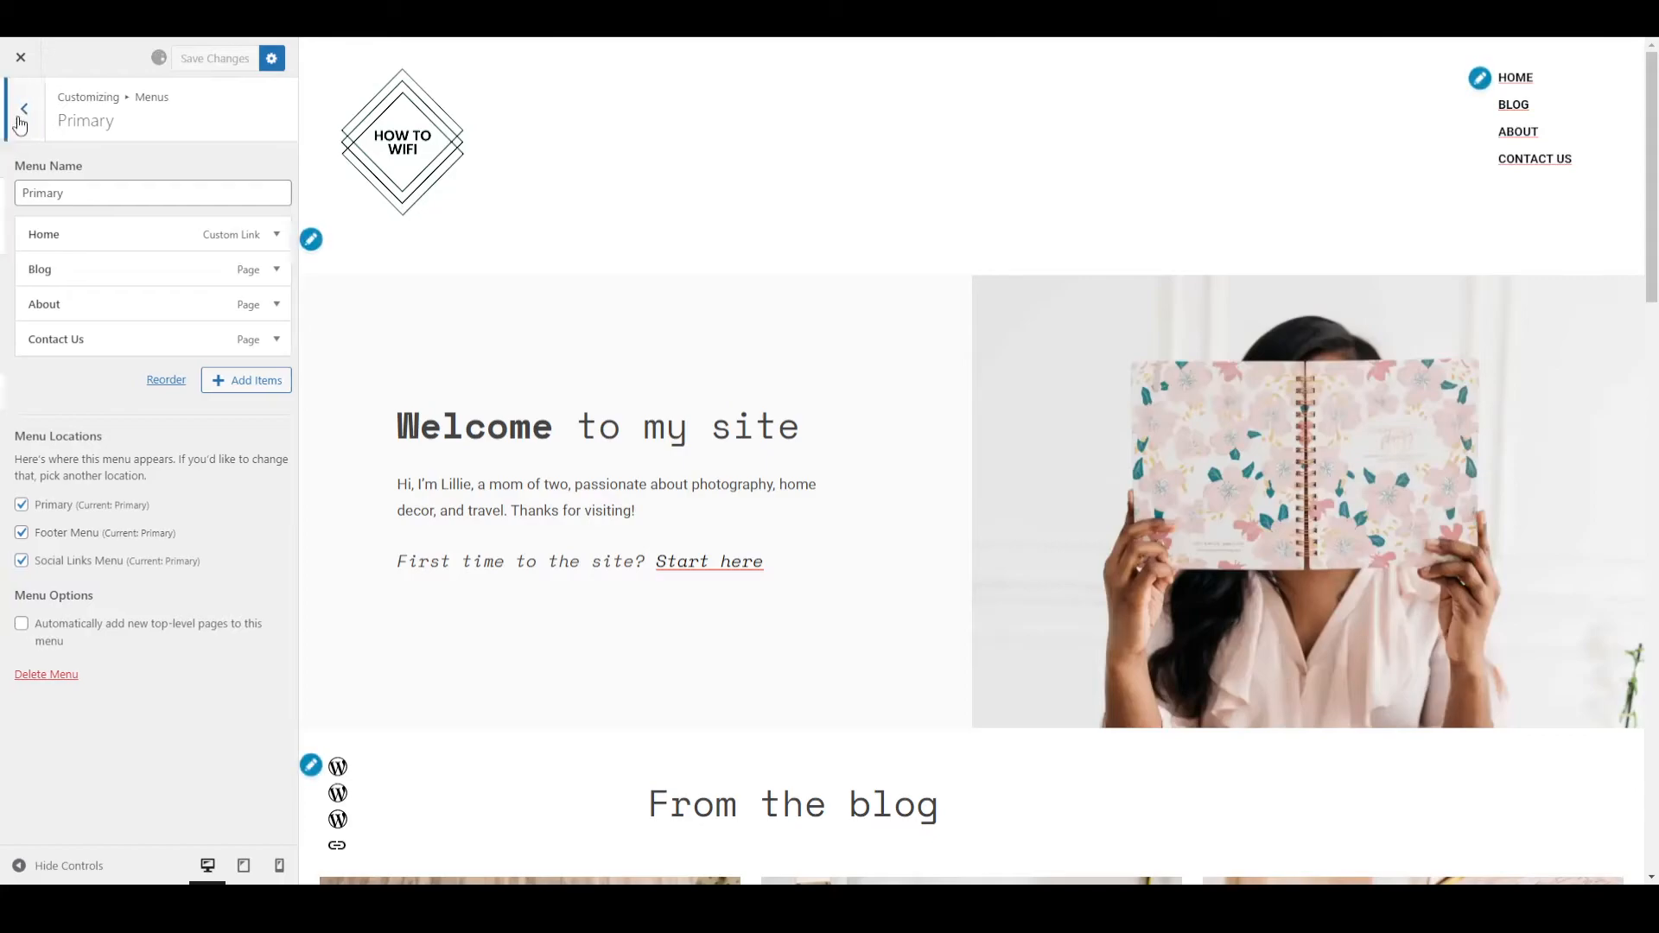
Look at the footer widget settings and return to the main list of customization sections.
{"action": "left_click", "coordinate": [21, 108]}
{"action": "left_click", "coordinate": [20, 109]}
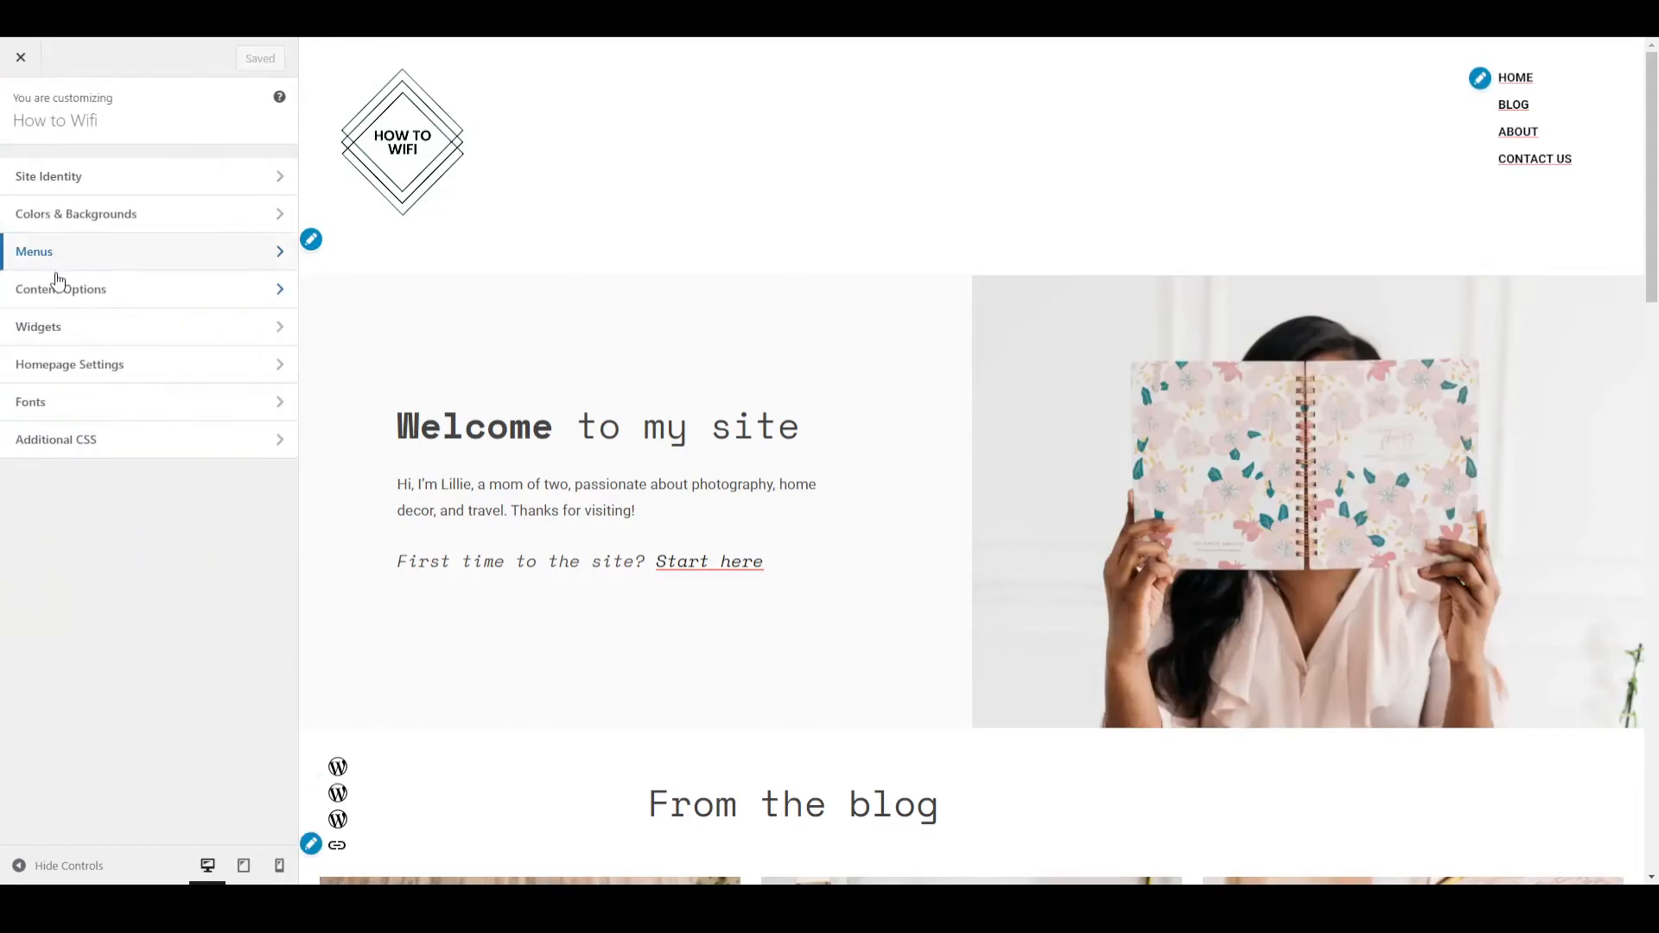
{"action": "left_click", "coordinate": [57, 334]}
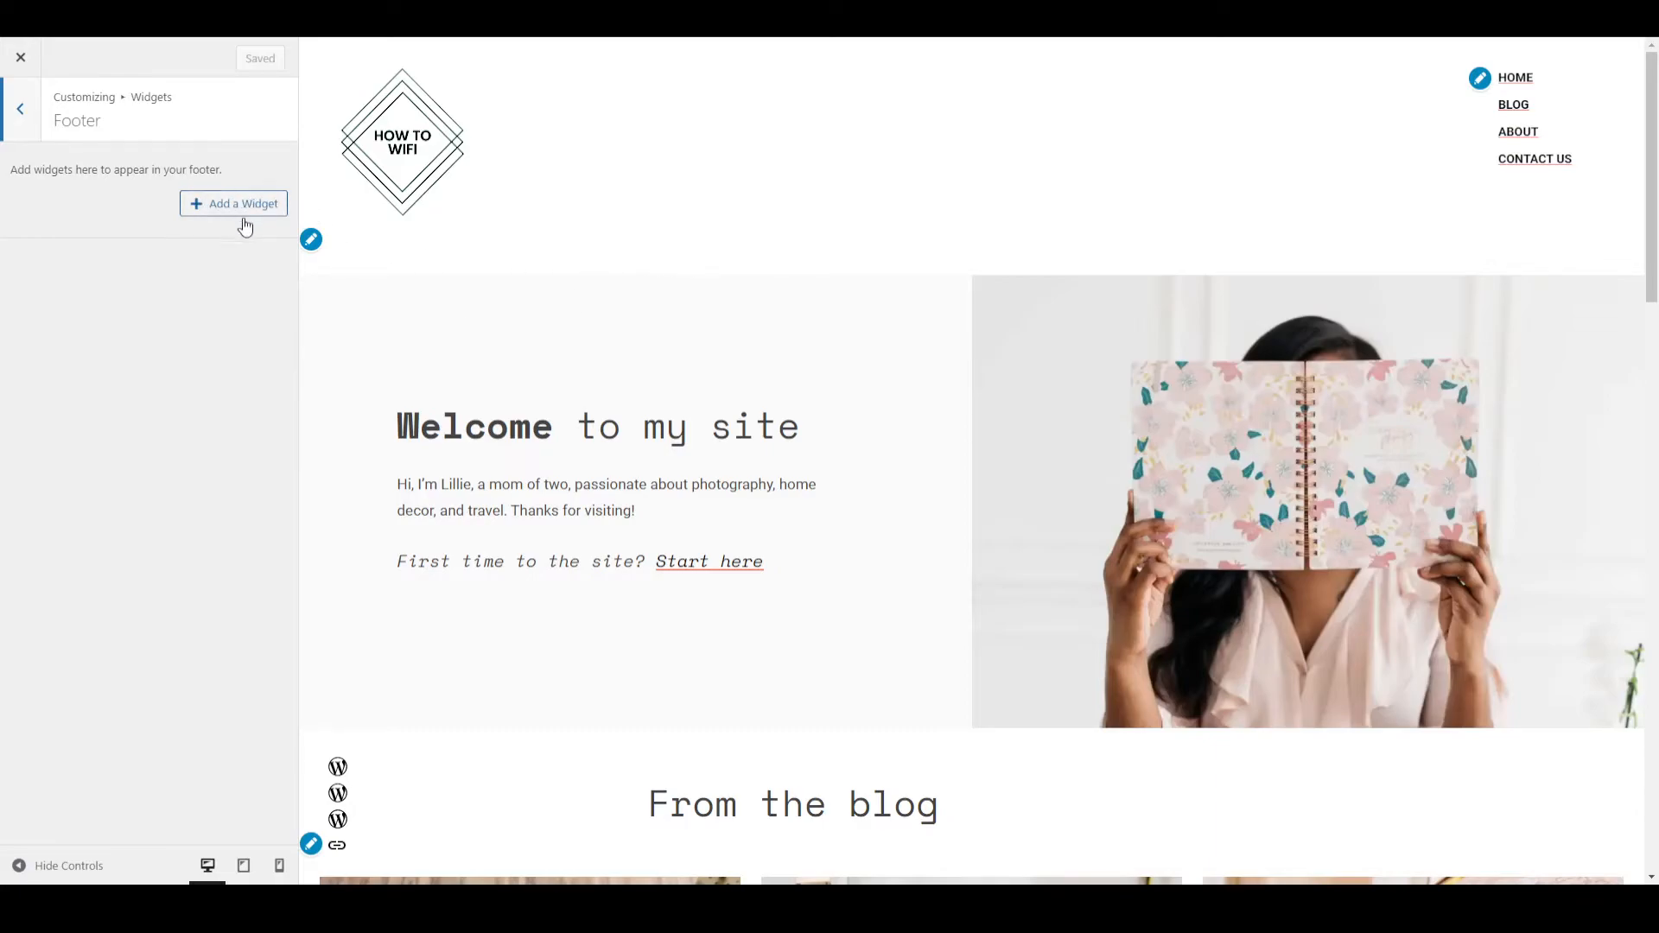
{"action": "left_click", "coordinate": [21, 109]}
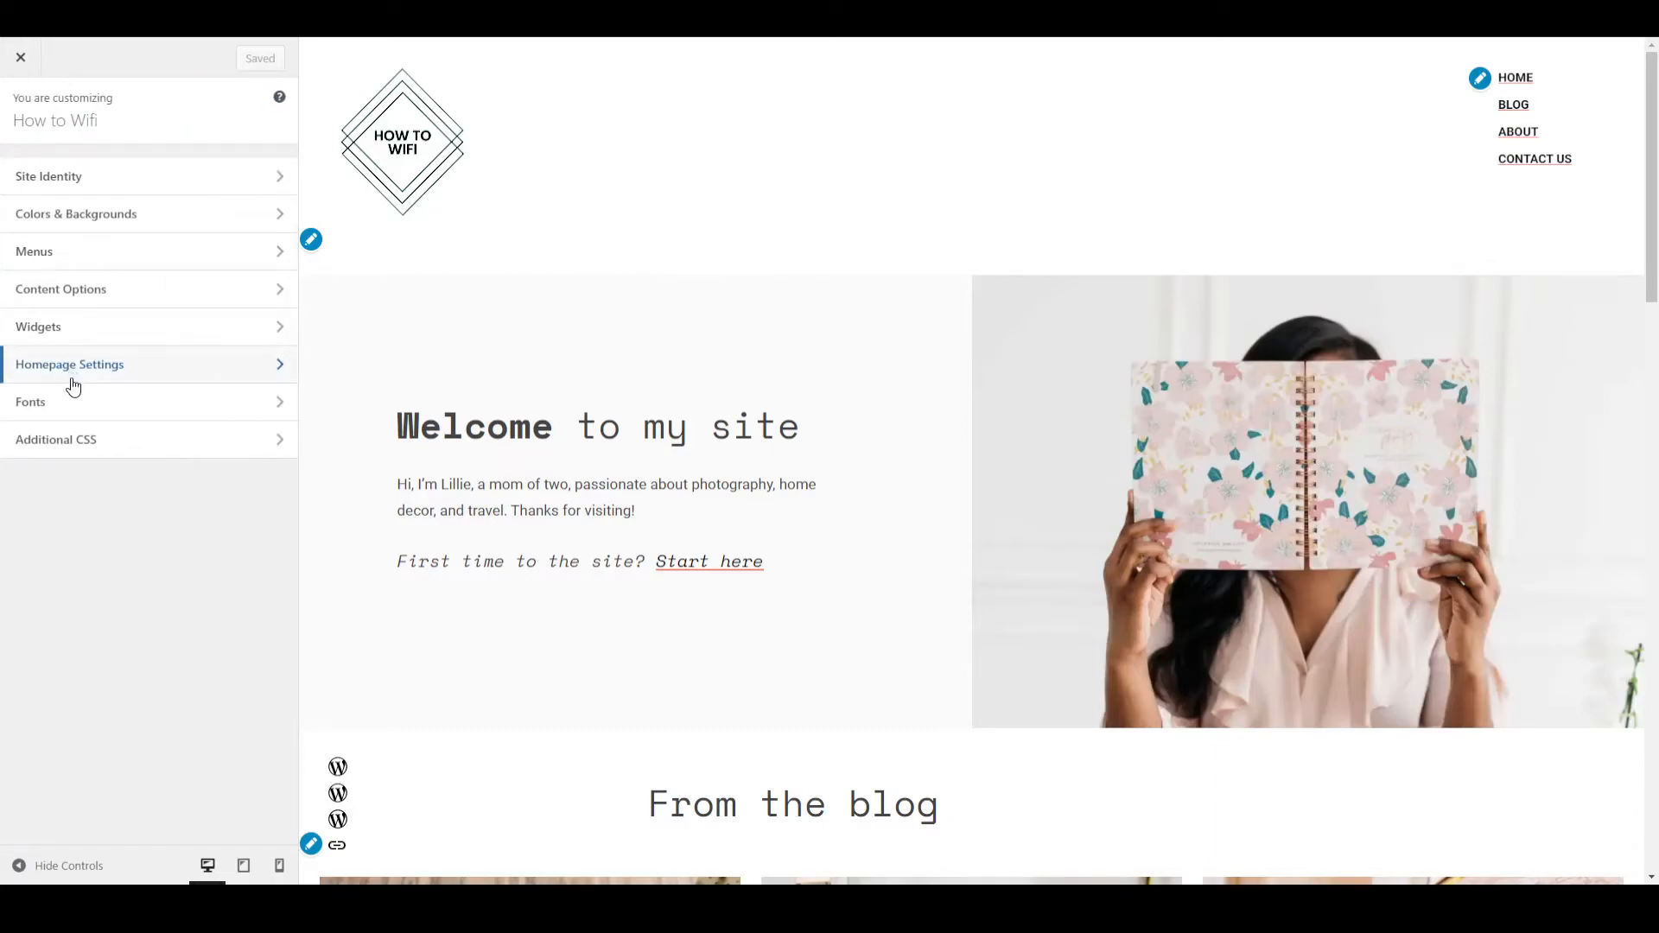
Set Blog as the posts page in Homepage Settings and save the changes.
{"action": "left_click", "coordinate": [69, 367]}
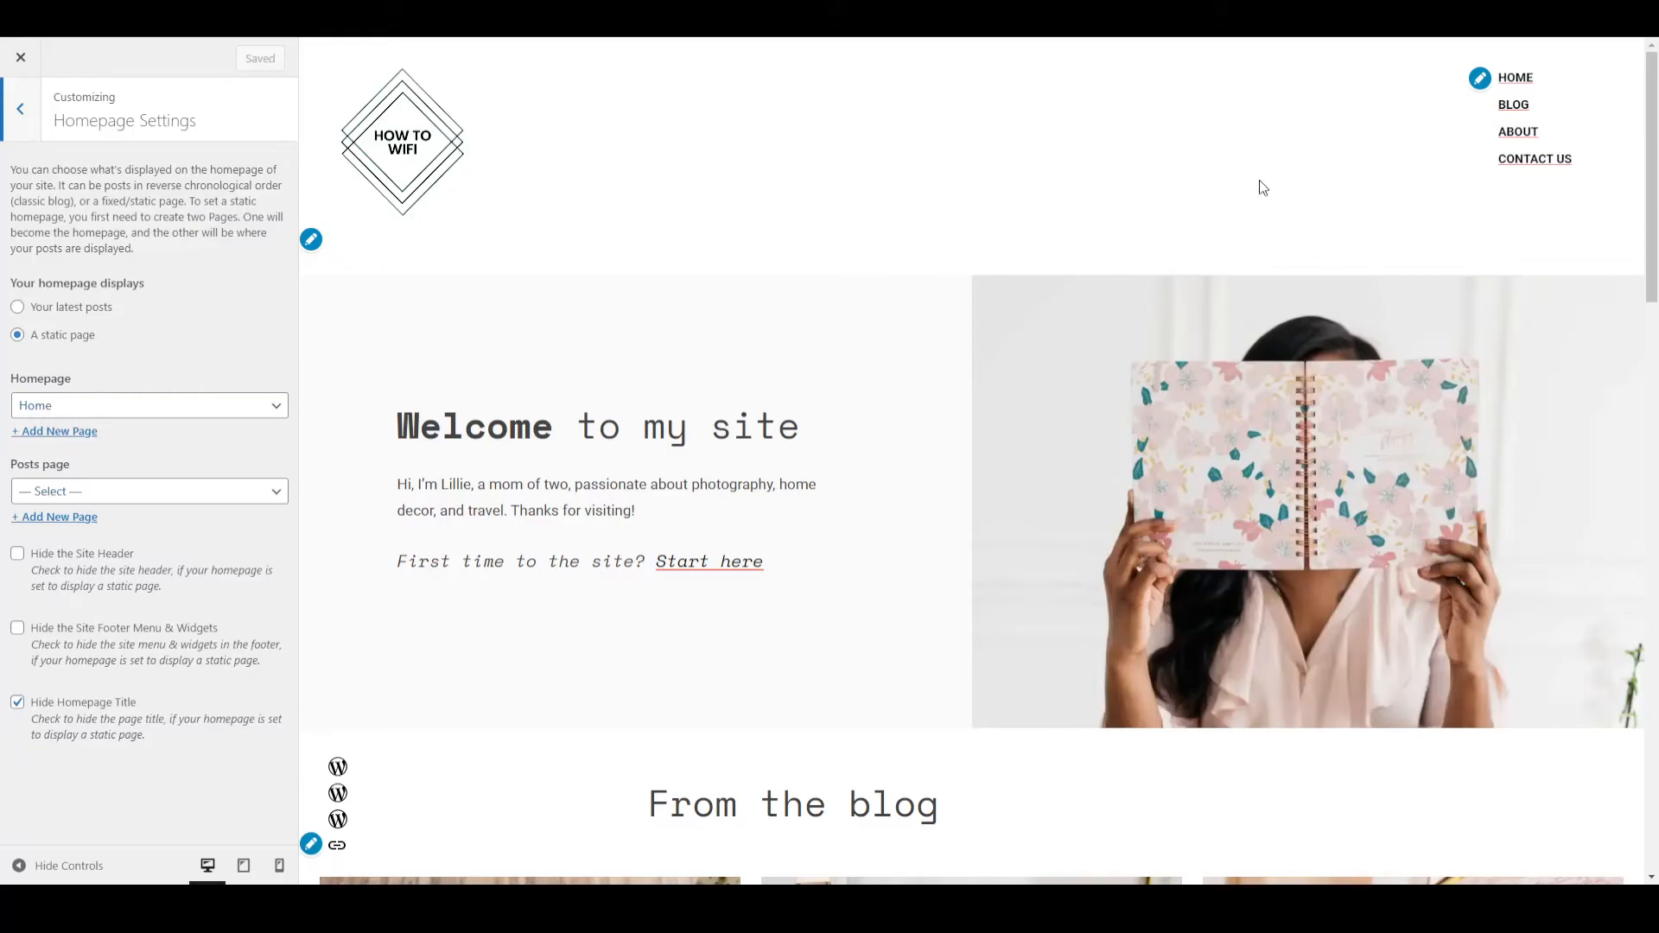
{"action": "left_click", "coordinate": [66, 497]}
{"action": "left_click", "coordinate": [61, 531]}
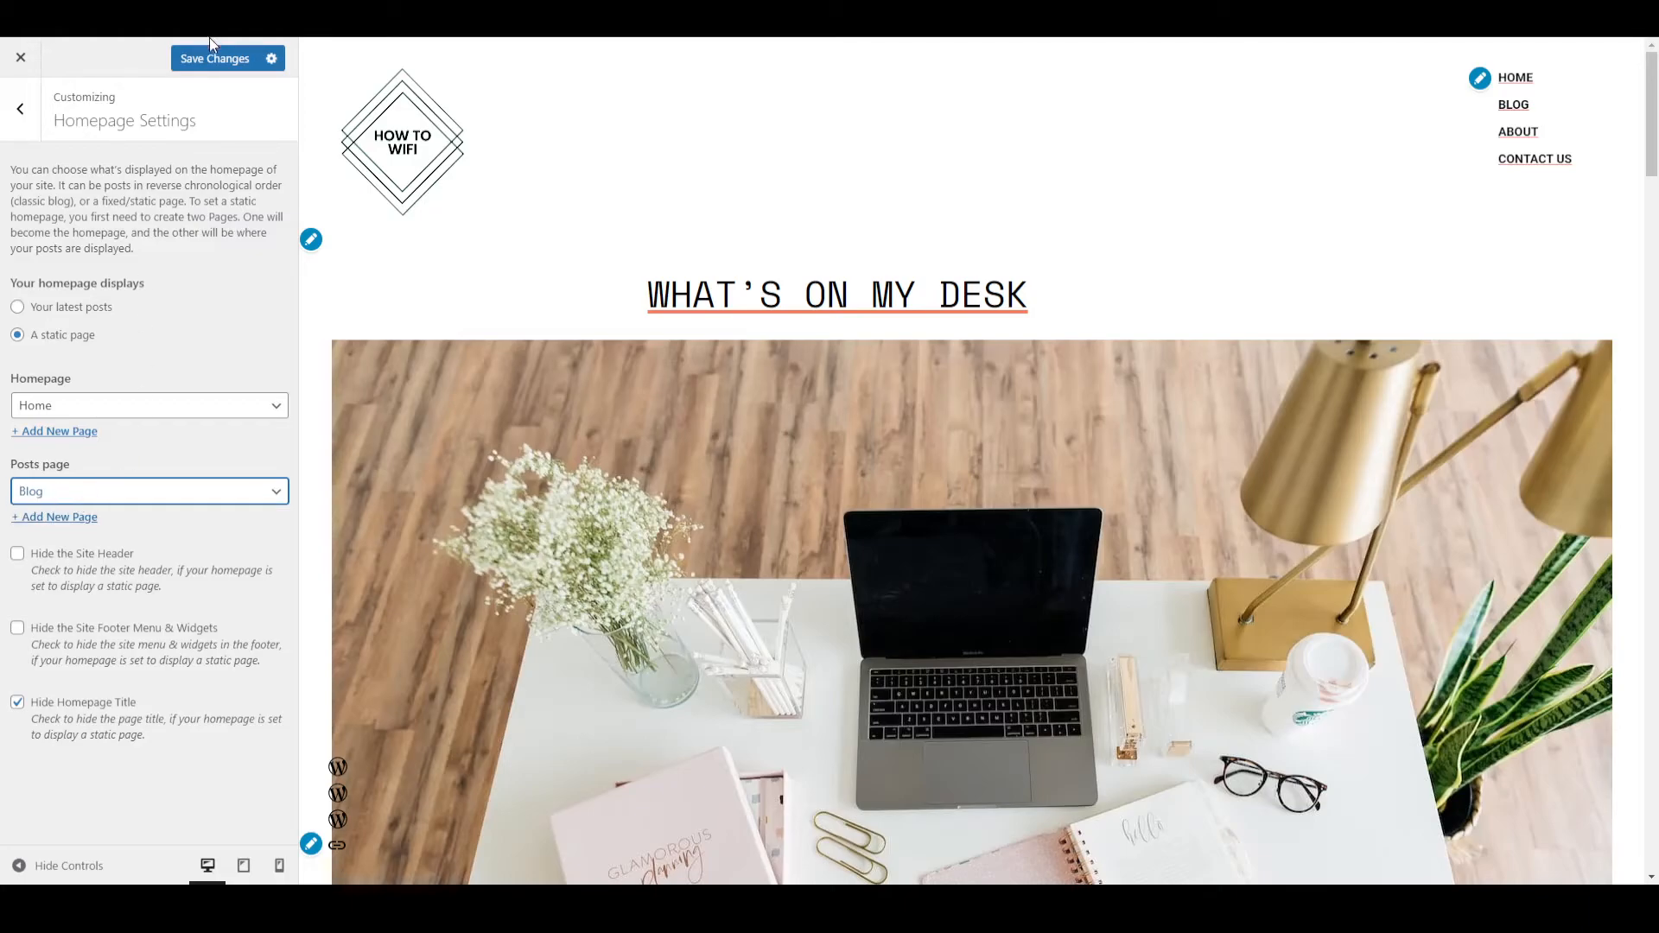
{"action": "left_click", "coordinate": [216, 58]}
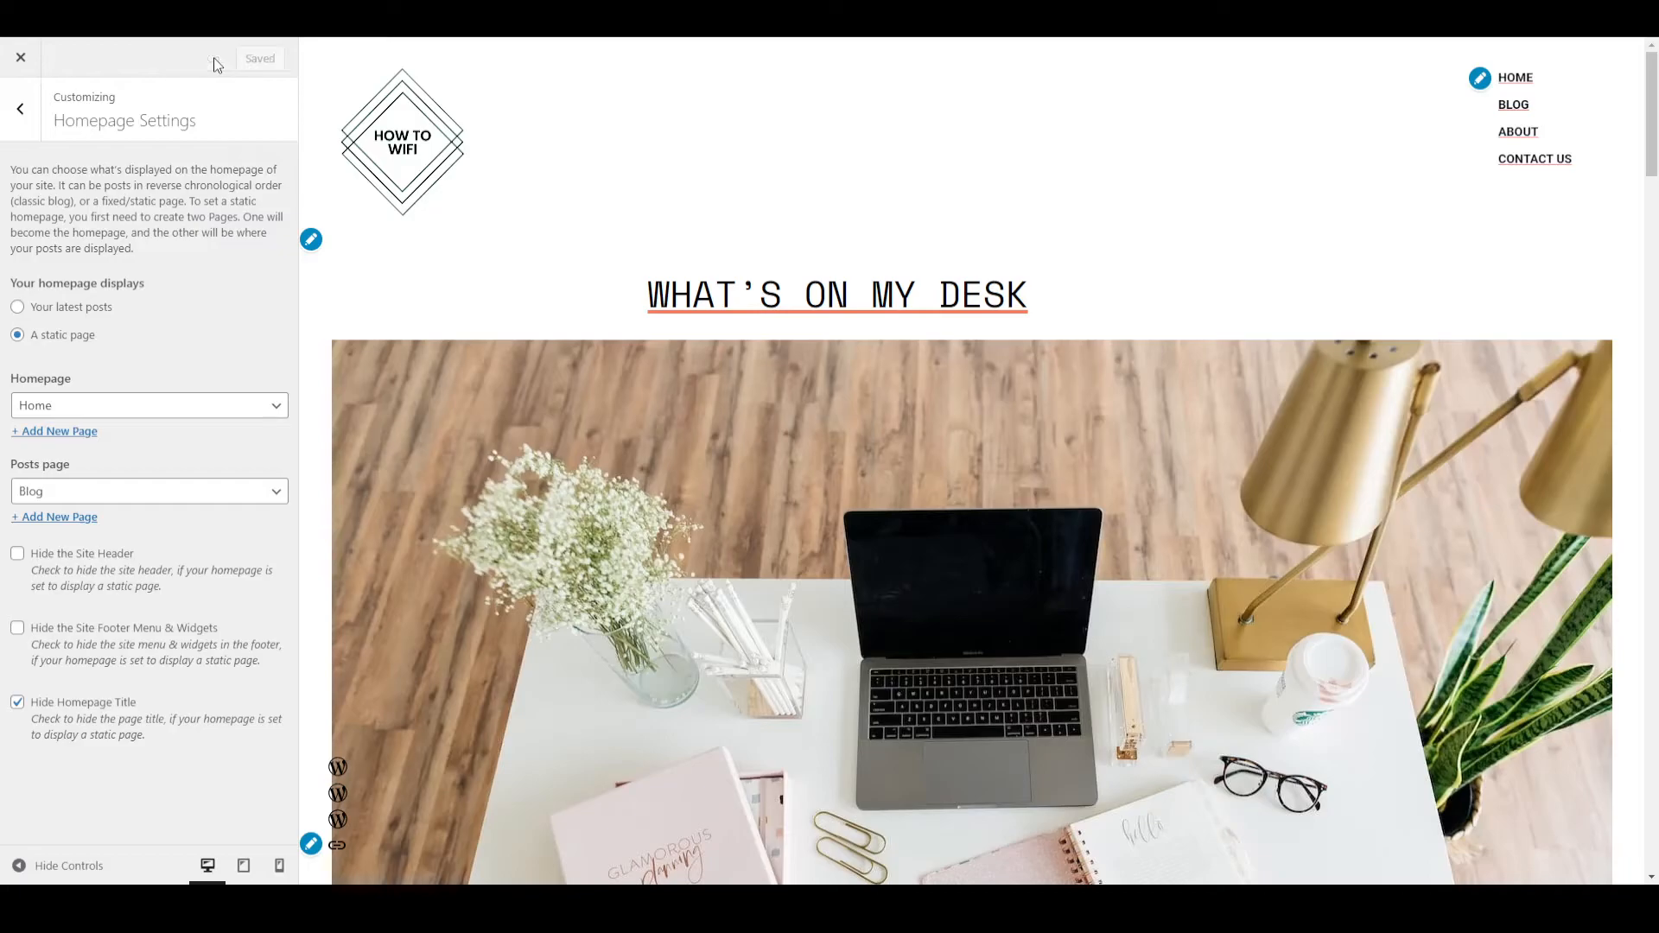
Check the Fonts options and review the blog posts in the site preview.
{"action": "left_click", "coordinate": [14, 115]}
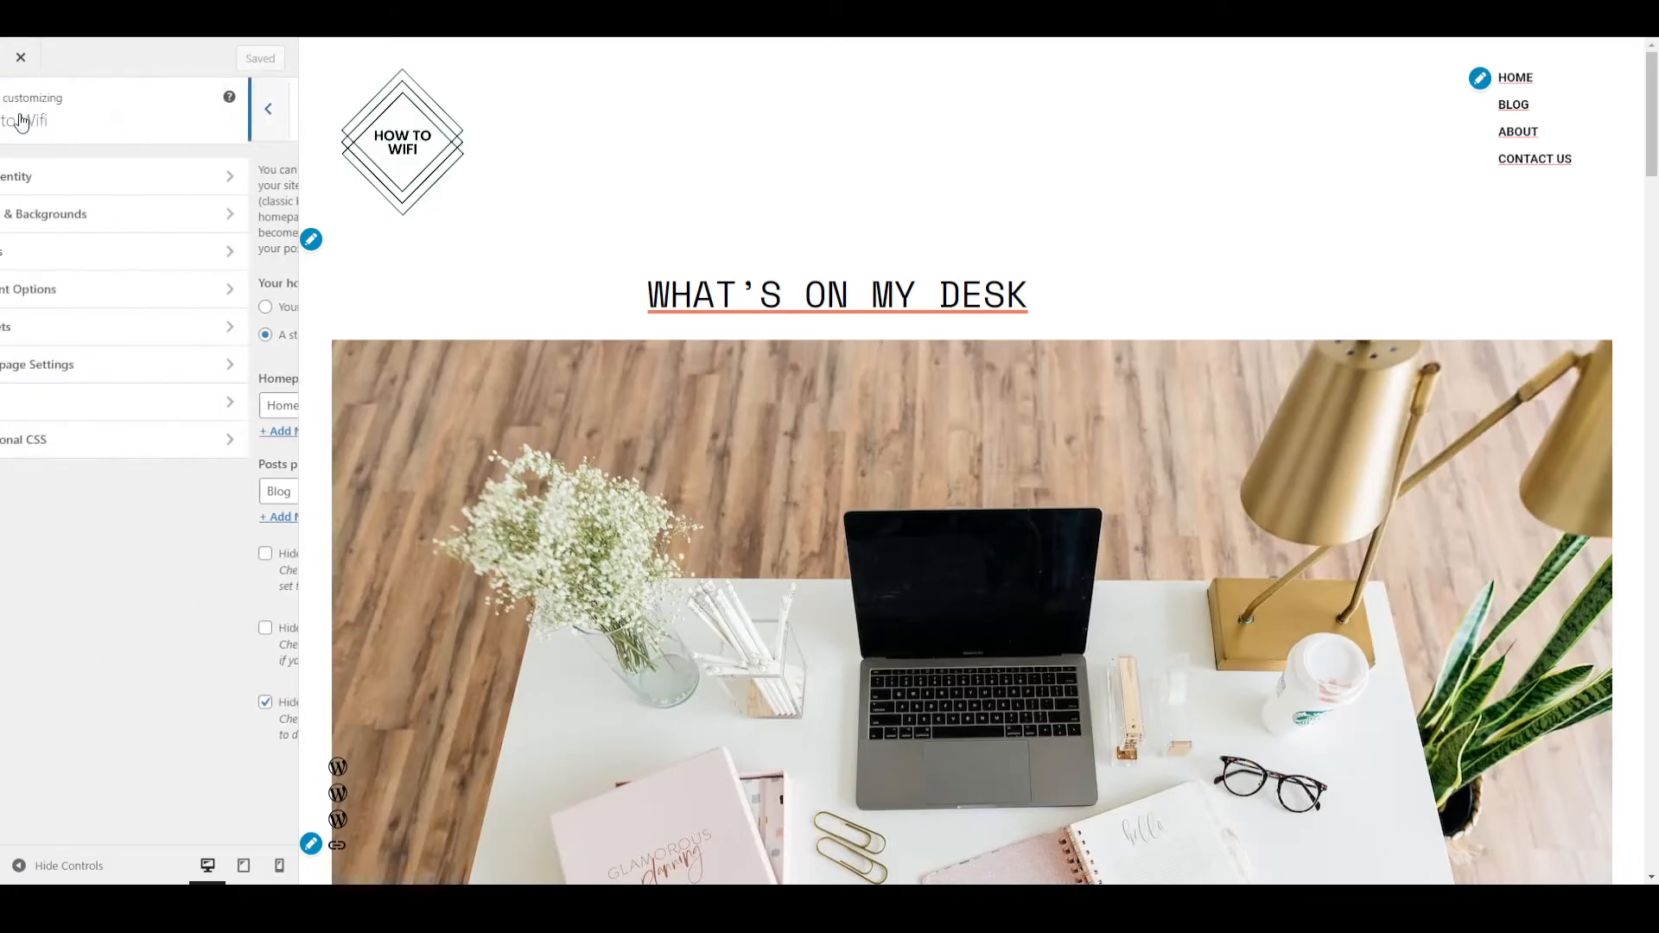
{"action": "left_click", "coordinate": [63, 417]}
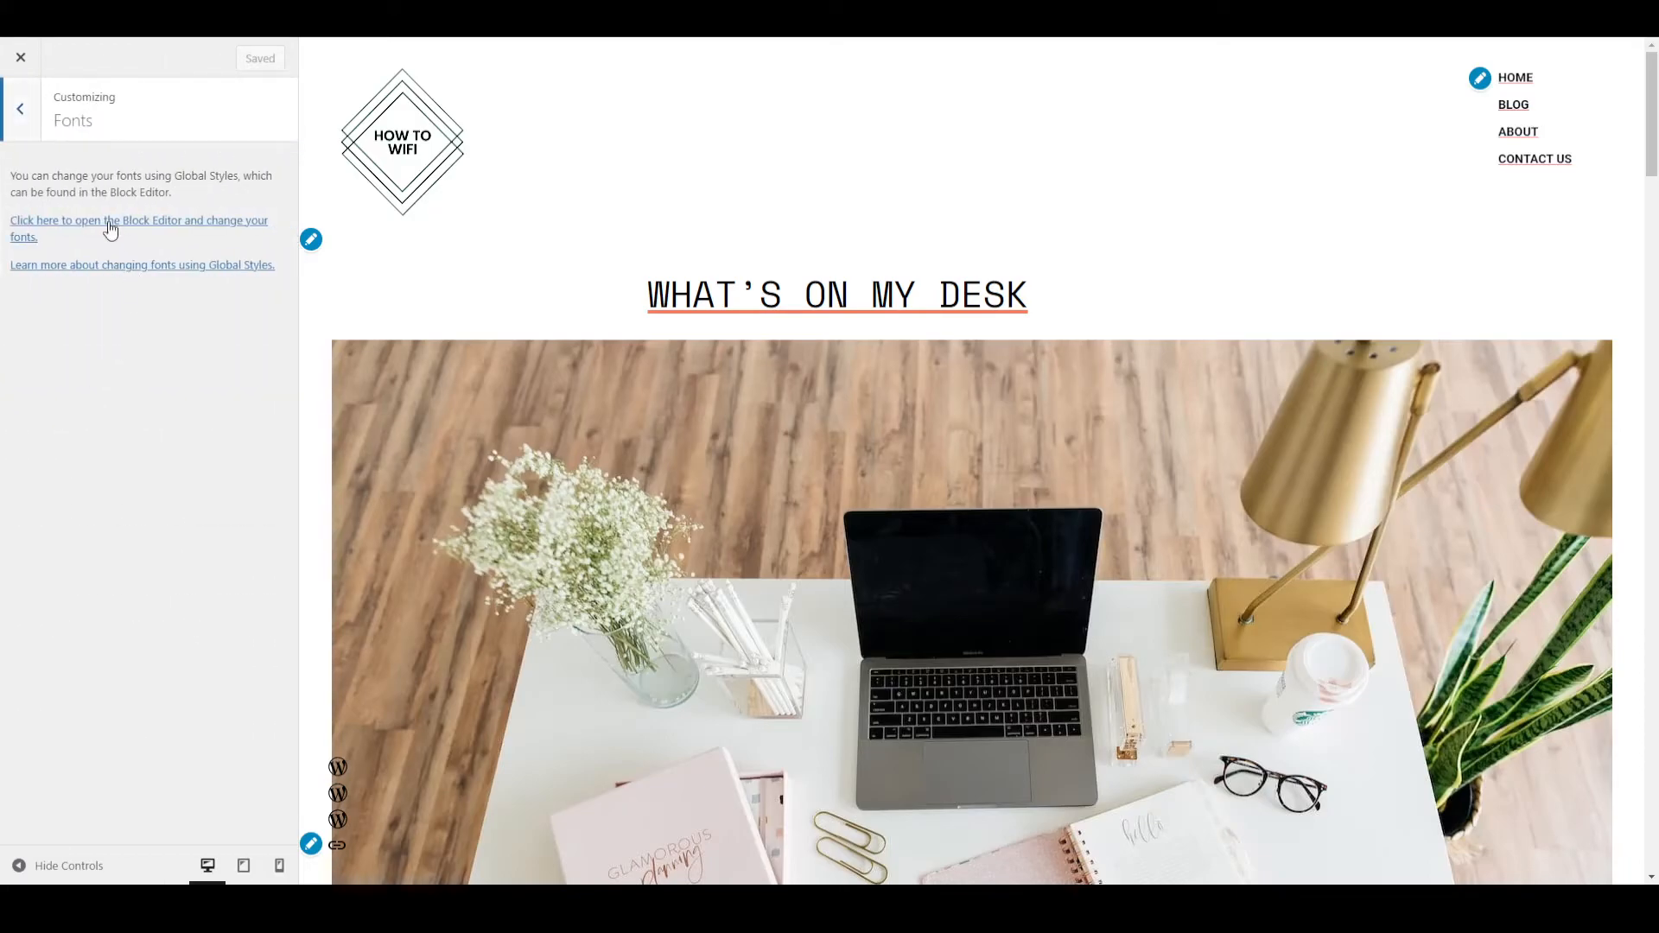
{"action": "left_click", "coordinate": [22, 116]}
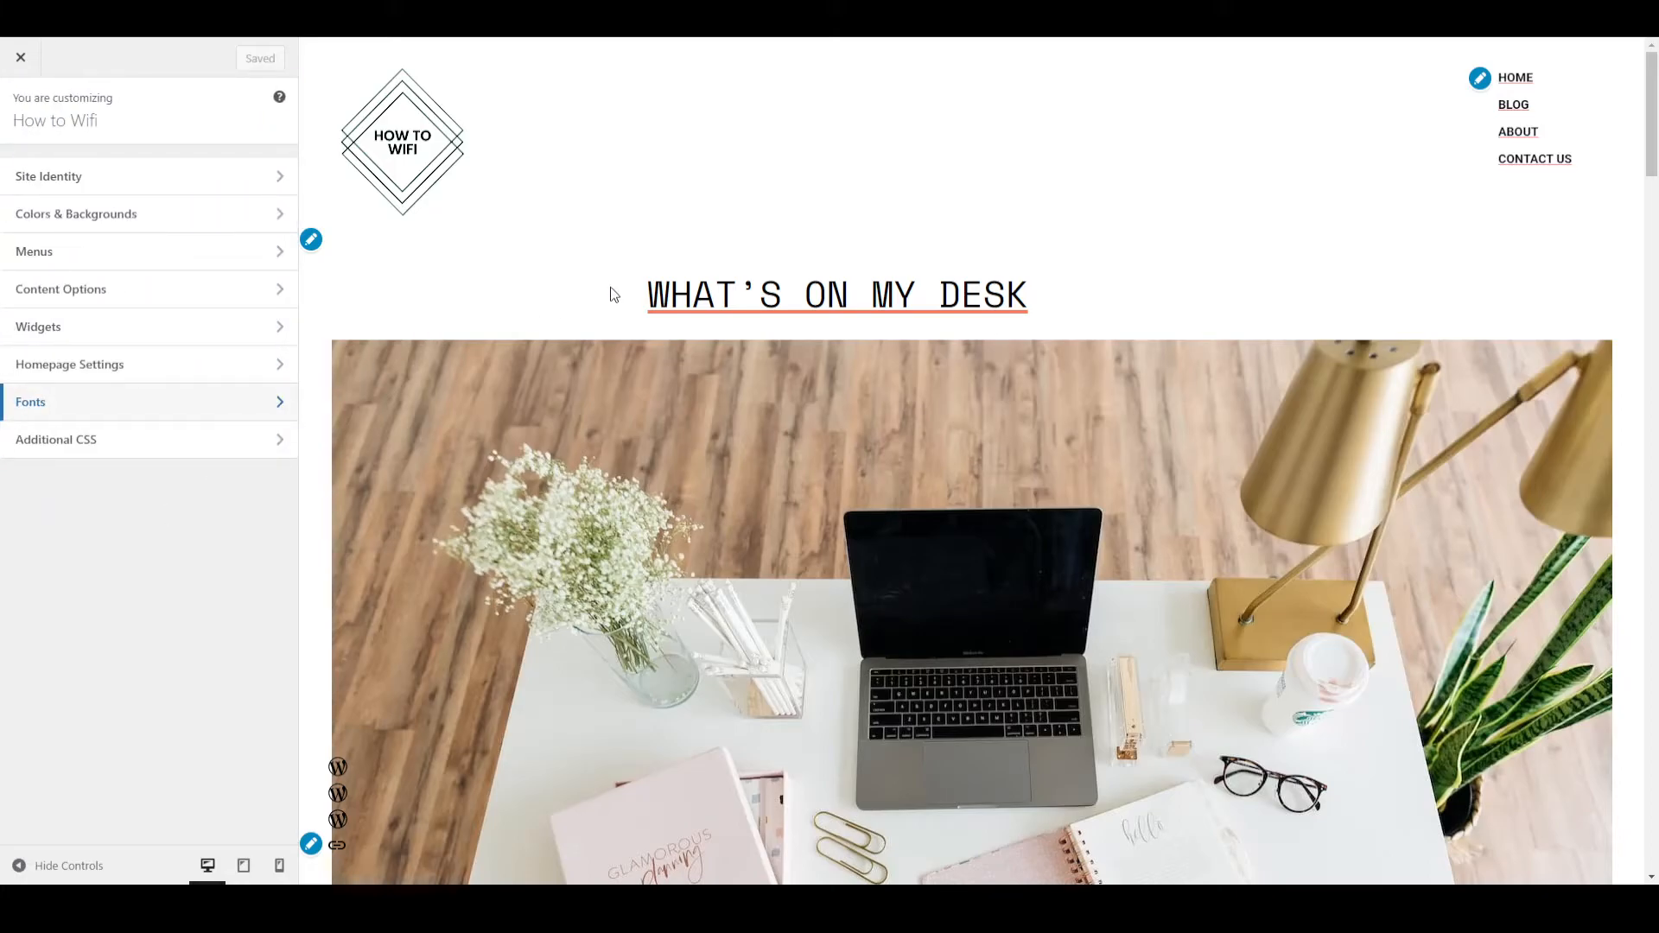
{"action": "scroll", "coordinate": [817, 320], "scroll_direction": "down", "scroll_amount": 2}
{"action": "scroll", "coordinate": [821, 328], "scroll_direction": "down", "scroll_amount": 10}
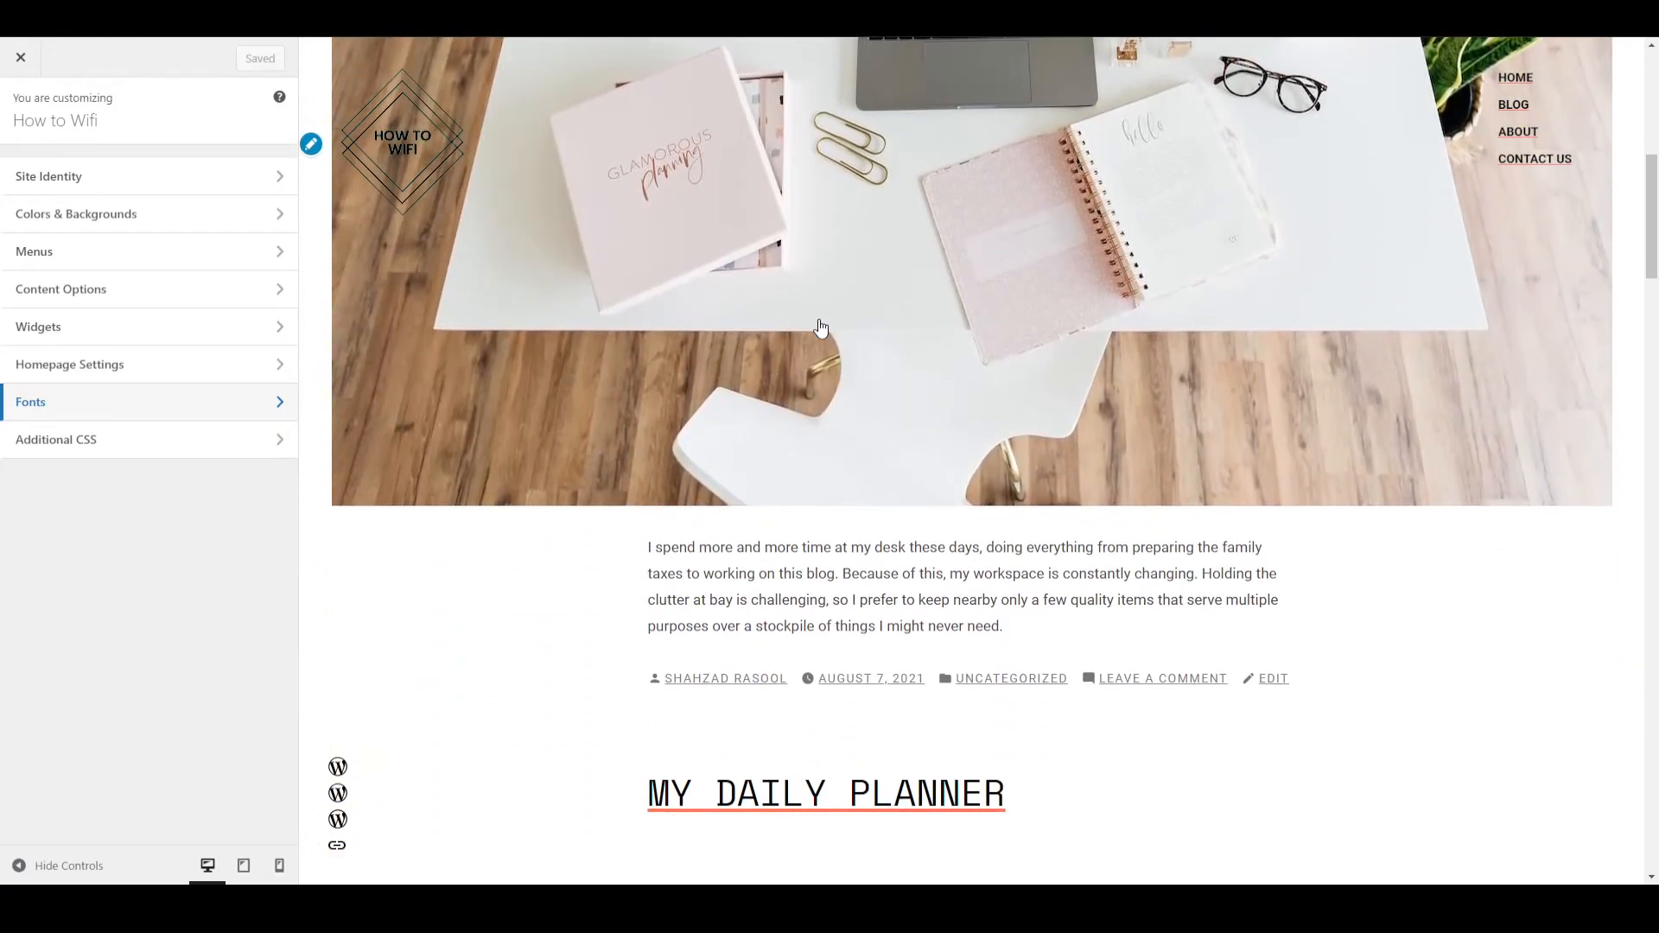
{"action": "scroll", "coordinate": [821, 328], "scroll_direction": "up", "scroll_amount": 12}
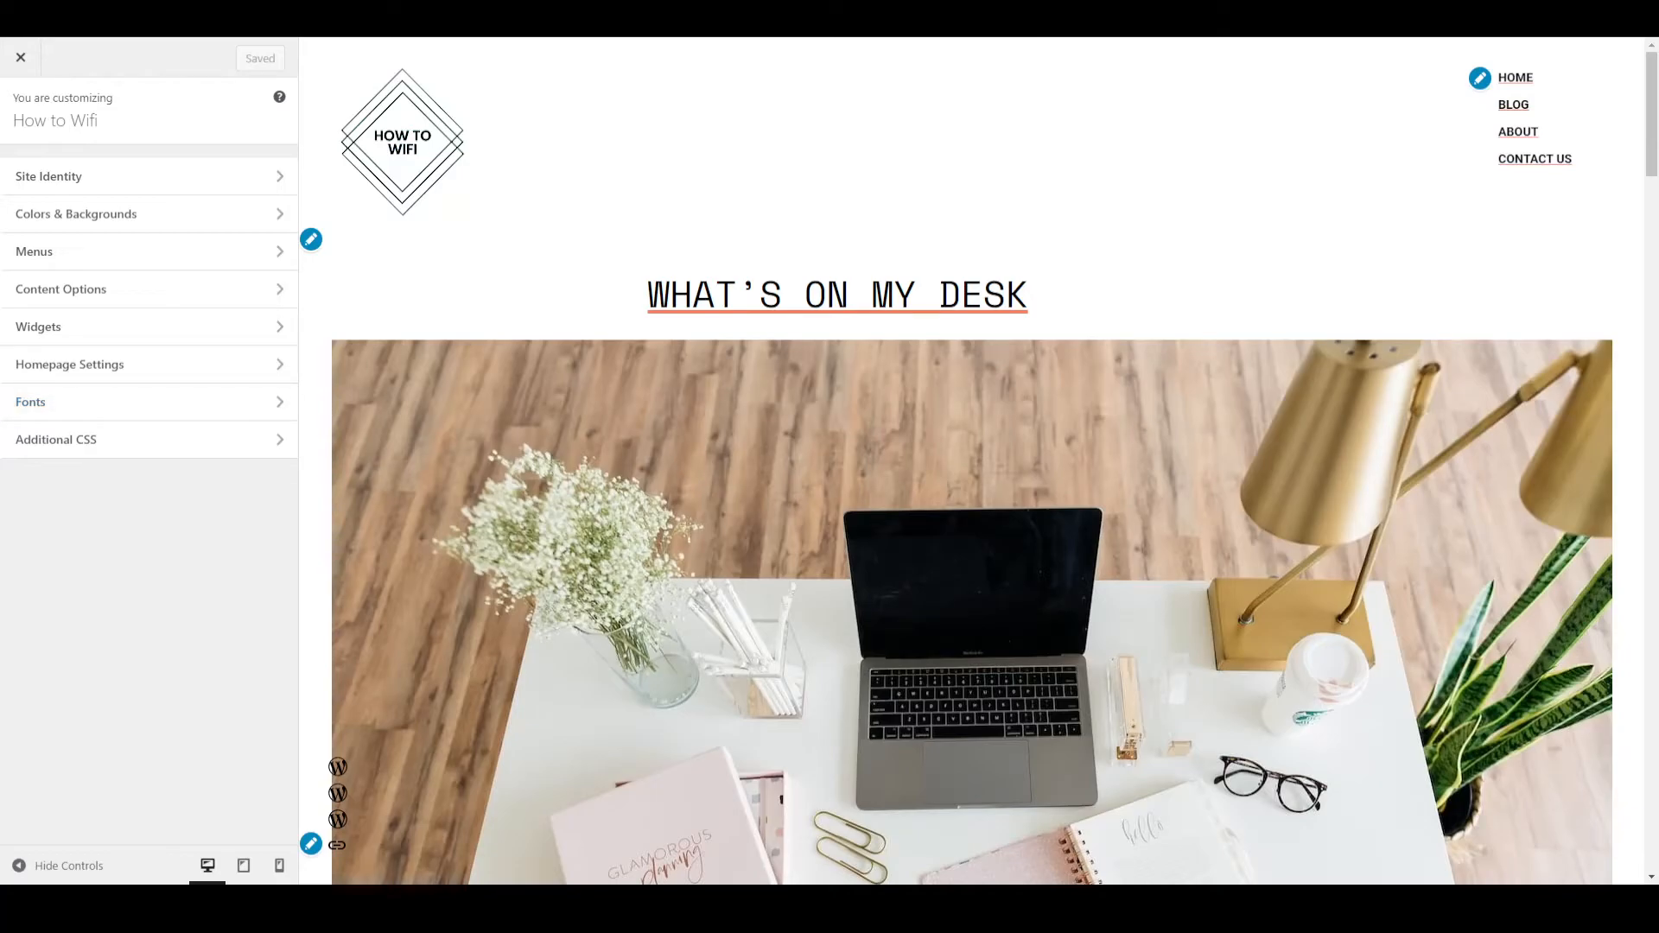
Shorten the browser address to the site's /wp-admin path to load the dashboard, and open the list of all posts.
{"action": "key", "text": "BackSpace"}
{"action": "key", "text": "BackSpace"}
{"action": "key", "text": "BackSpace"}
{"action": "key", "text": "BackSpace"}
{"action": "key", "text": "BackSpace"}
{"action": "key", "text": "BackSpace"}
{"action": "key", "text": "BackSpace"}
{"action": "key", "text": "BackSpace"}
{"action": "key", "text": "BackSpace"}
{"action": "key", "text": "BackSpace"}
{"action": "key", "text": "BackSpace"}
{"action": "key", "text": "BackSpace"}
{"action": "key", "text": "BackSpace"}
{"action": "key", "text": "BackSpace"}
{"action": "key", "text": "BackSpace"}
{"action": "key", "text": "BackSpace"}
{"action": "key", "text": "BackSpace"}
{"action": "key", "text": "BackSpace"}
{"action": "key", "text": "BackSpace"}
{"action": "key", "text": "BackSpace"}
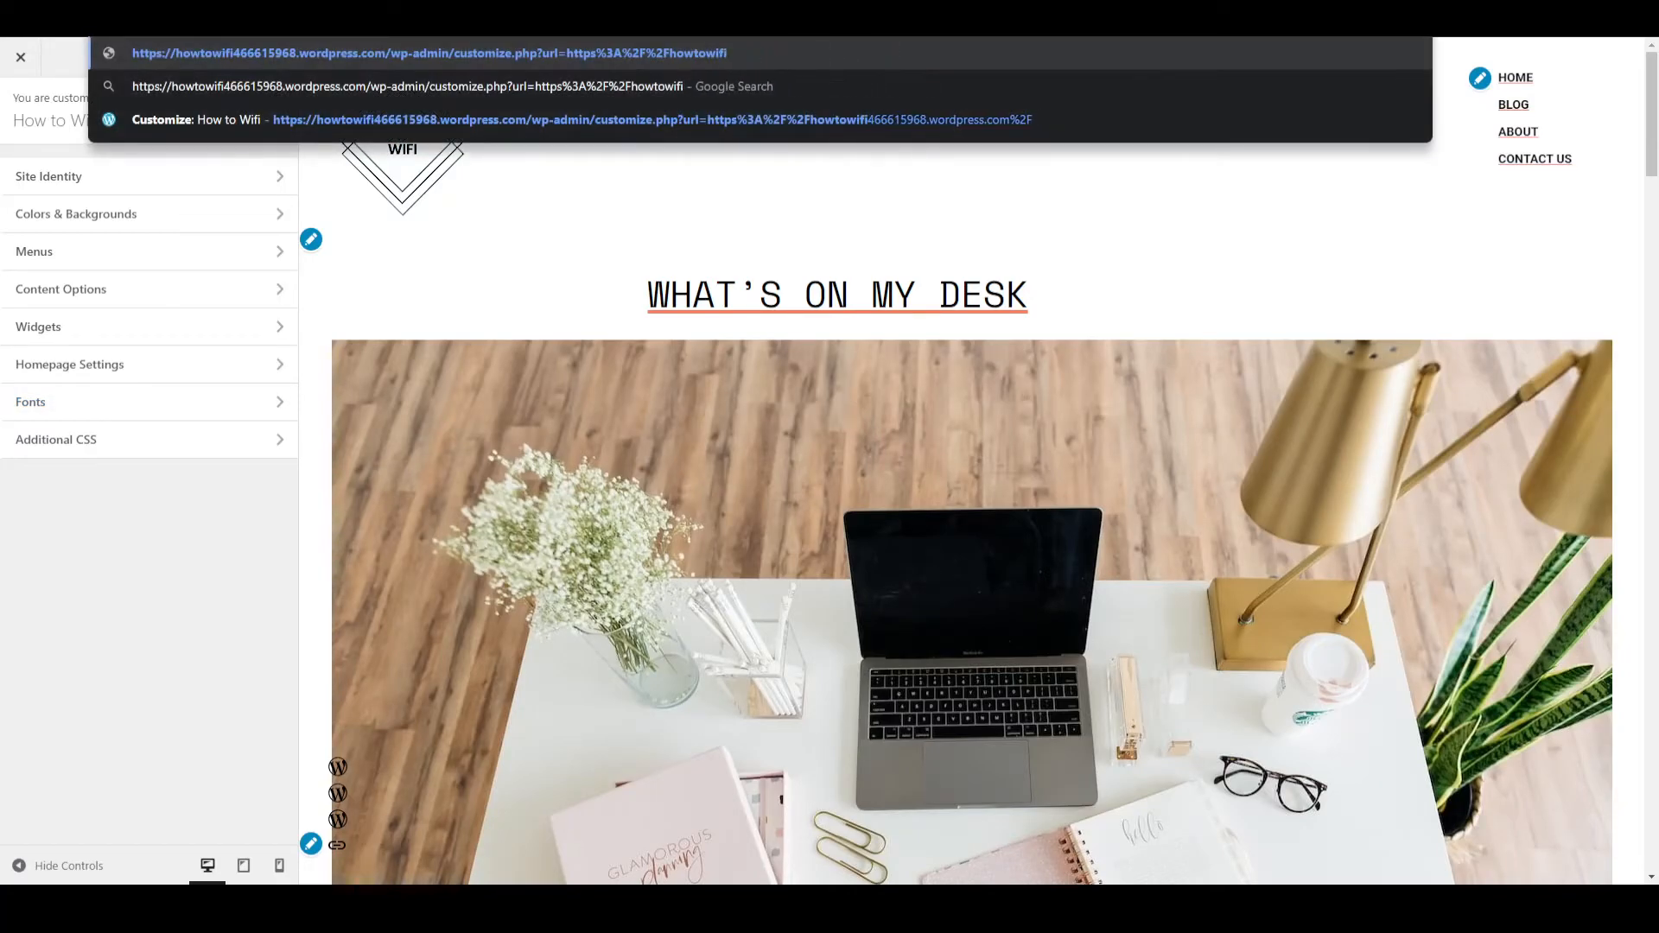
{"action": "key", "text": "BackSpace"}
{"action": "key", "text": "BackSpace"}
{"action": "key", "text": "BackSpace"}
{"action": "key", "text": "BackSpace"}
{"action": "key", "text": "BackSpace"}
{"action": "key", "text": "BackSpace"}
{"action": "key", "text": "BackSpace"}
{"action": "key", "text": "BackSpace"}
{"action": "key", "text": "BackSpace"}
{"action": "key", "text": "BackSpace"}
{"action": "key", "text": "BackSpace"}
{"action": "key", "text": "BackSpace"}
{"action": "key", "text": "BackSpace"}
{"action": "key", "text": "BackSpace"}
{"action": "key", "text": "BackSpace"}
{"action": "key", "text": "BackSpace"}
{"action": "key", "text": "BackSpace"}
{"action": "key", "text": "BackSpace"}
{"action": "key", "text": "BackSpace"}
{"action": "key", "text": "BackSpace"}
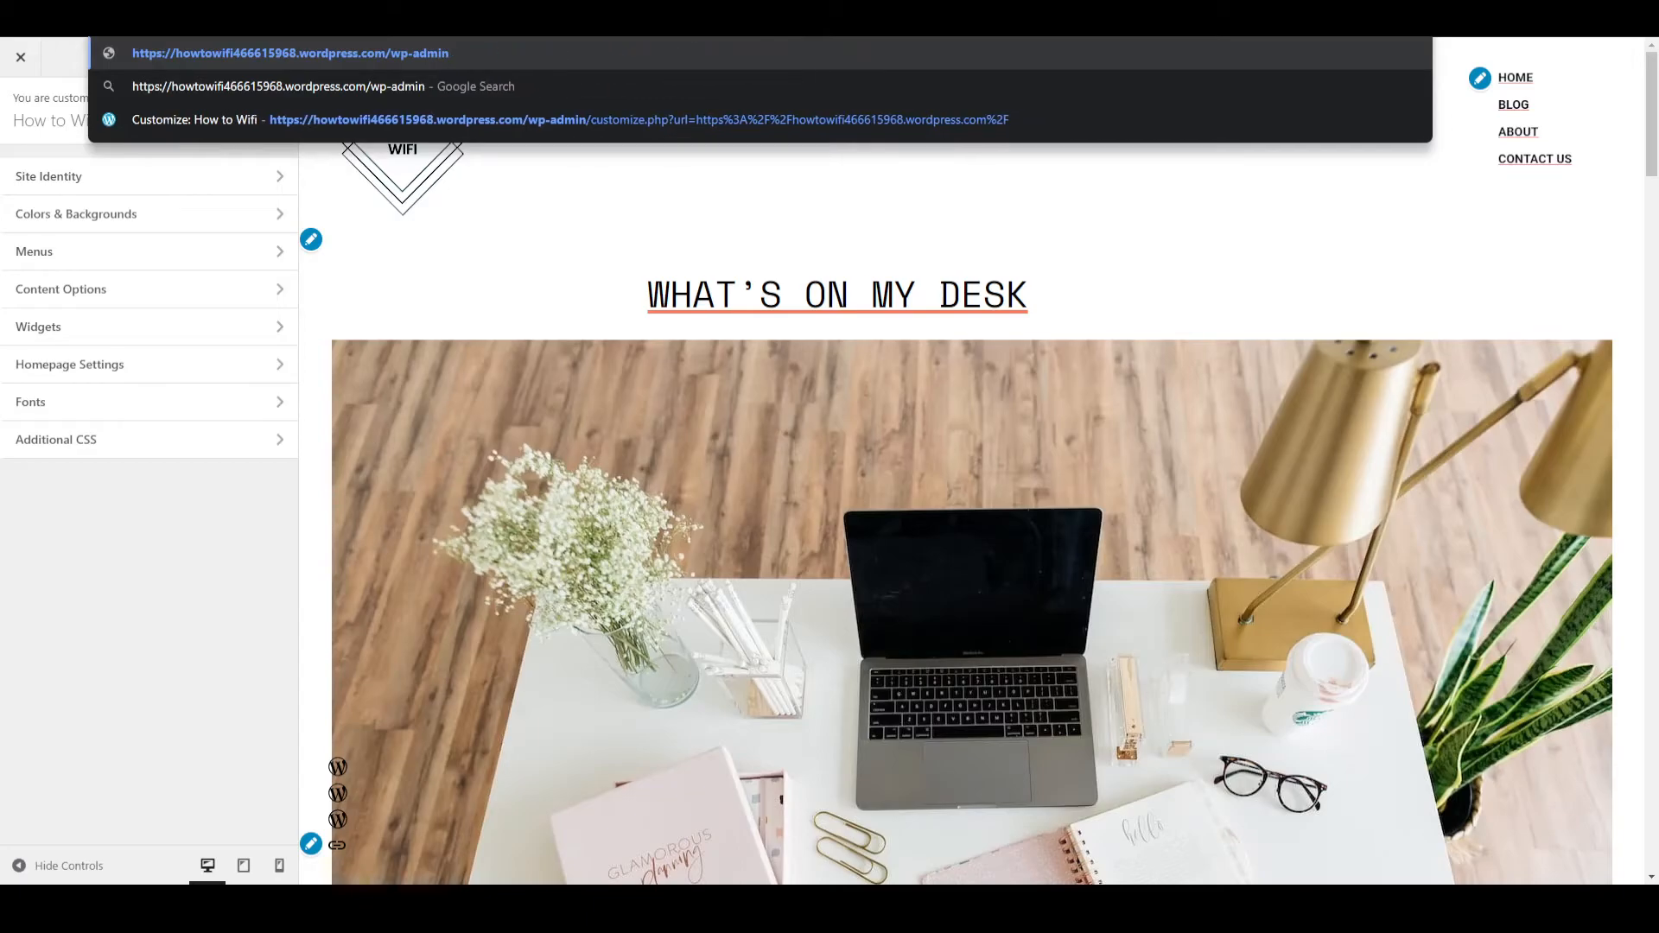
{"action": "key", "text": "Return"}
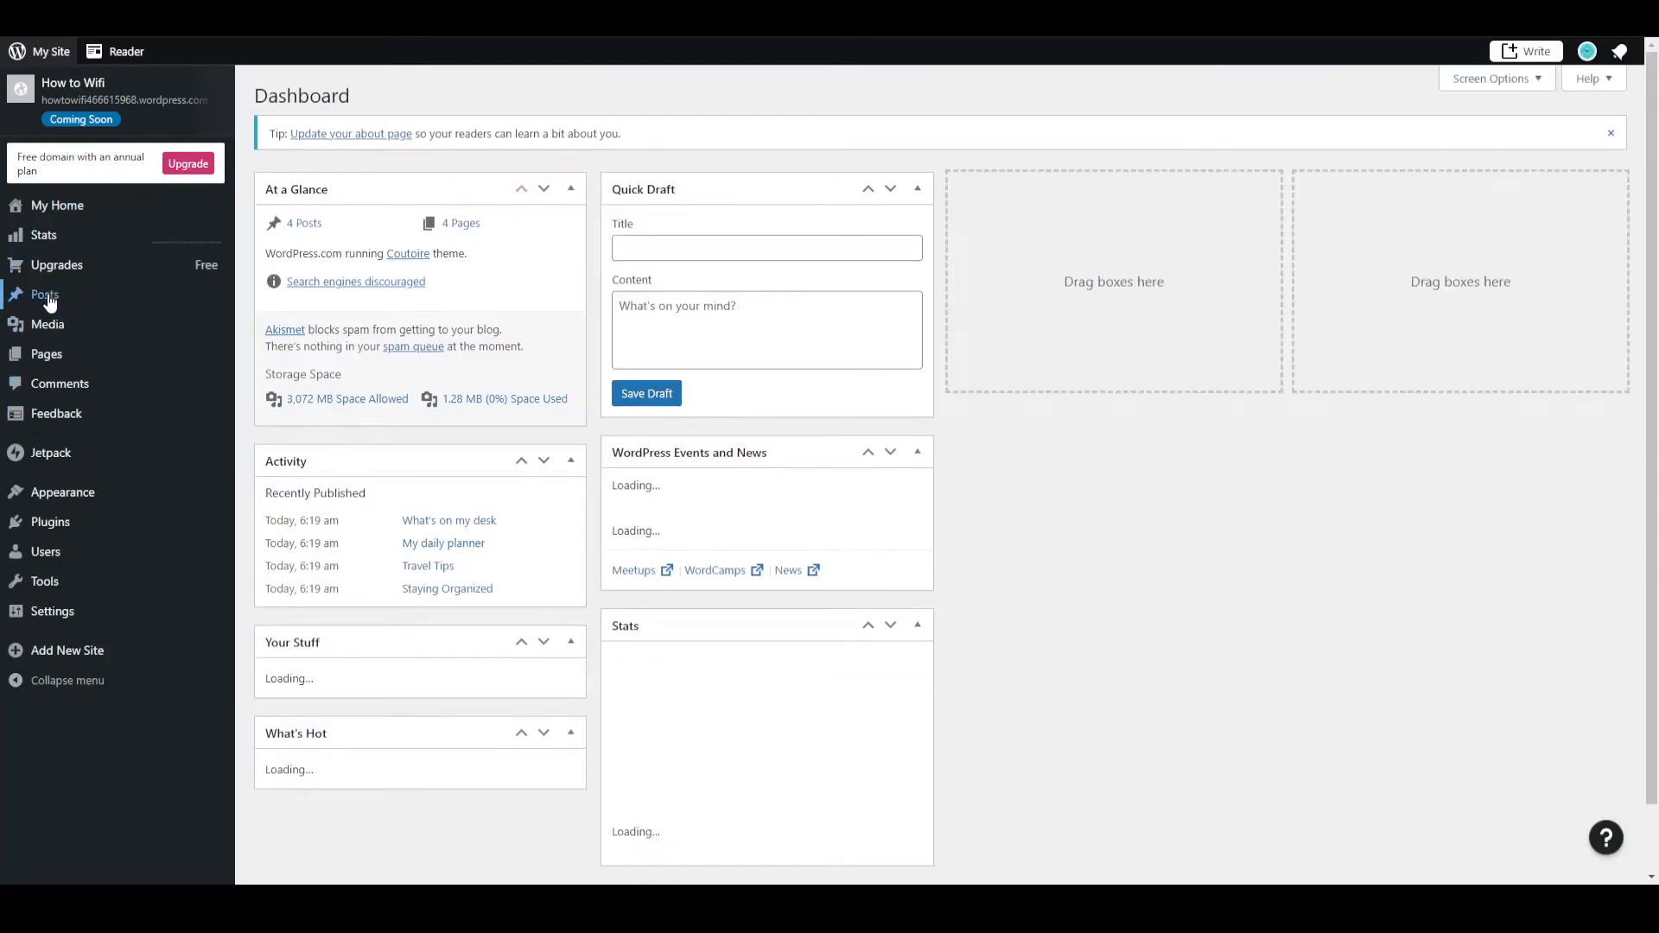
{"action": "mouse_move", "coordinate": [55, 302]}
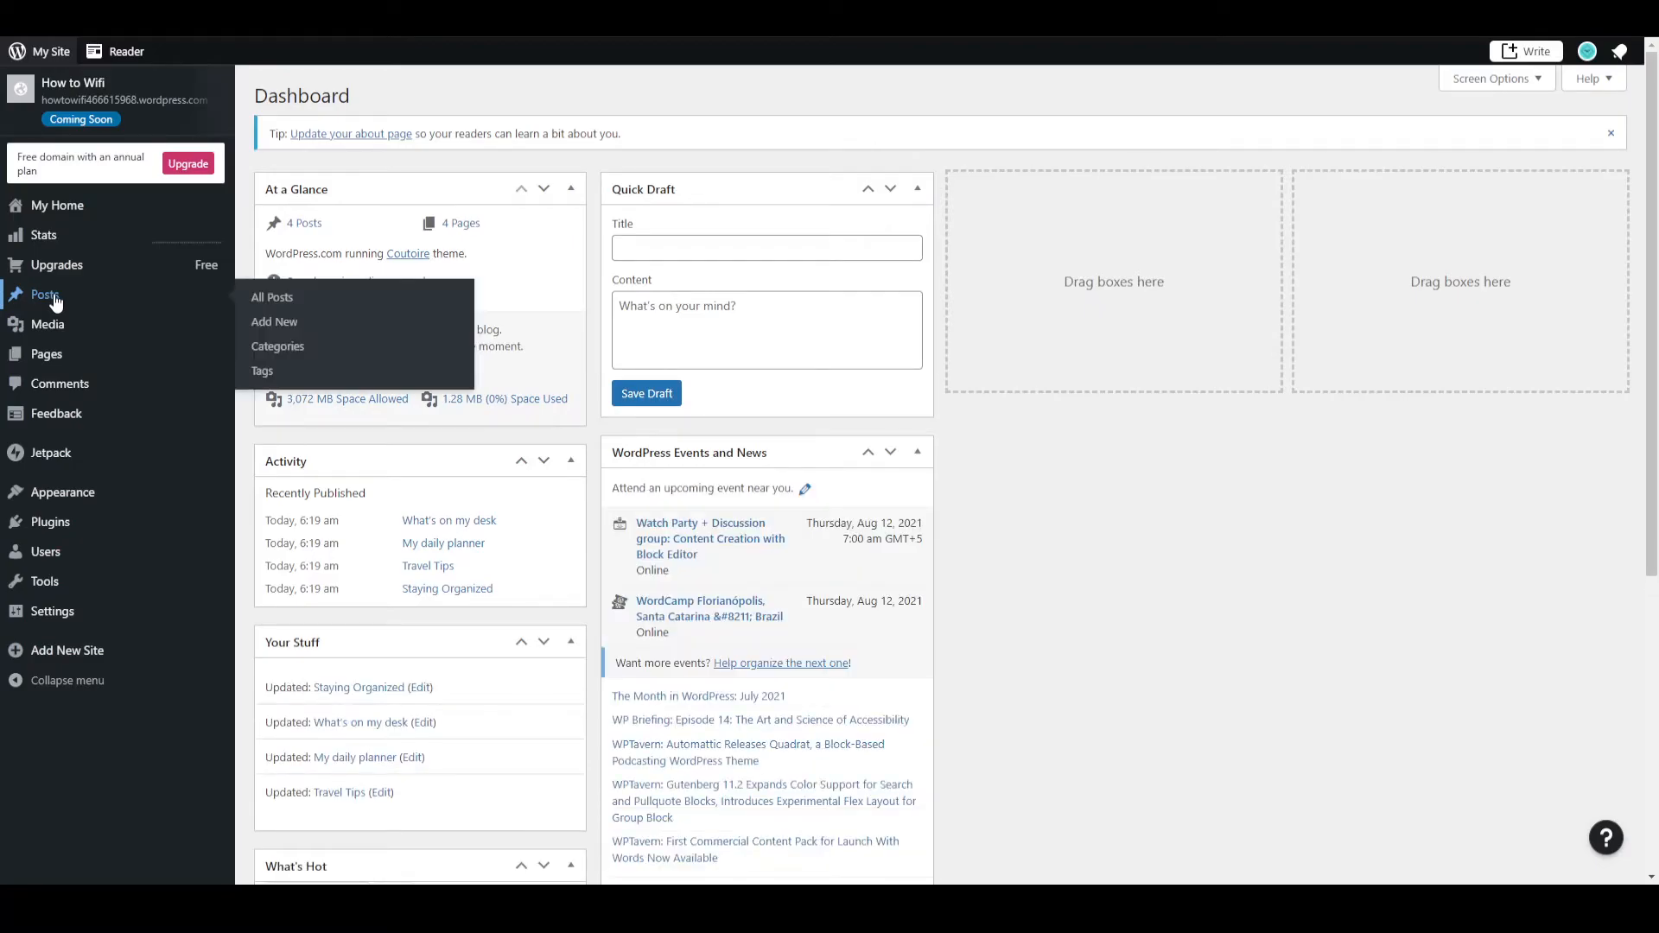
{"action": "left_click", "coordinate": [268, 318]}
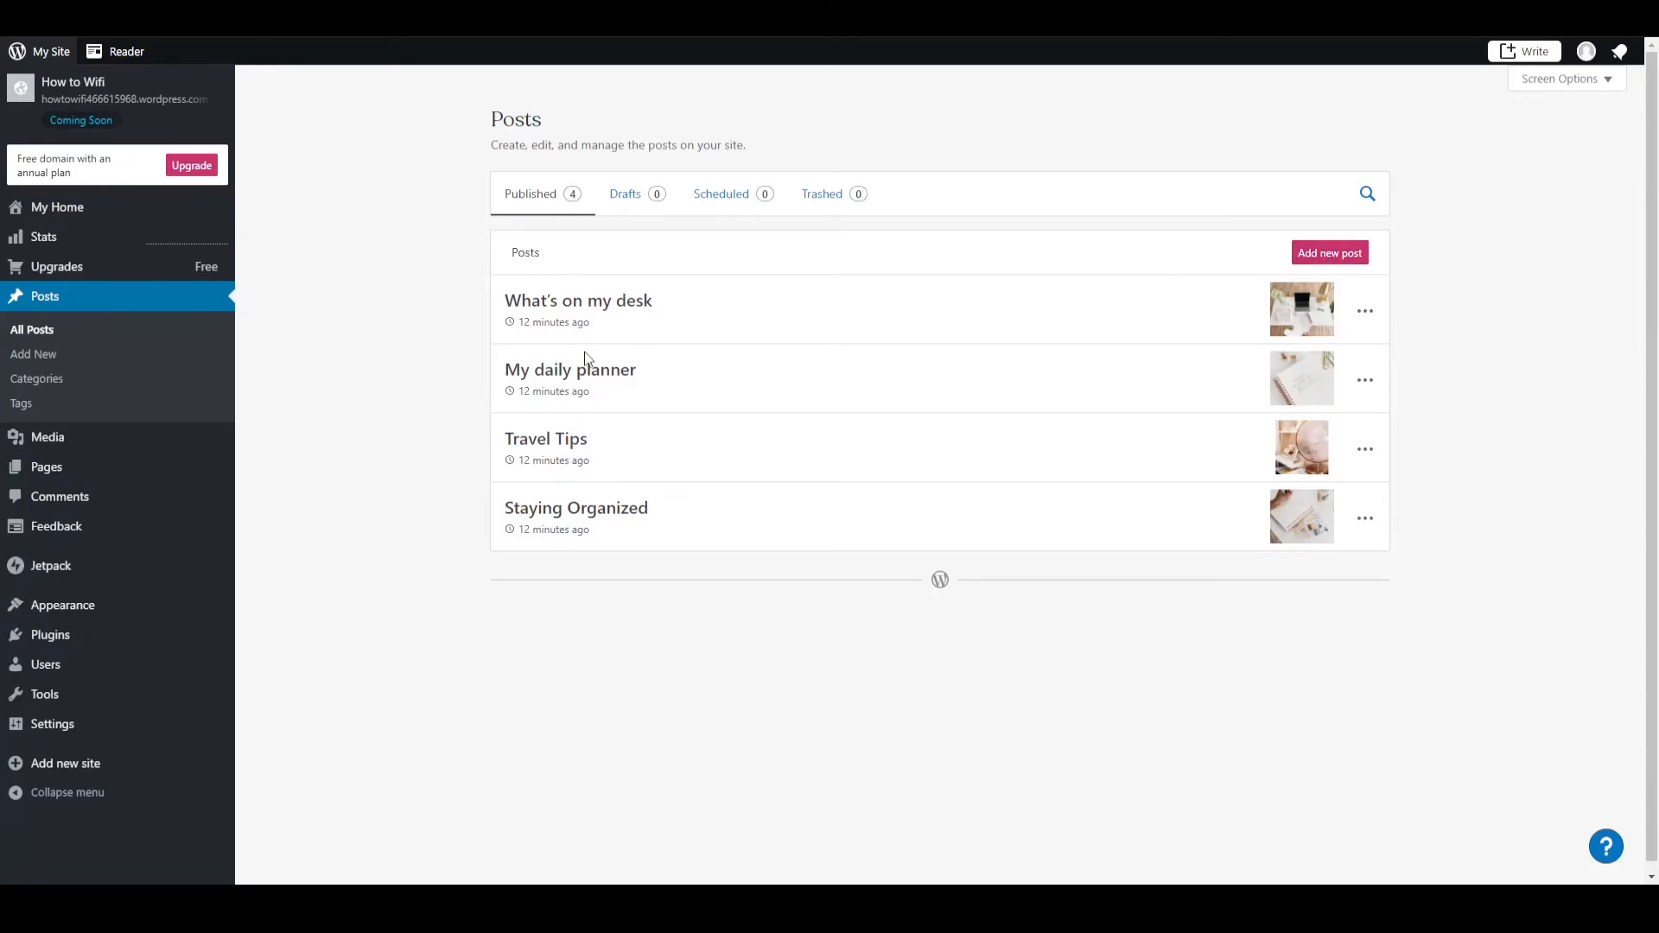
Add a new blog post and title it "How to WIFI Post".
{"action": "left_click", "coordinate": [1349, 252]}
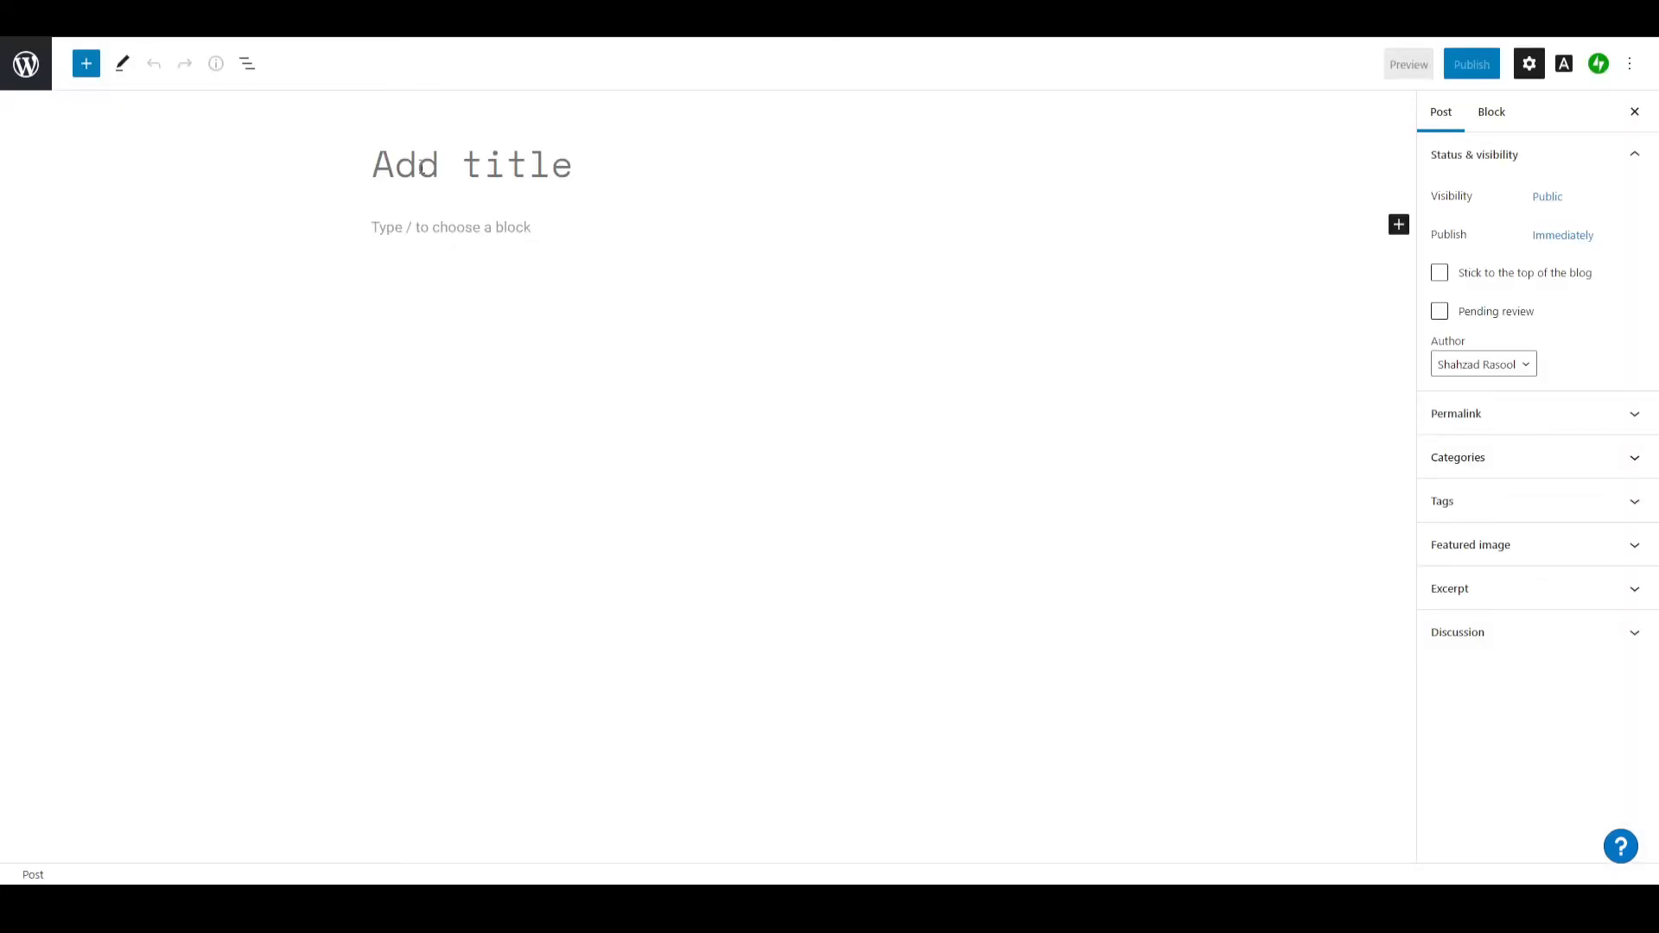
{"action": "type", "text": "hOW TO"}
{"action": "key", "text": "BackSpace"}
{"action": "key", "text": "BackSpace"}
{"action": "key", "text": "BackSpace"}
{"action": "key", "text": "BackSpace"}
{"action": "key", "text": "BackSpace"}
{"action": "key", "text": "BackSpace"}
{"action": "type", "text": "Ho"}
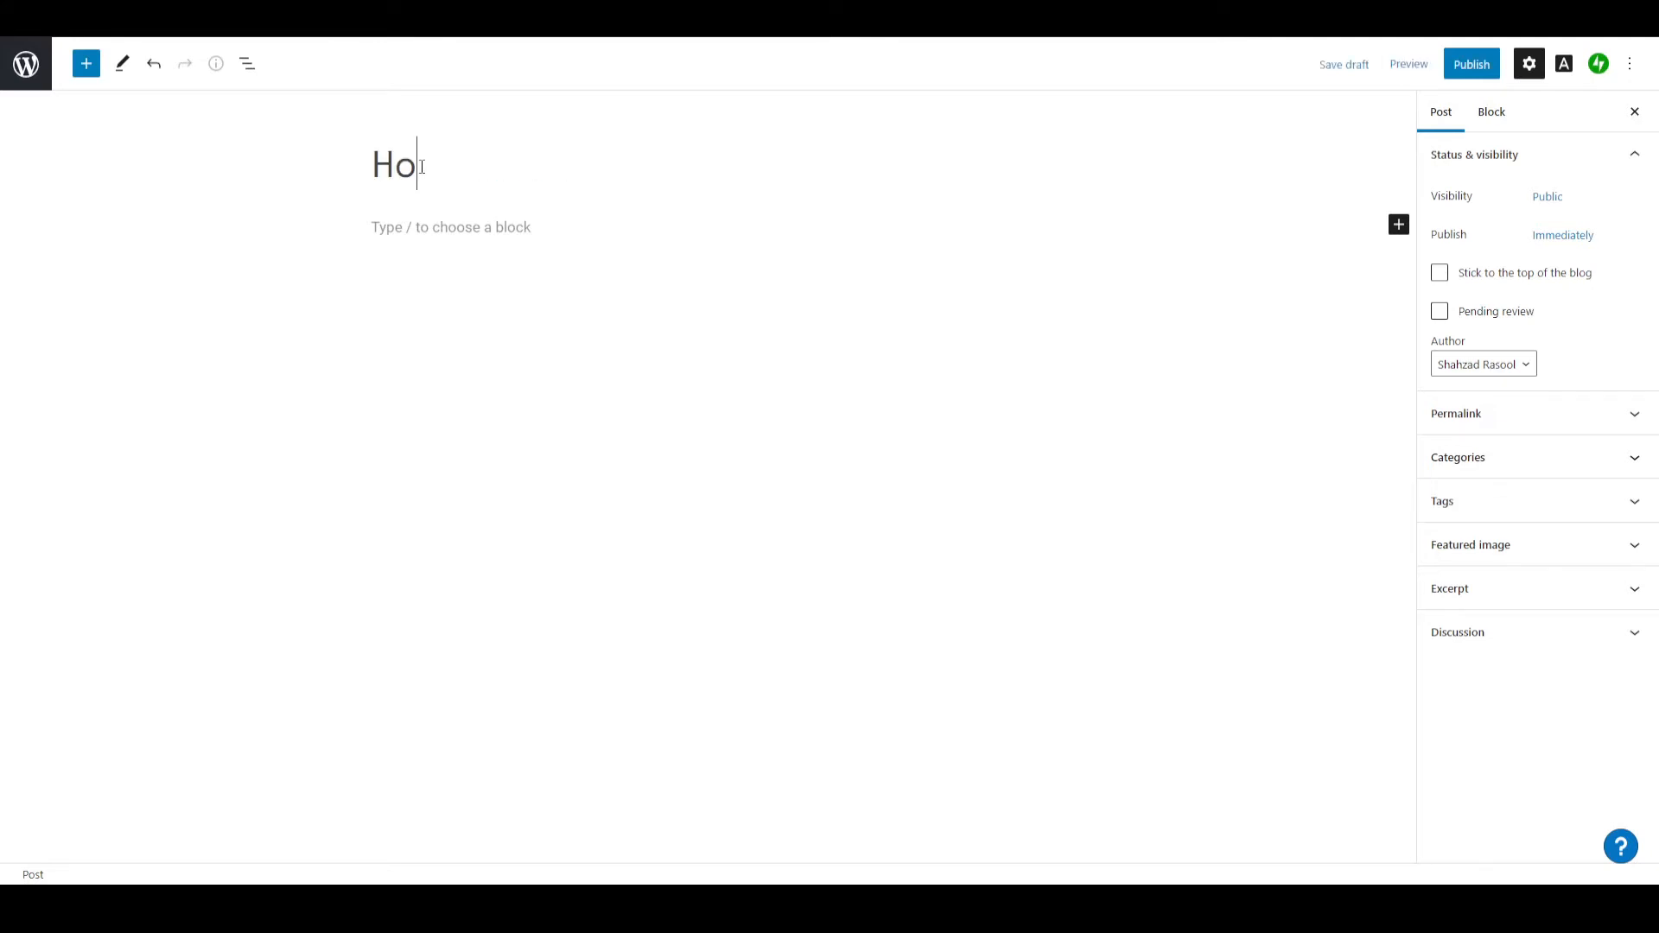
{"action": "type", "text": "w to WI"}
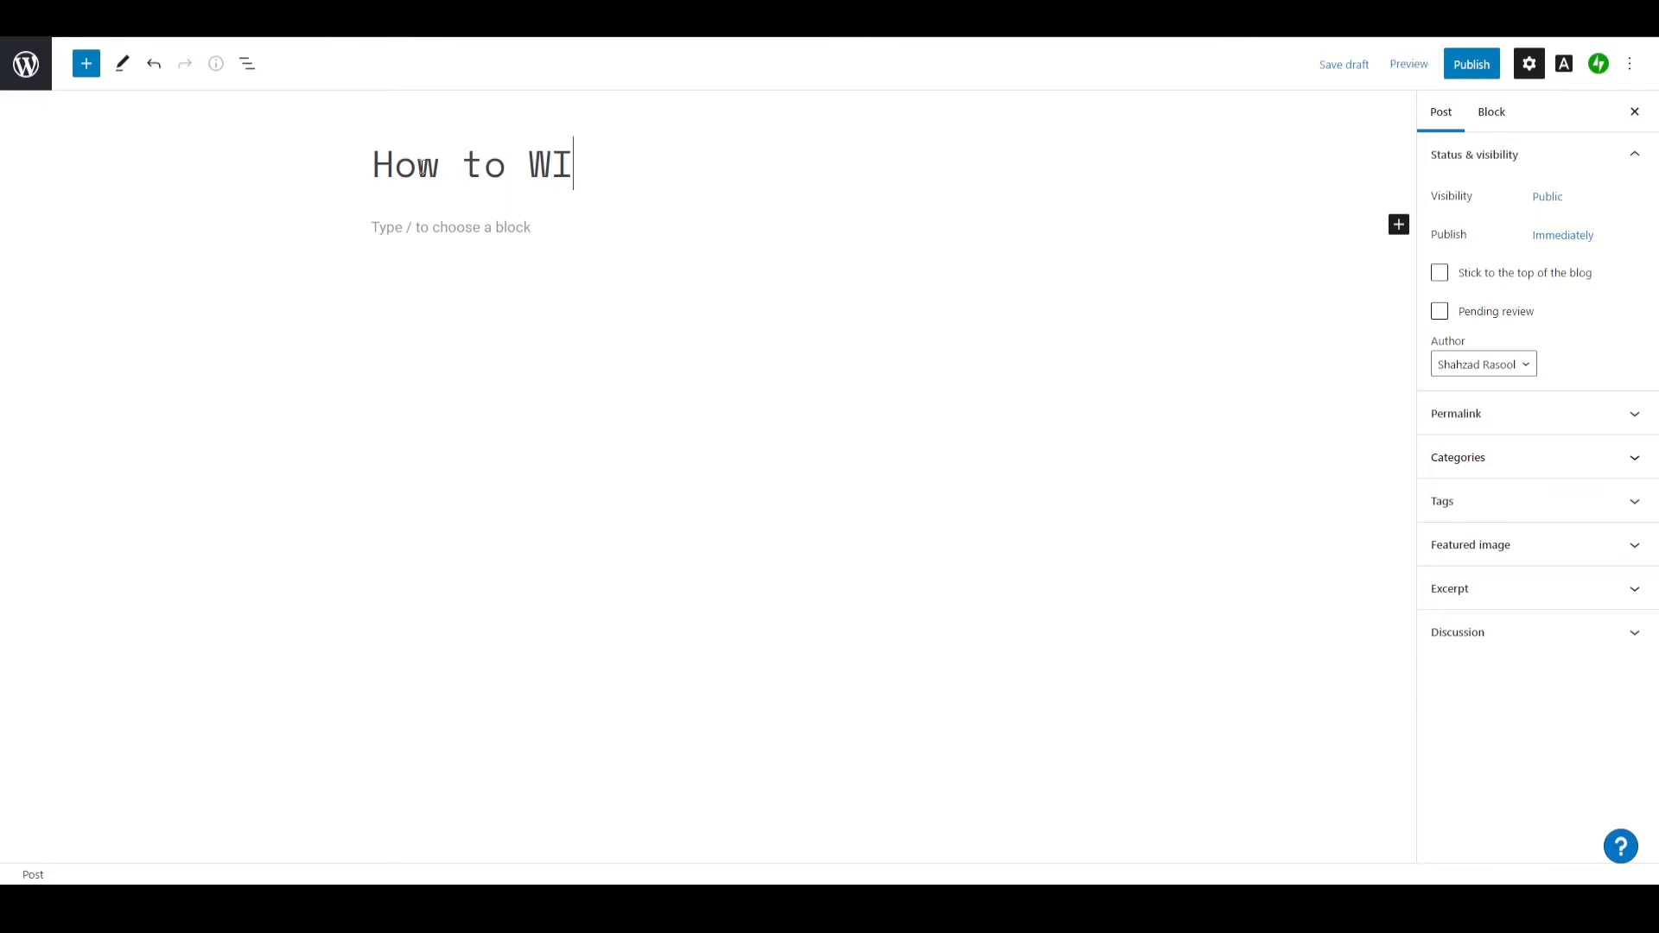
{"action": "type", "text": "FI Post"}
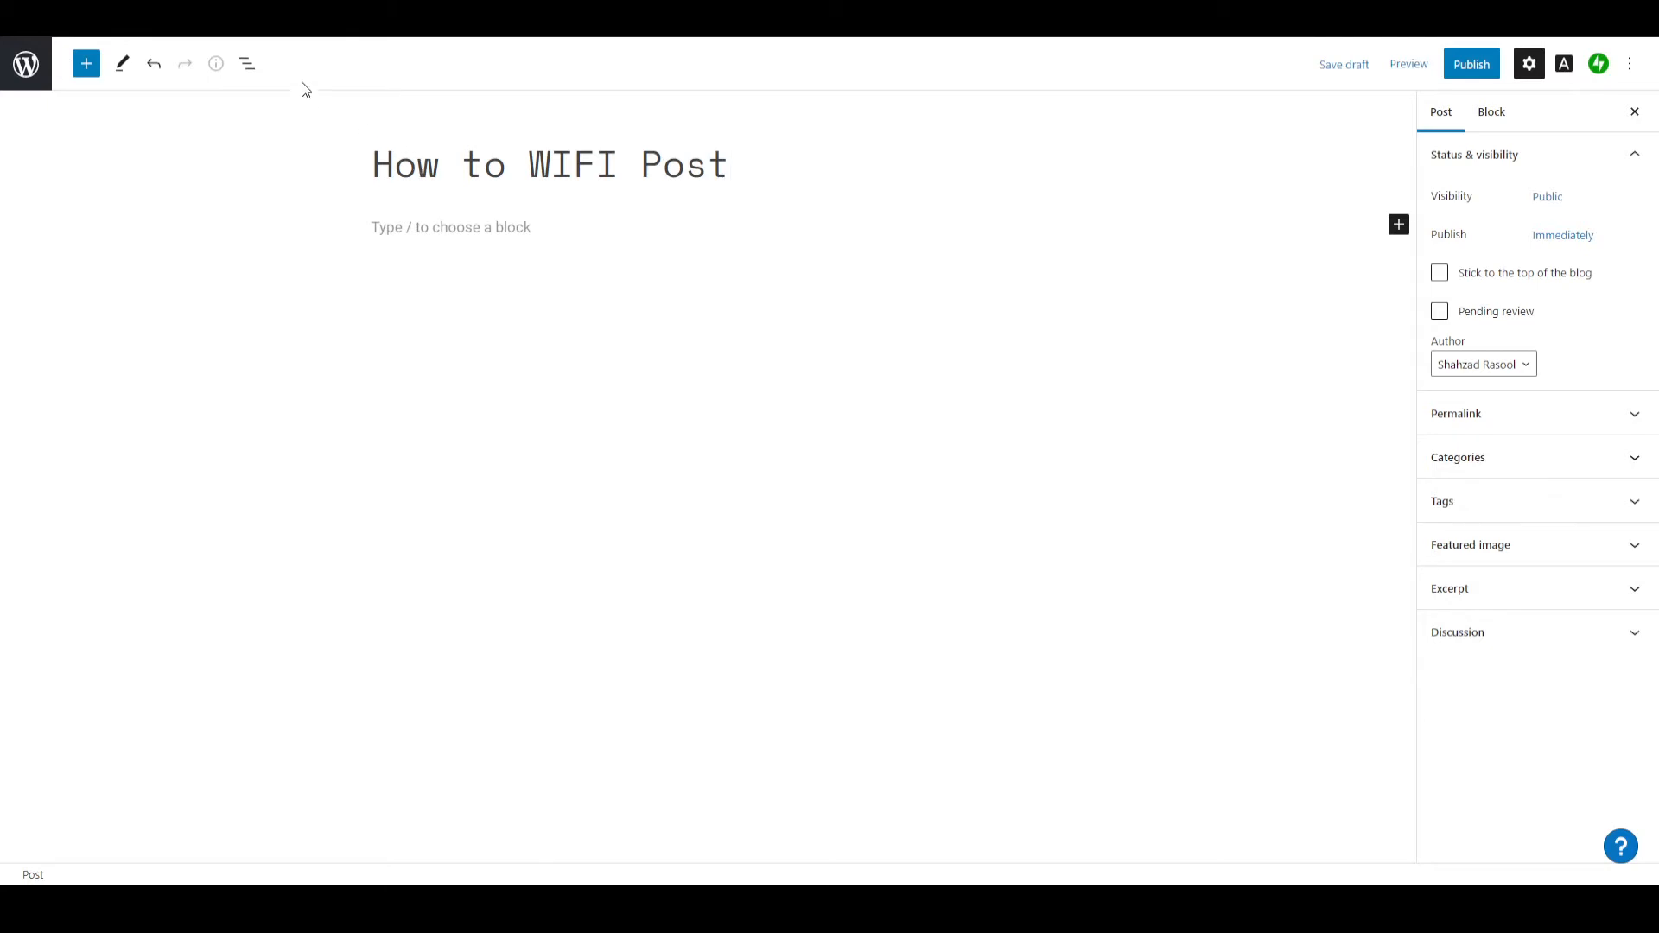
Write "Like the video" as the first paragraph of the post body.
{"action": "left_click", "coordinate": [409, 234]}
{"action": "type", "text": "Like the video"}
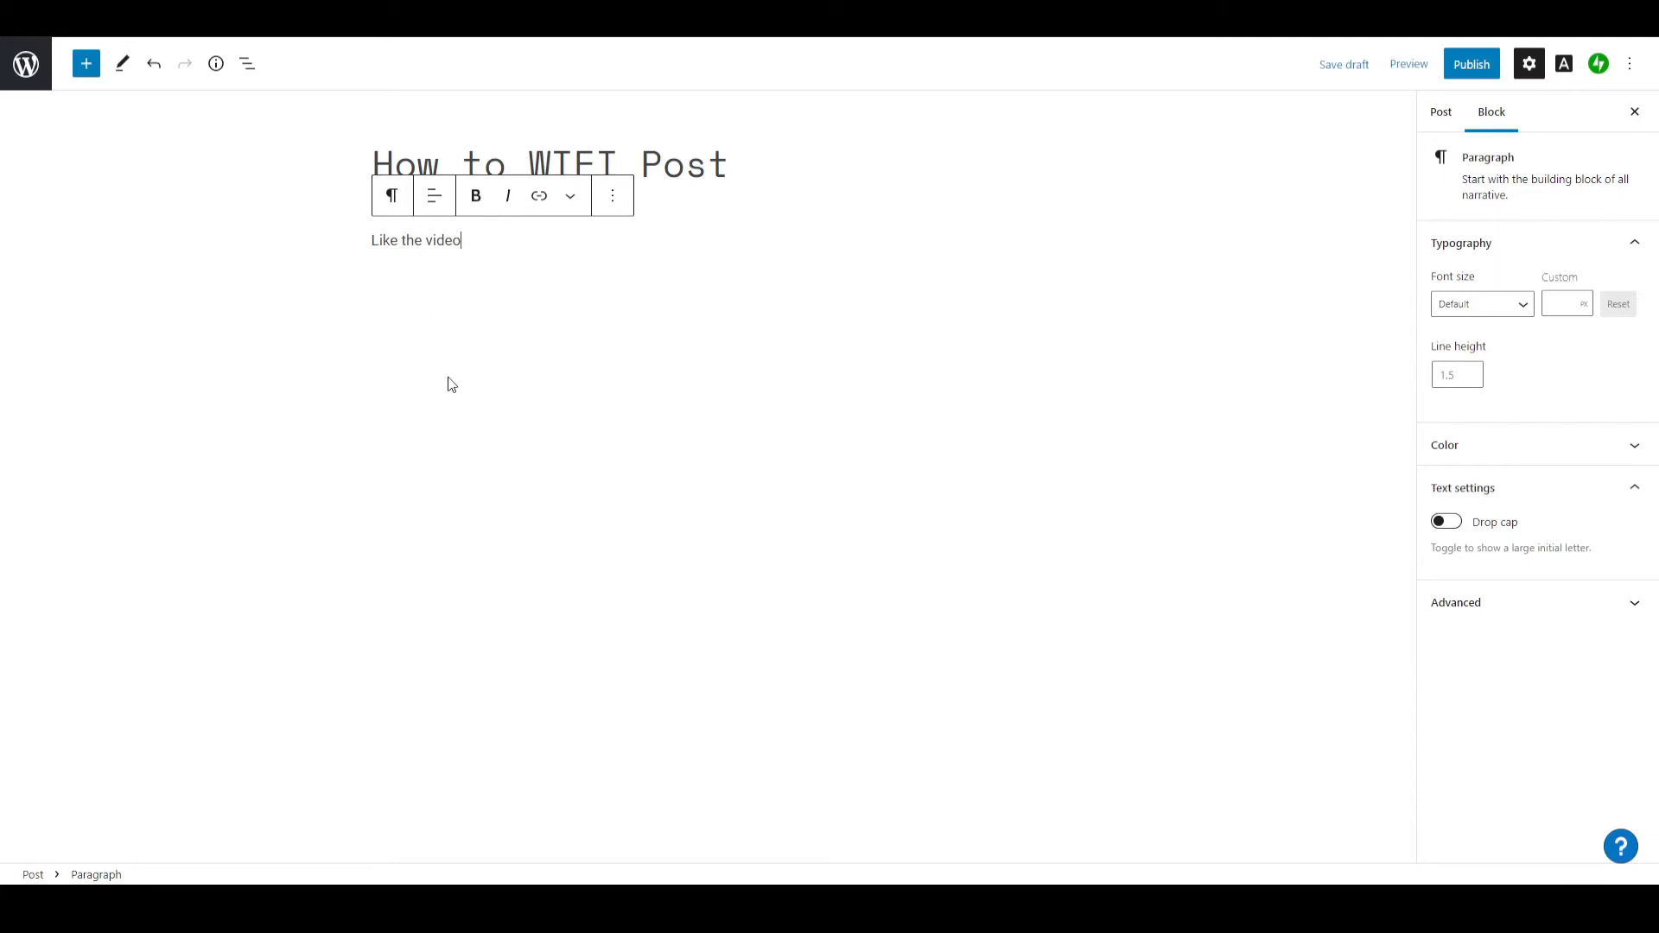
{"action": "left_click", "coordinate": [714, 157]}
{"action": "left_click", "coordinate": [764, 166]}
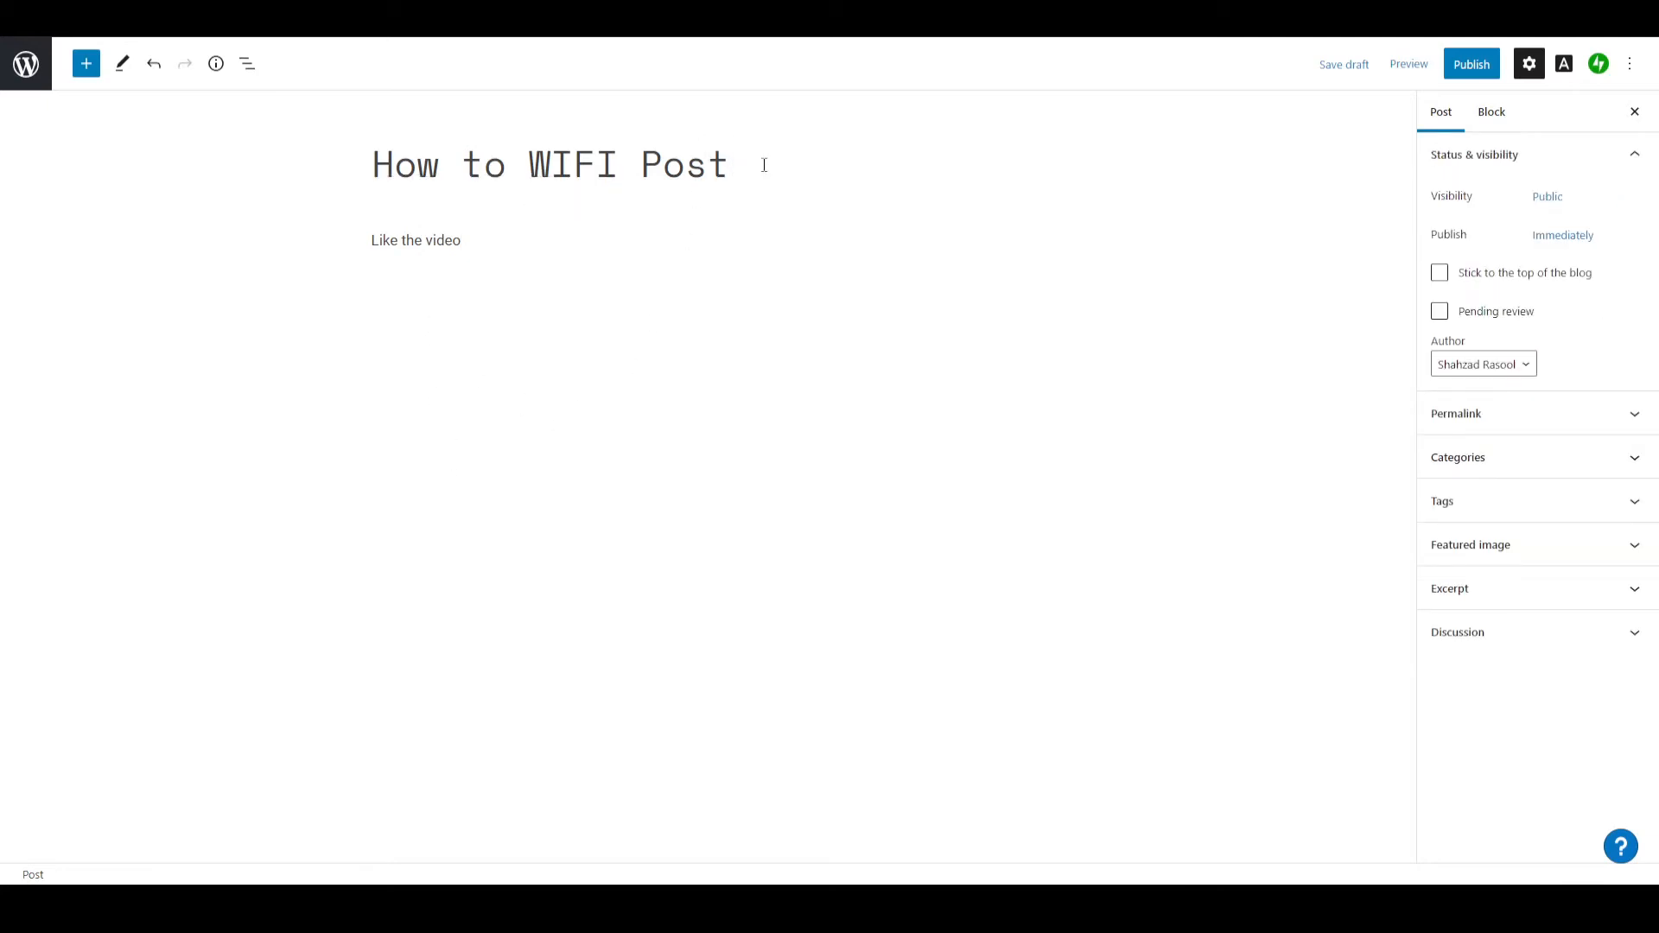
{"action": "left_click", "coordinate": [491, 247]}
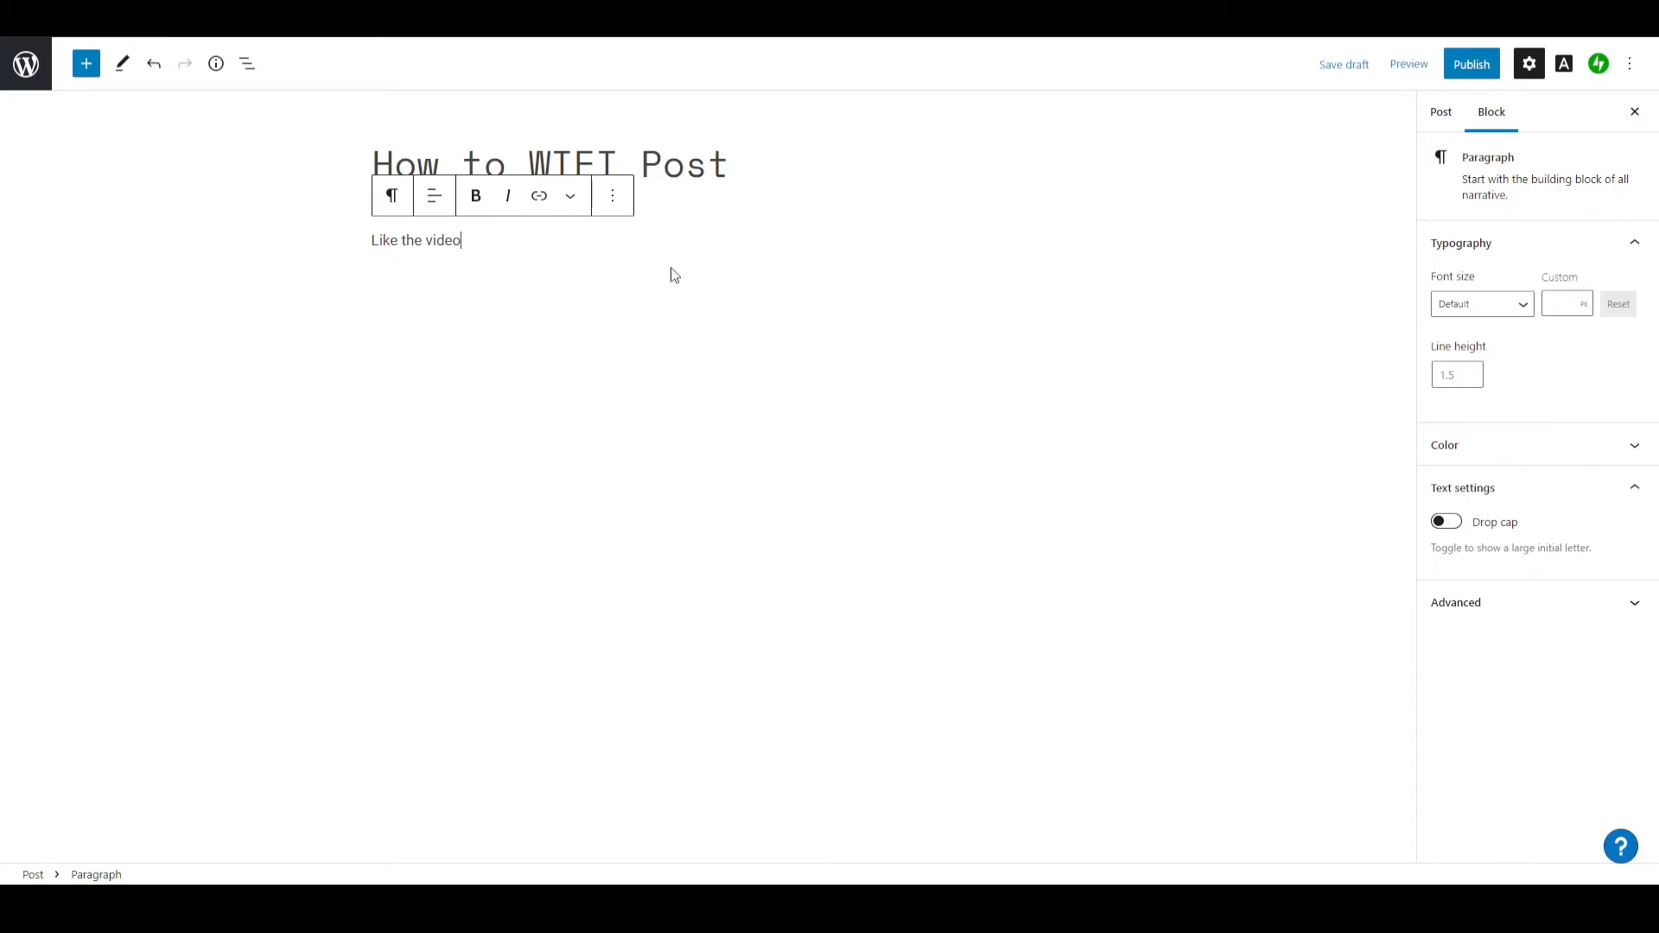
{"action": "left_click", "coordinate": [741, 161]}
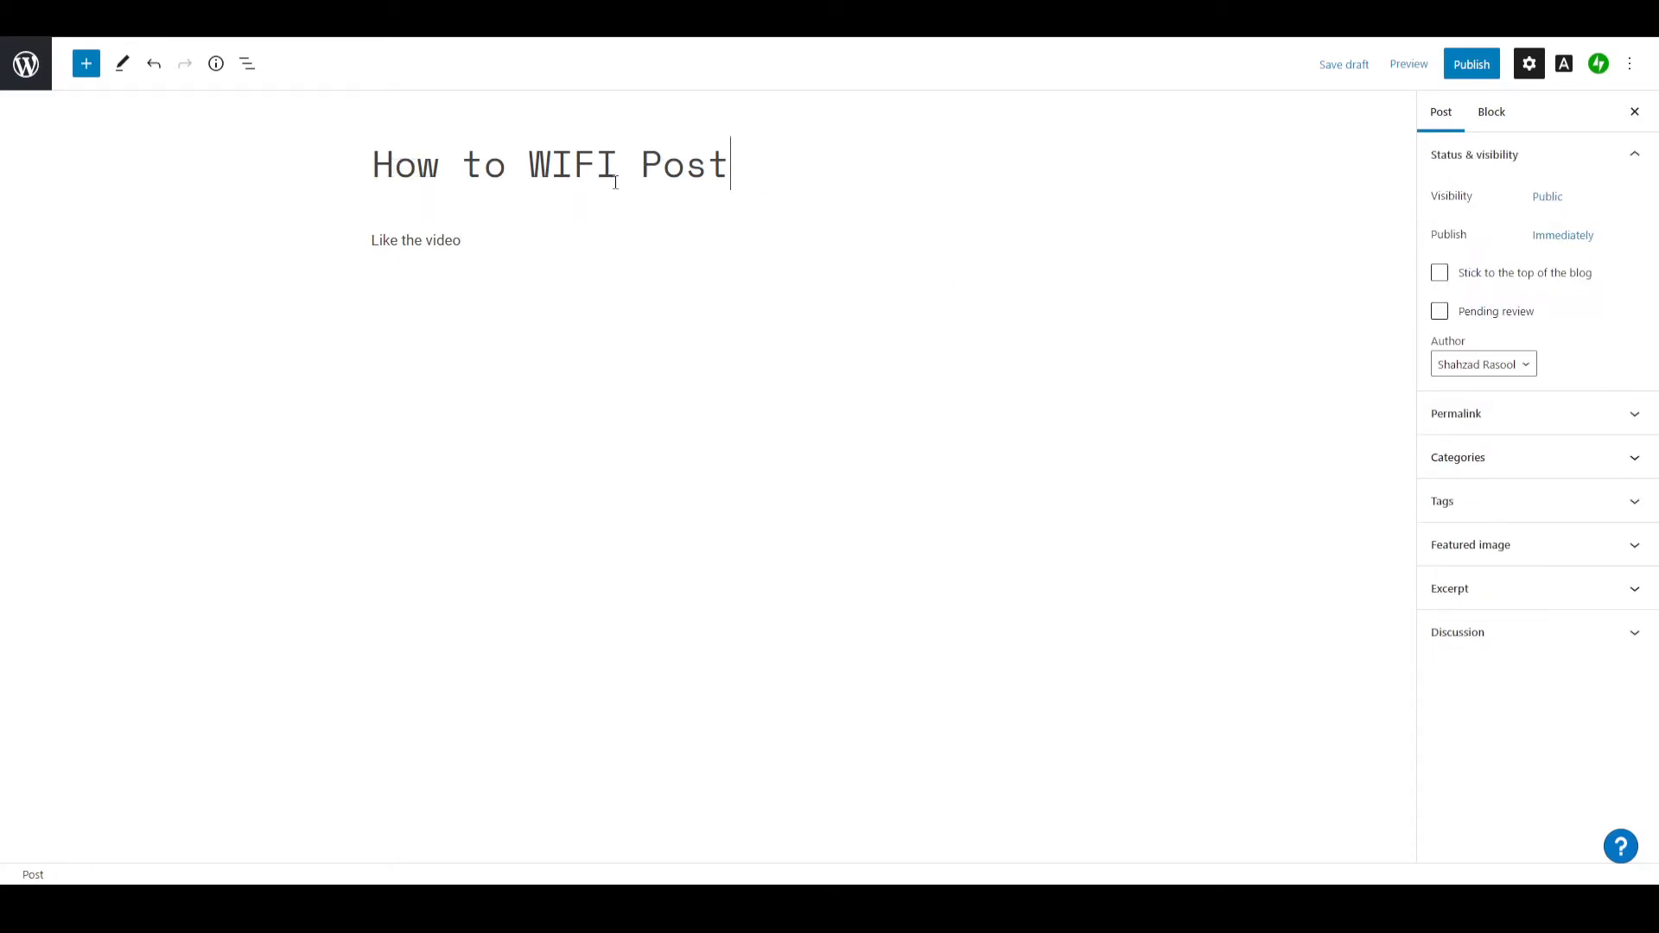
Set the Media Library photo of the woman sitting among plants as the featured image and publish the post.
{"action": "left_click", "coordinate": [1488, 556]}
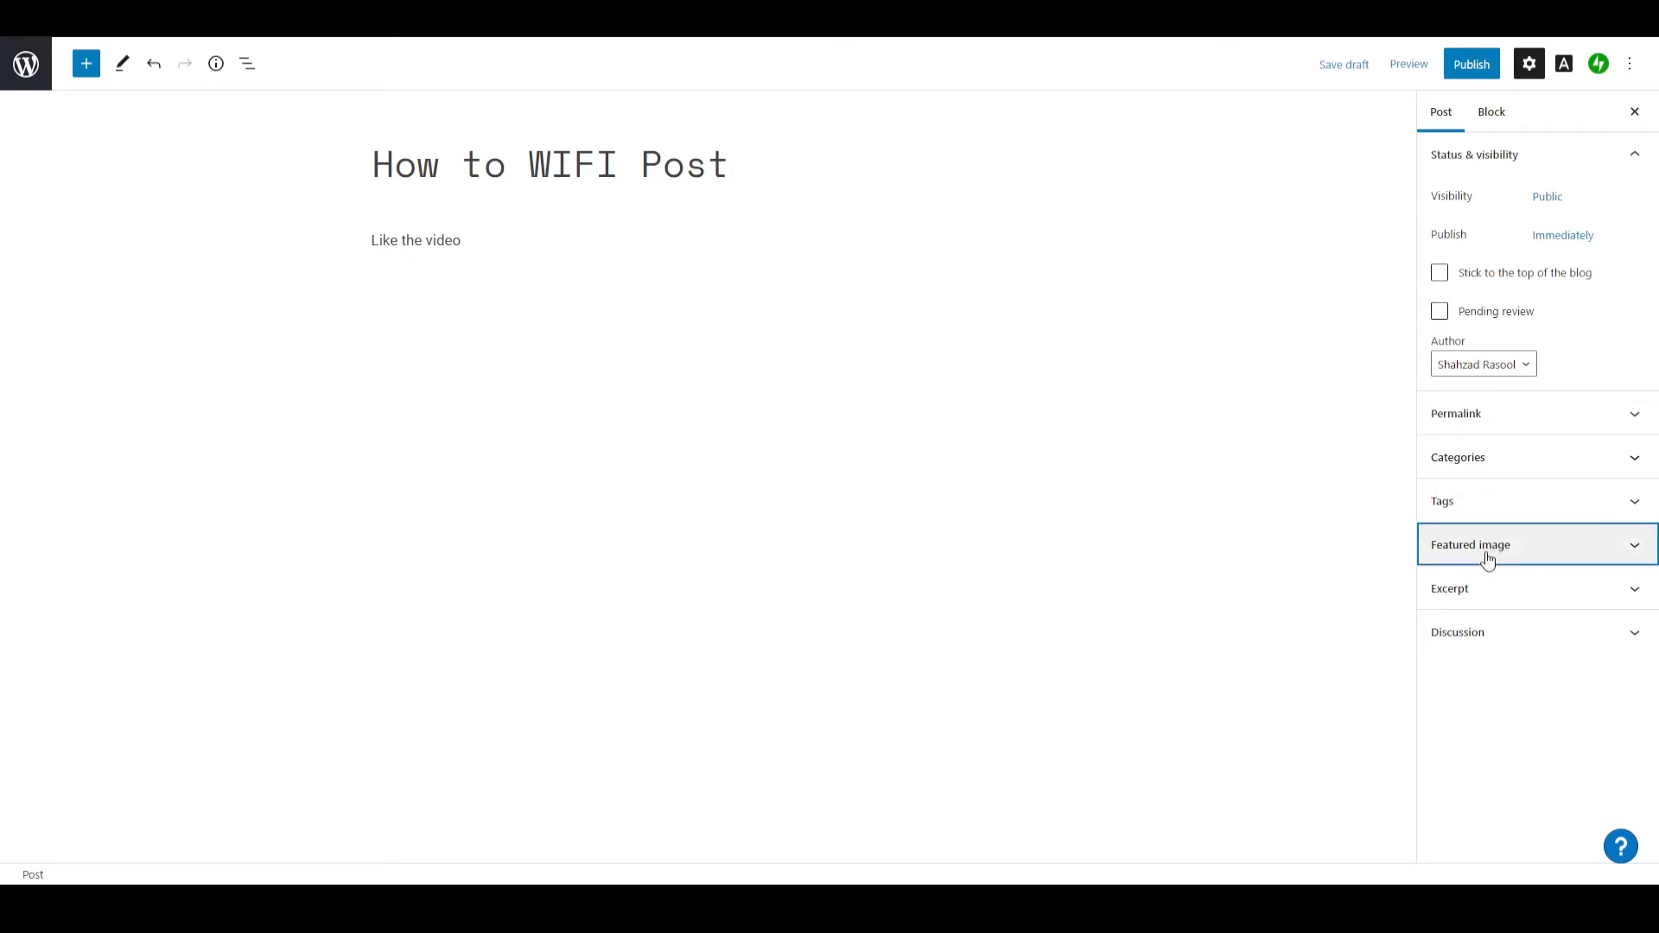
{"action": "left_click", "coordinate": [1522, 634]}
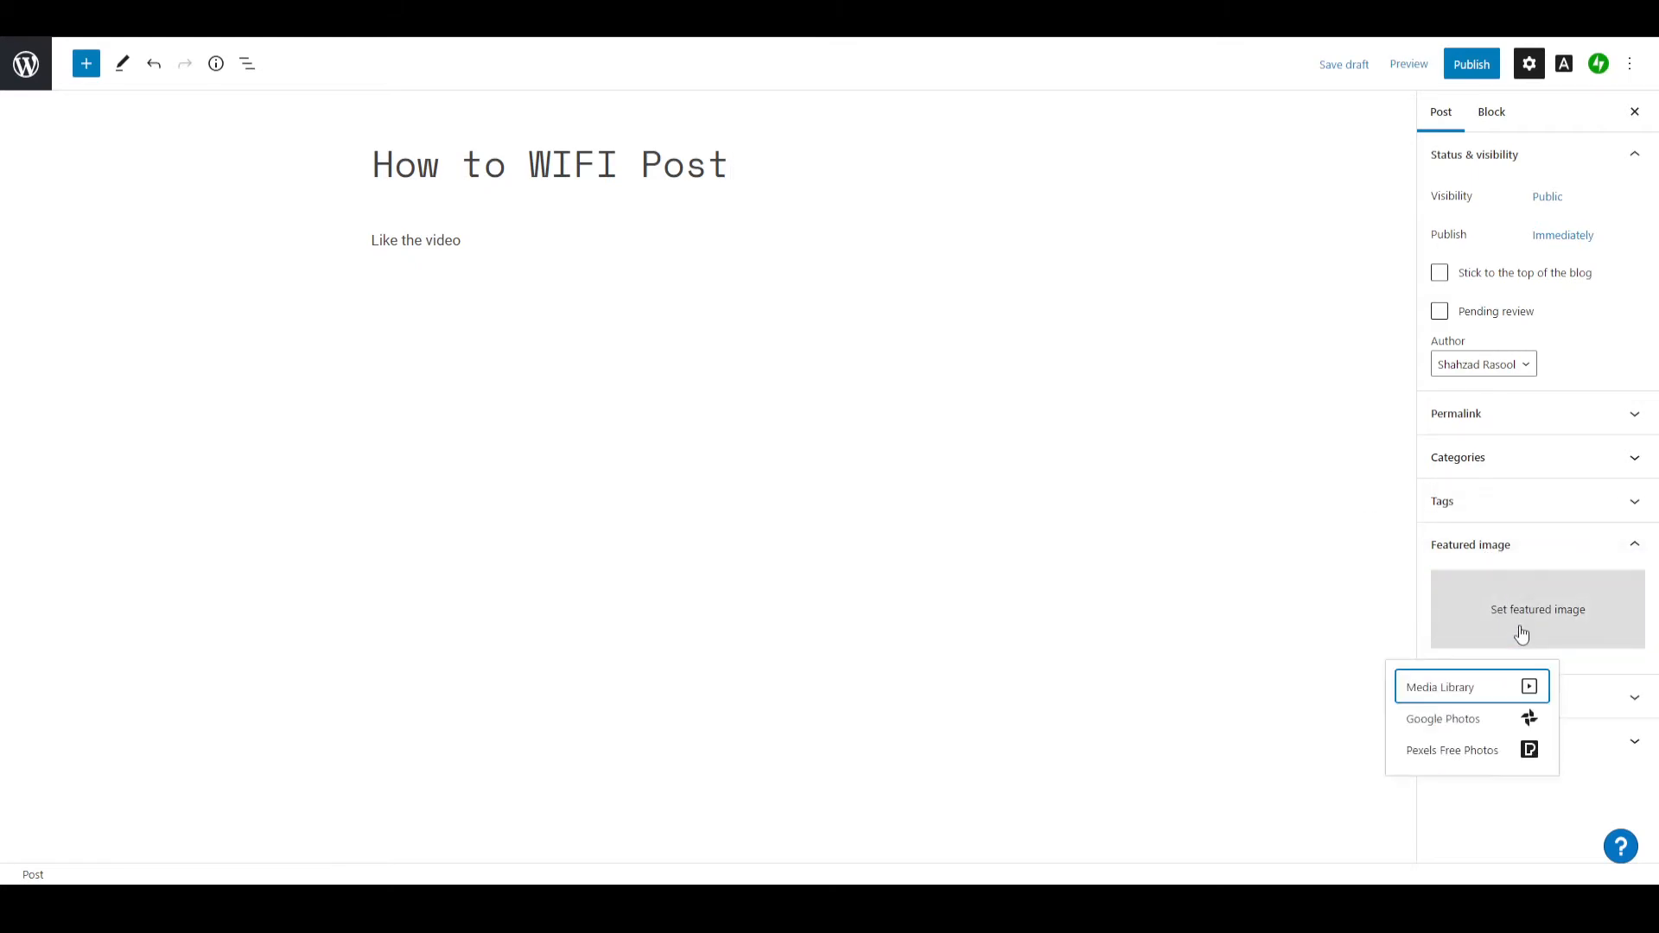
{"action": "left_click", "coordinate": [1458, 696]}
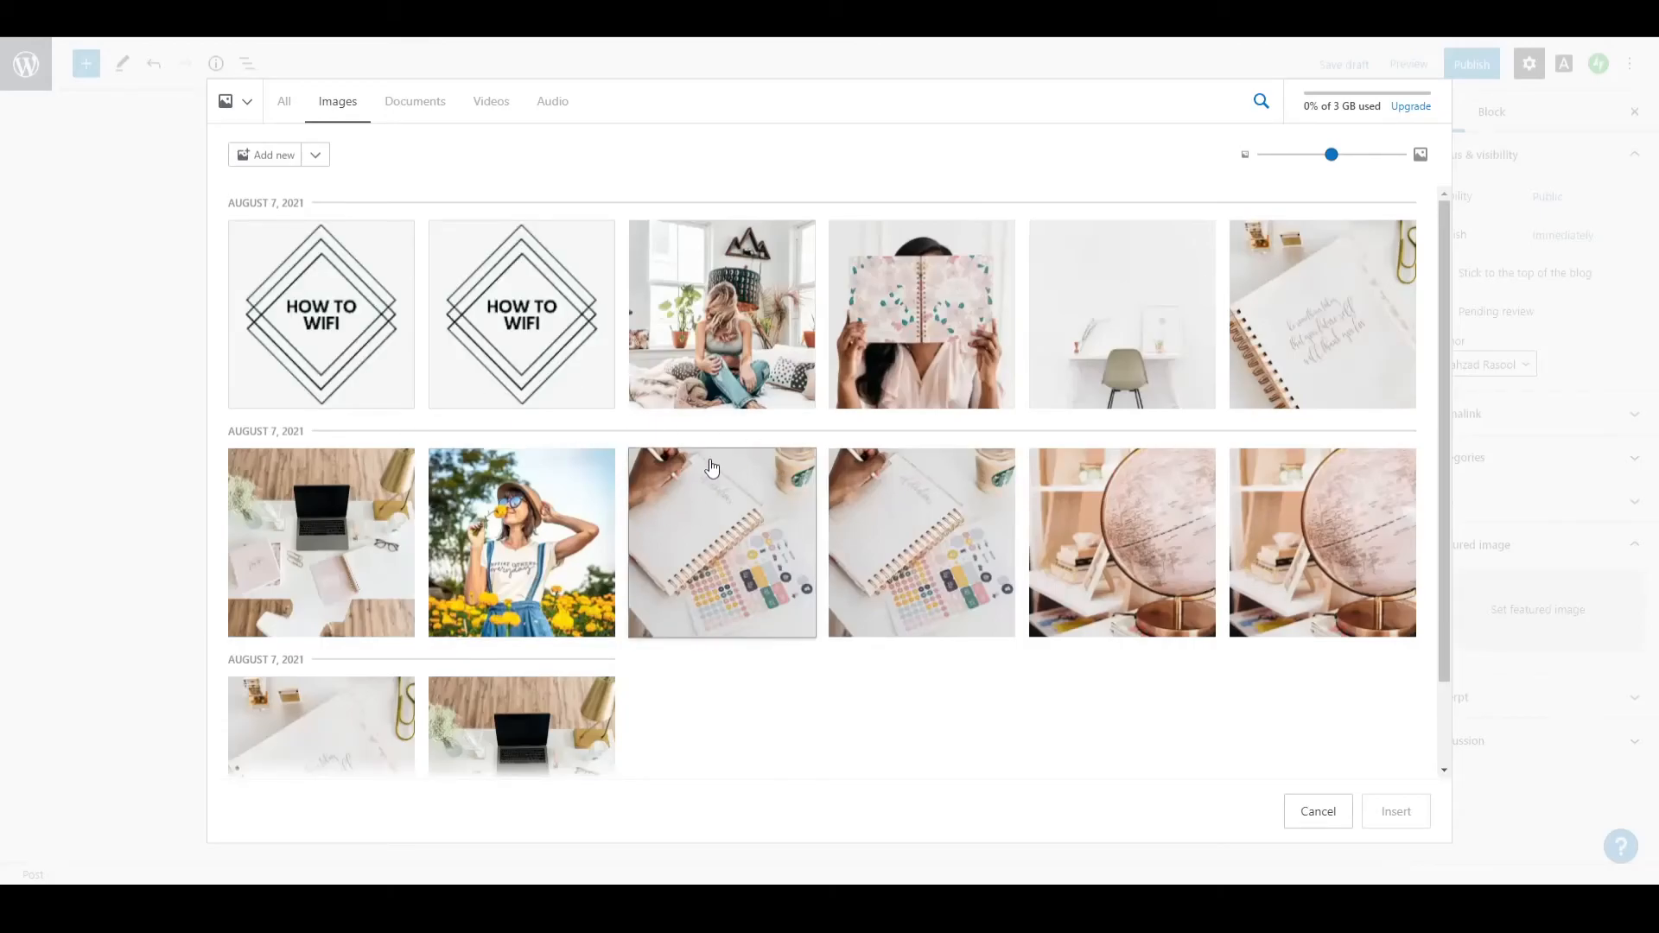
{"action": "left_click", "coordinate": [725, 348]}
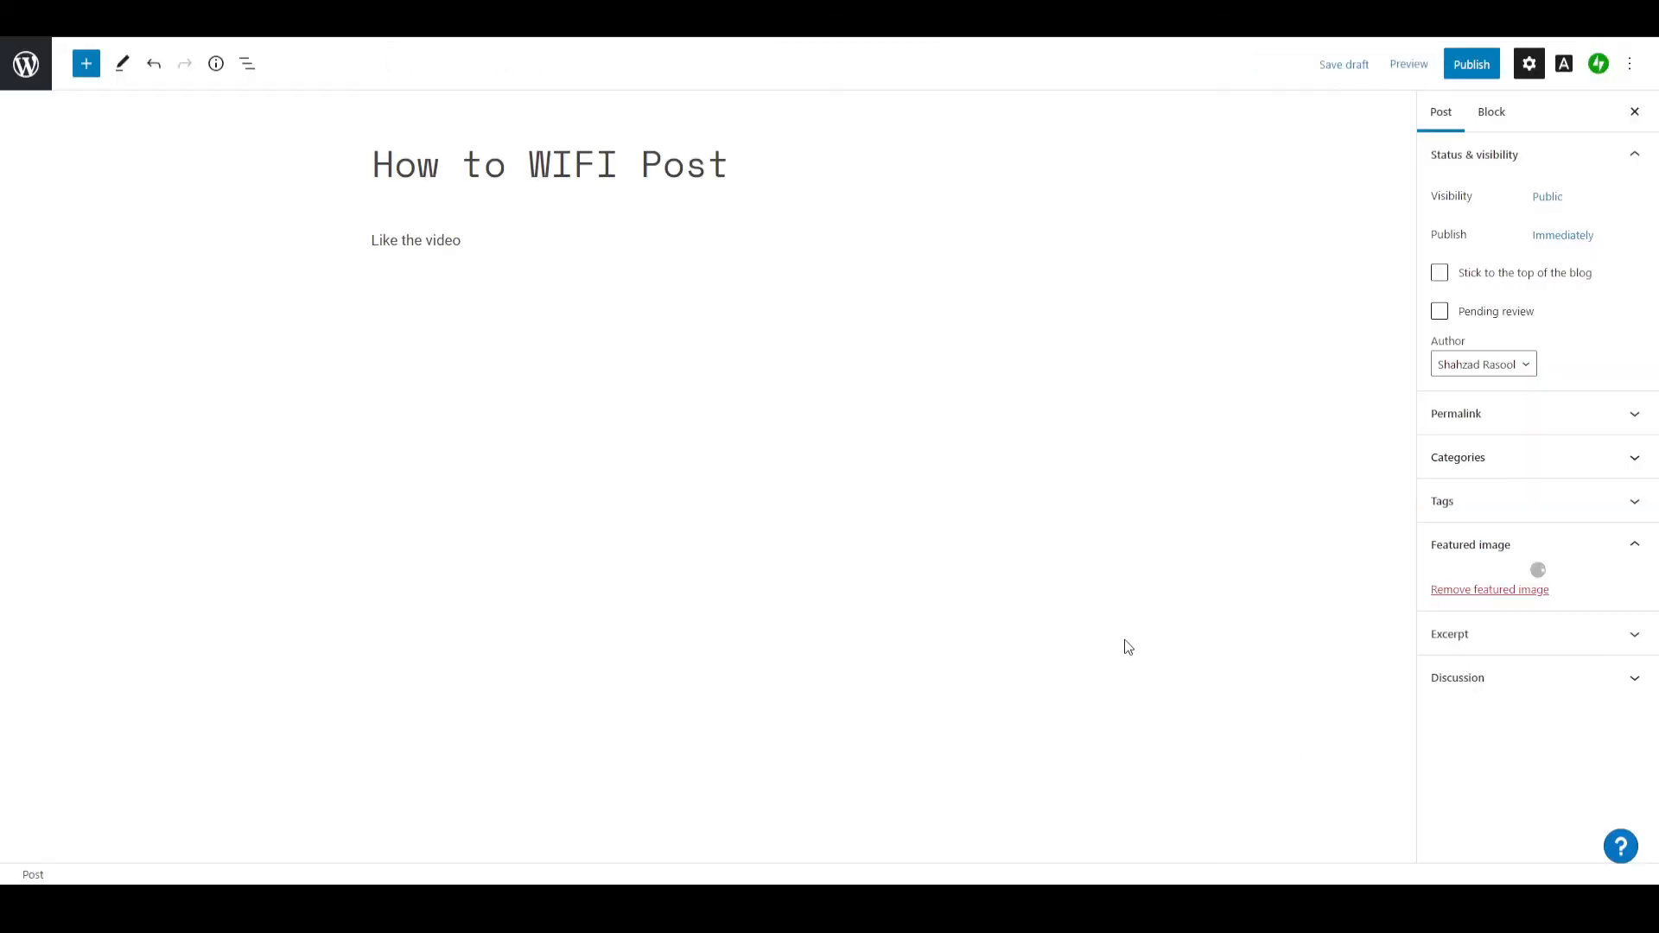
{"action": "left_click", "coordinate": [1396, 811]}
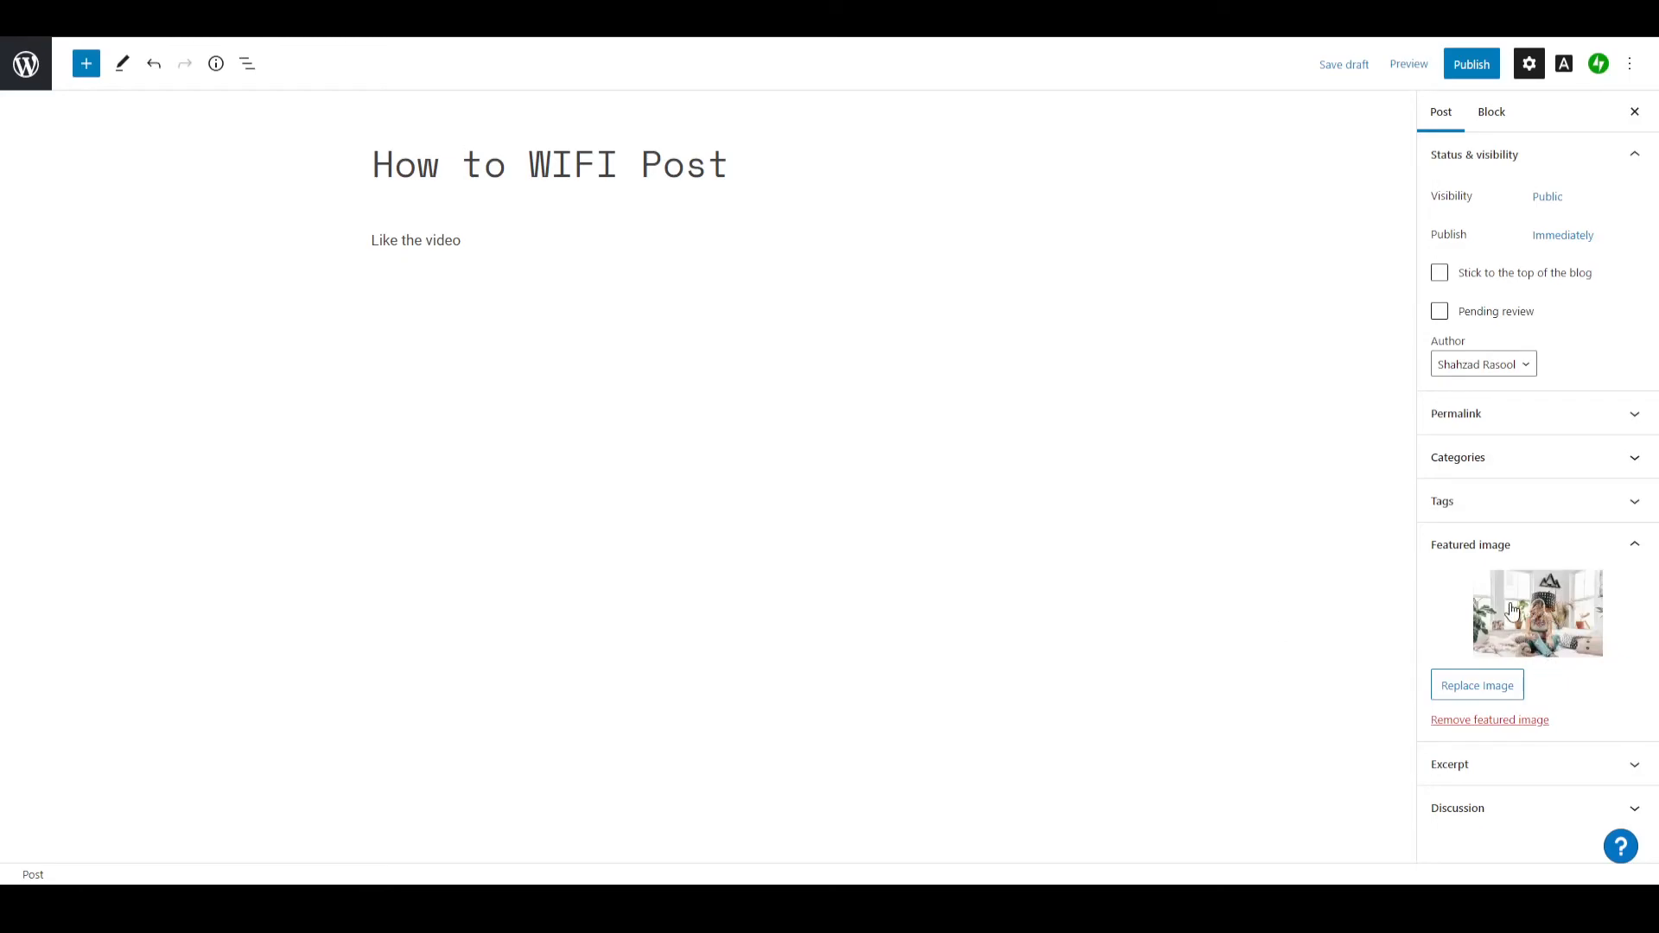
{"action": "left_click", "coordinate": [1469, 66]}
{"action": "left_click", "coordinate": [1463, 69]}
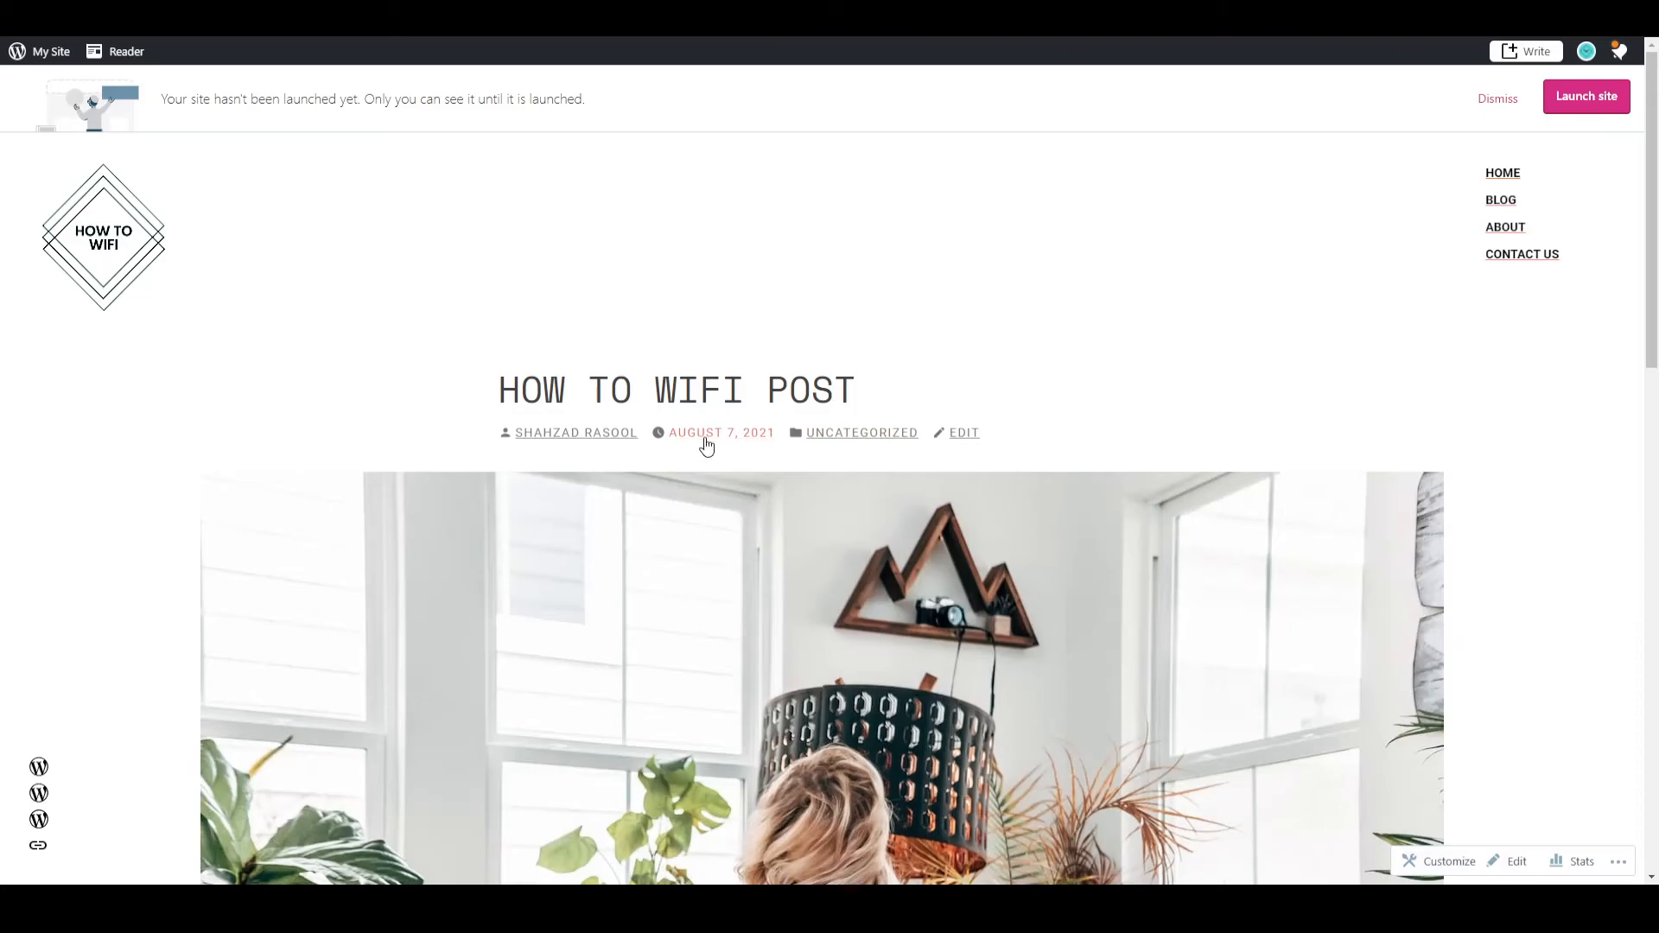
Review the published How to WIFI Post page from its title and image down to the reply section.
{"action": "scroll", "coordinate": [886, 459], "scroll_direction": "down", "scroll_amount": 1}
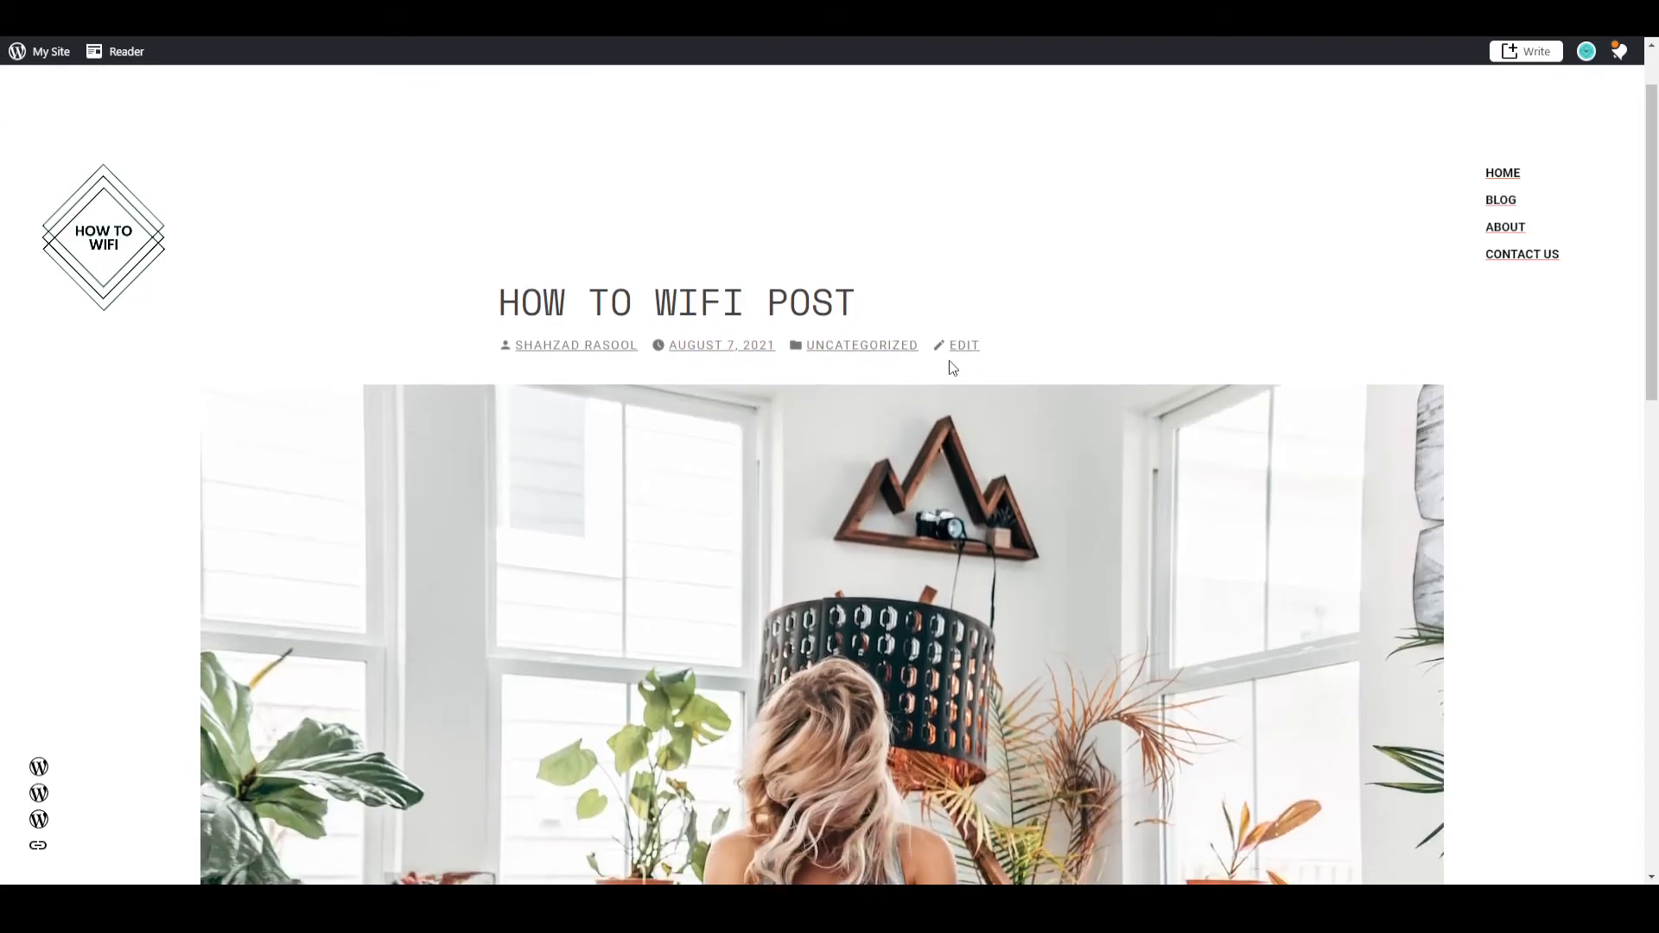
{"action": "scroll", "coordinate": [794, 451], "scroll_direction": "down", "scroll_amount": 7}
{"action": "scroll", "coordinate": [790, 448], "scroll_direction": "down", "scroll_amount": 3}
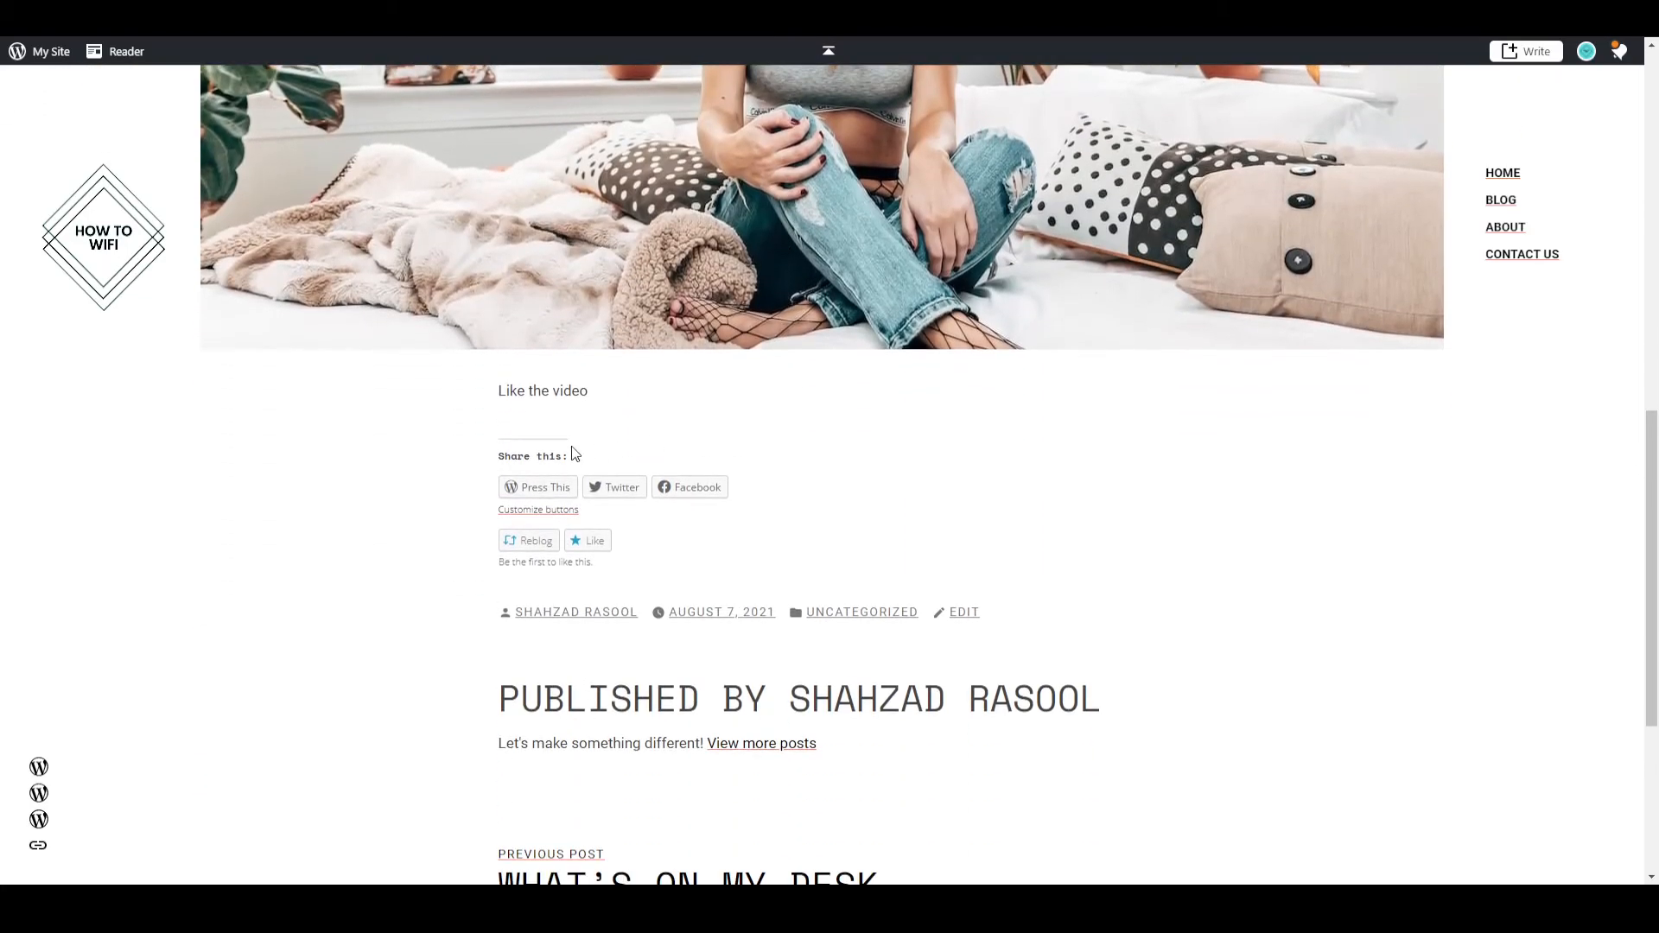
{"action": "scroll", "coordinate": [648, 467], "scroll_direction": "down", "scroll_amount": 5}
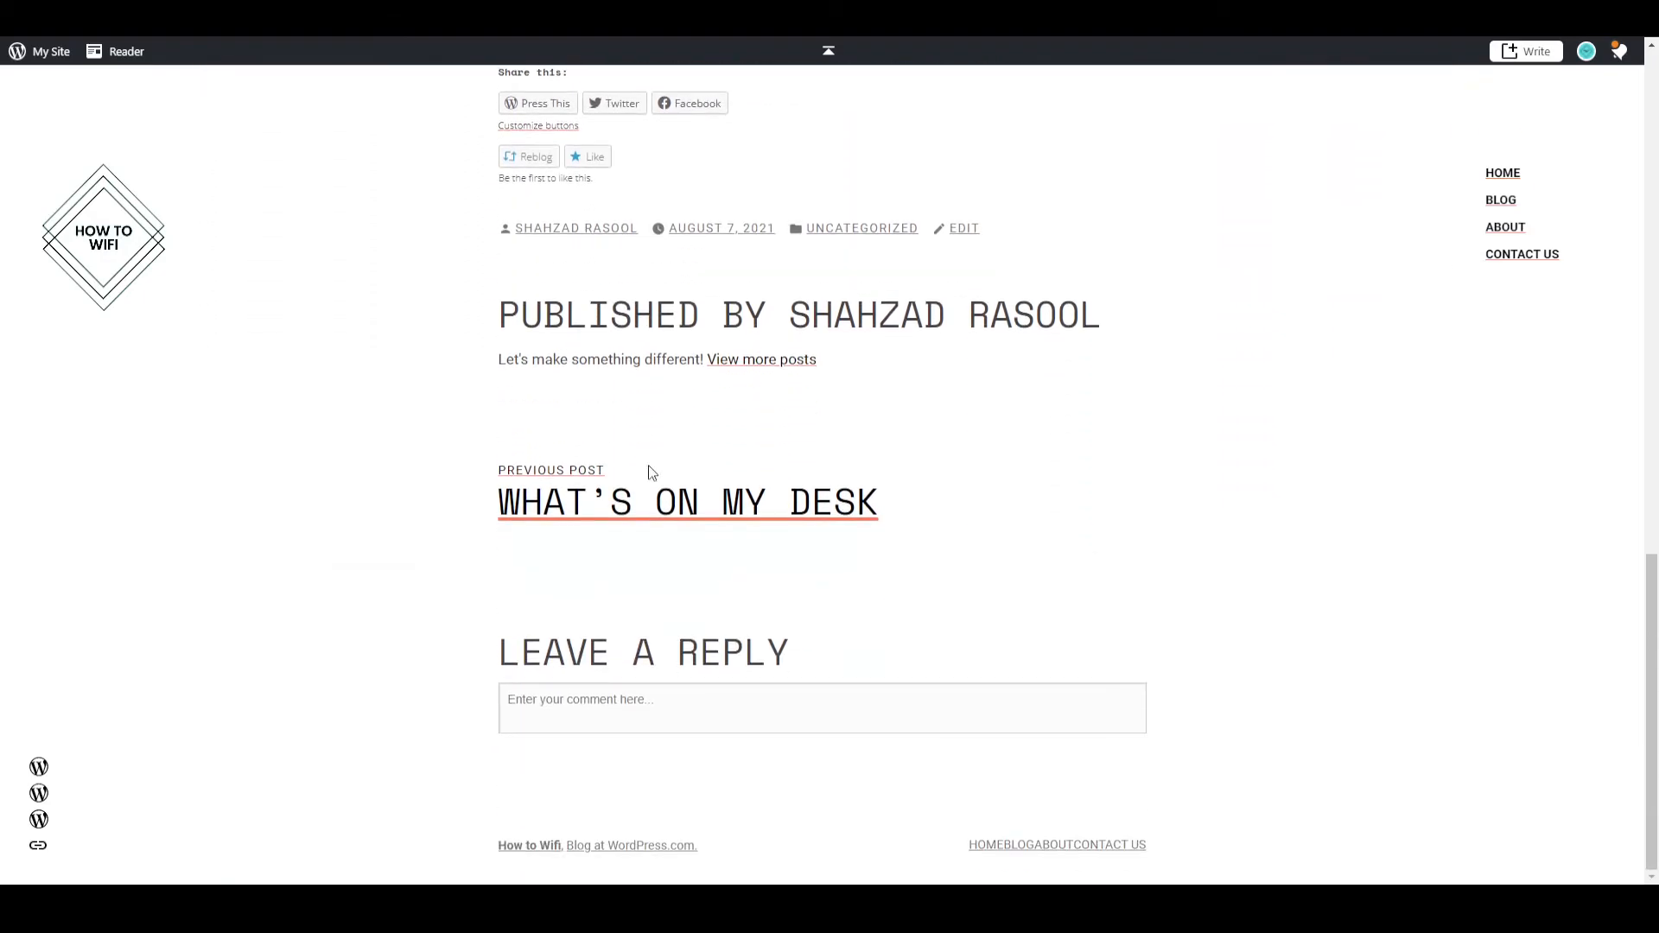
{"action": "scroll", "coordinate": [650, 471], "scroll_direction": "up", "scroll_amount": 7}
{"action": "scroll", "coordinate": [650, 471], "scroll_direction": "up", "scroll_amount": 8}
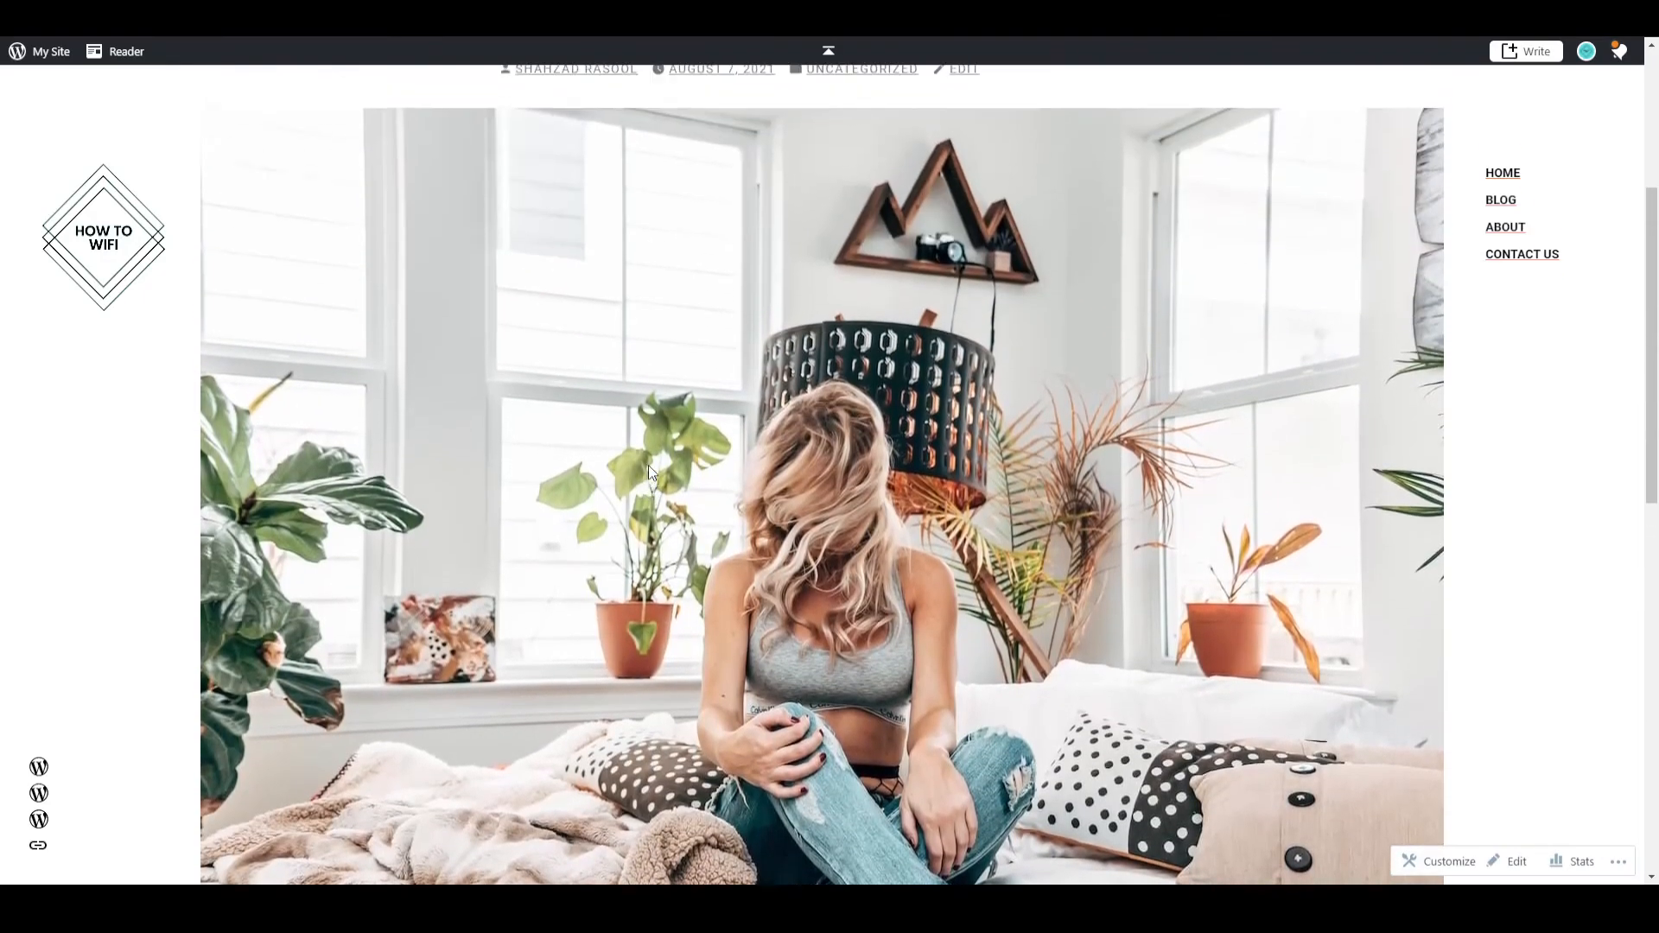
{"action": "scroll", "coordinate": [650, 471], "scroll_direction": "down", "scroll_amount": 12}
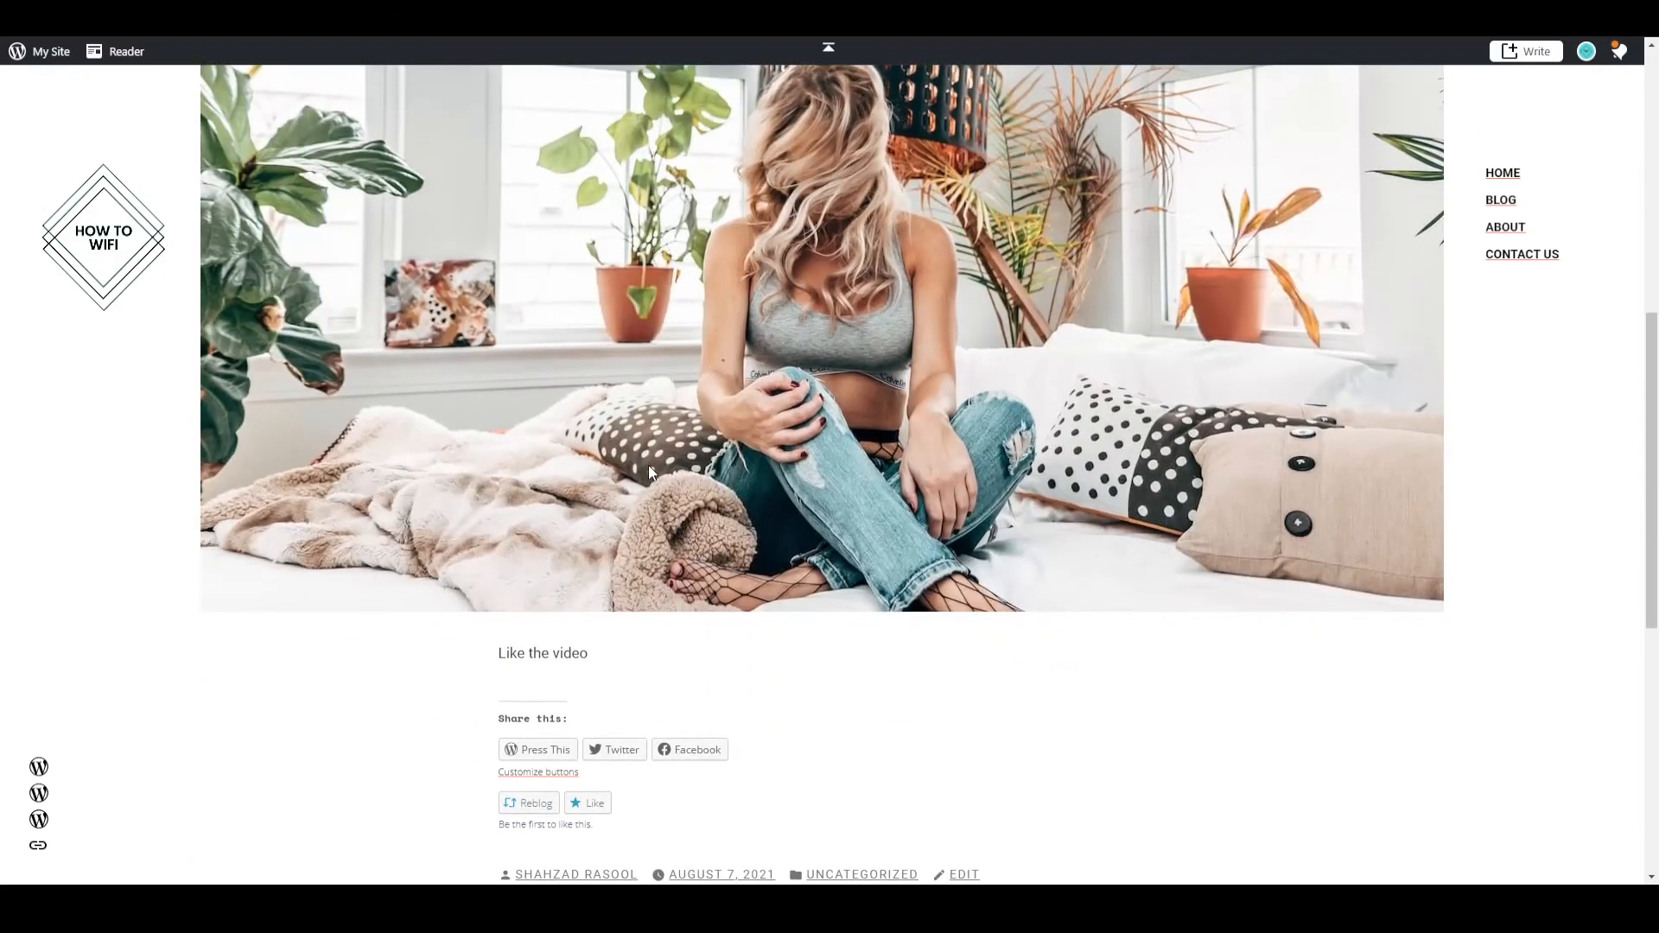
{"action": "scroll", "coordinate": [652, 472], "scroll_direction": "down", "scroll_amount": 3}
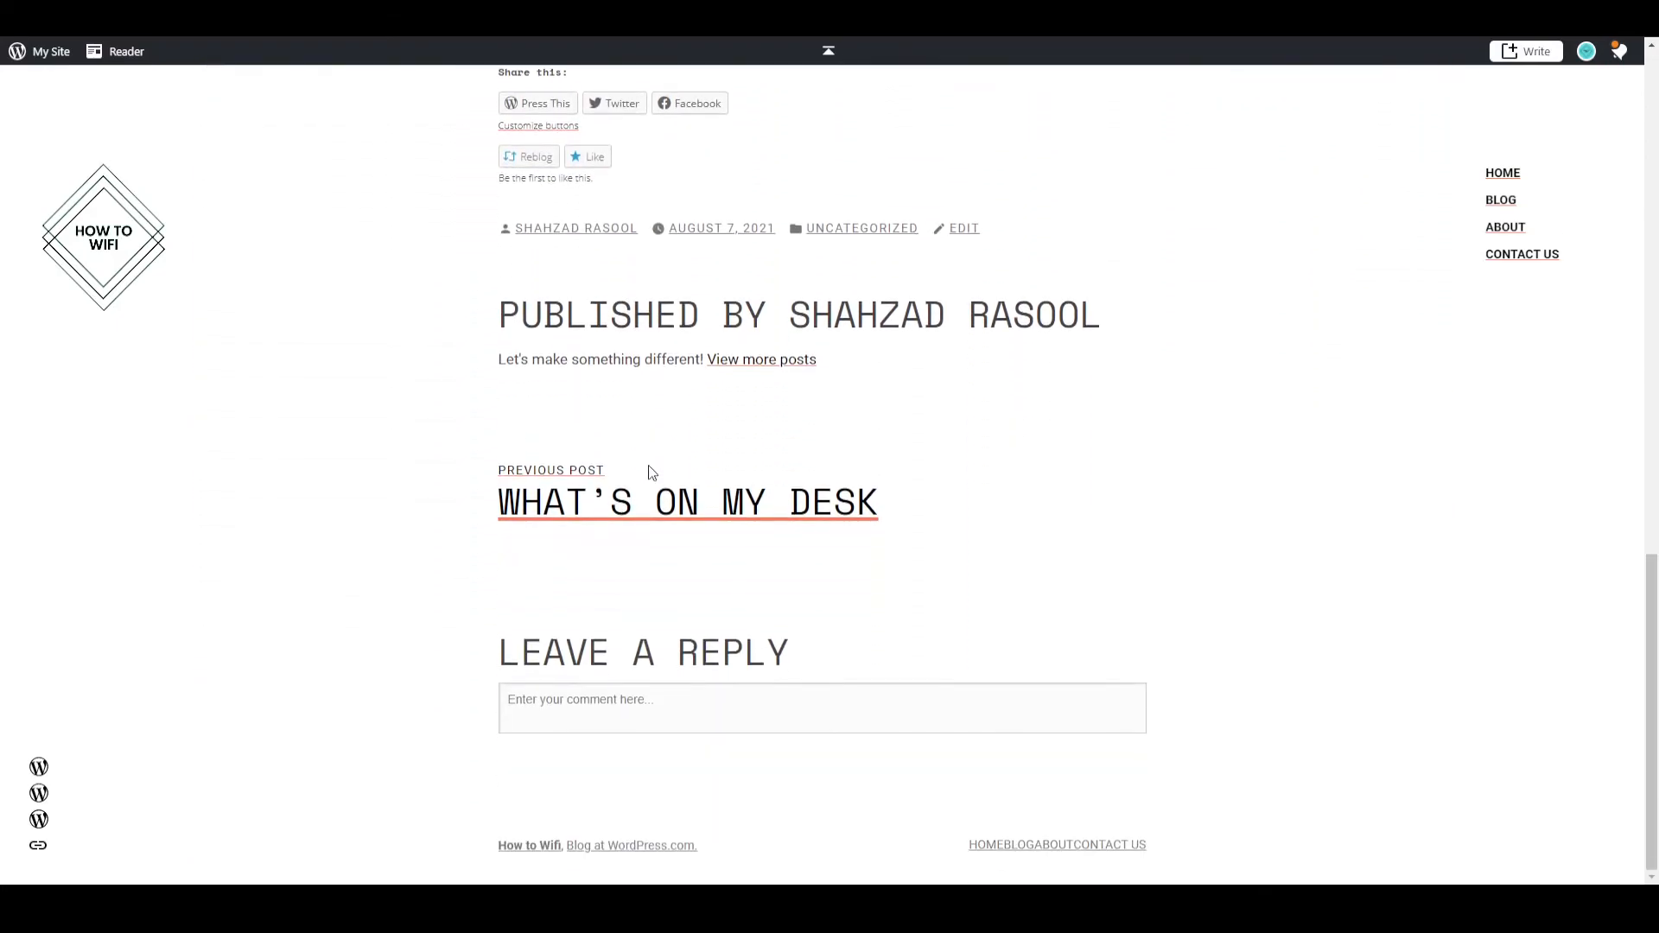
{"action": "scroll", "coordinate": [652, 472], "scroll_direction": "up", "scroll_amount": 15}
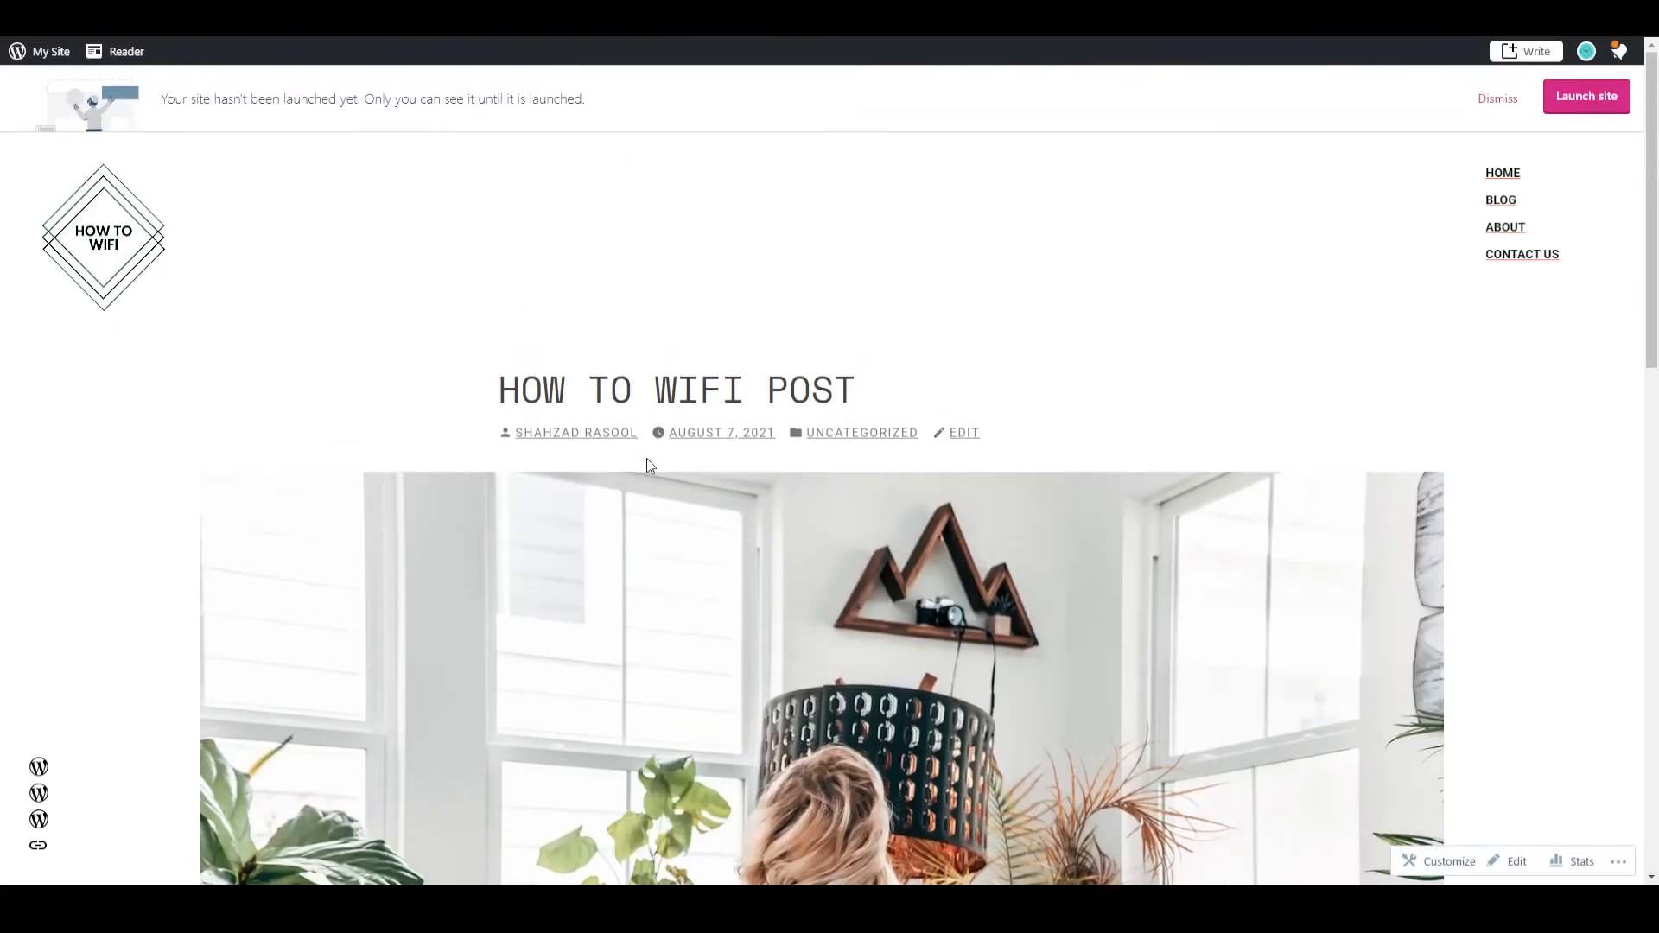
Open the site's Home page and check the posts in its From the blog section.
{"action": "left_click", "coordinate": [1504, 174]}
{"action": "scroll", "coordinate": [615, 540], "scroll_direction": "down", "scroll_amount": 6}
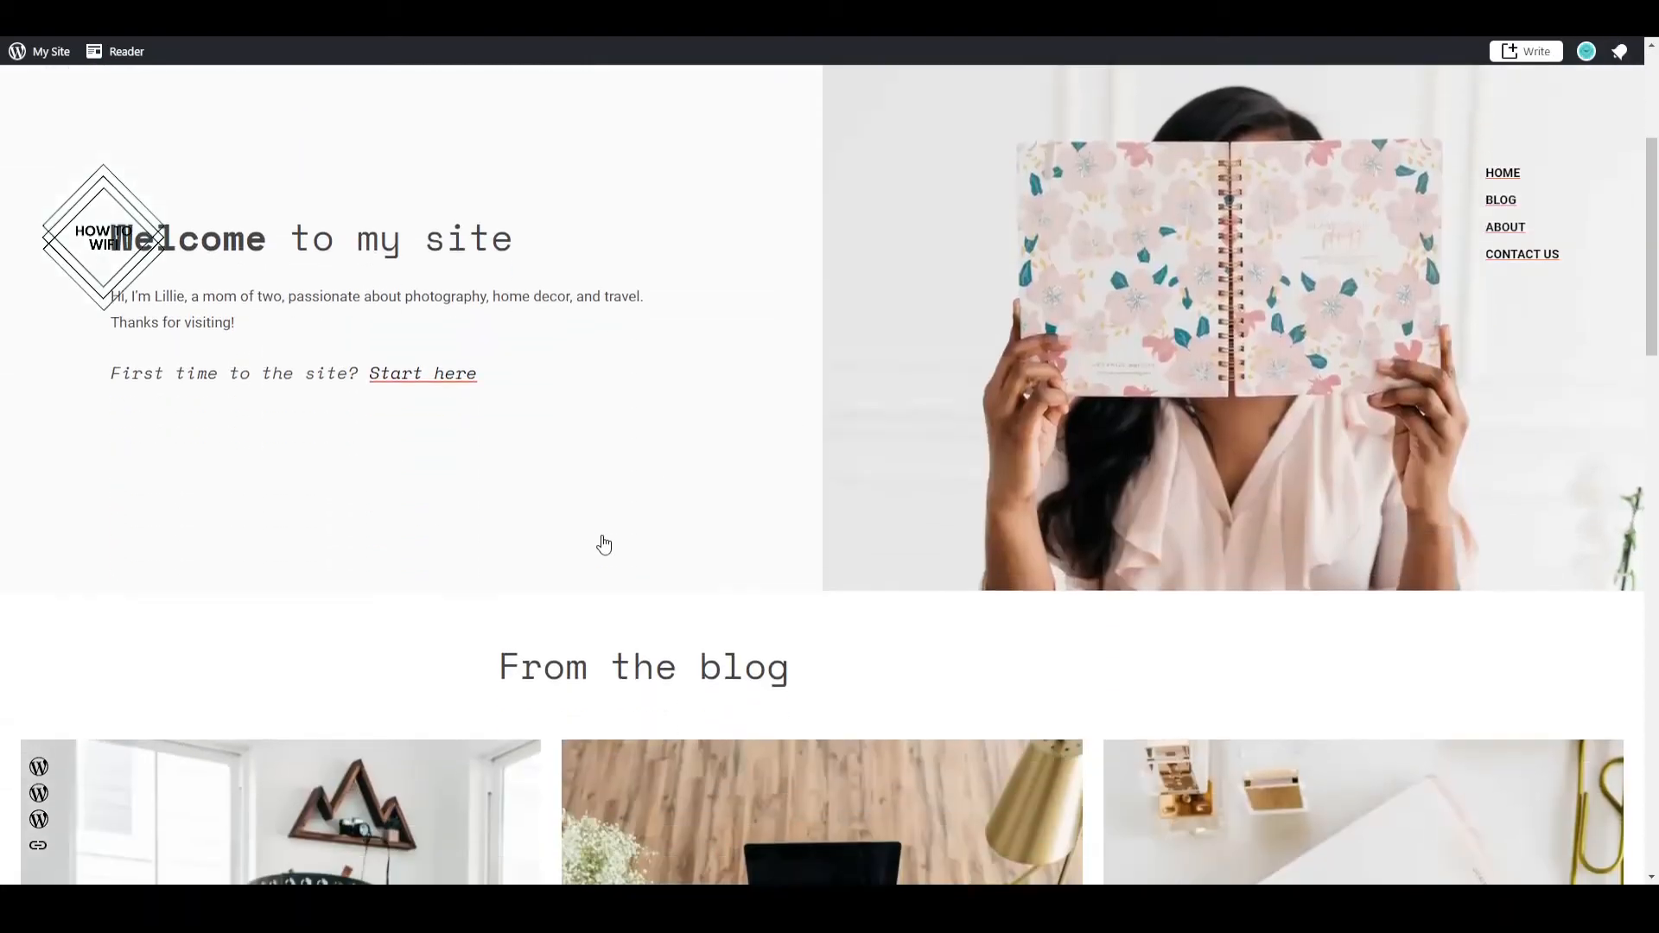
{"action": "scroll", "coordinate": [640, 465], "scroll_direction": "down", "scroll_amount": 3}
{"action": "scroll", "coordinate": [639, 465], "scroll_direction": "down", "scroll_amount": 1}
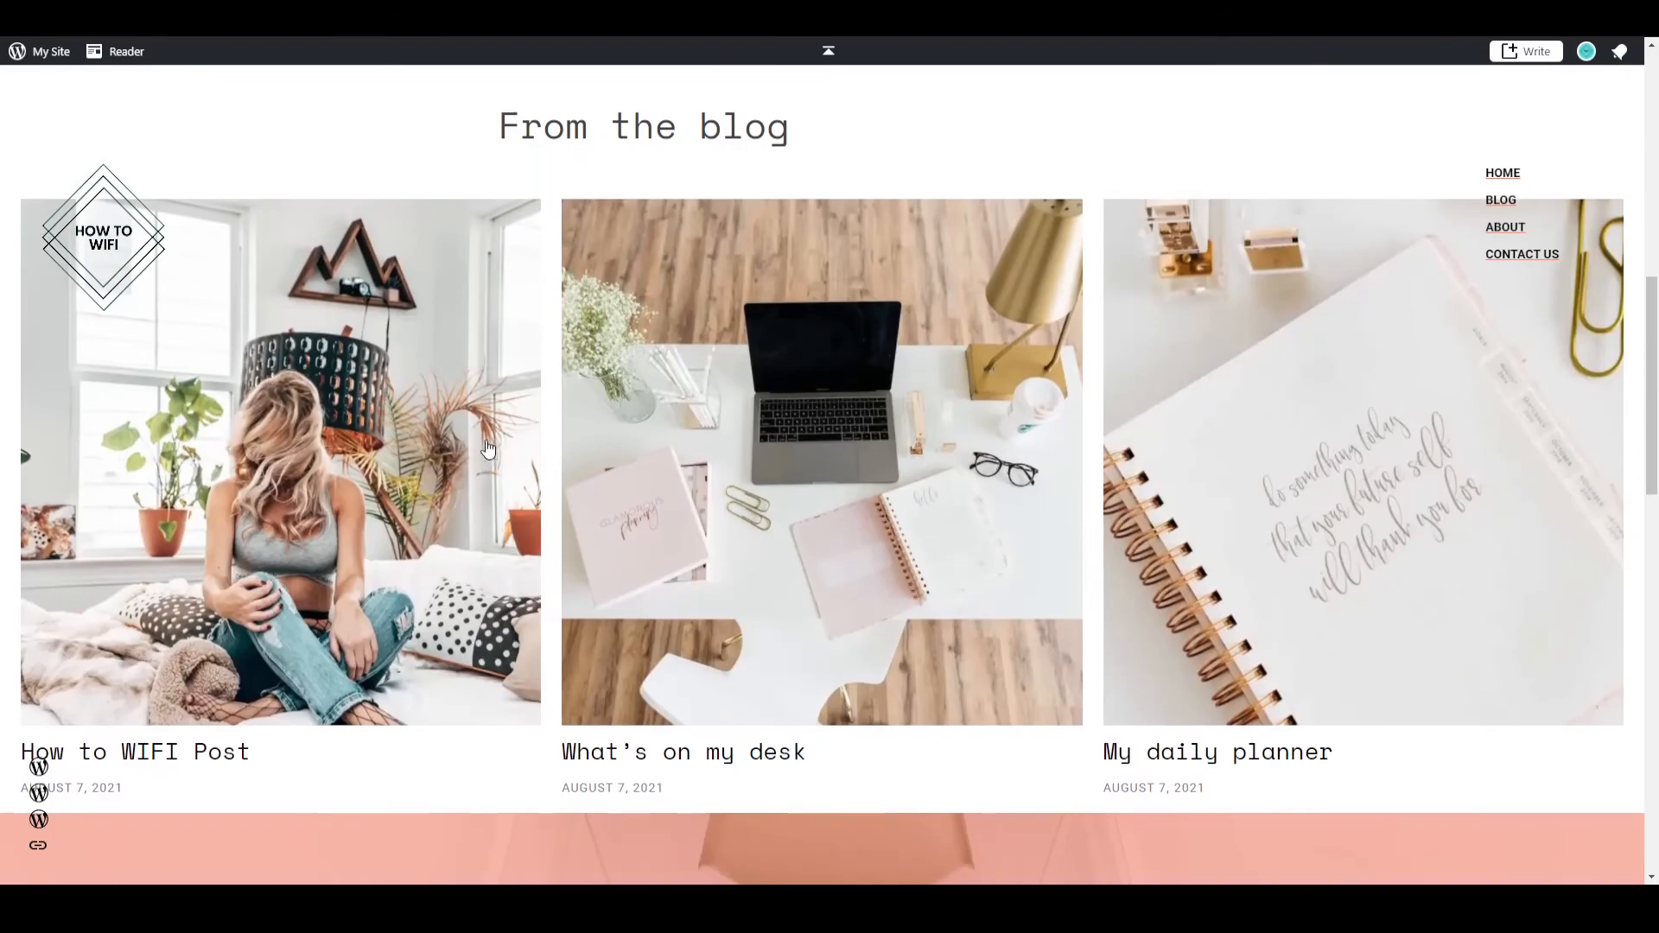
{"action": "scroll", "coordinate": [250, 644], "scroll_direction": "down", "scroll_amount": 2}
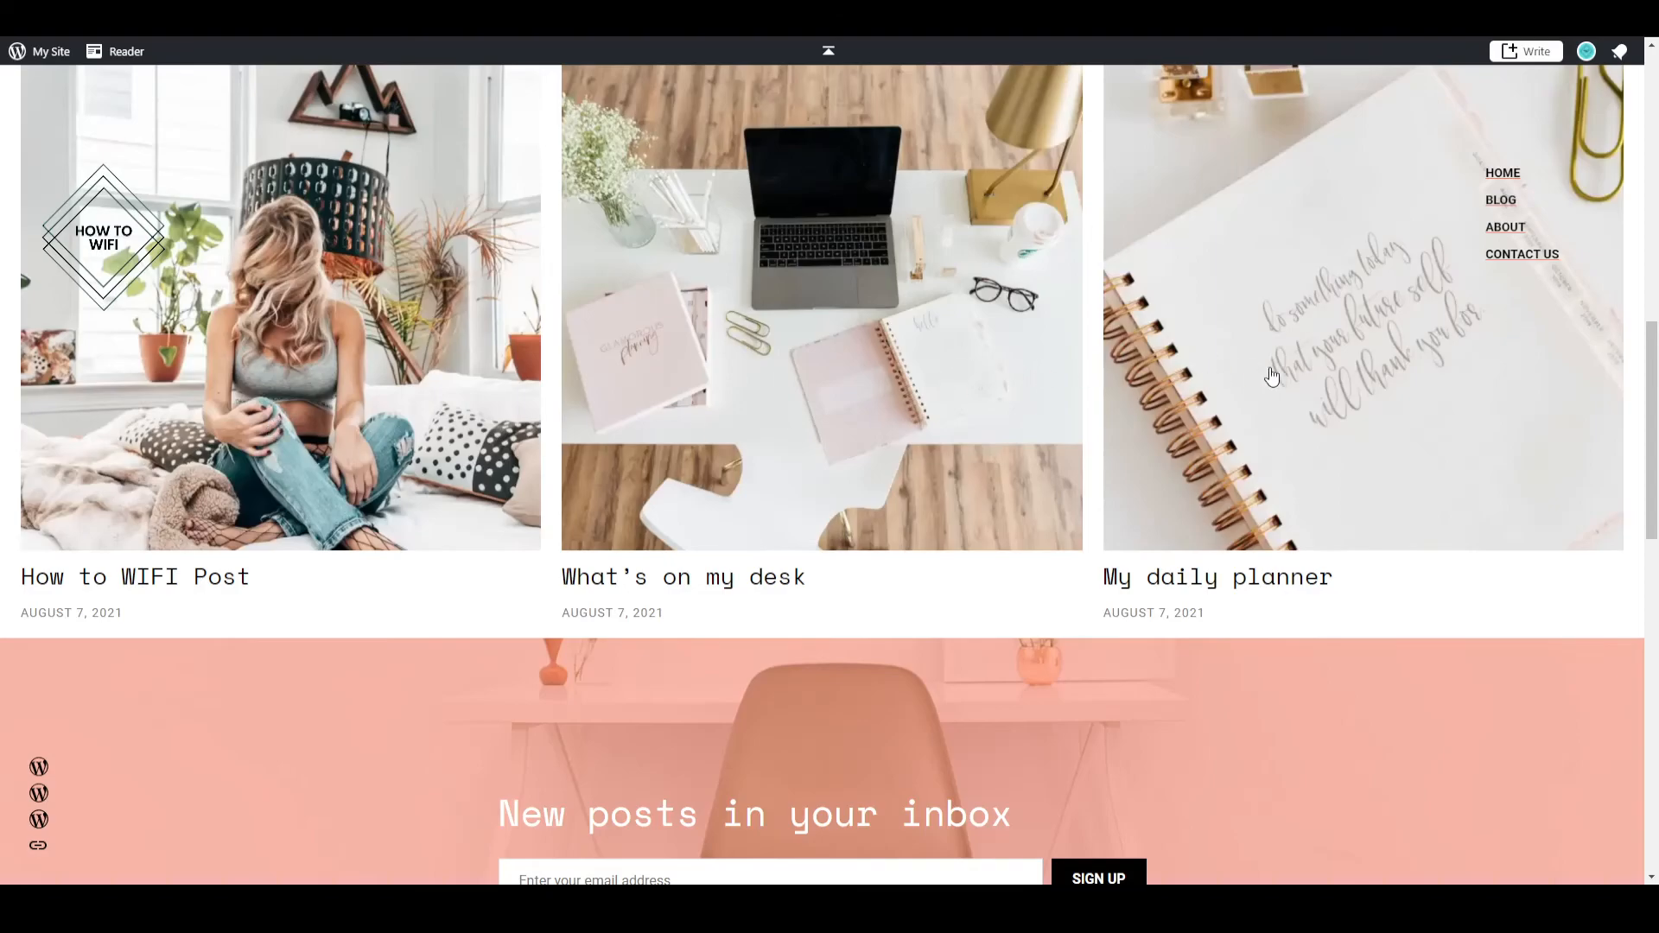
{"action": "scroll", "coordinate": [1303, 386], "scroll_direction": "down", "scroll_amount": 5}
{"action": "scroll", "coordinate": [1302, 386], "scroll_direction": "down", "scroll_amount": 5}
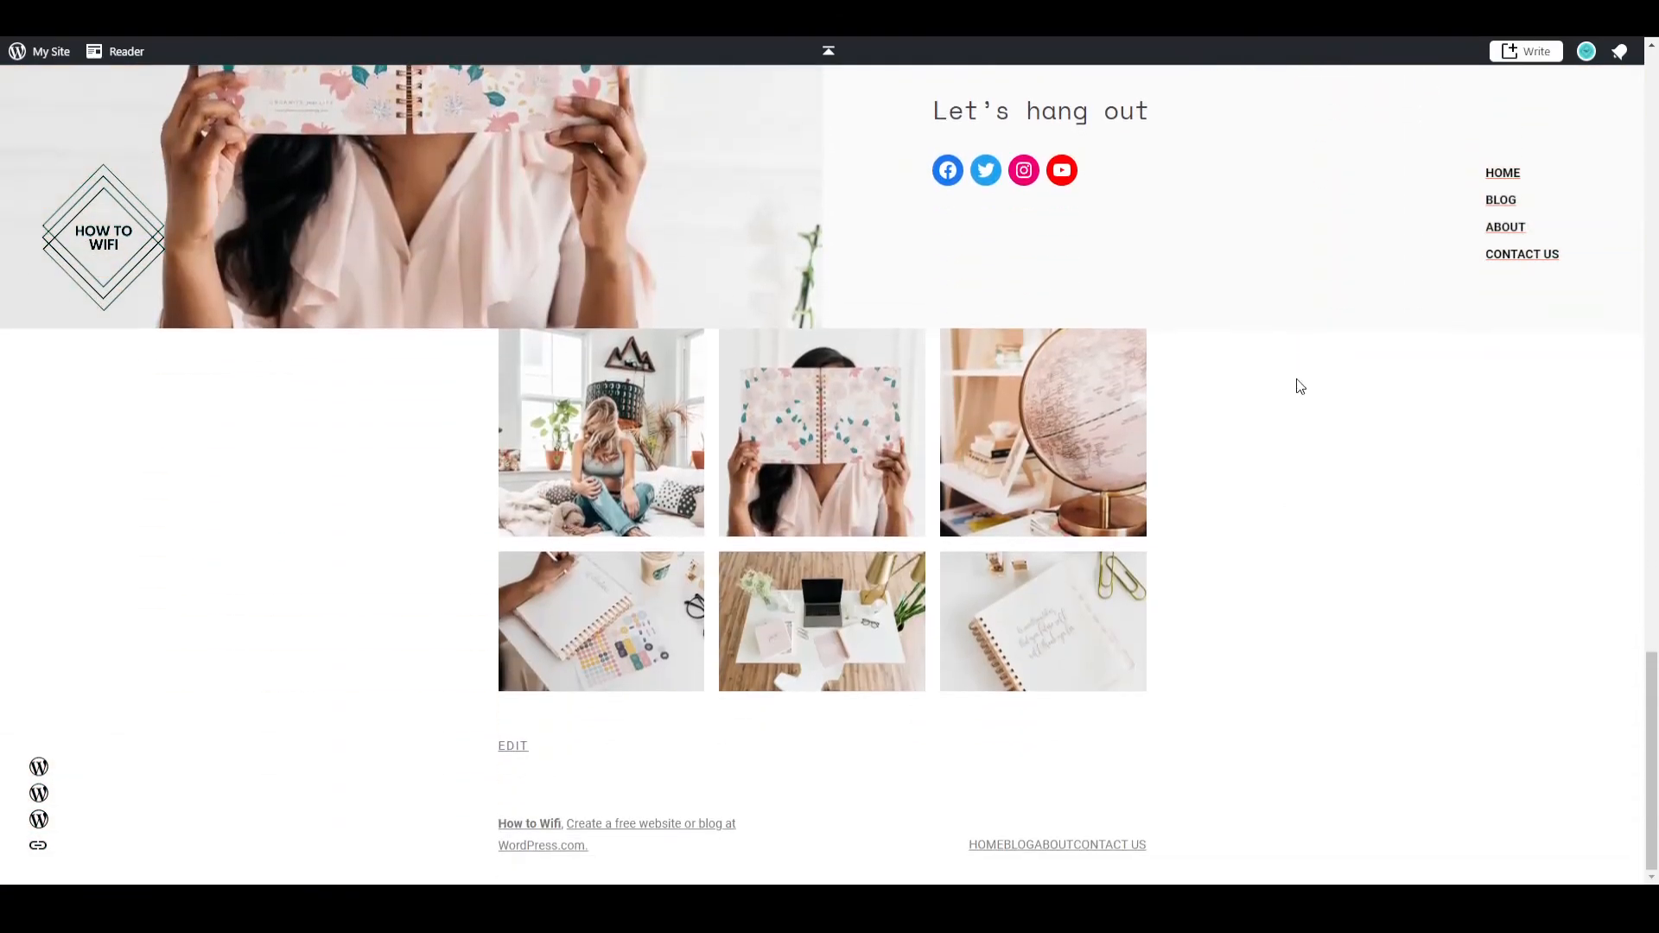
{"action": "scroll", "coordinate": [1281, 388], "scroll_direction": "up", "scroll_amount": 20}
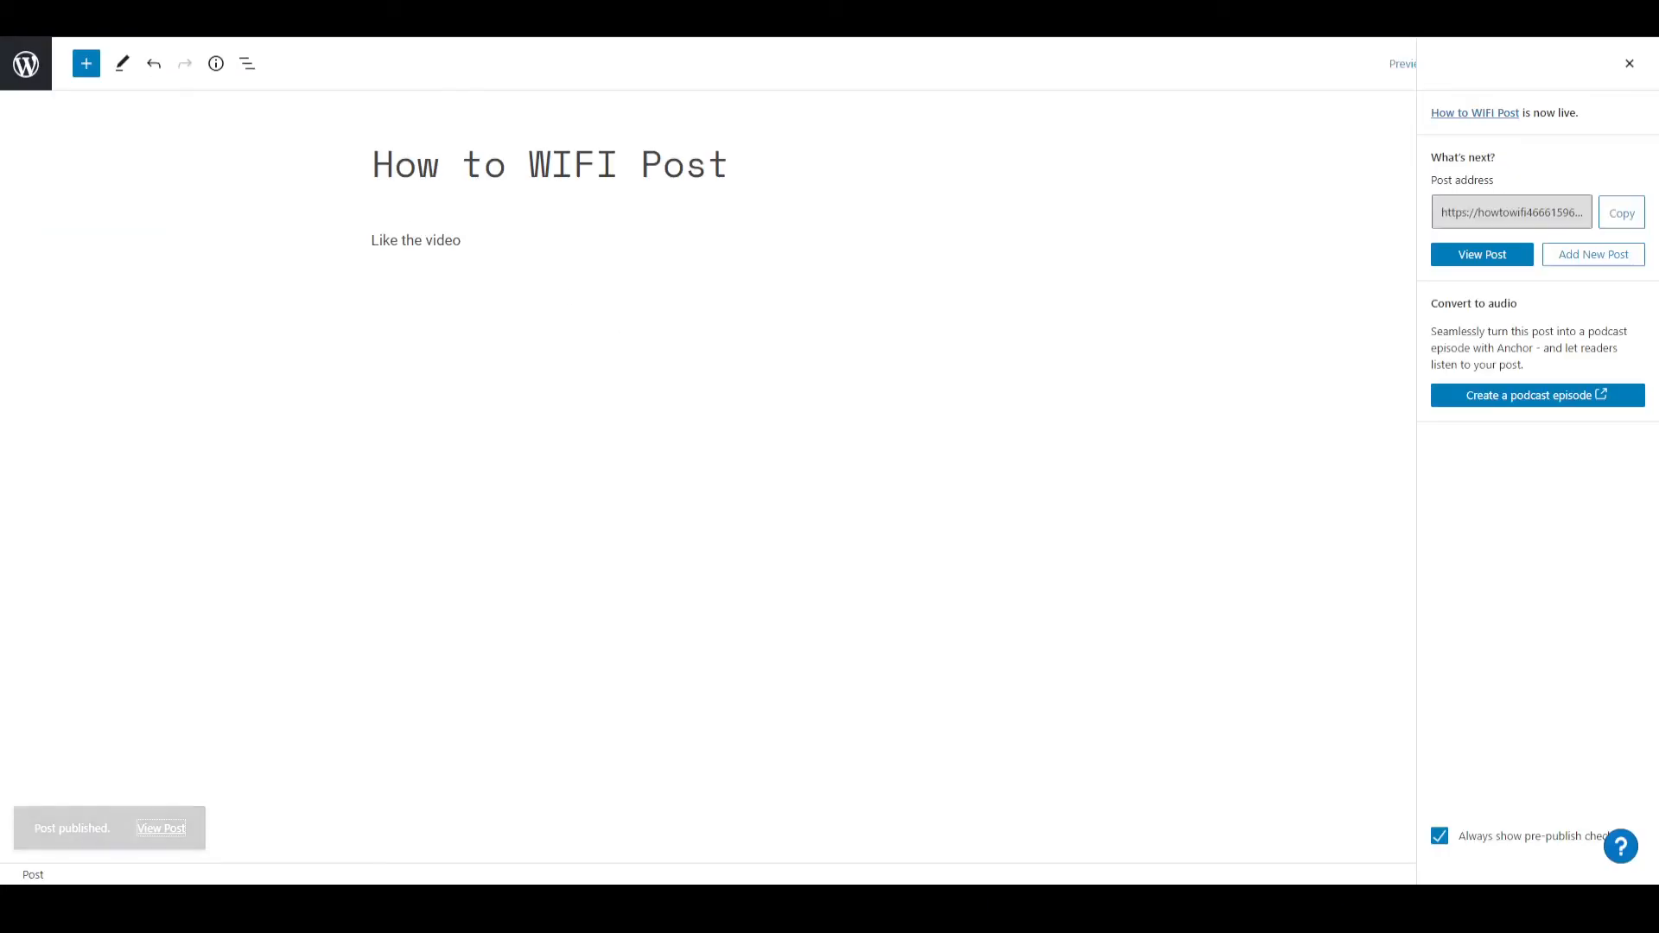
Leave the post editor for the dashboard and compare the prices and features of the upgrade plans.
{"action": "left_click", "coordinate": [26, 62]}
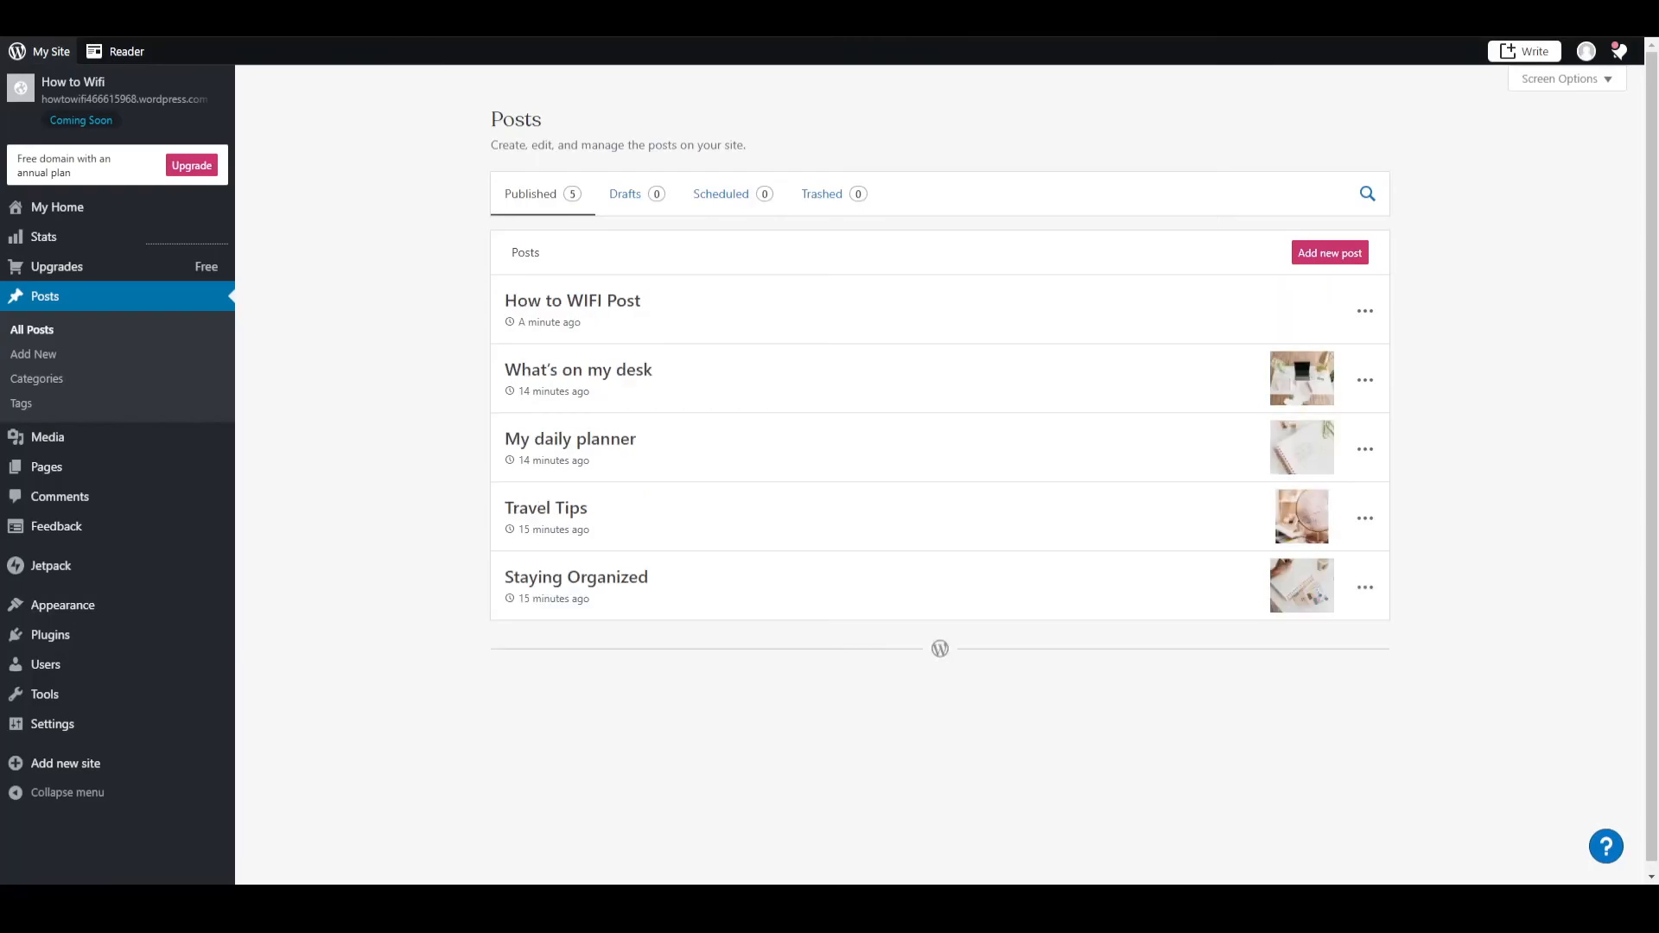
{"action": "left_click", "coordinate": [158, 272]}
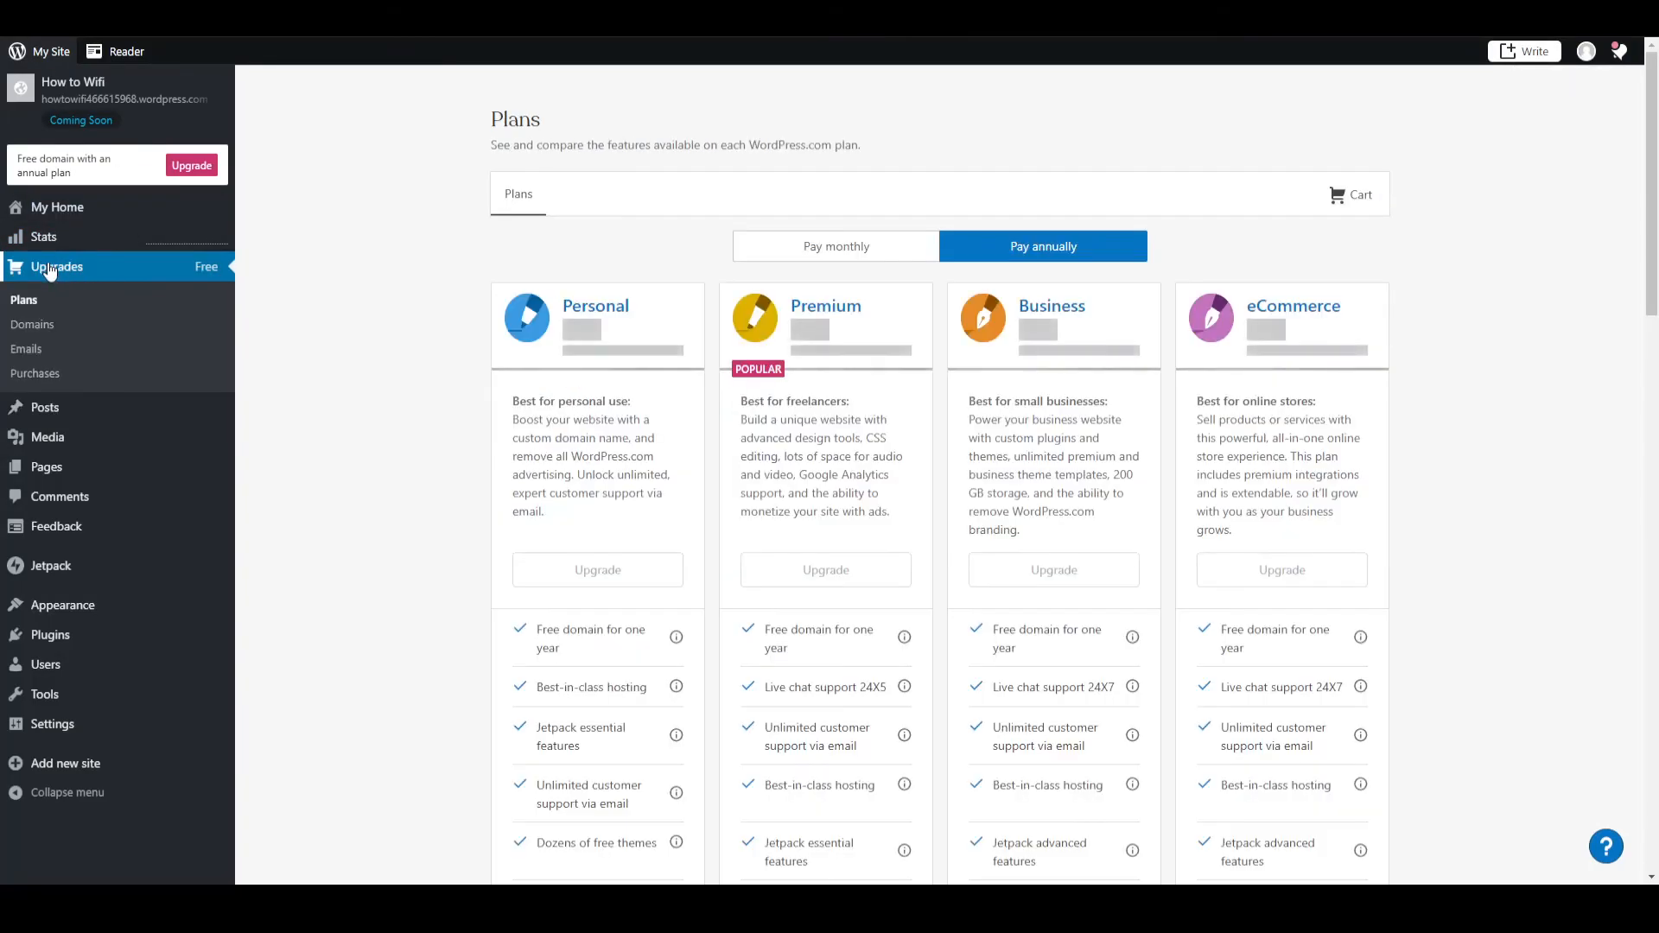
{"action": "scroll", "coordinate": [419, 445], "scroll_direction": "down", "scroll_amount": 4}
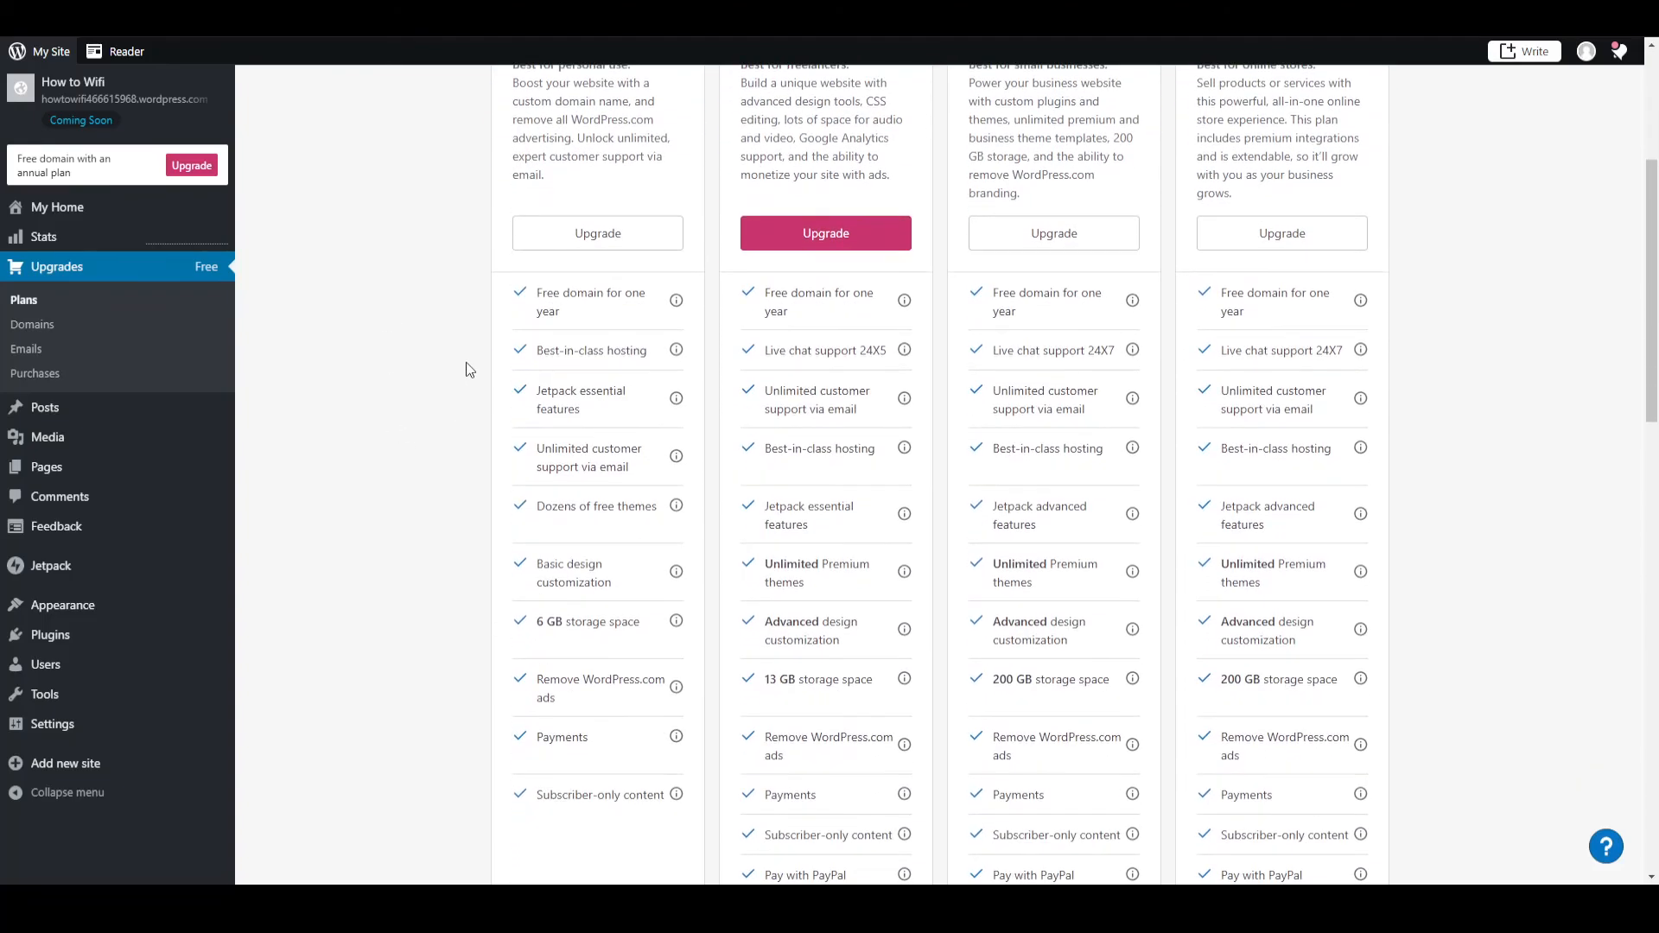
{"action": "scroll", "coordinate": [472, 370], "scroll_direction": "up", "scroll_amount": 2}
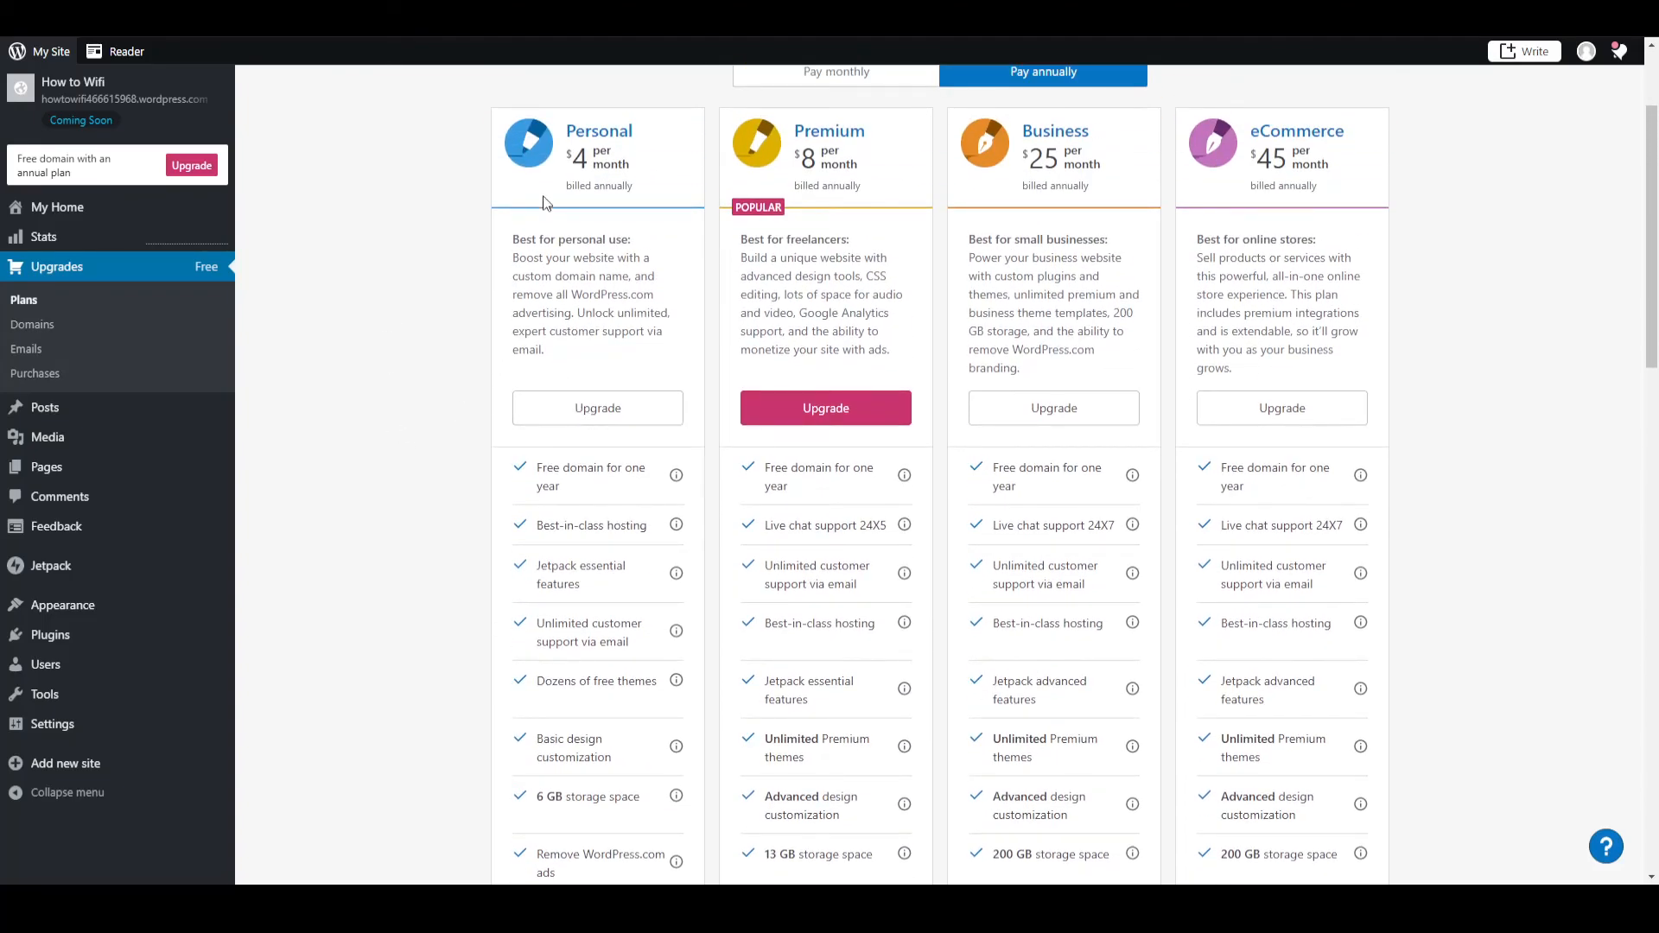
{"action": "left_click_drag", "start_coordinate": [568, 149], "coordinate": [638, 136]}
{"action": "left_click", "coordinate": [396, 276]}
{"action": "scroll", "coordinate": [406, 333], "scroll_direction": "down", "scroll_amount": 5}
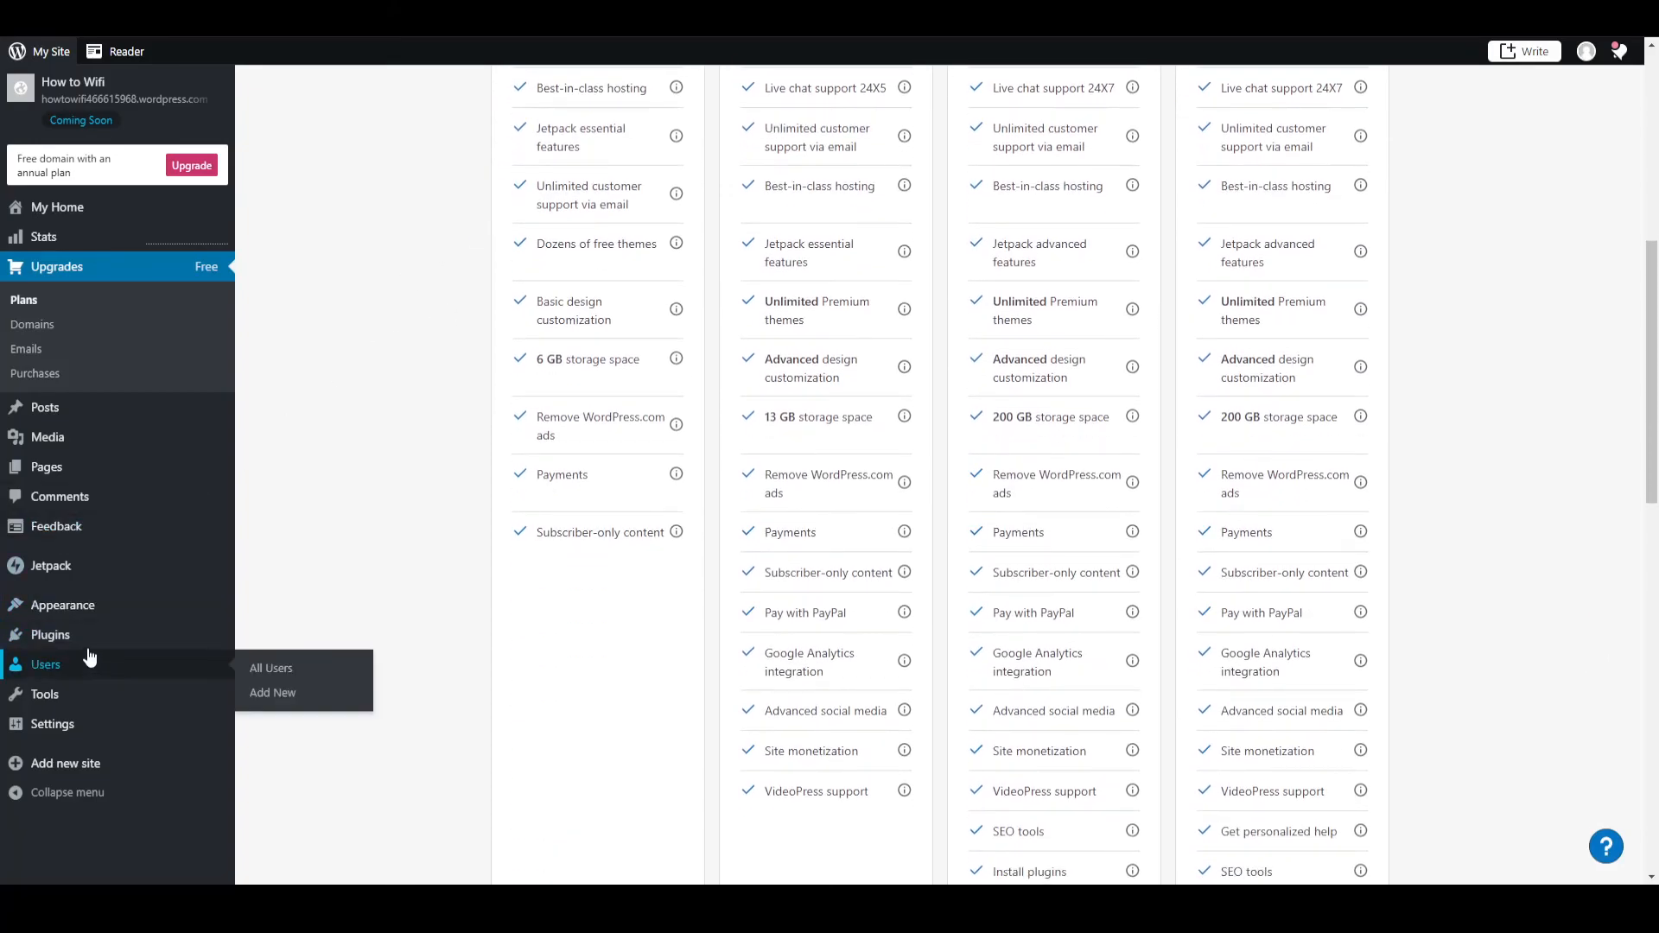
{"action": "mouse_move", "coordinate": [82, 612]}
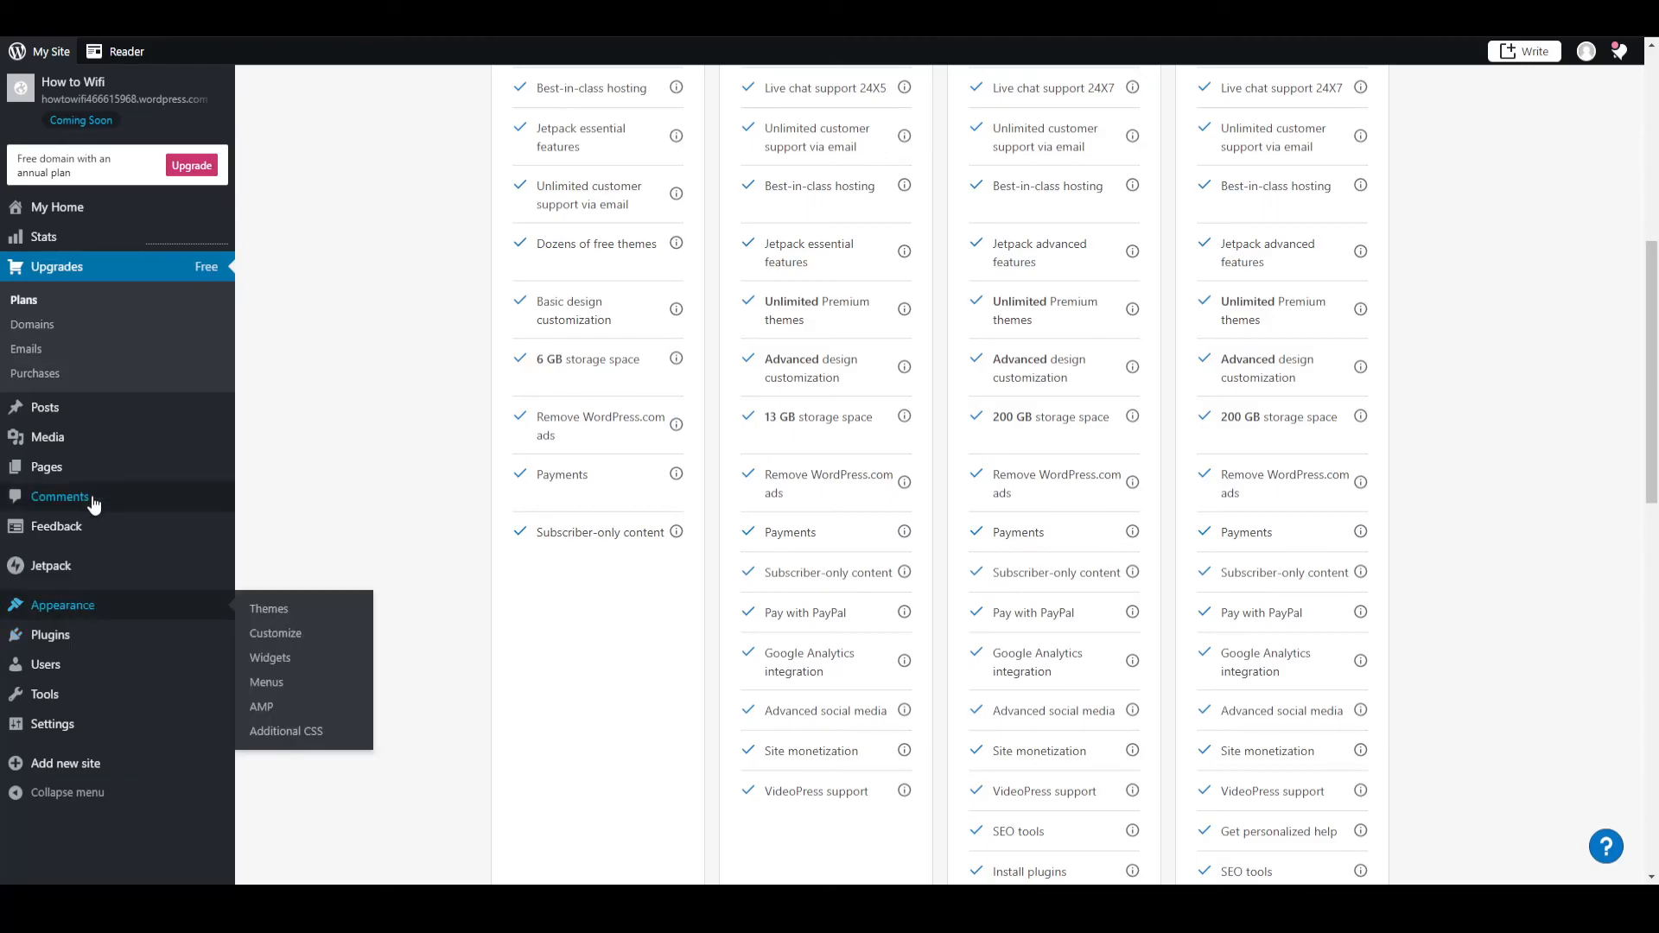
{"action": "scroll", "coordinate": [330, 382], "scroll_direction": "up", "scroll_amount": 7}
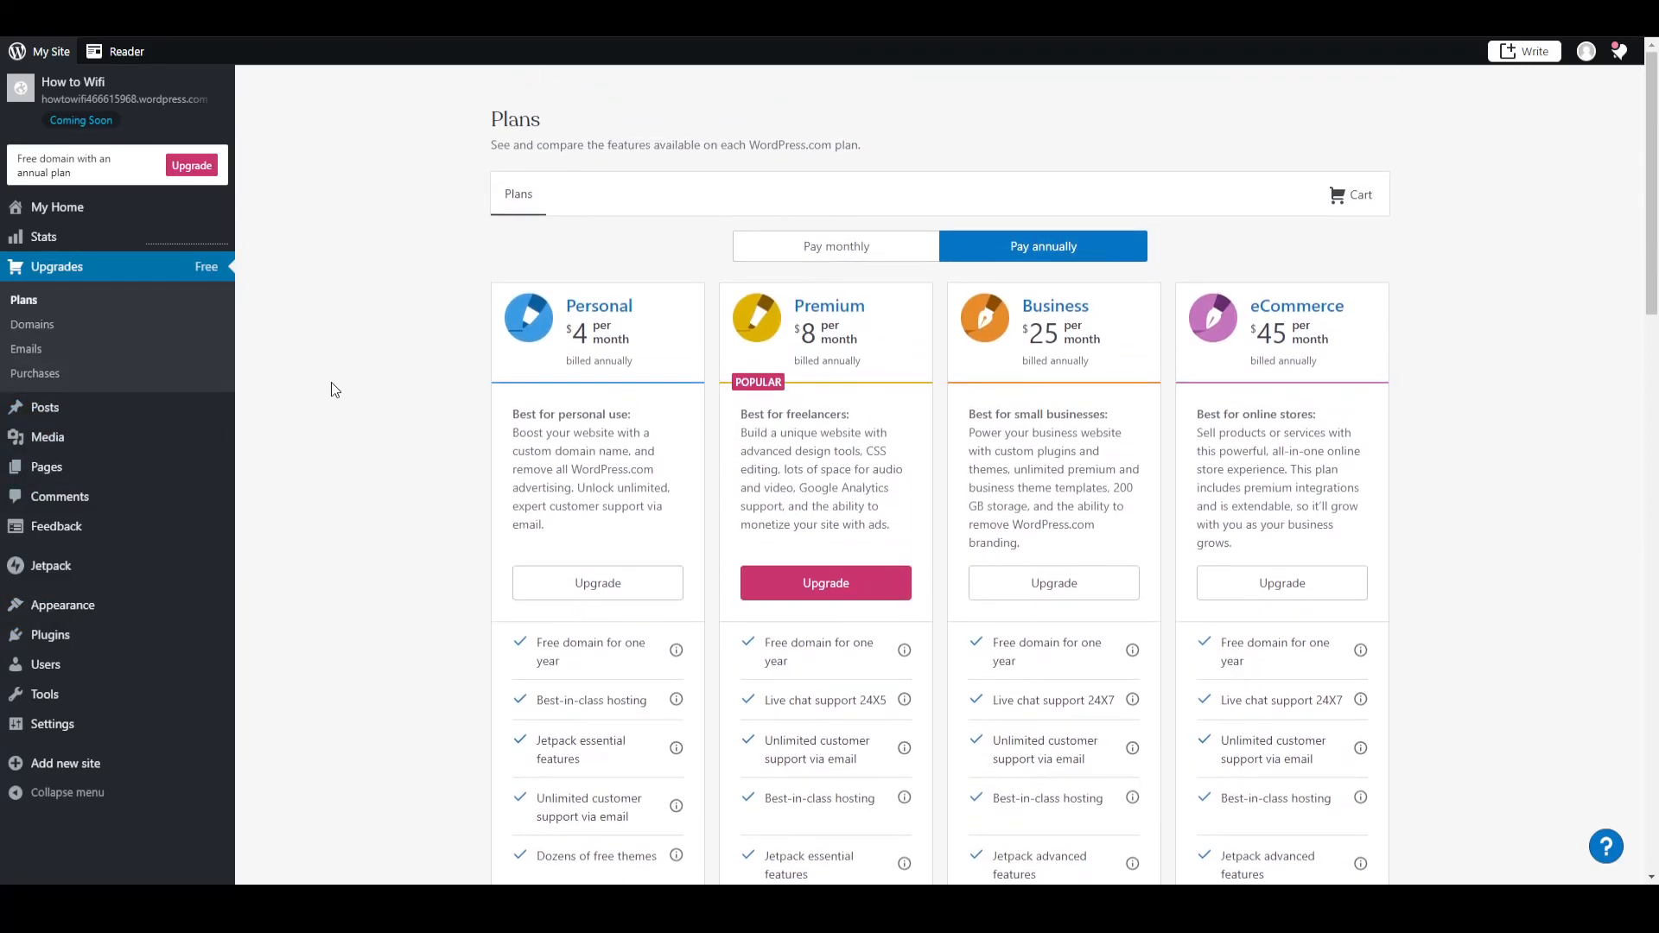
Visit the How to Wifi site from the dashboard and look over its full home page.
{"action": "left_click", "coordinate": [131, 101]}
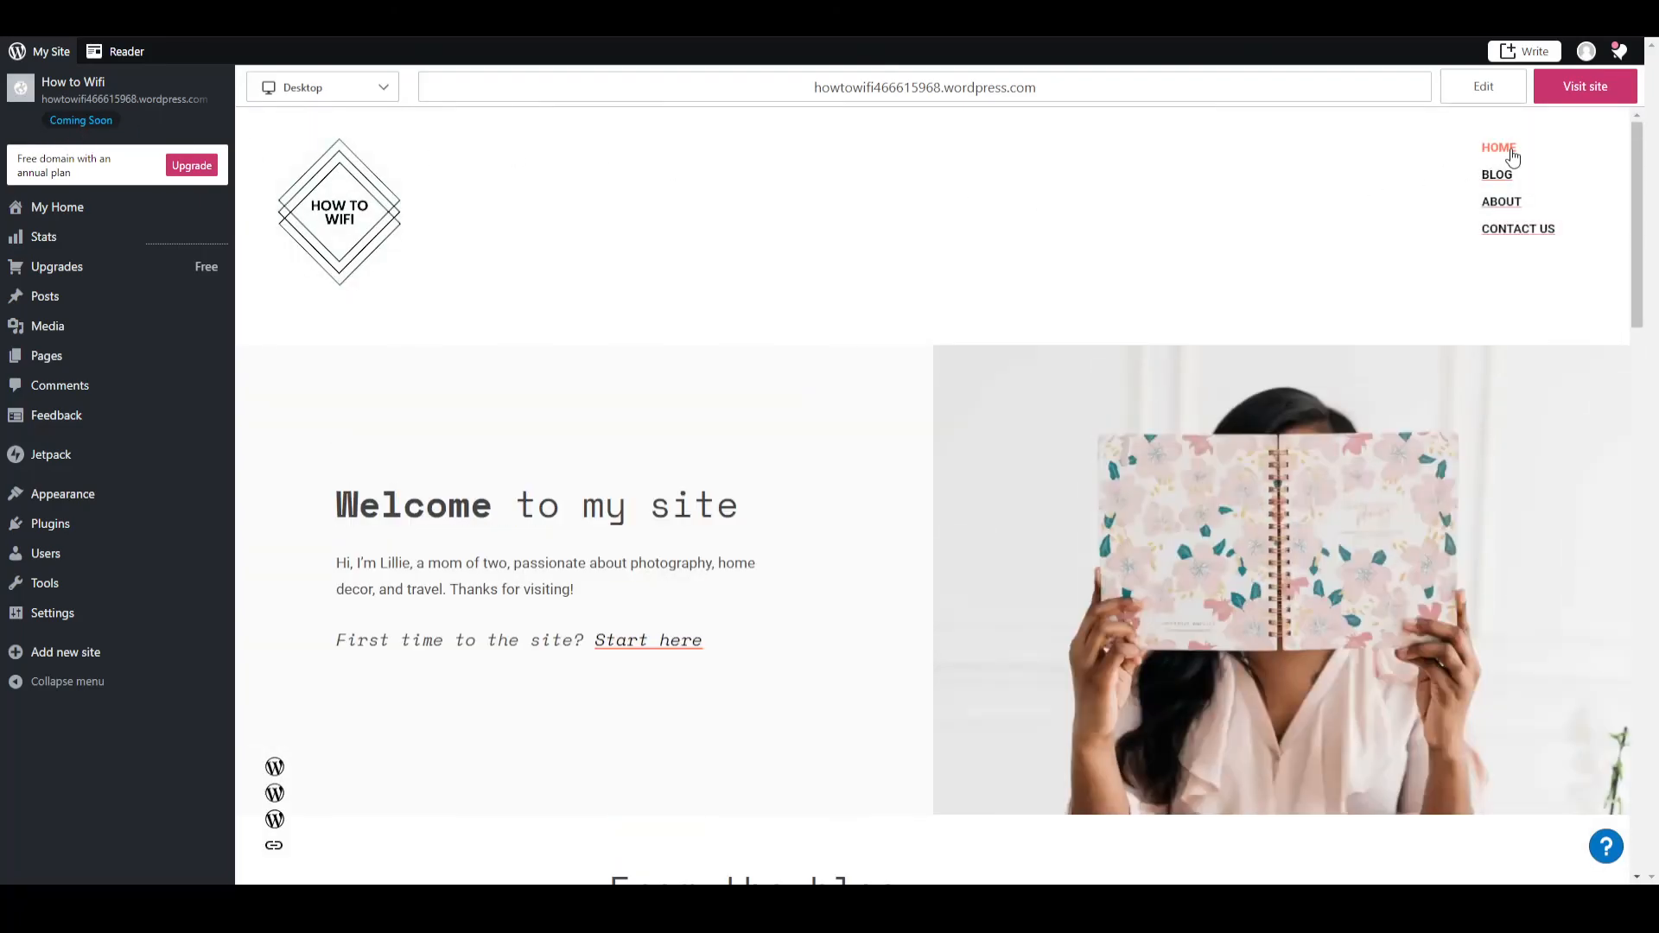
{"action": "left_click", "coordinate": [1593, 90]}
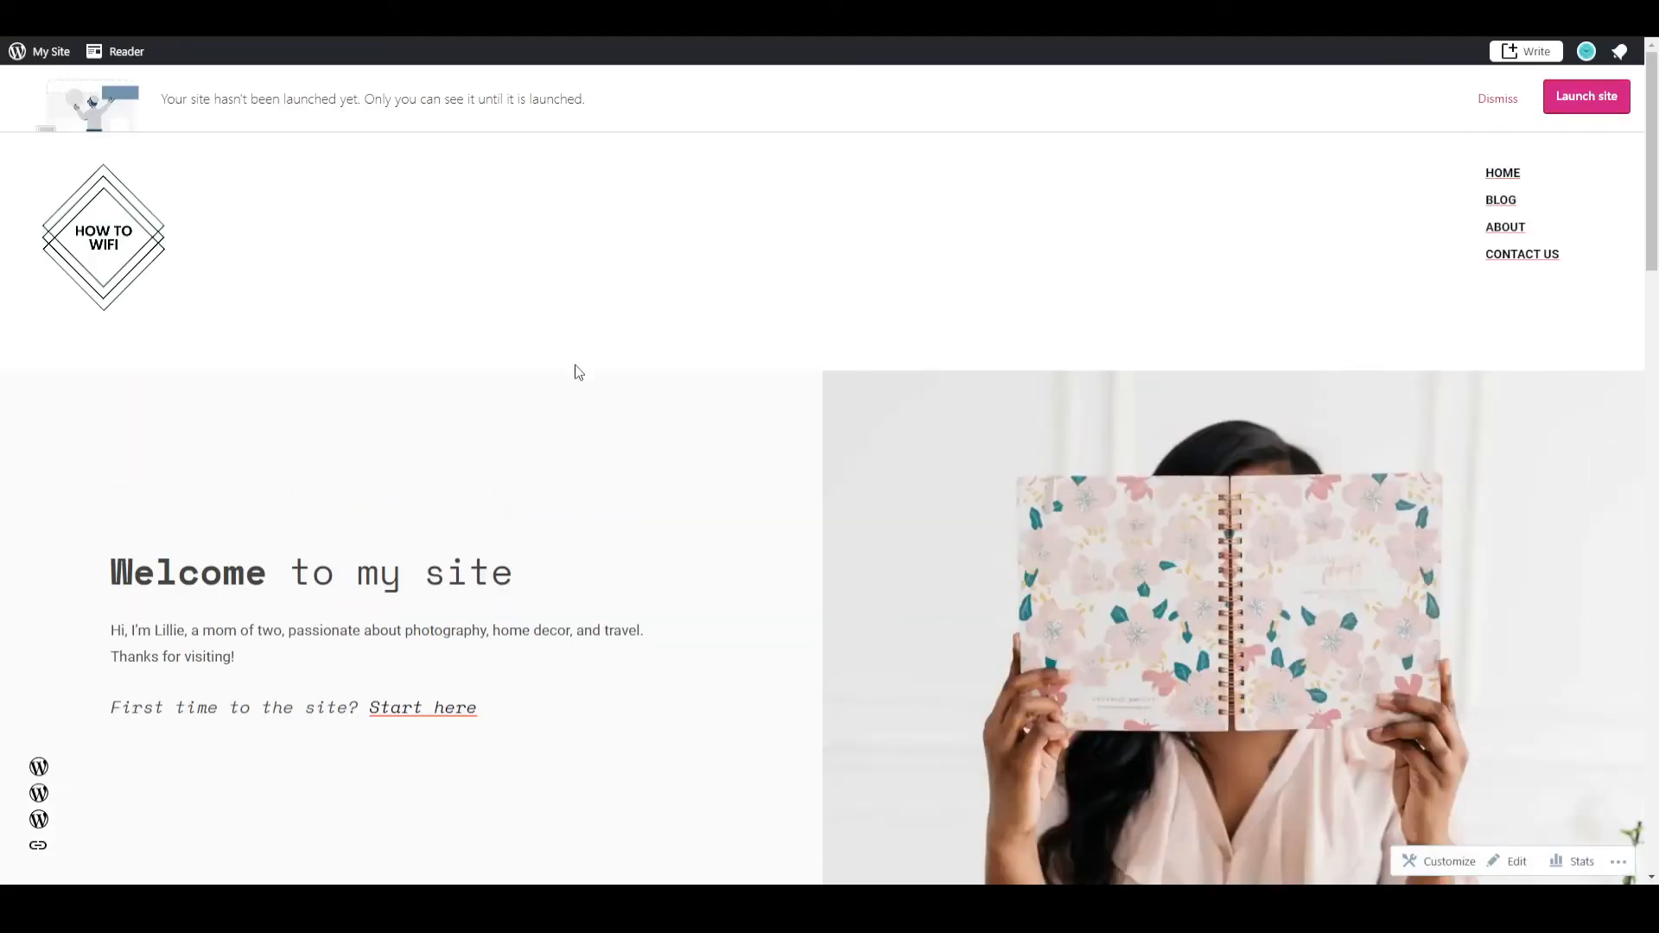
{"action": "scroll", "coordinate": [605, 341], "scroll_direction": "down", "scroll_amount": 15}
{"action": "scroll", "coordinate": [605, 341], "scroll_direction": "up", "scroll_amount": 7}
{"action": "scroll", "coordinate": [605, 341], "scroll_direction": "up", "scroll_amount": 8}
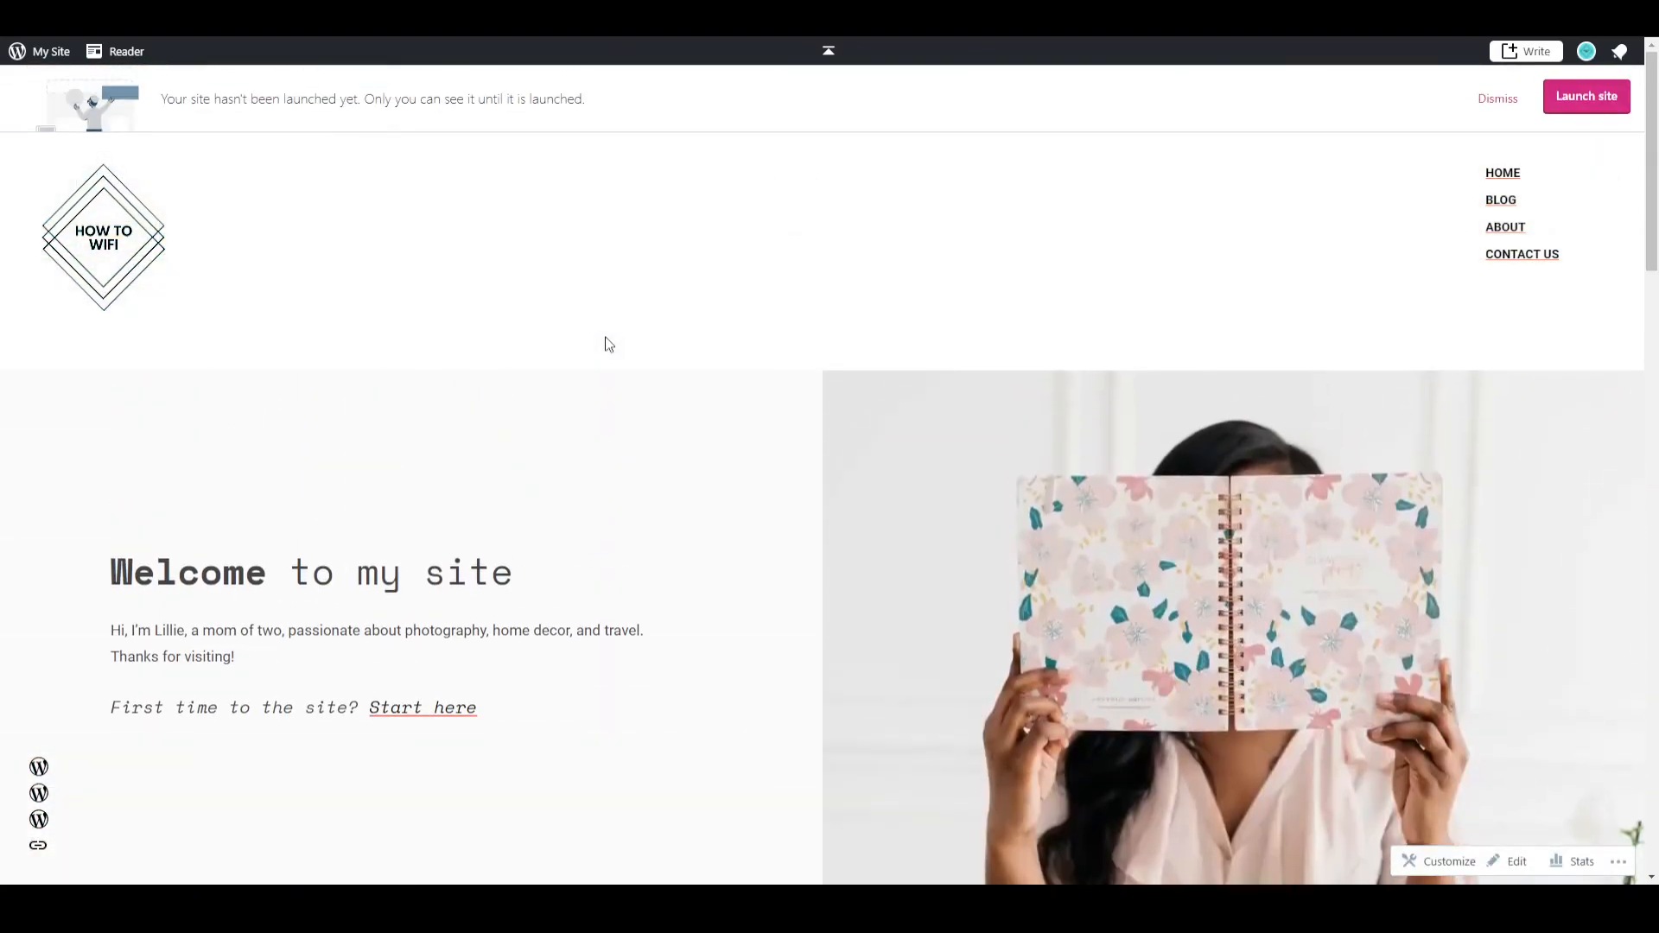
Launch the site, skipping the domain purchase to keep the free WordPress.com address and starting with a free site plan.
{"action": "left_click", "coordinate": [1603, 101]}
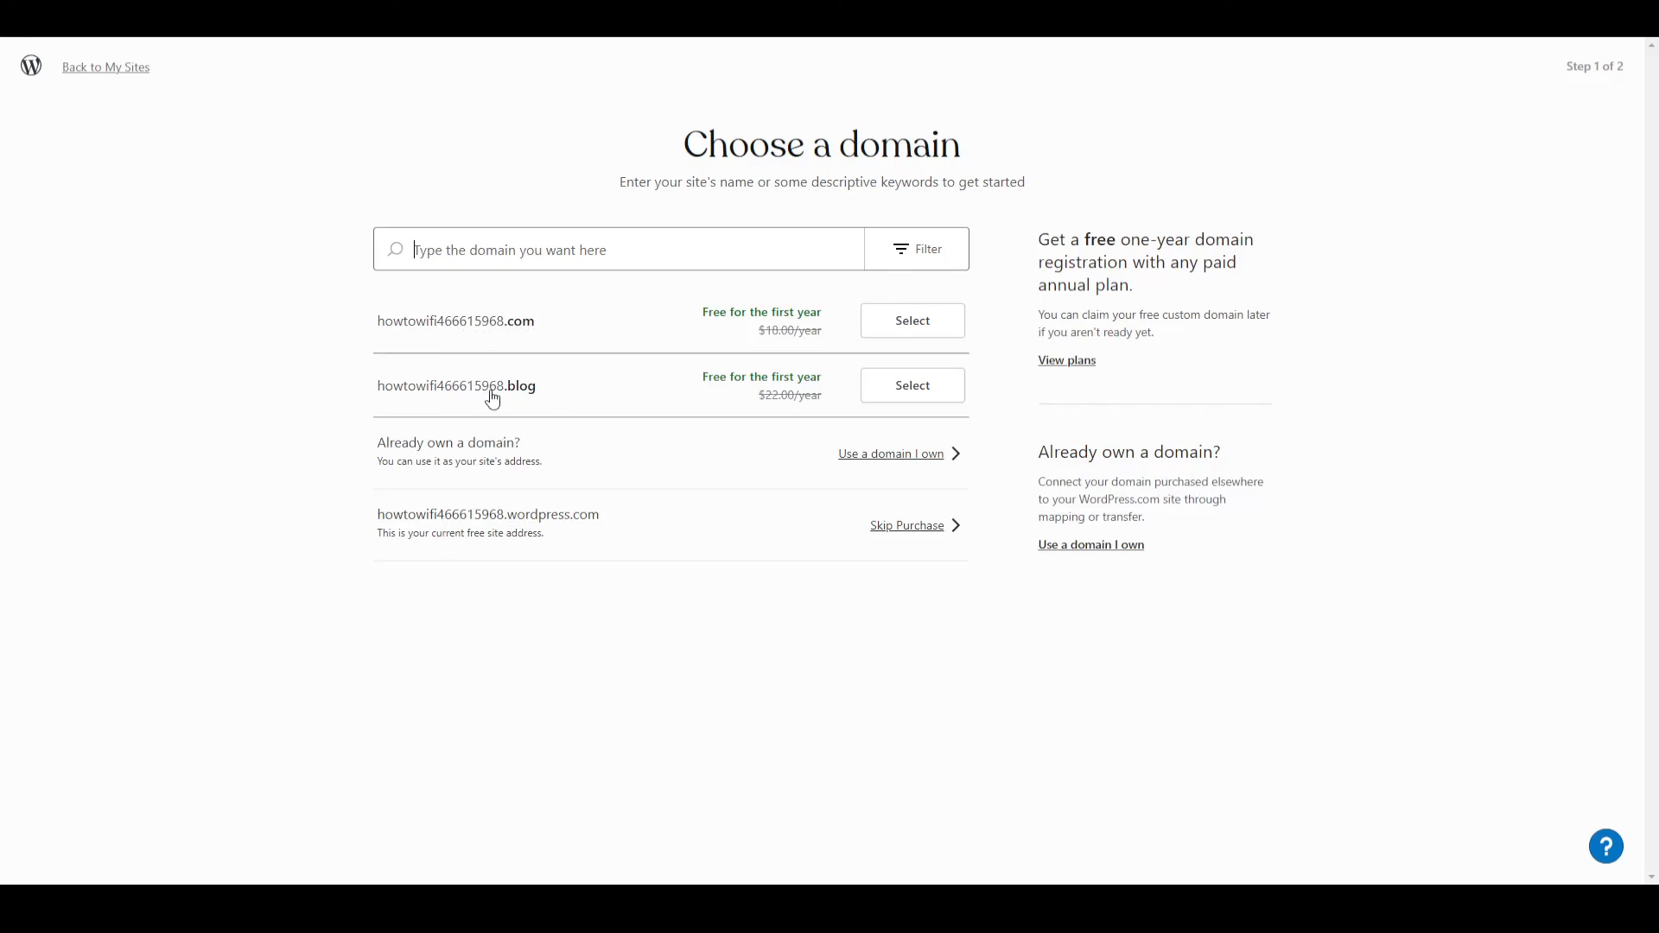
{"action": "left_click", "coordinate": [919, 529]}
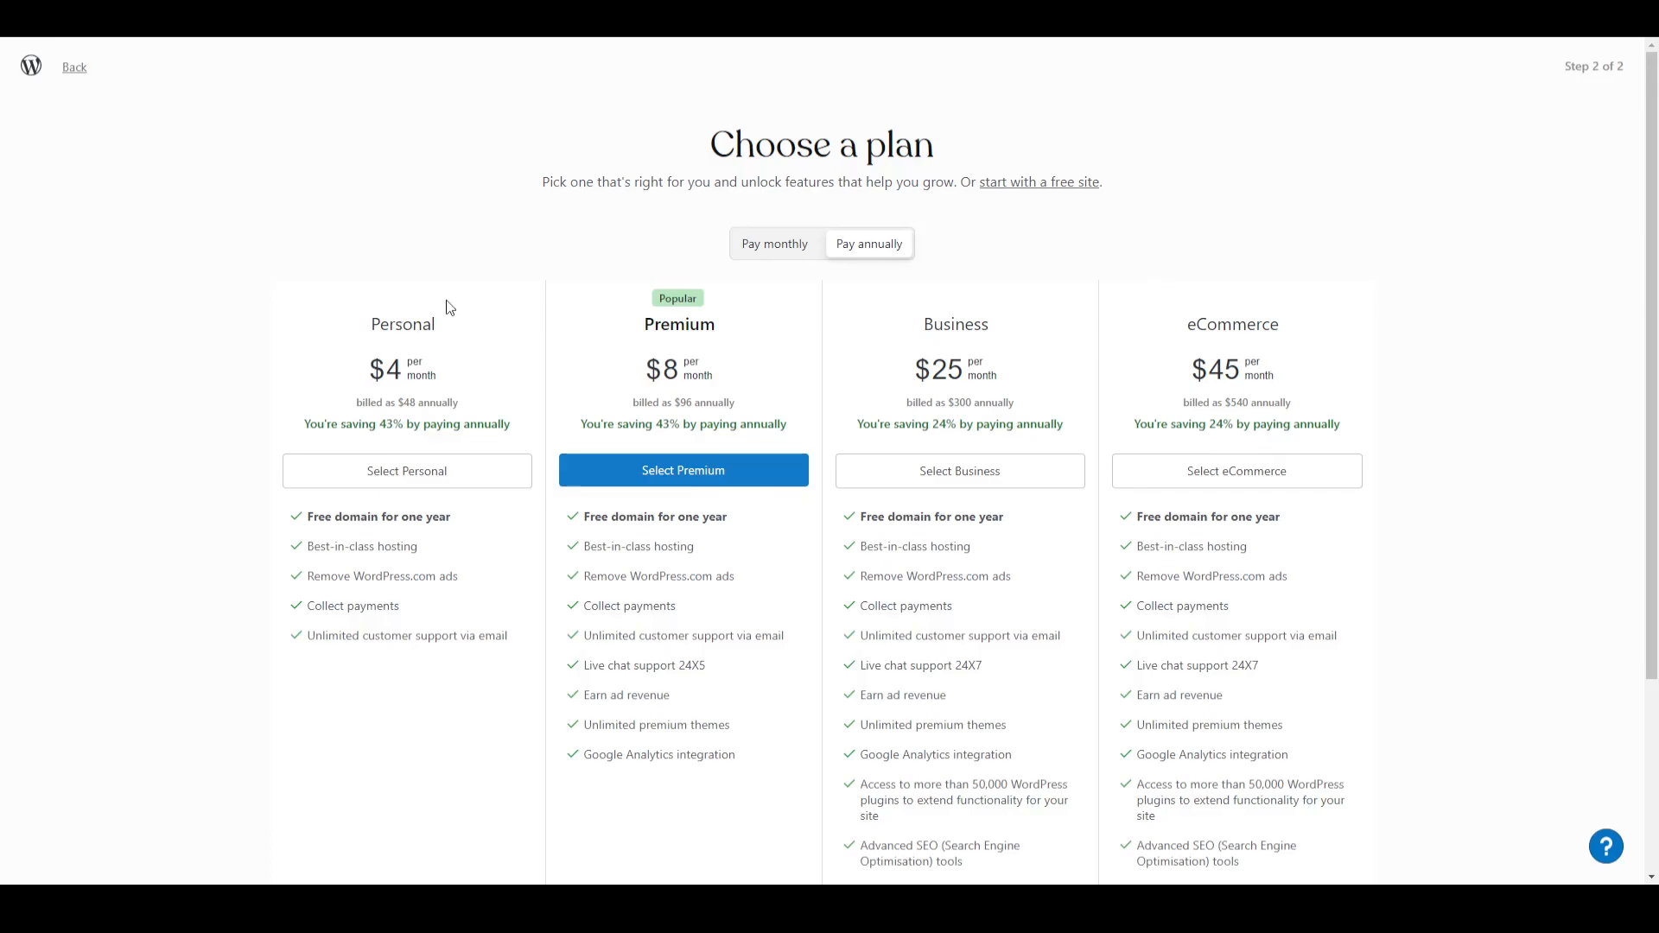
{"action": "left_click", "coordinate": [1028, 183]}
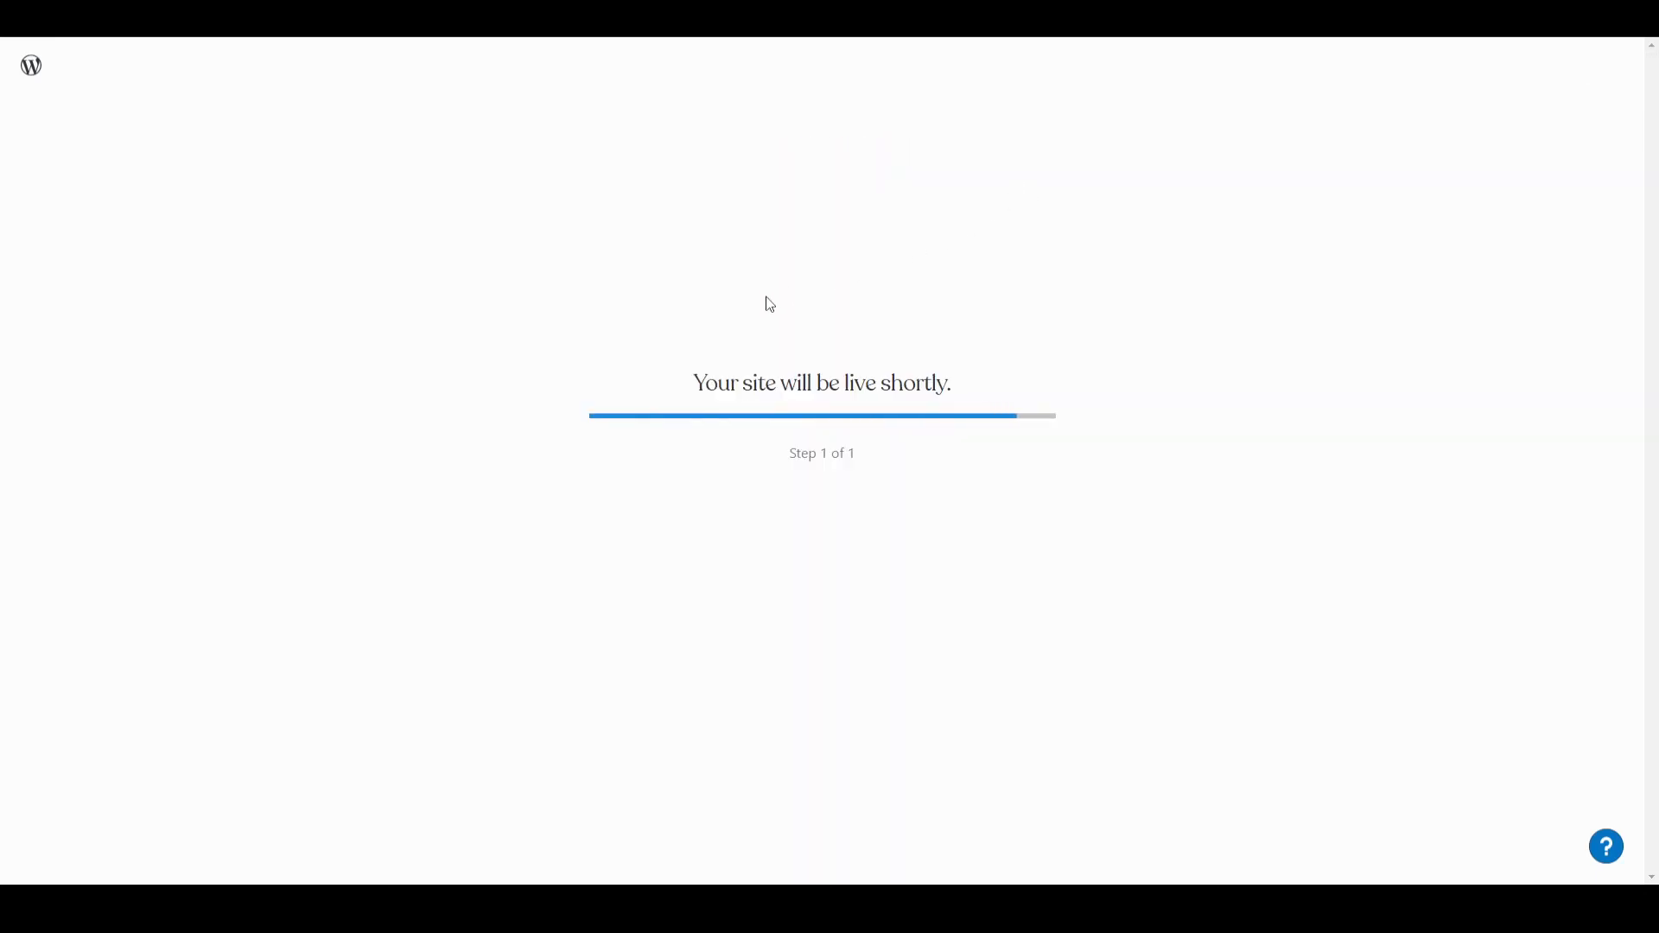